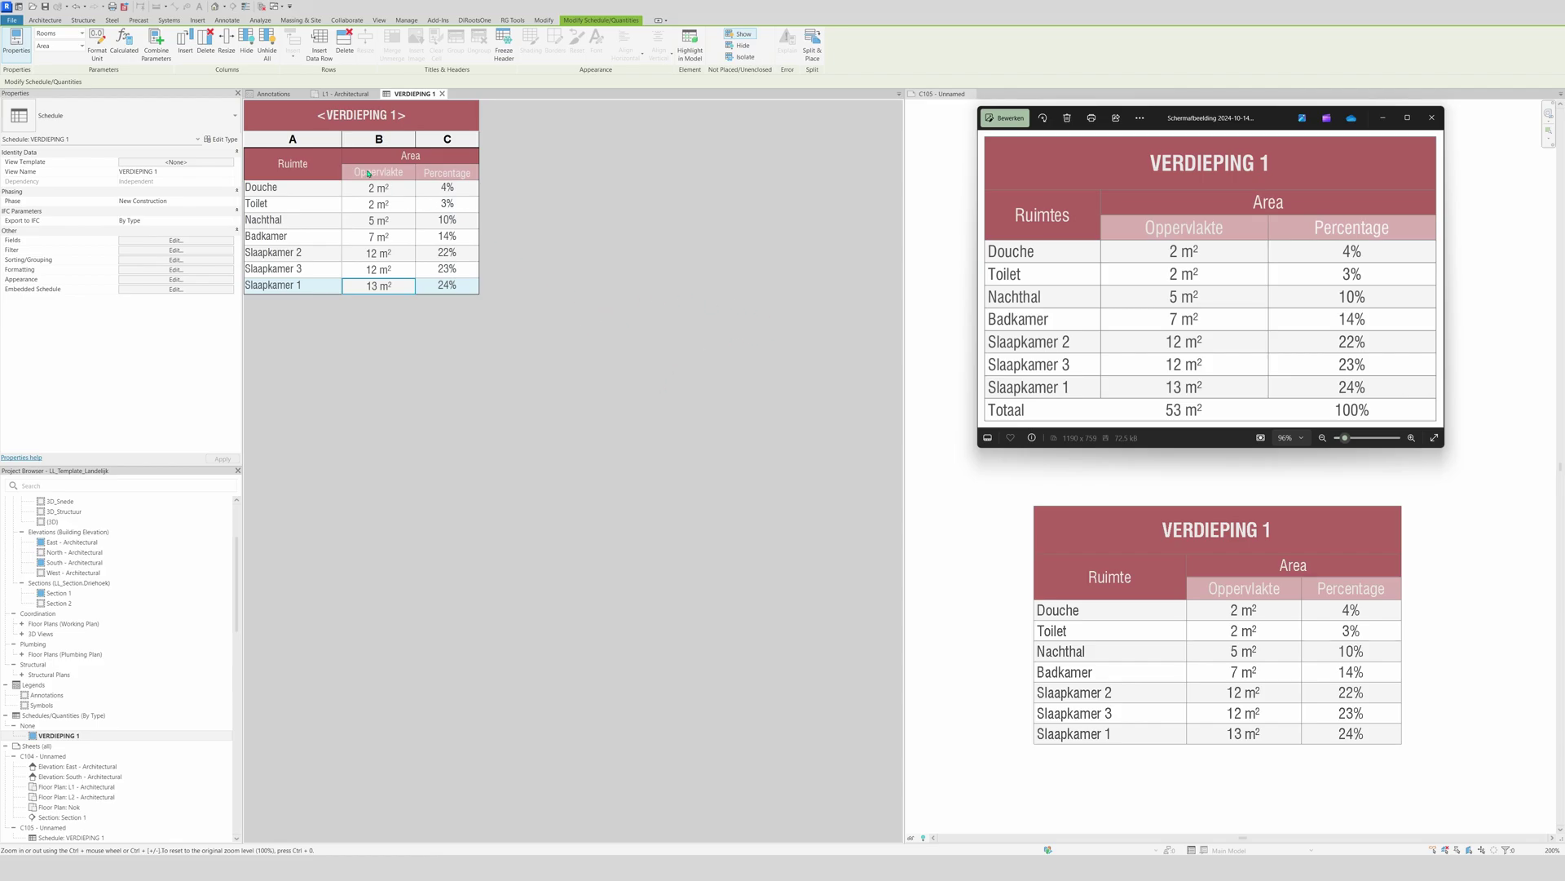
drag(1133, 118, 1077, 131)
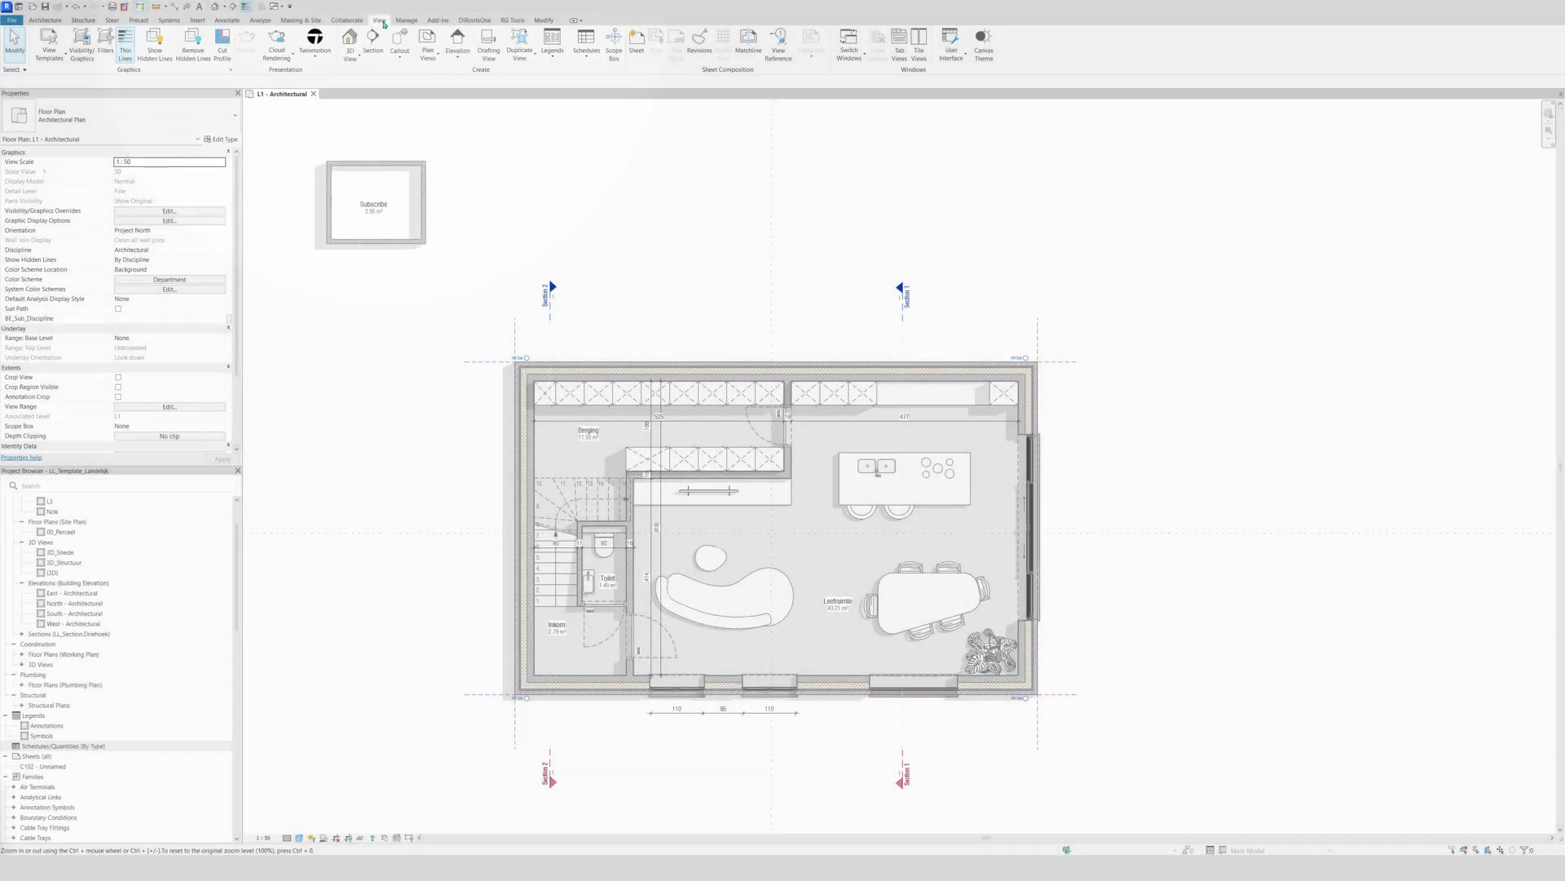
Create a new building component schedule for the Rooms category in the New Construction phase
click(586, 43)
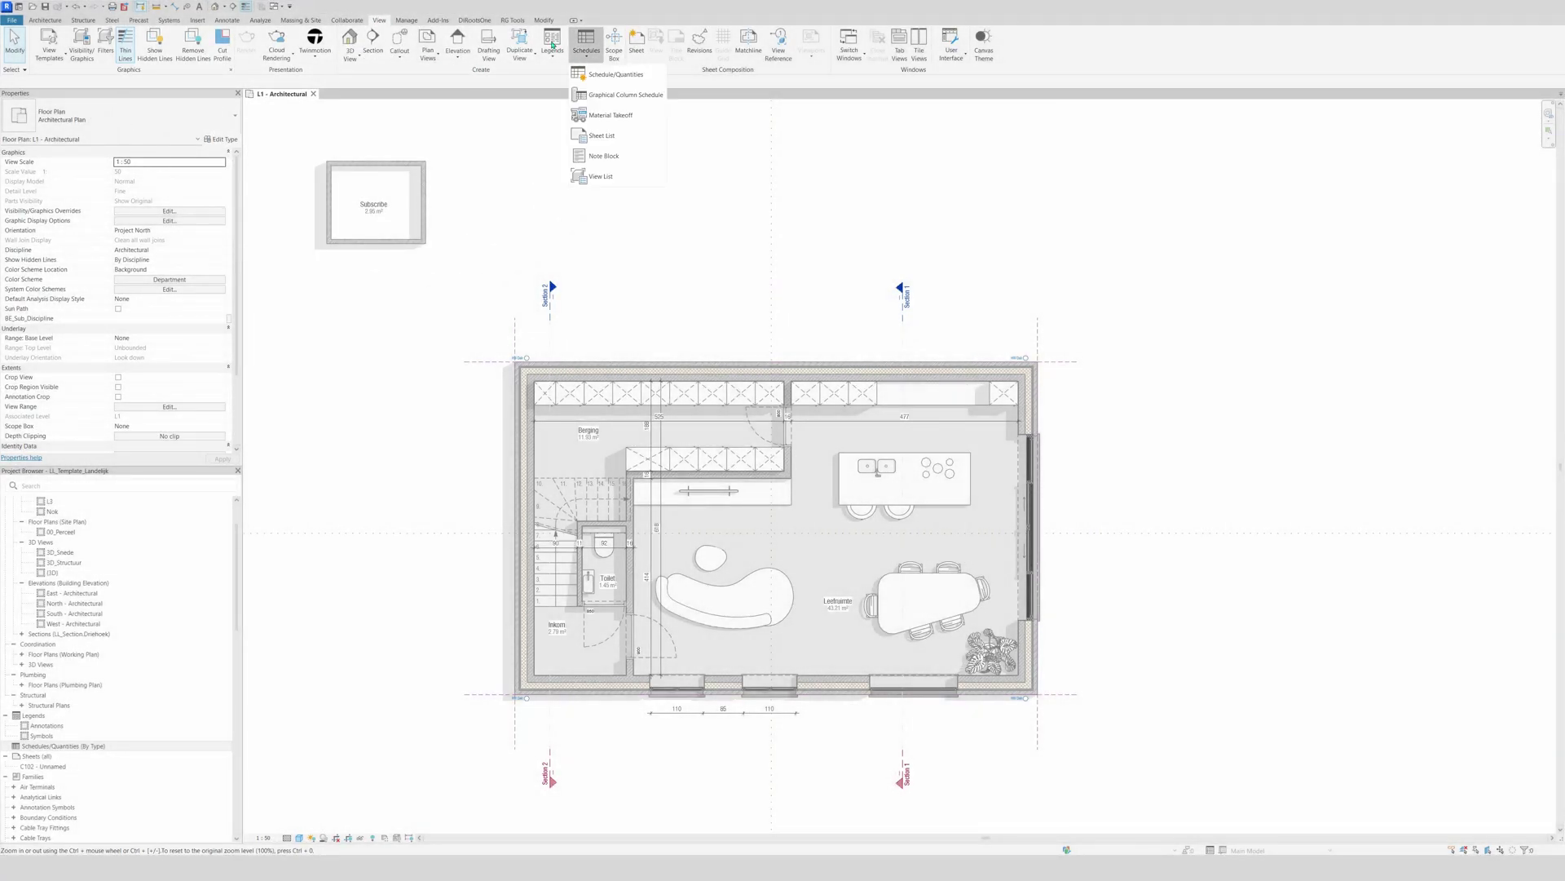
click(624, 75)
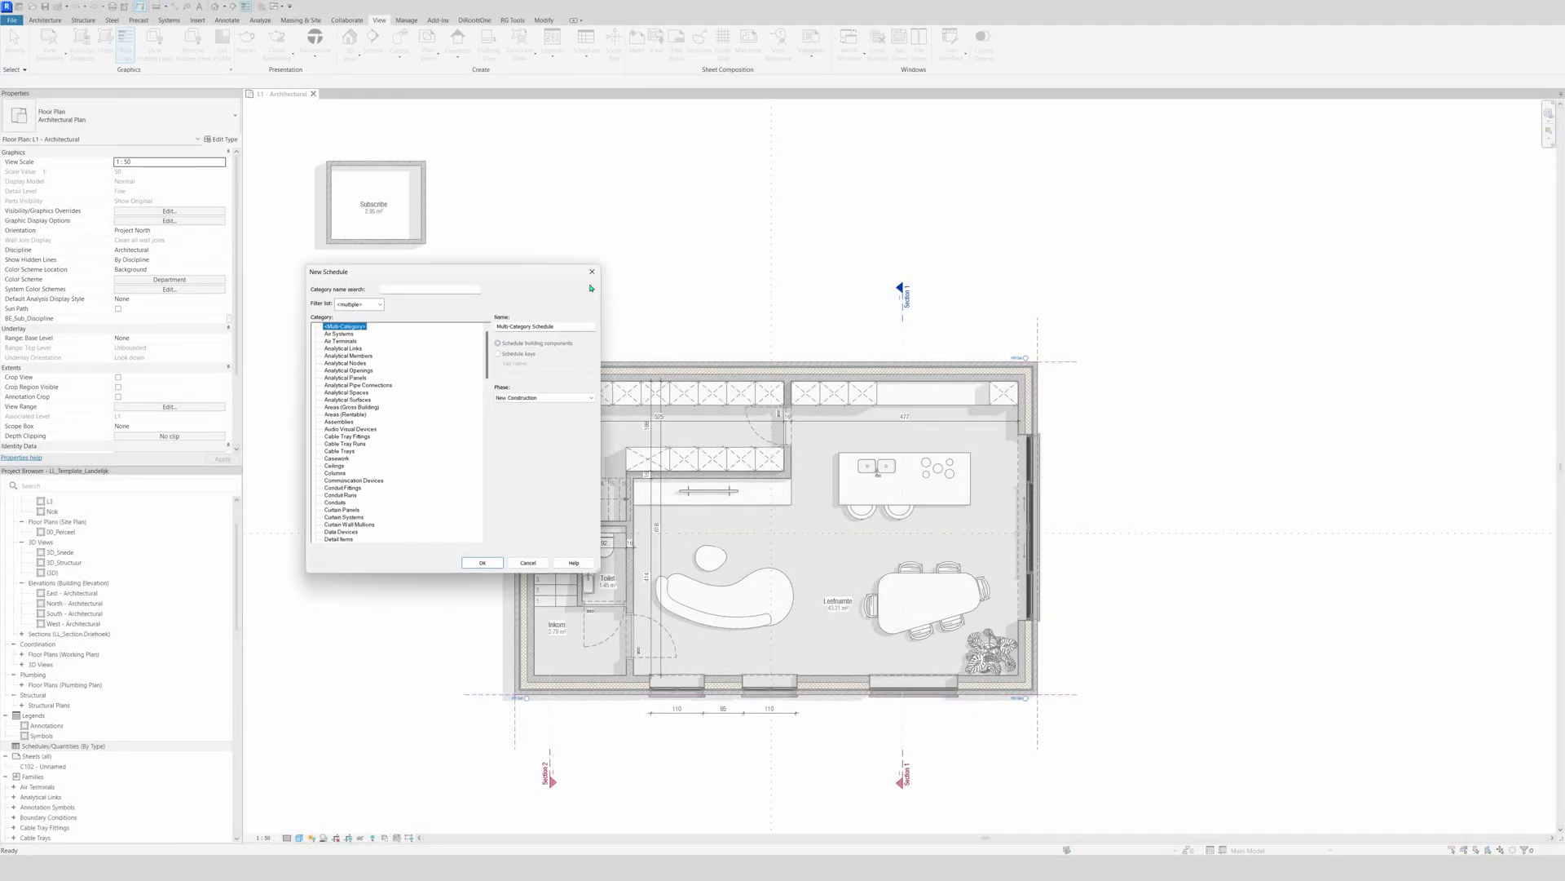
drag(438, 272, 742, 339)
click(703, 357)
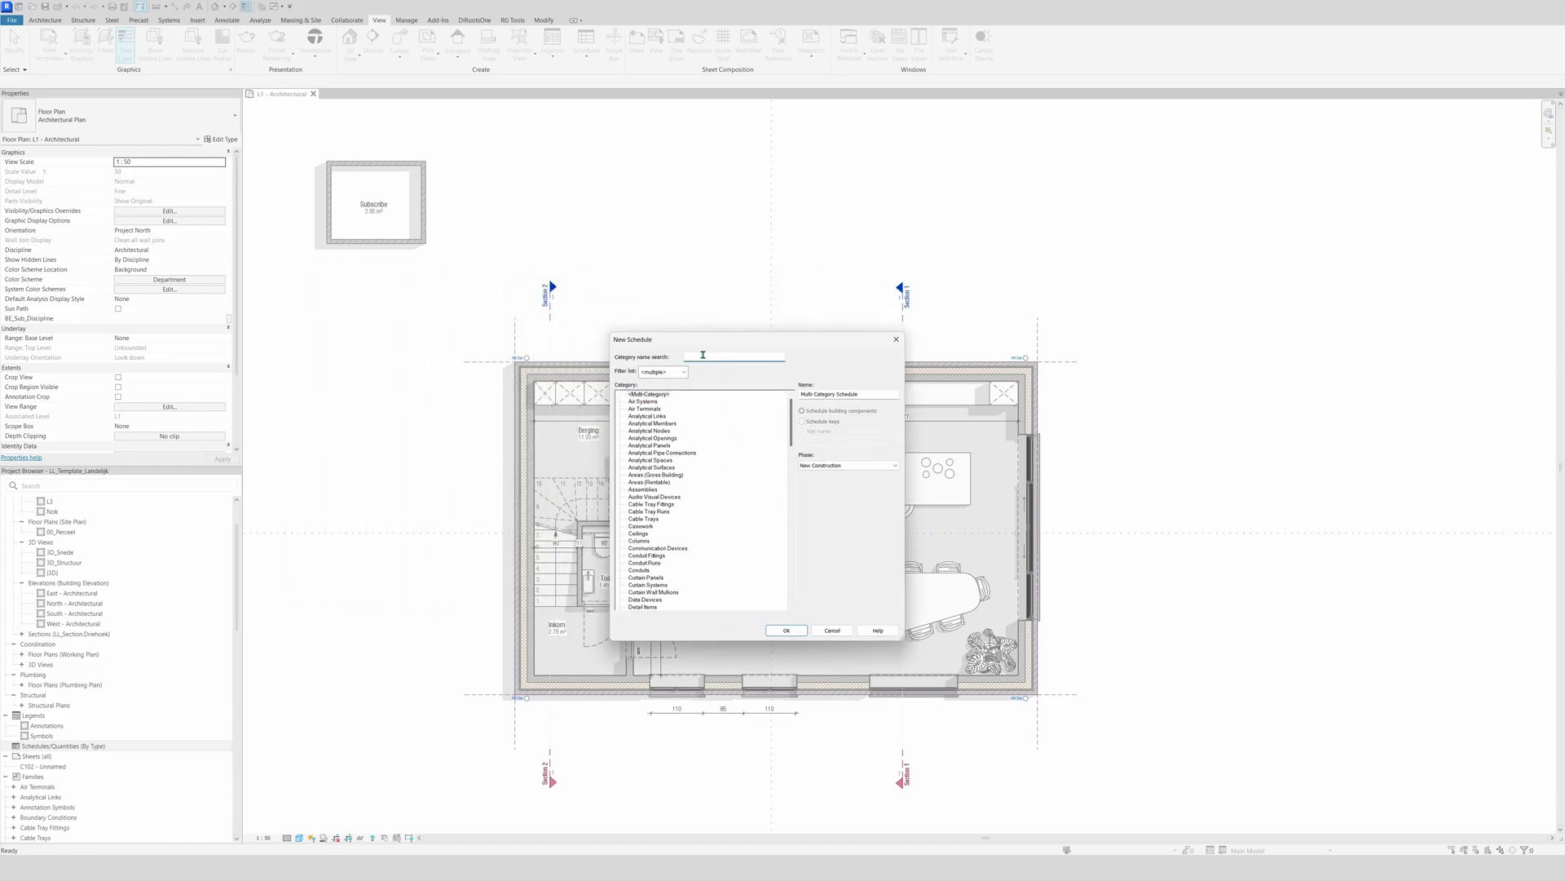
text(room)
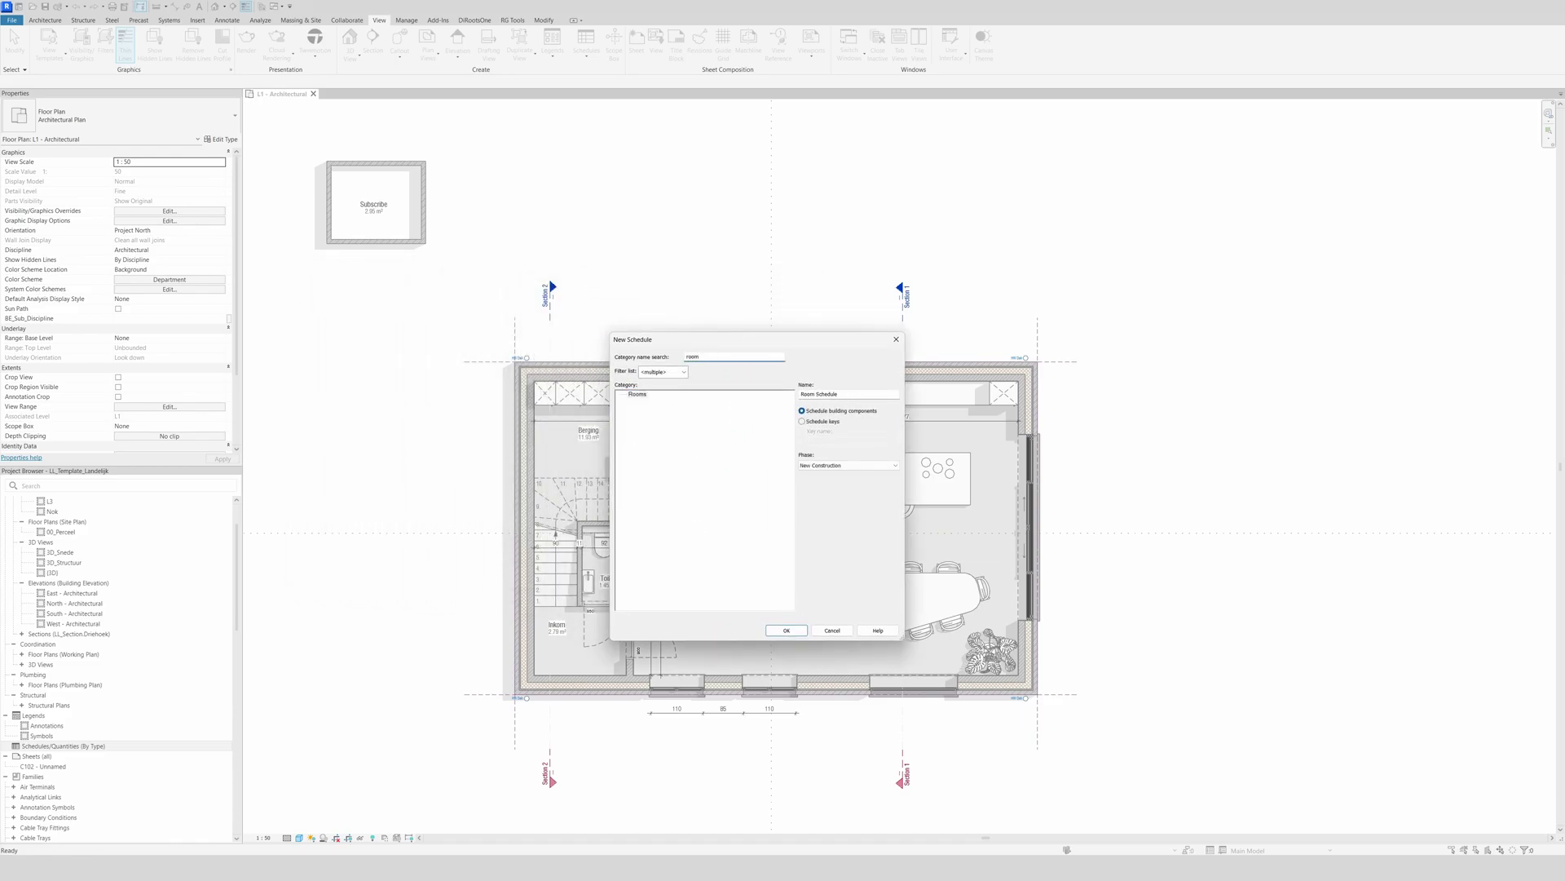
click(638, 394)
click(786, 629)
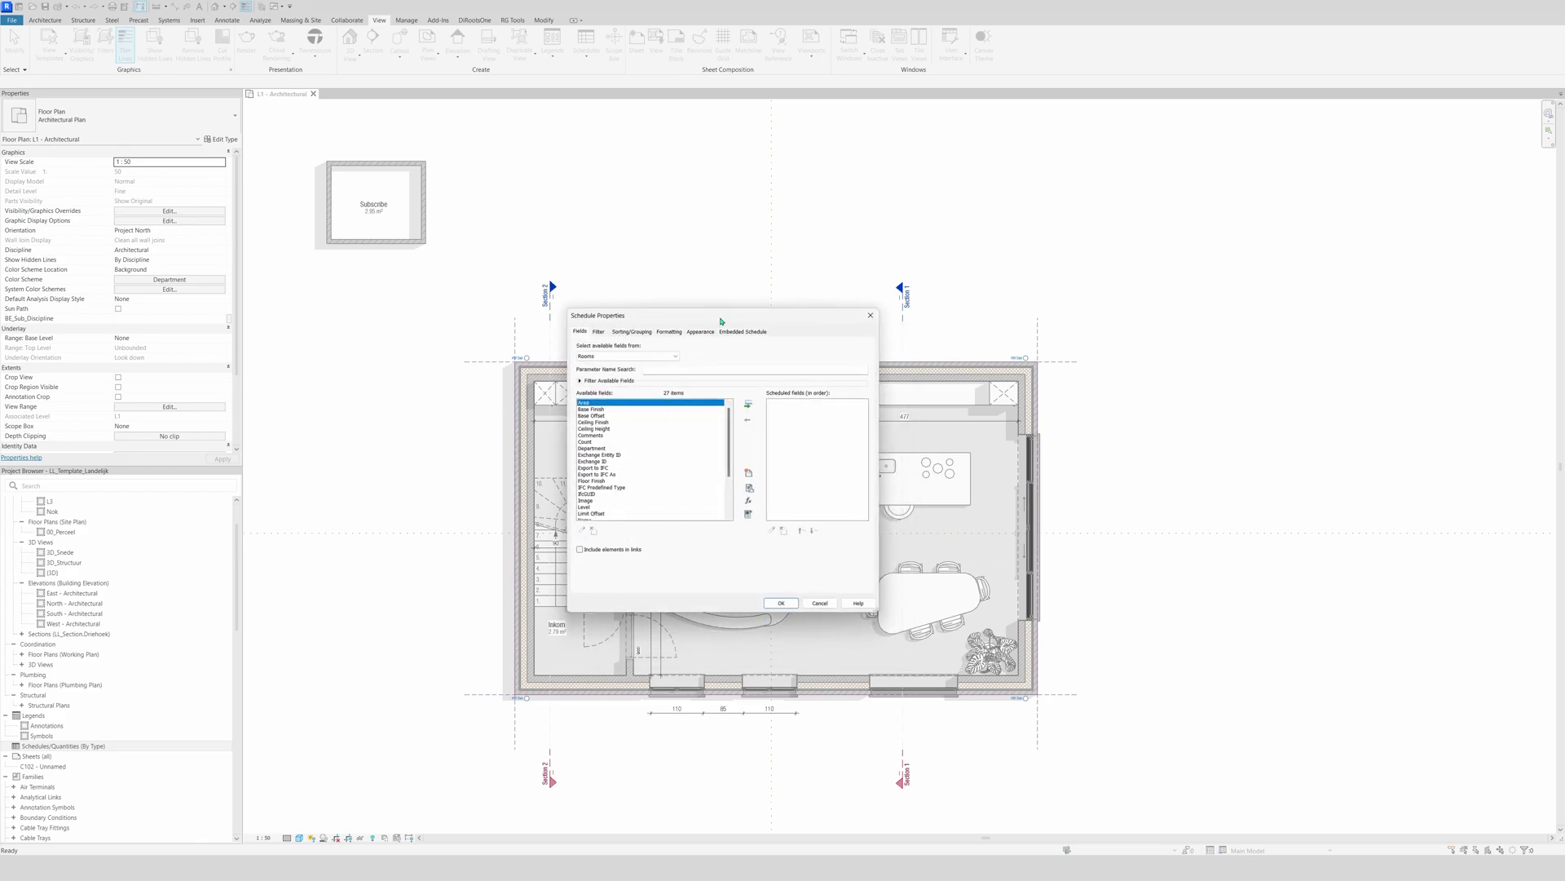
Add the Area field to the scheduled fields of the room schedule
drag(721, 321, 733, 362)
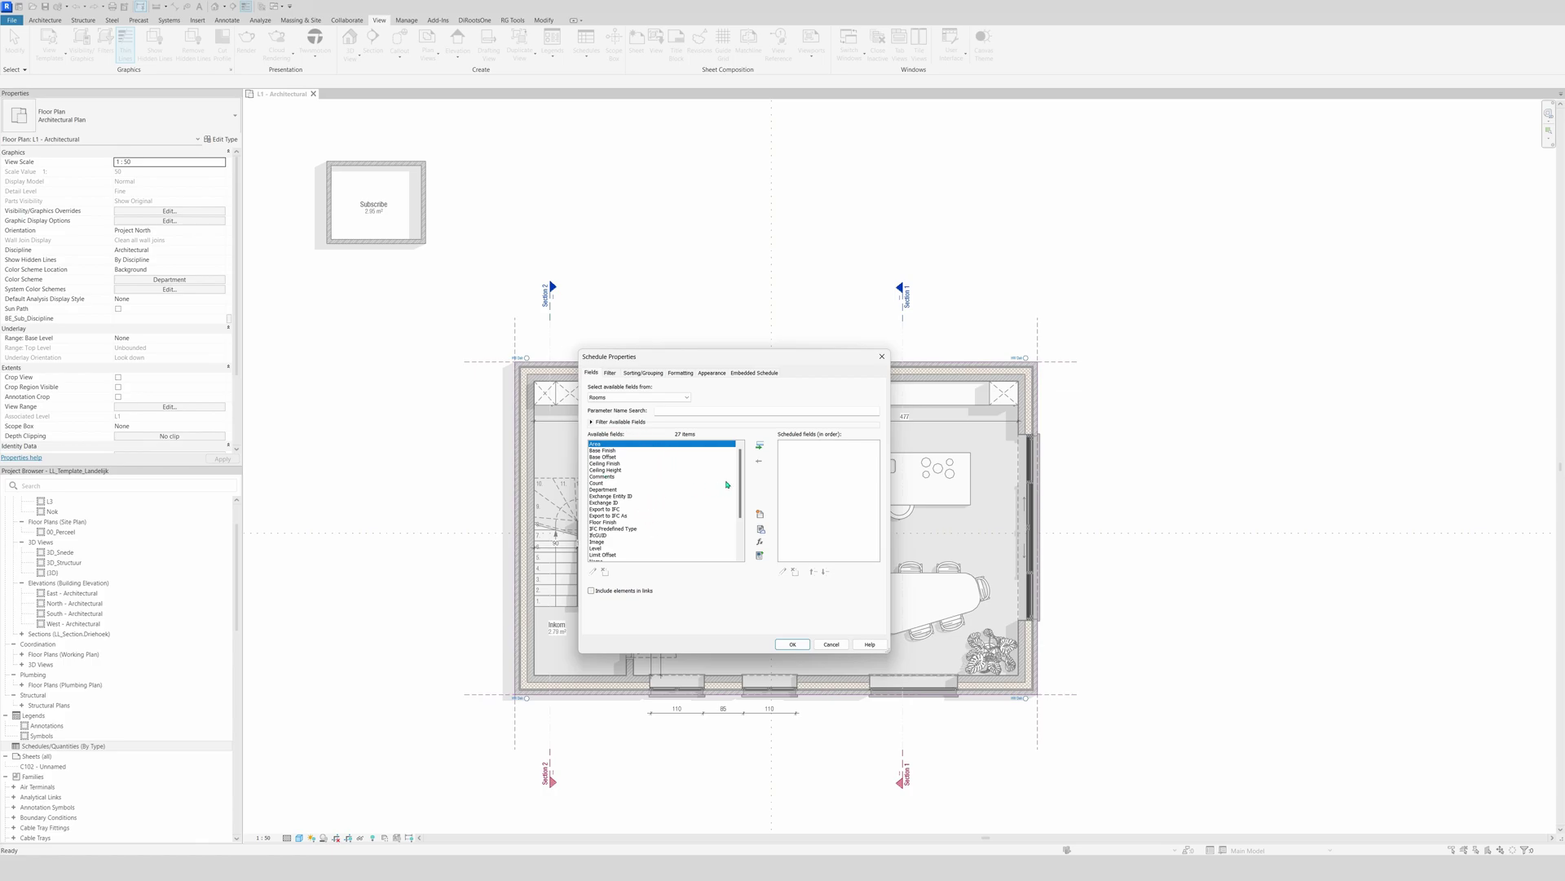
scroll(727, 484, down, 3)
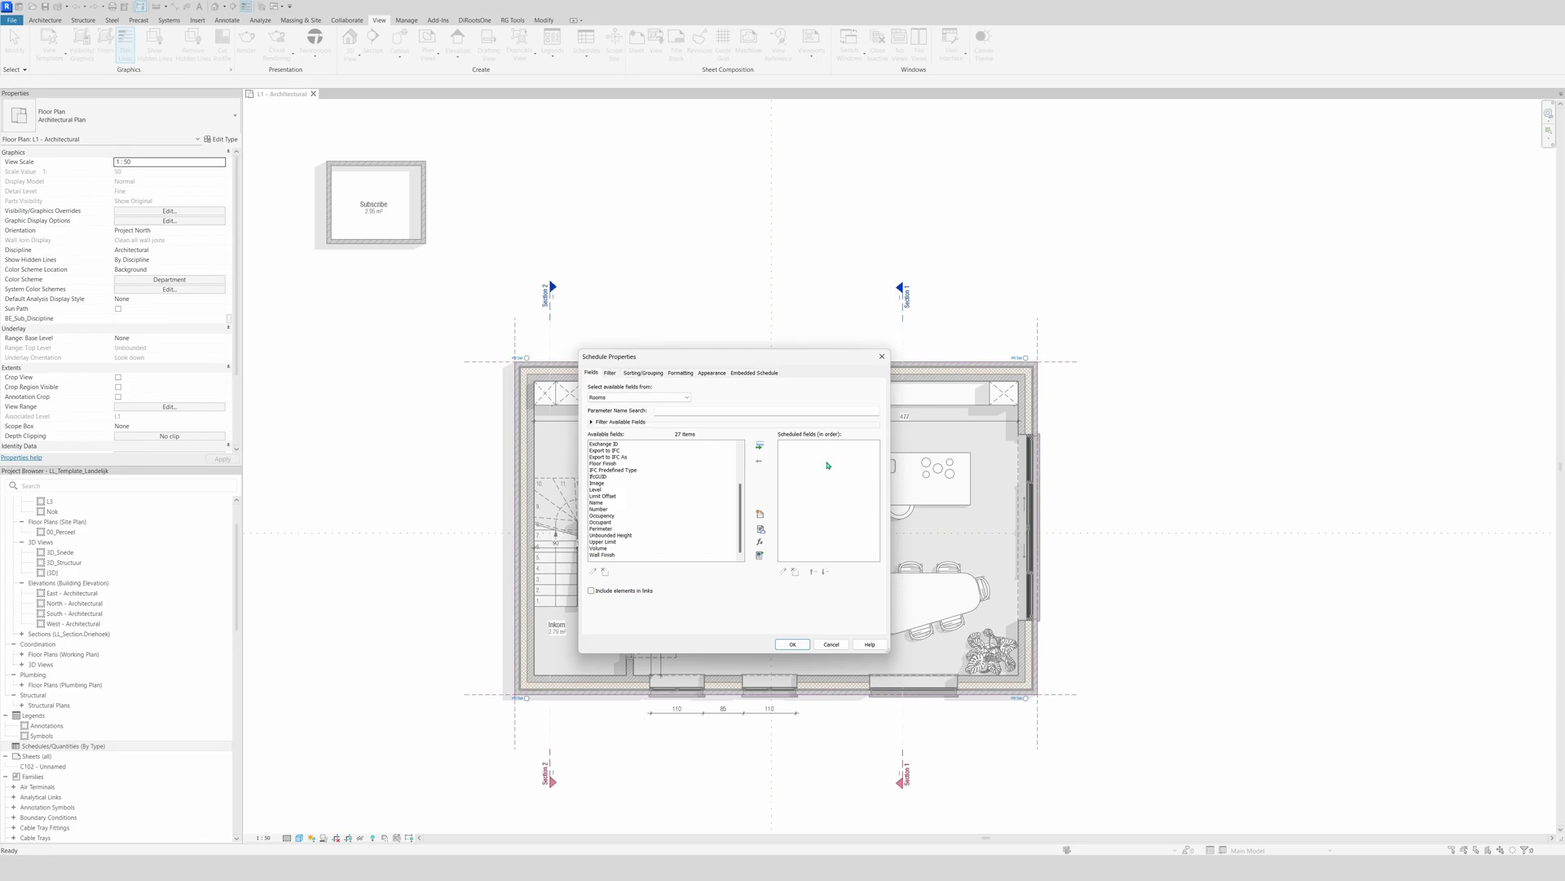
scroll(736, 504, up, 5)
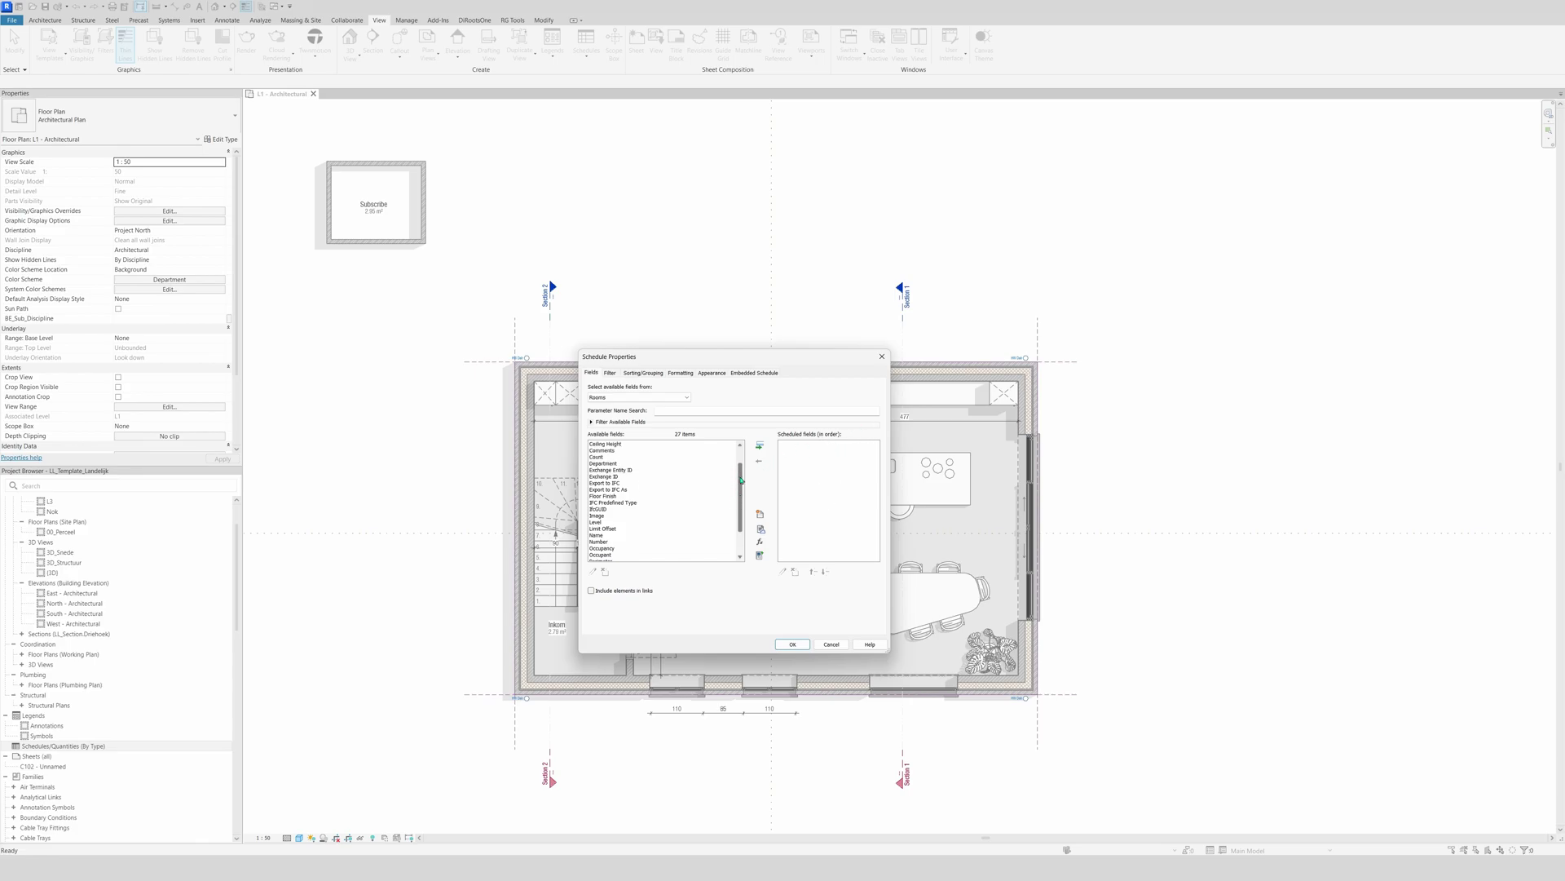
click(641, 444)
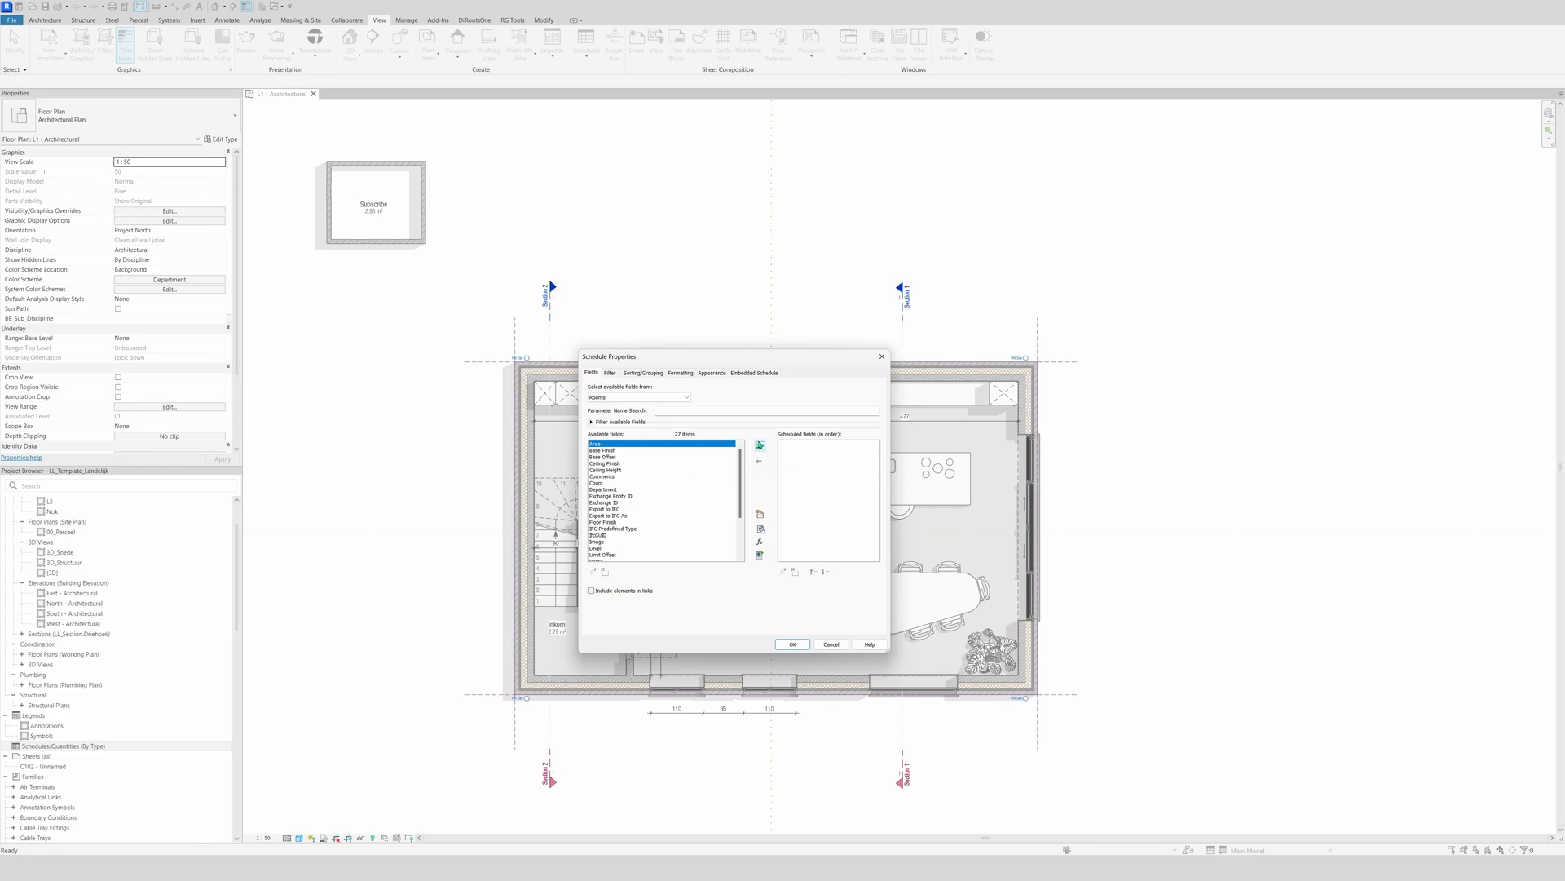
click(759, 445)
Add the Name, Number and Level fields to the scheduled fields
scroll(642, 497, down, 3)
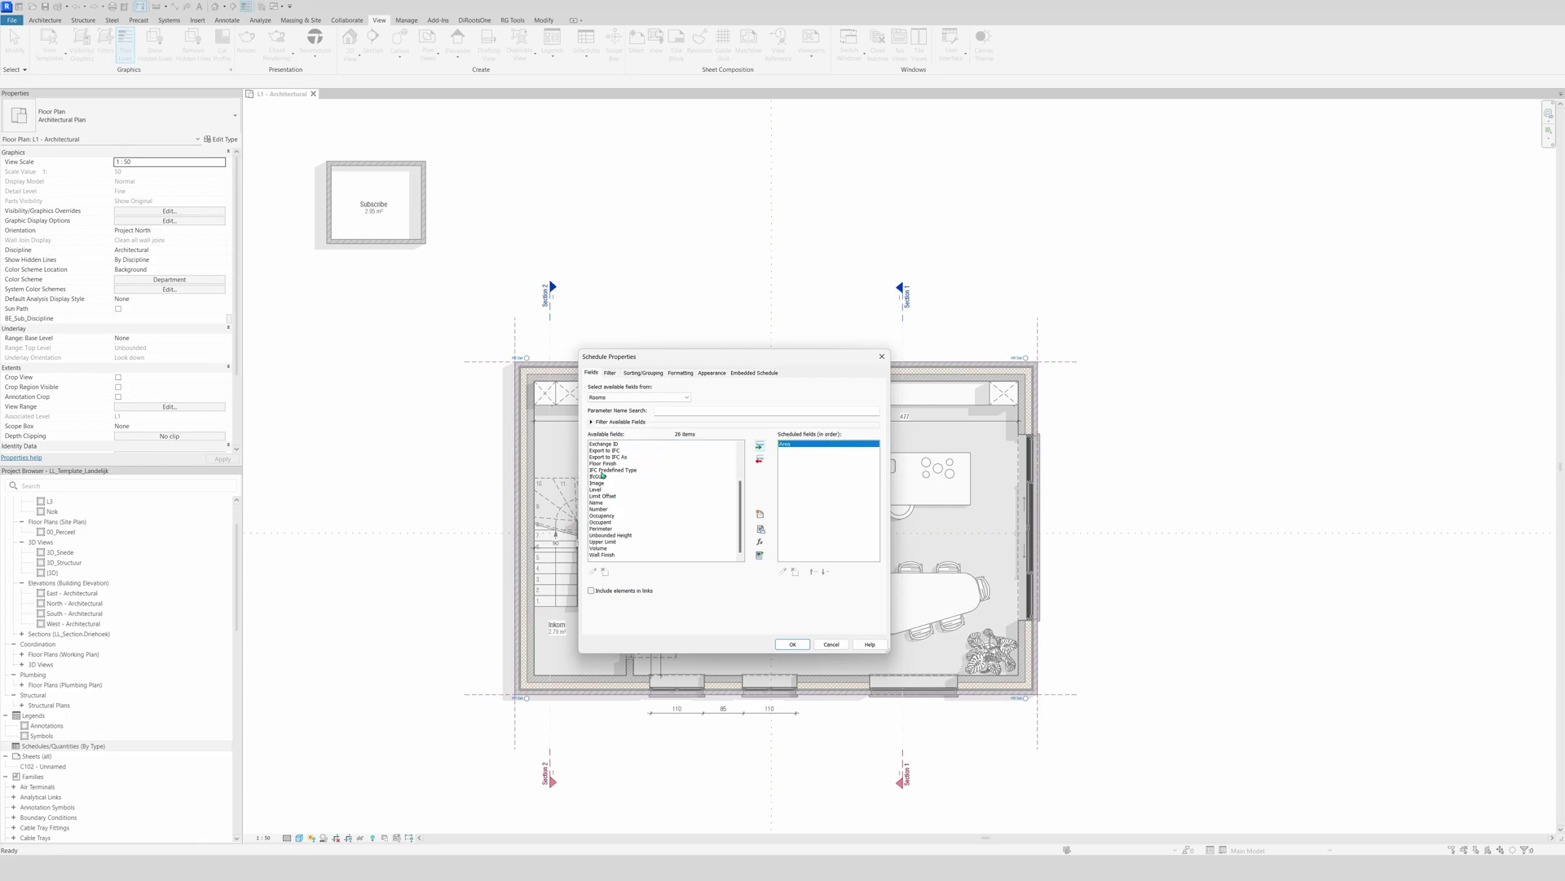
scroll(634, 509, up, 3)
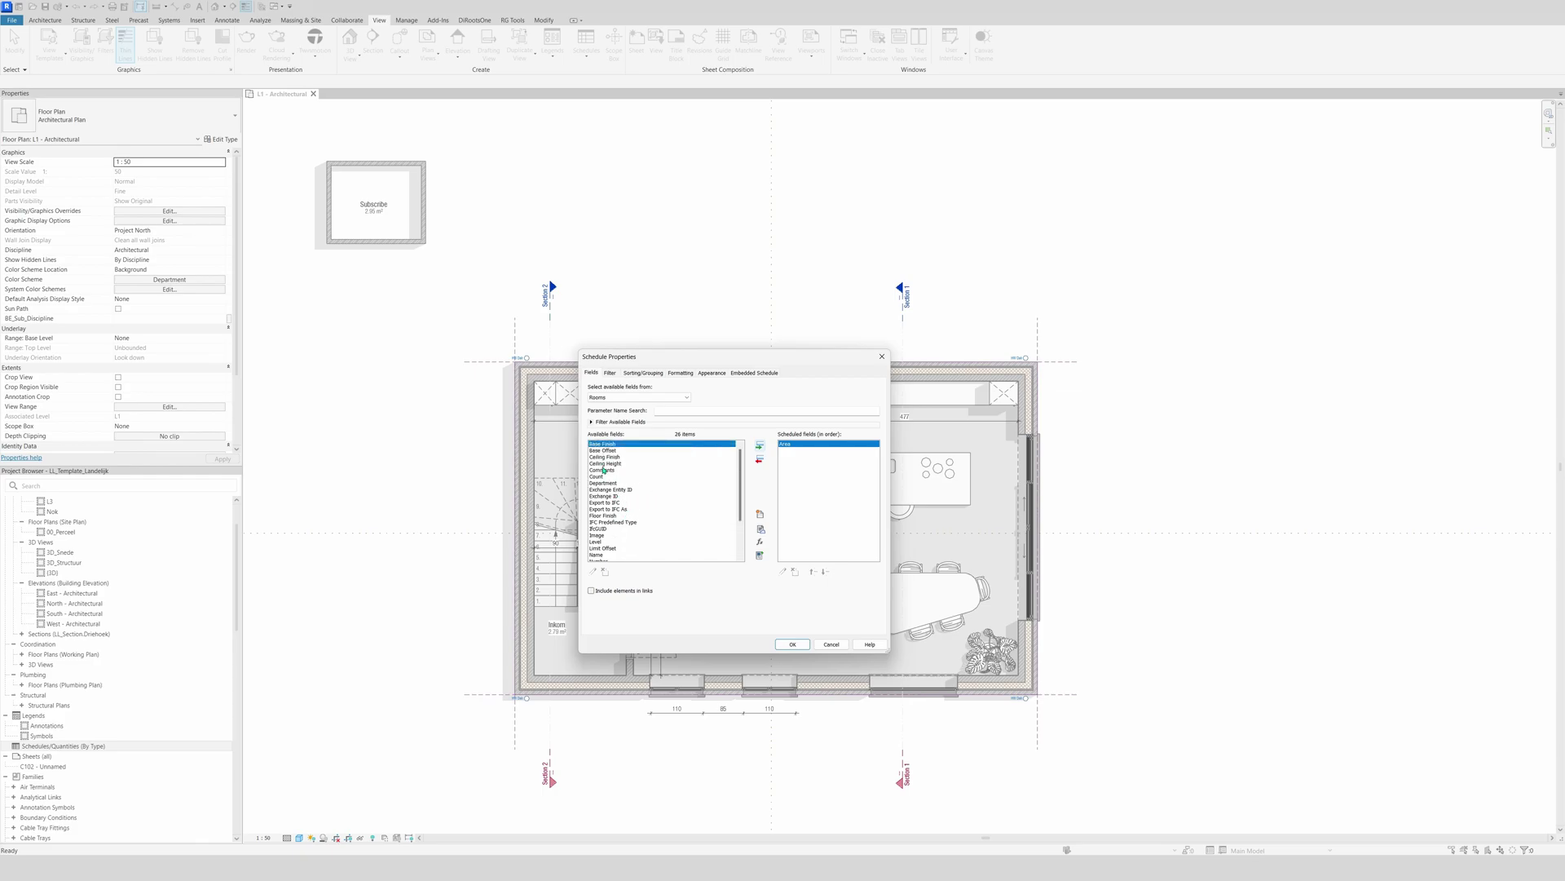
click(603, 471)
key(n)
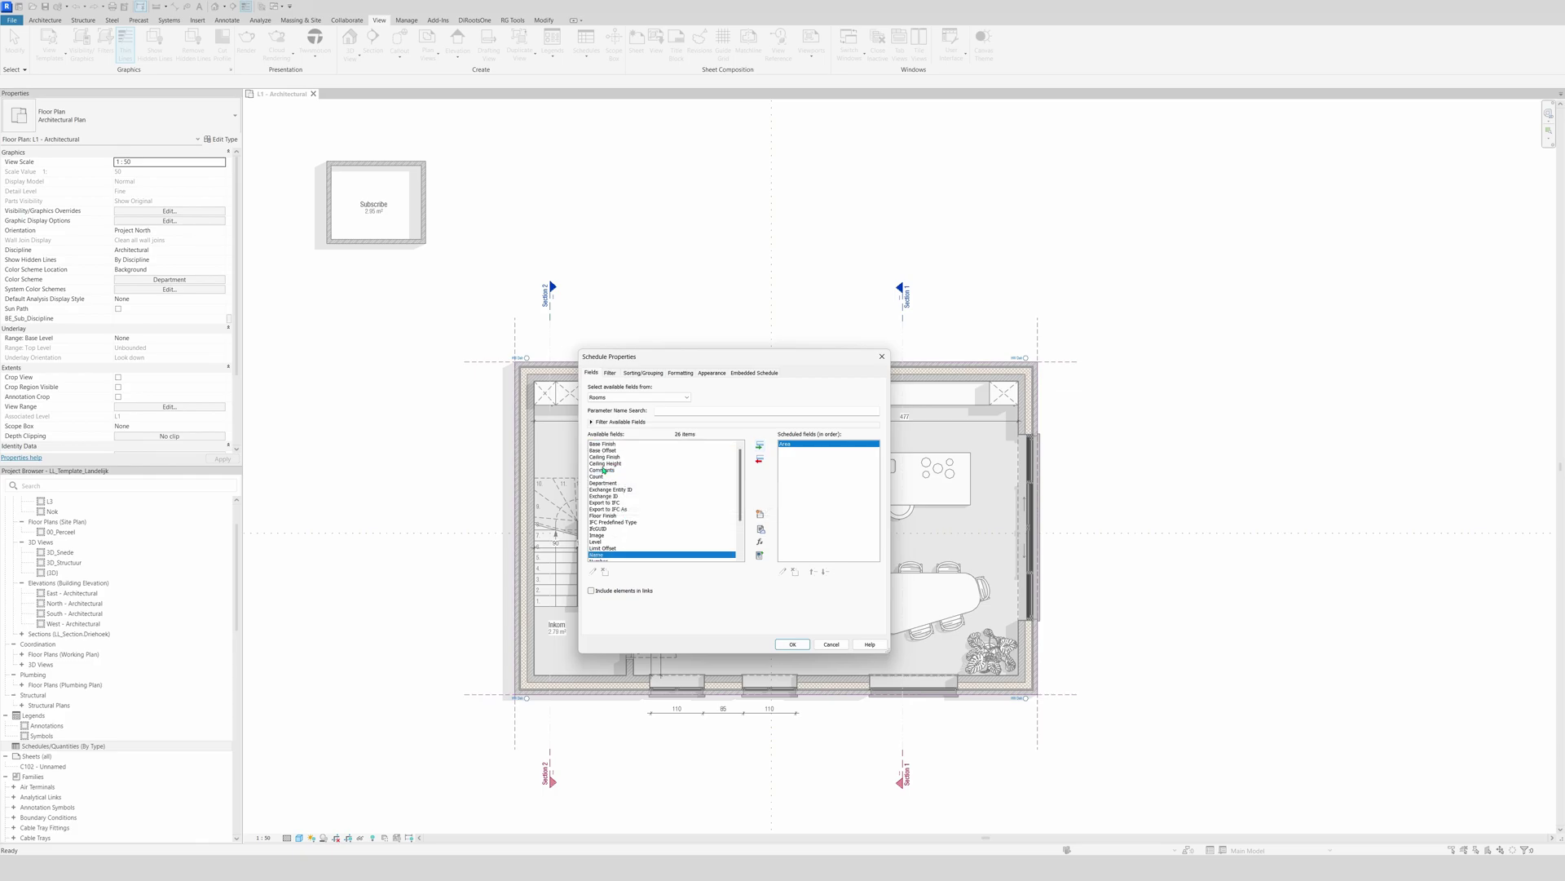
click(760, 446)
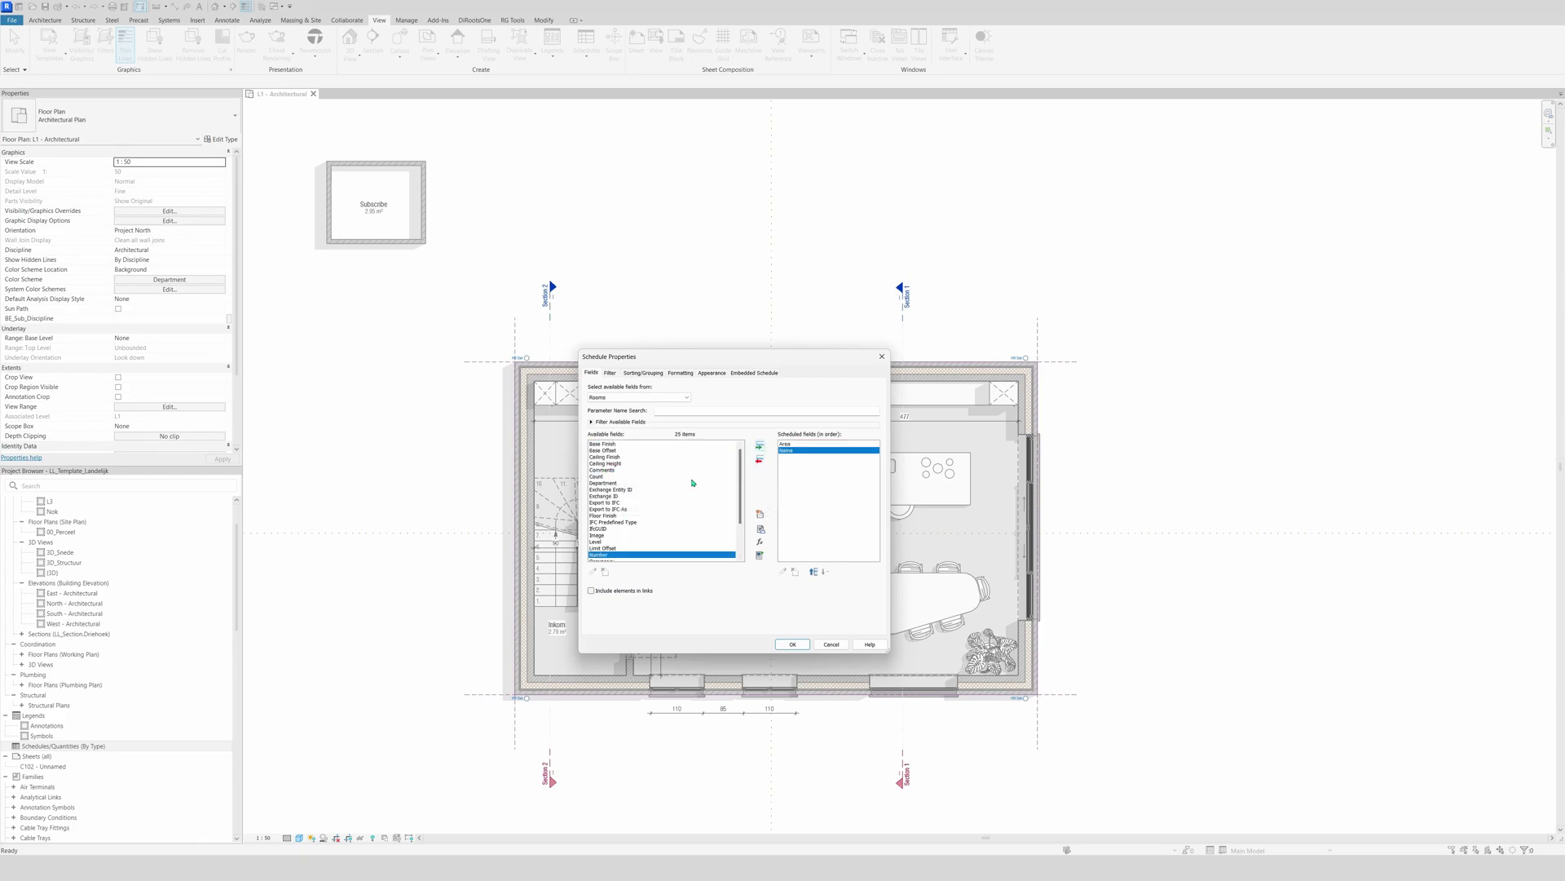
key(space)
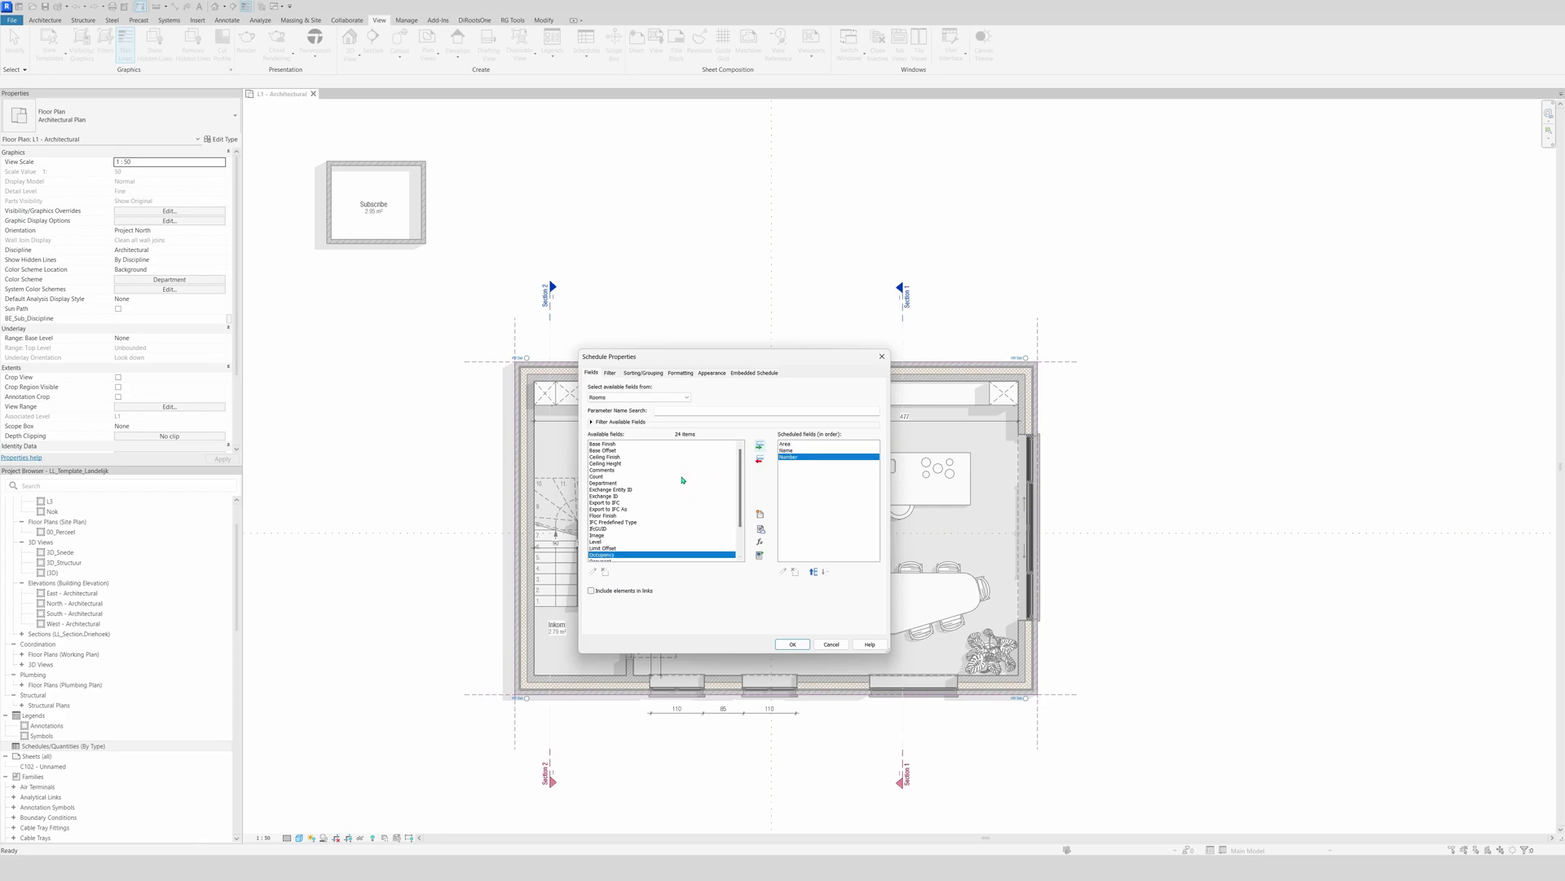
click(615, 483)
key(l)
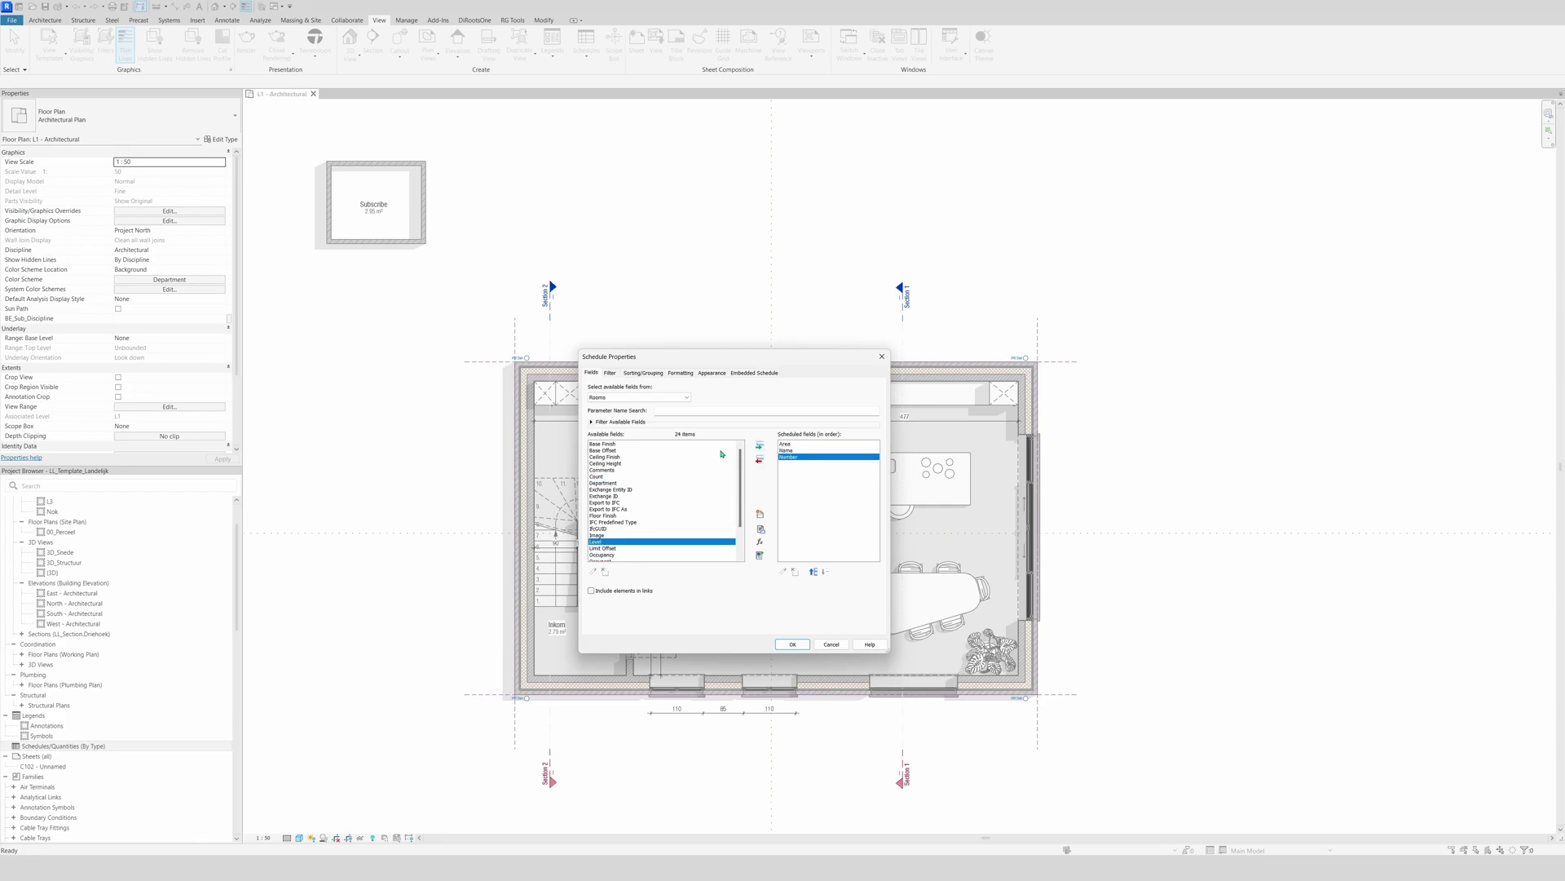
click(760, 446)
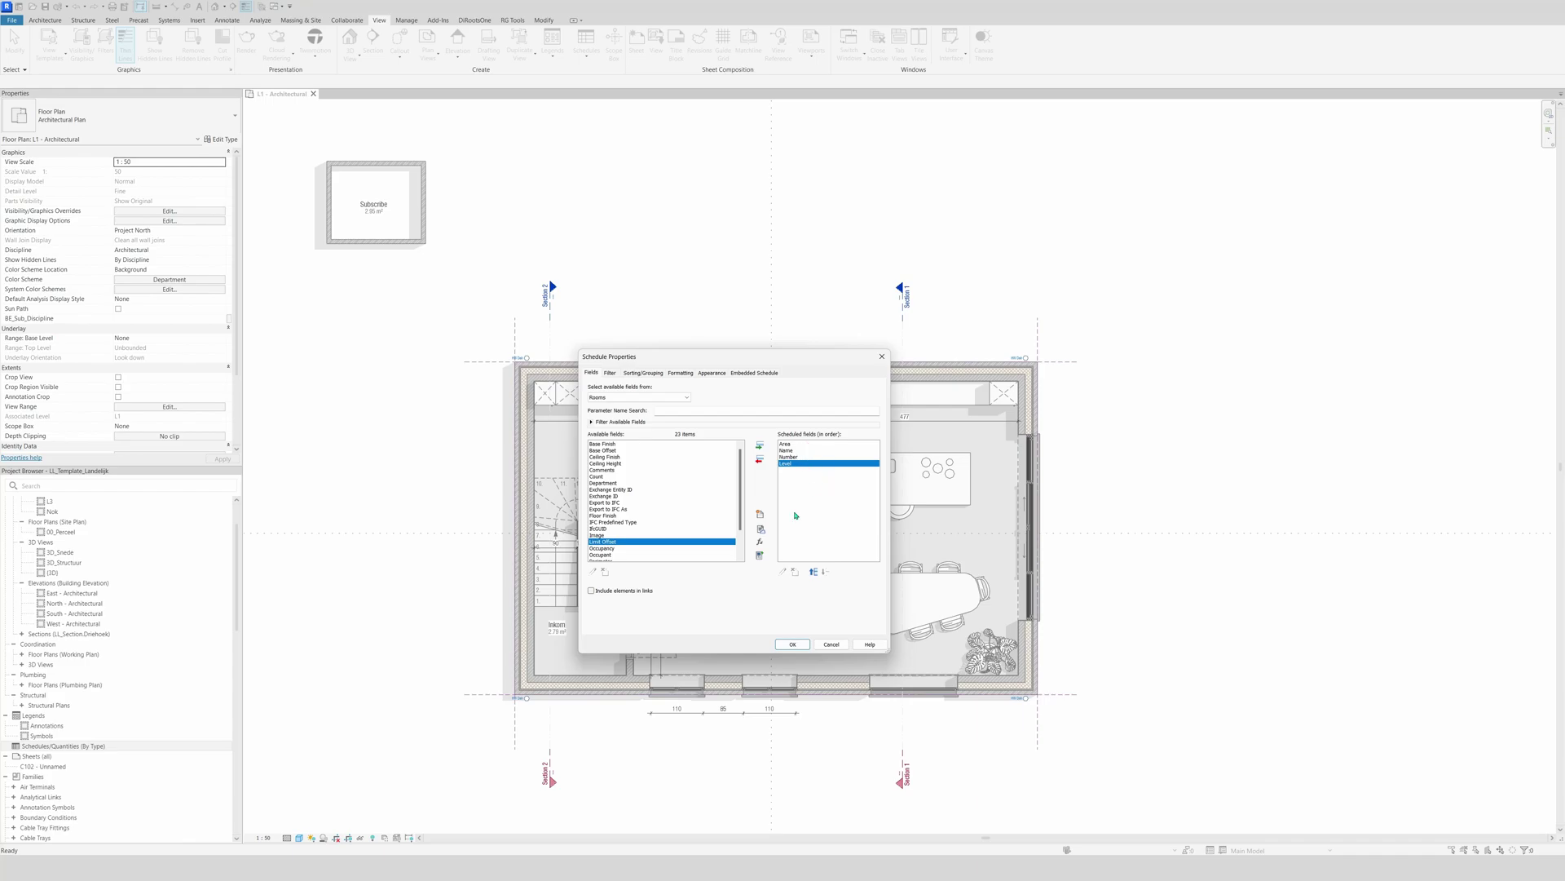
Reorder the scheduled fields to Number, Level, Name, Area and generate the schedule
click(802, 458)
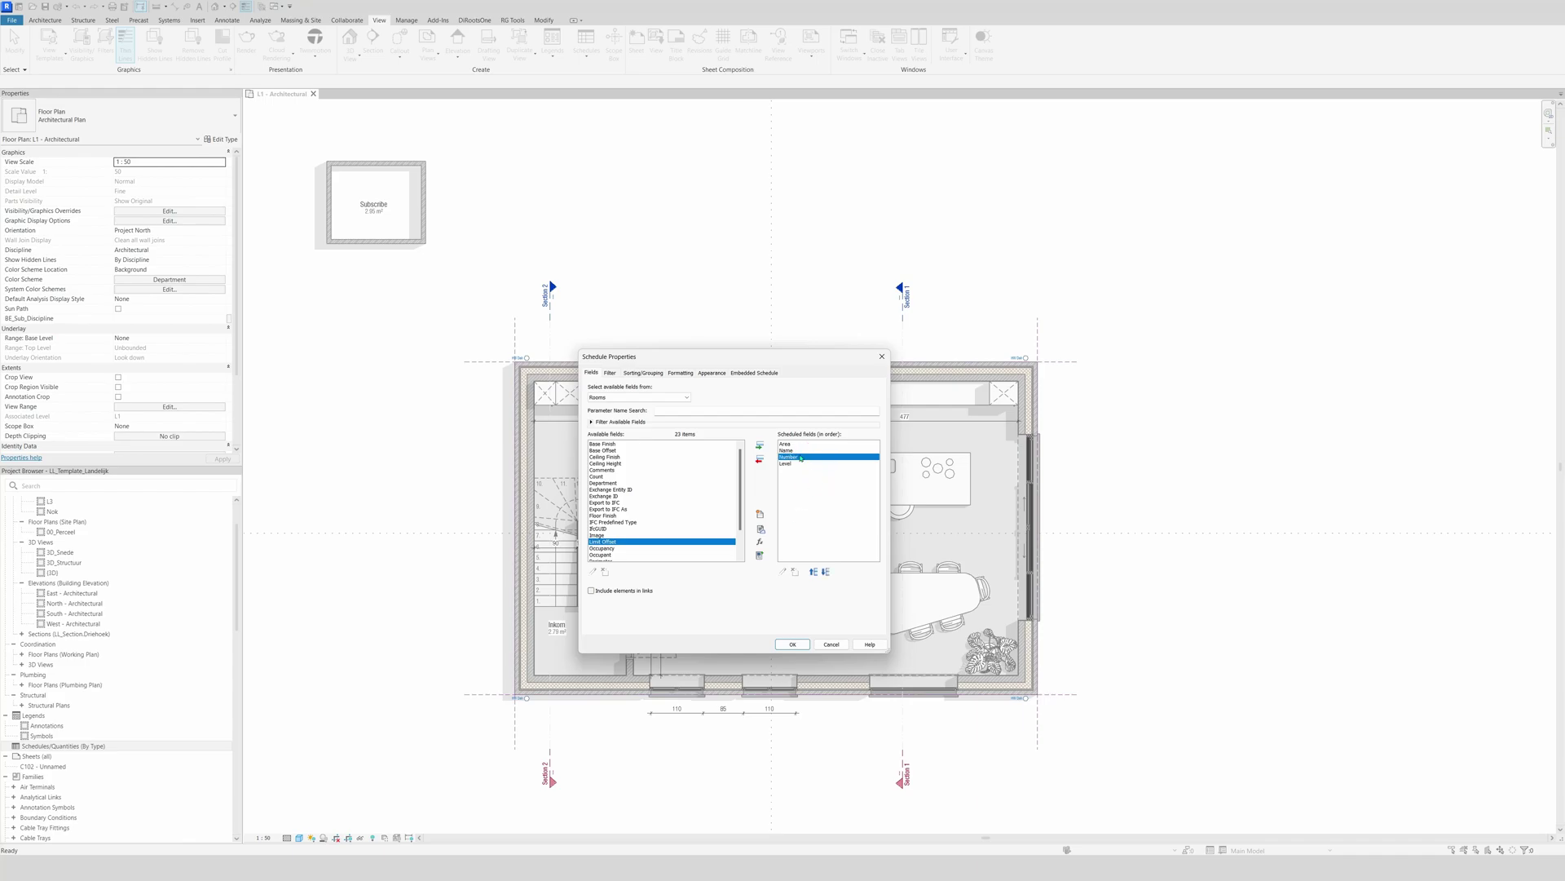
click(813, 572)
click(813, 573)
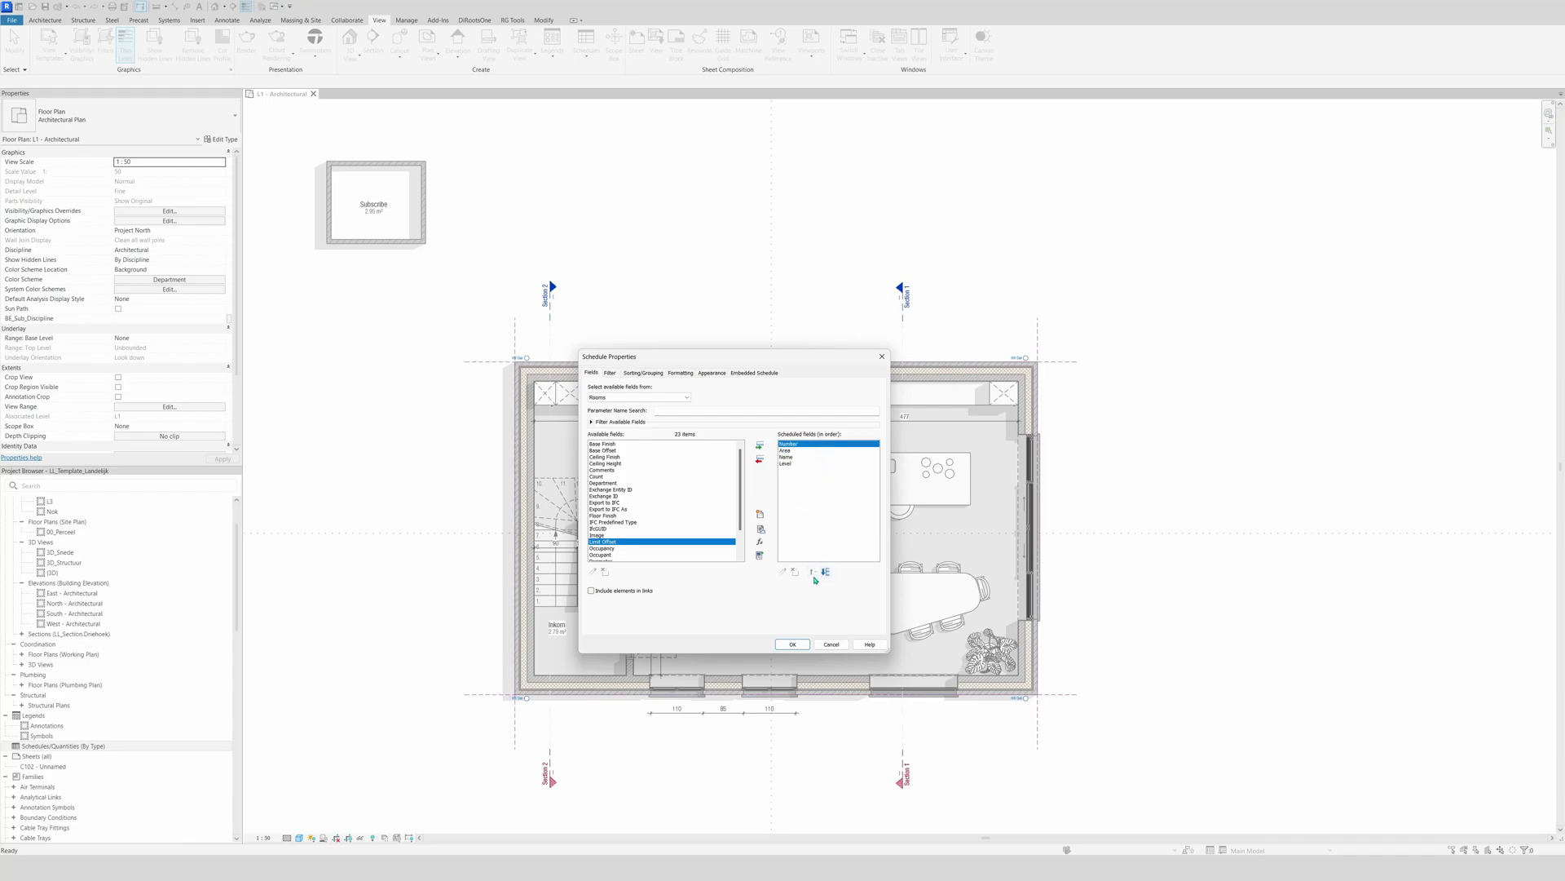
click(794, 458)
click(813, 573)
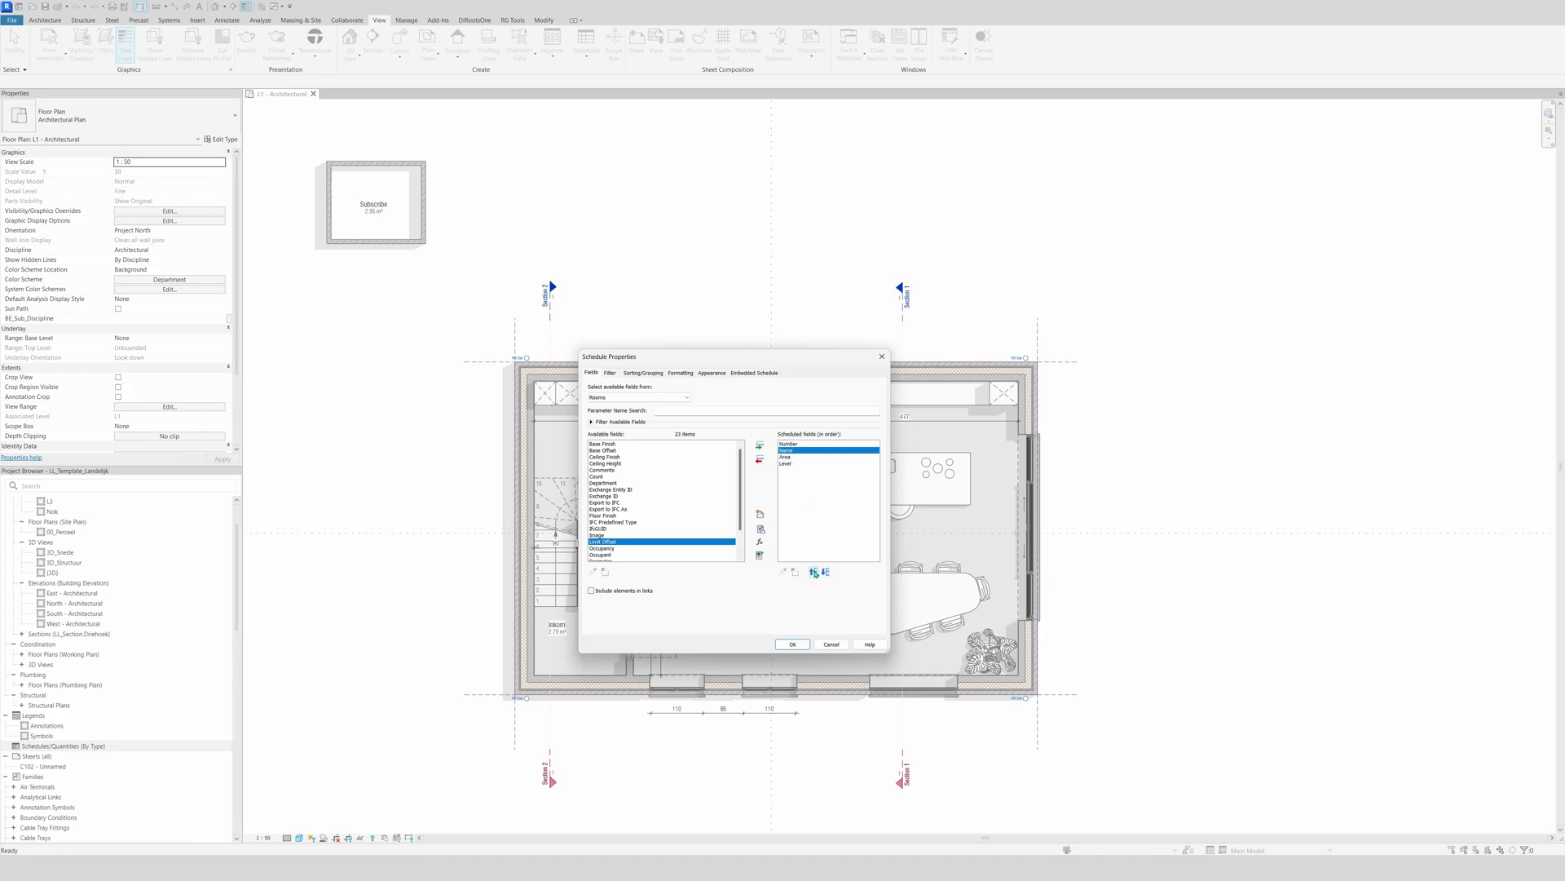
click(791, 463)
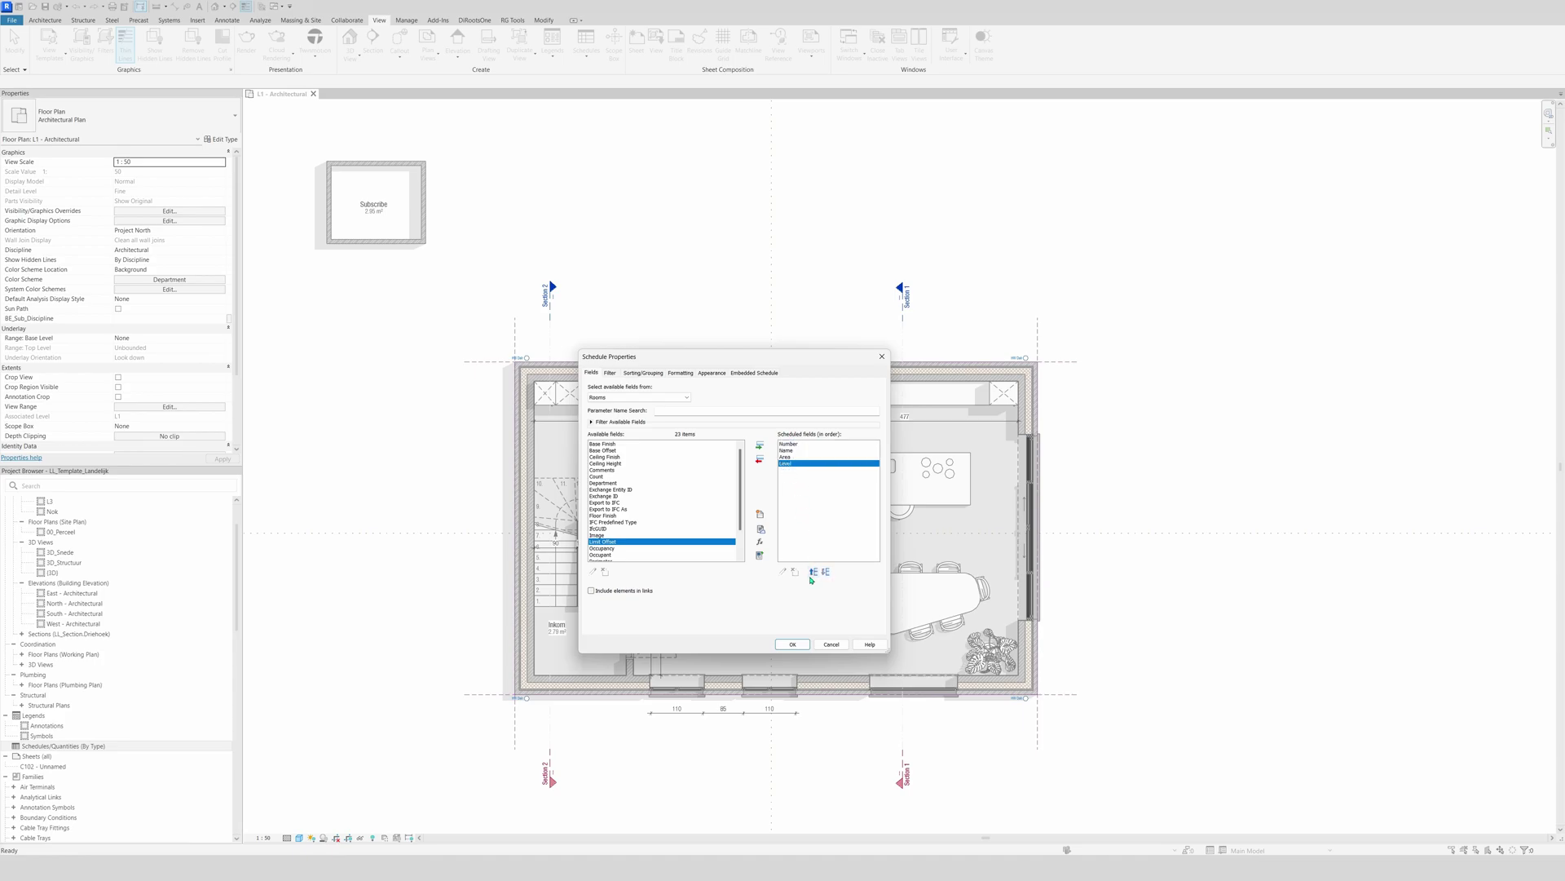
click(813, 572)
click(813, 573)
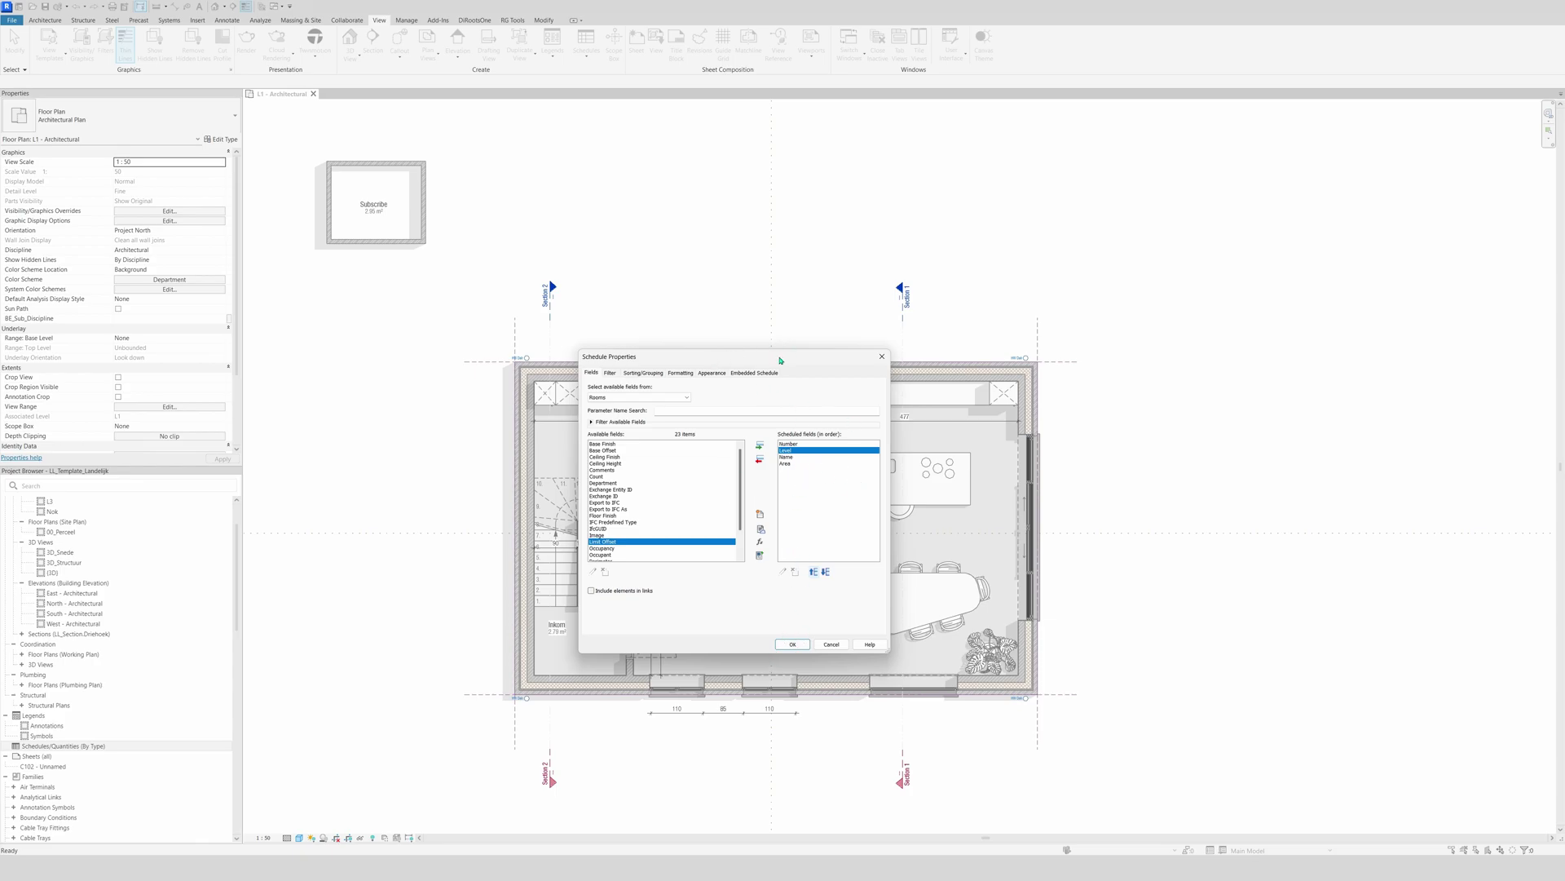
click(790, 643)
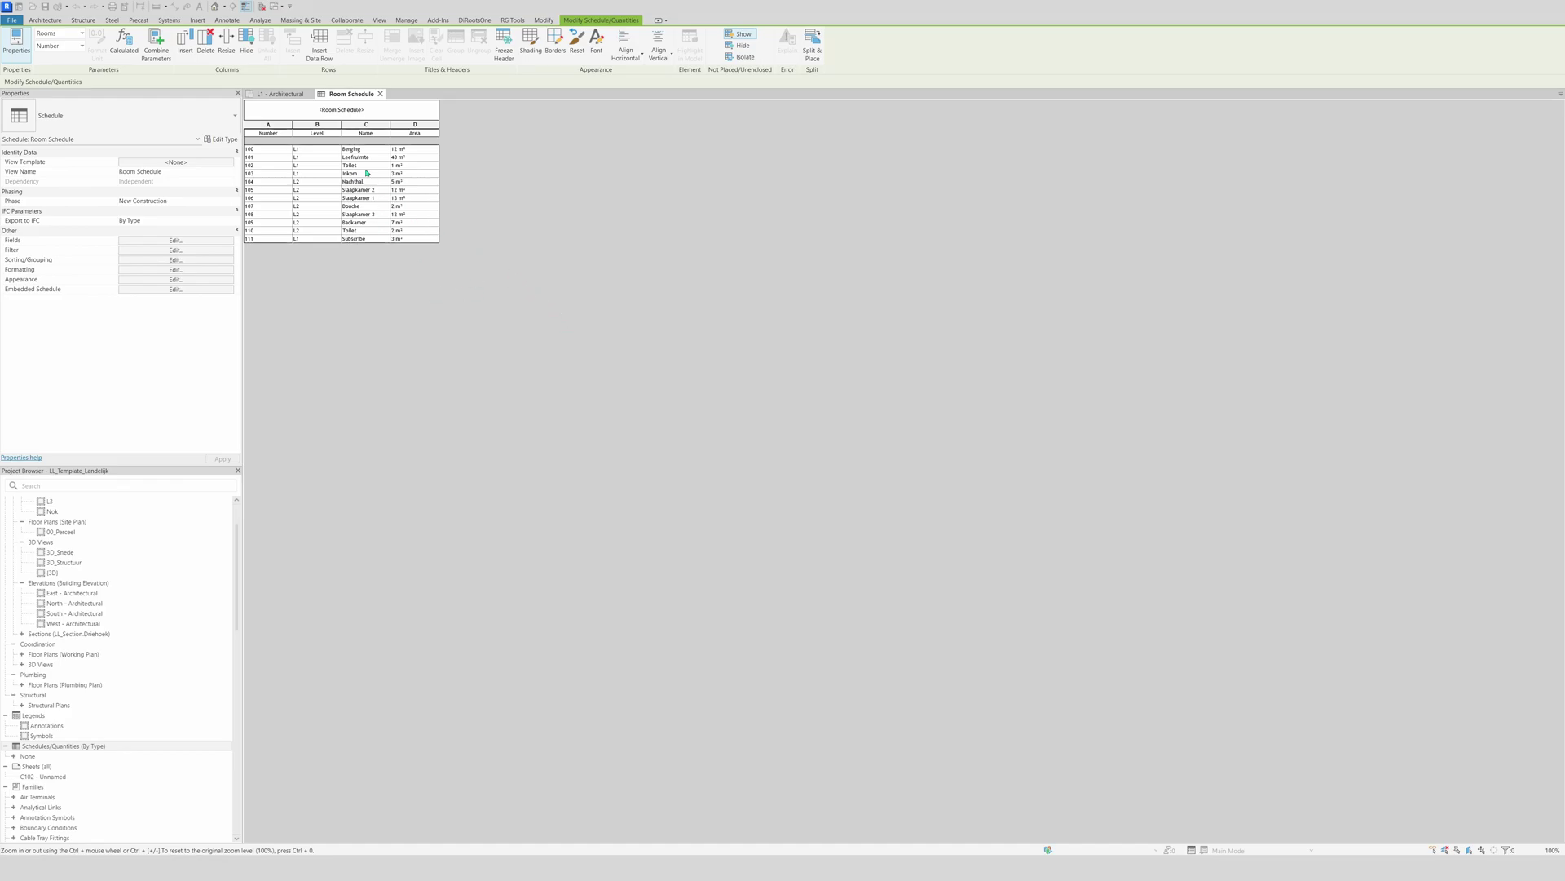
Add the Volume and Base Finish fields after Area in the existing room schedule
ctrl+scroll(368, 173, up, 5)
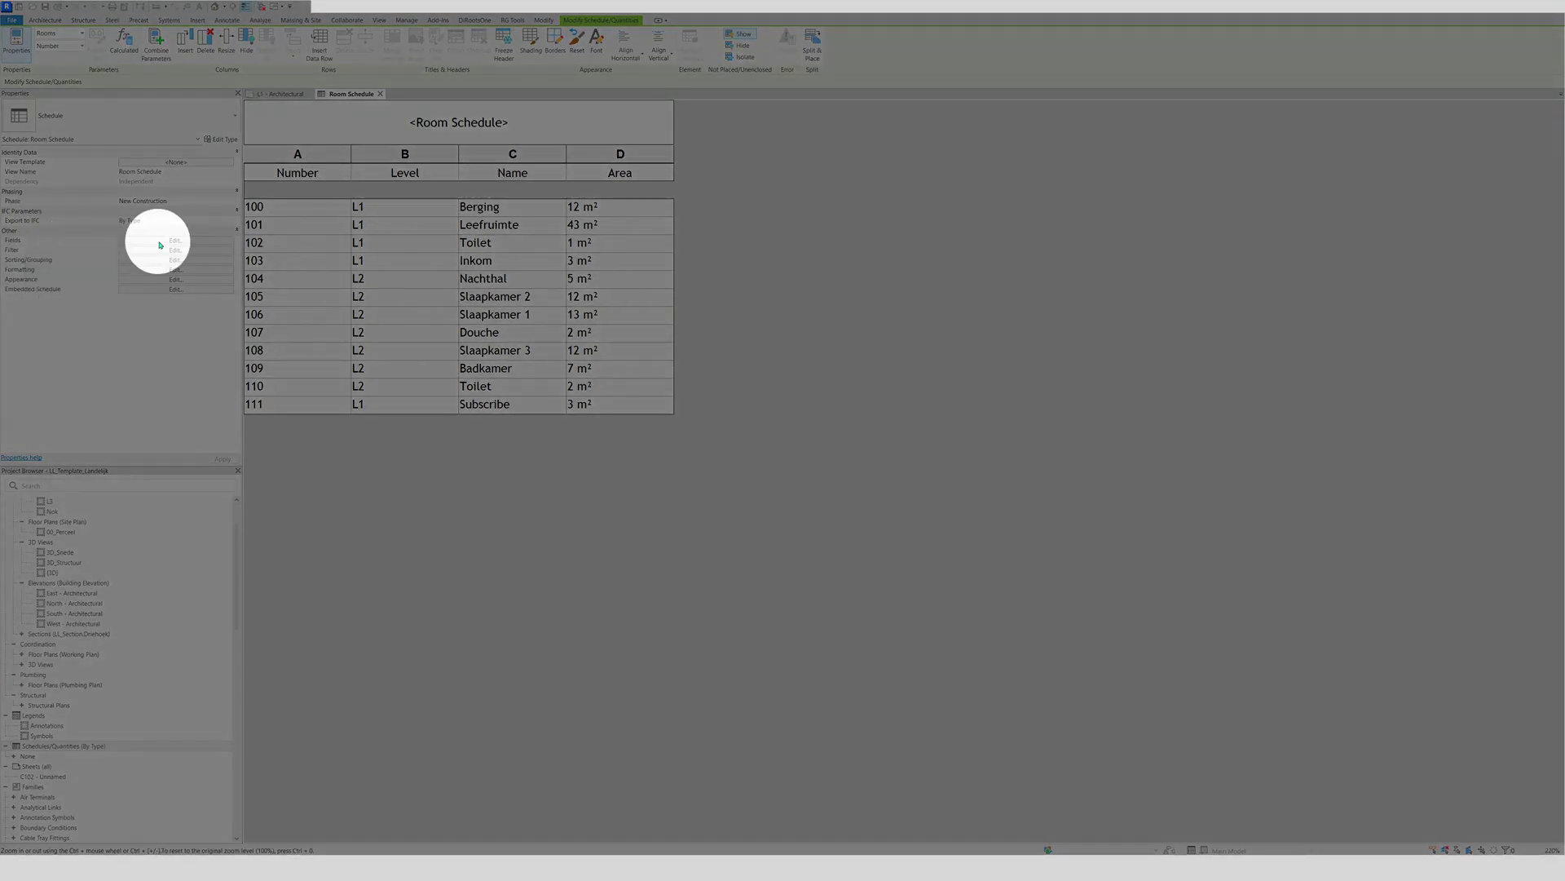
click(161, 242)
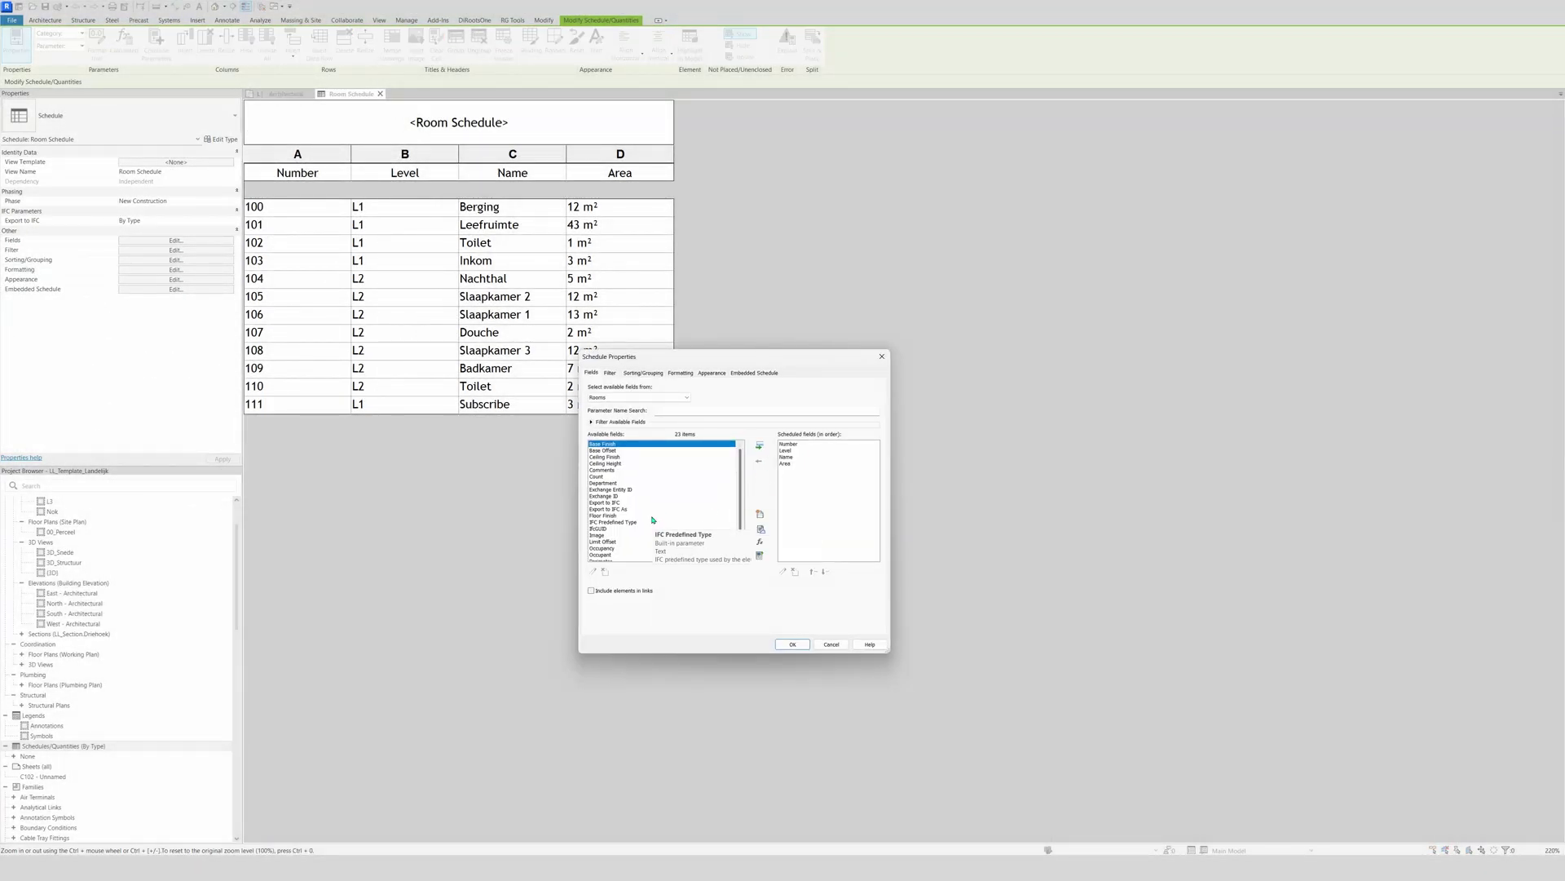
scroll(638, 533, down, 2)
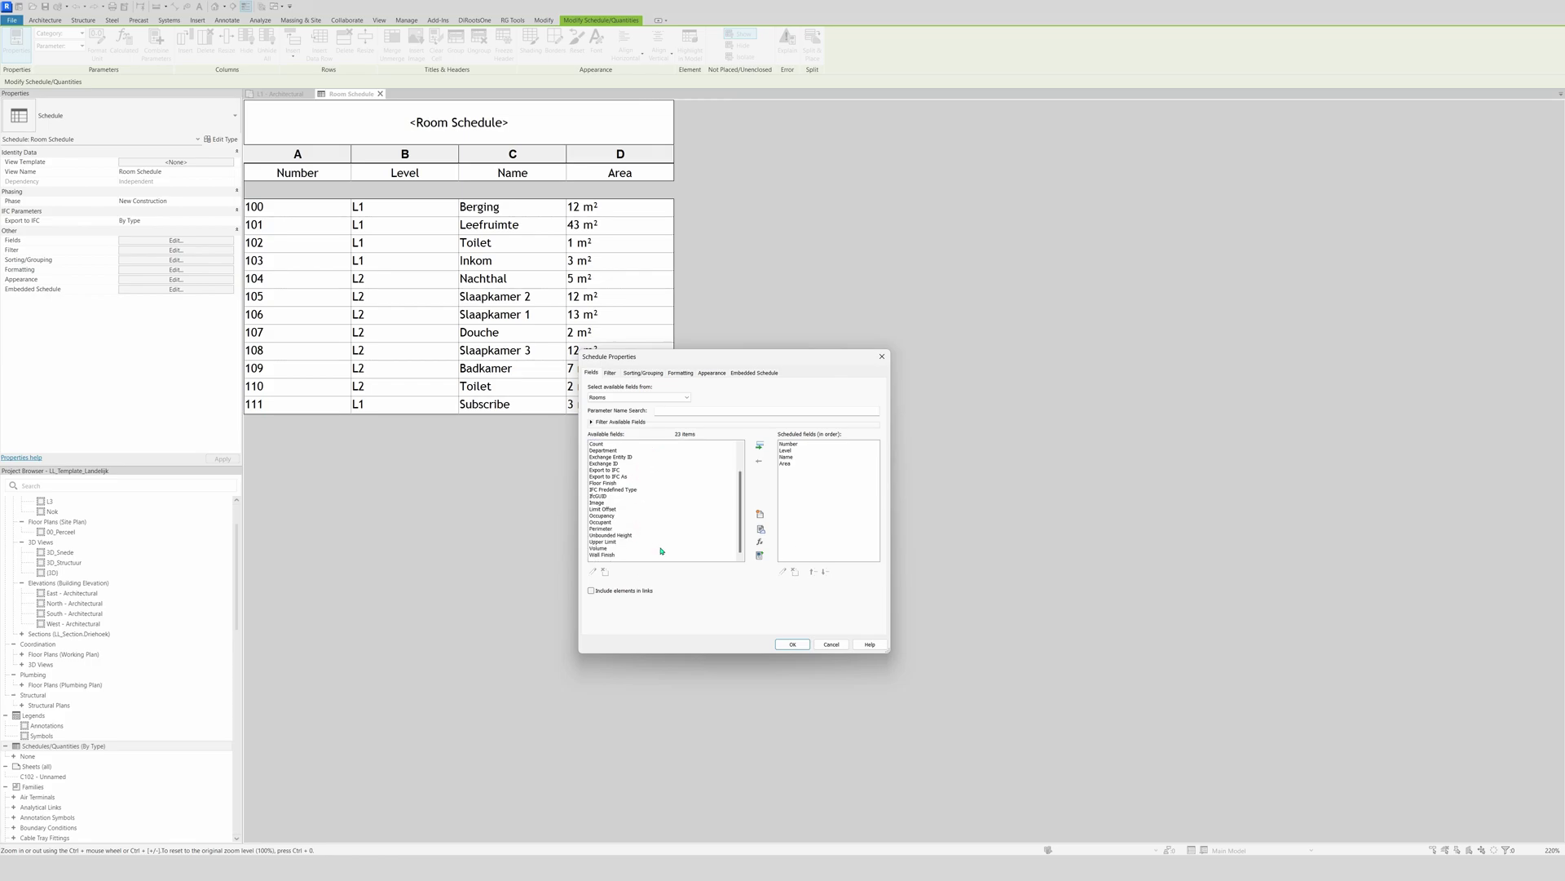
click(607, 549)
click(760, 445)
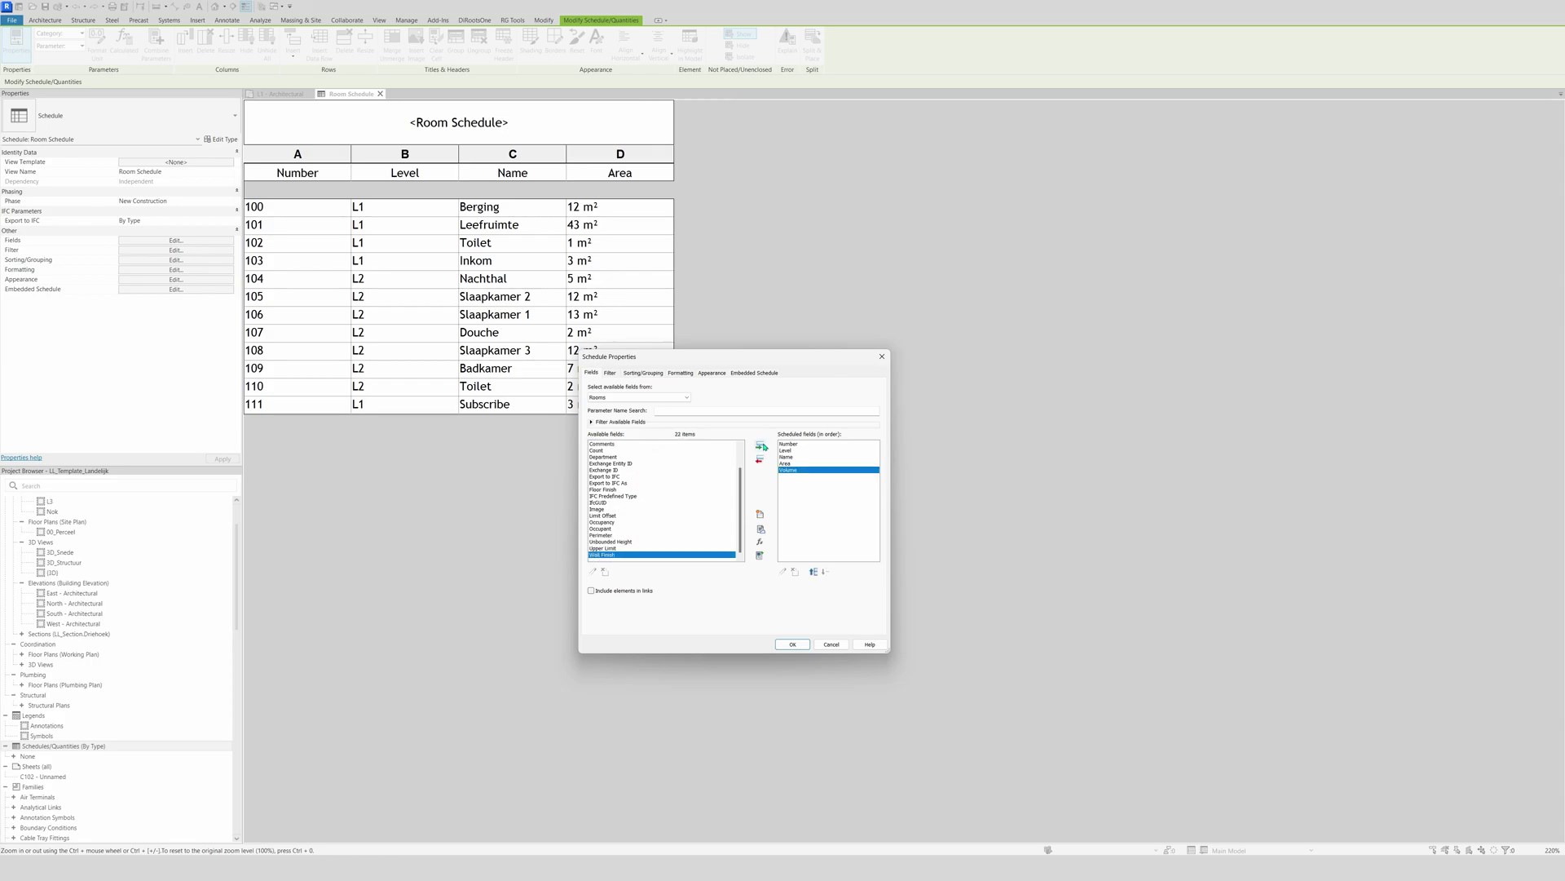
scroll(625, 522, up, 2)
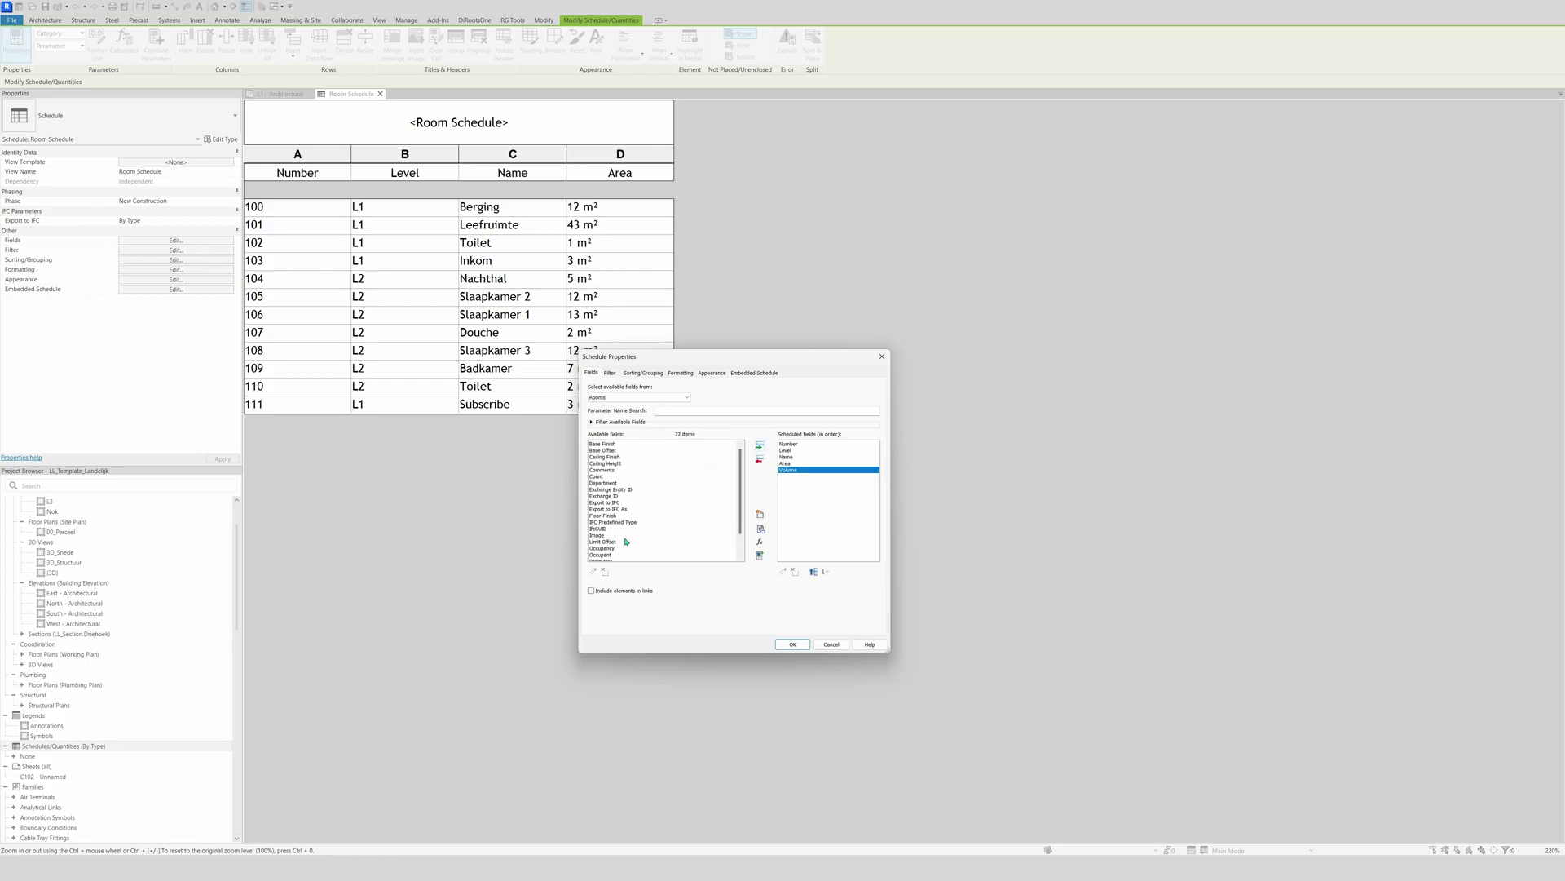
click(620, 444)
click(760, 446)
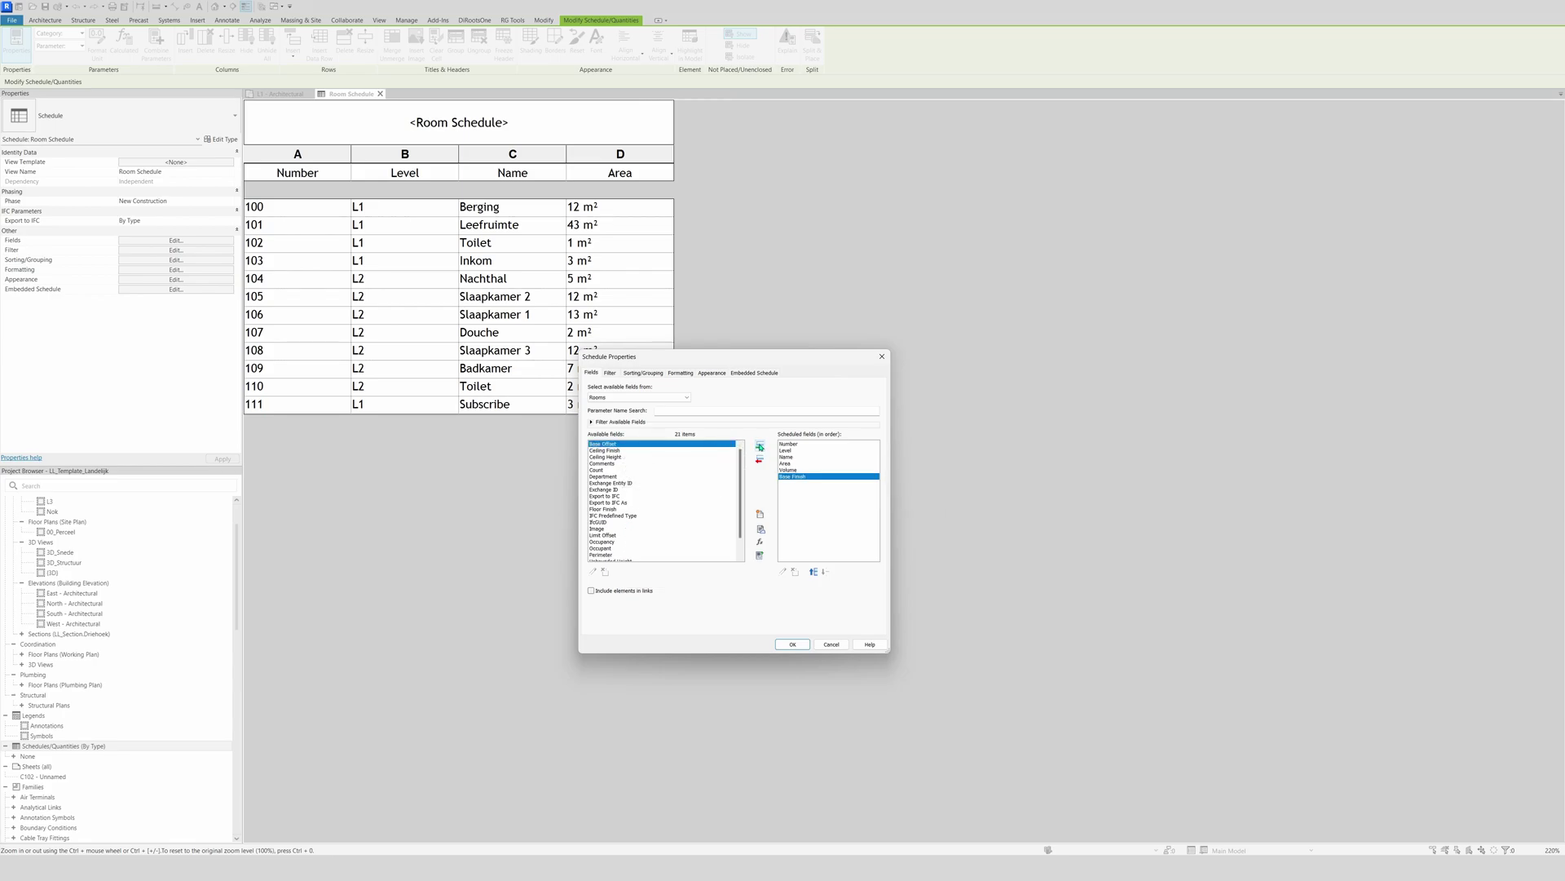
click(793, 644)
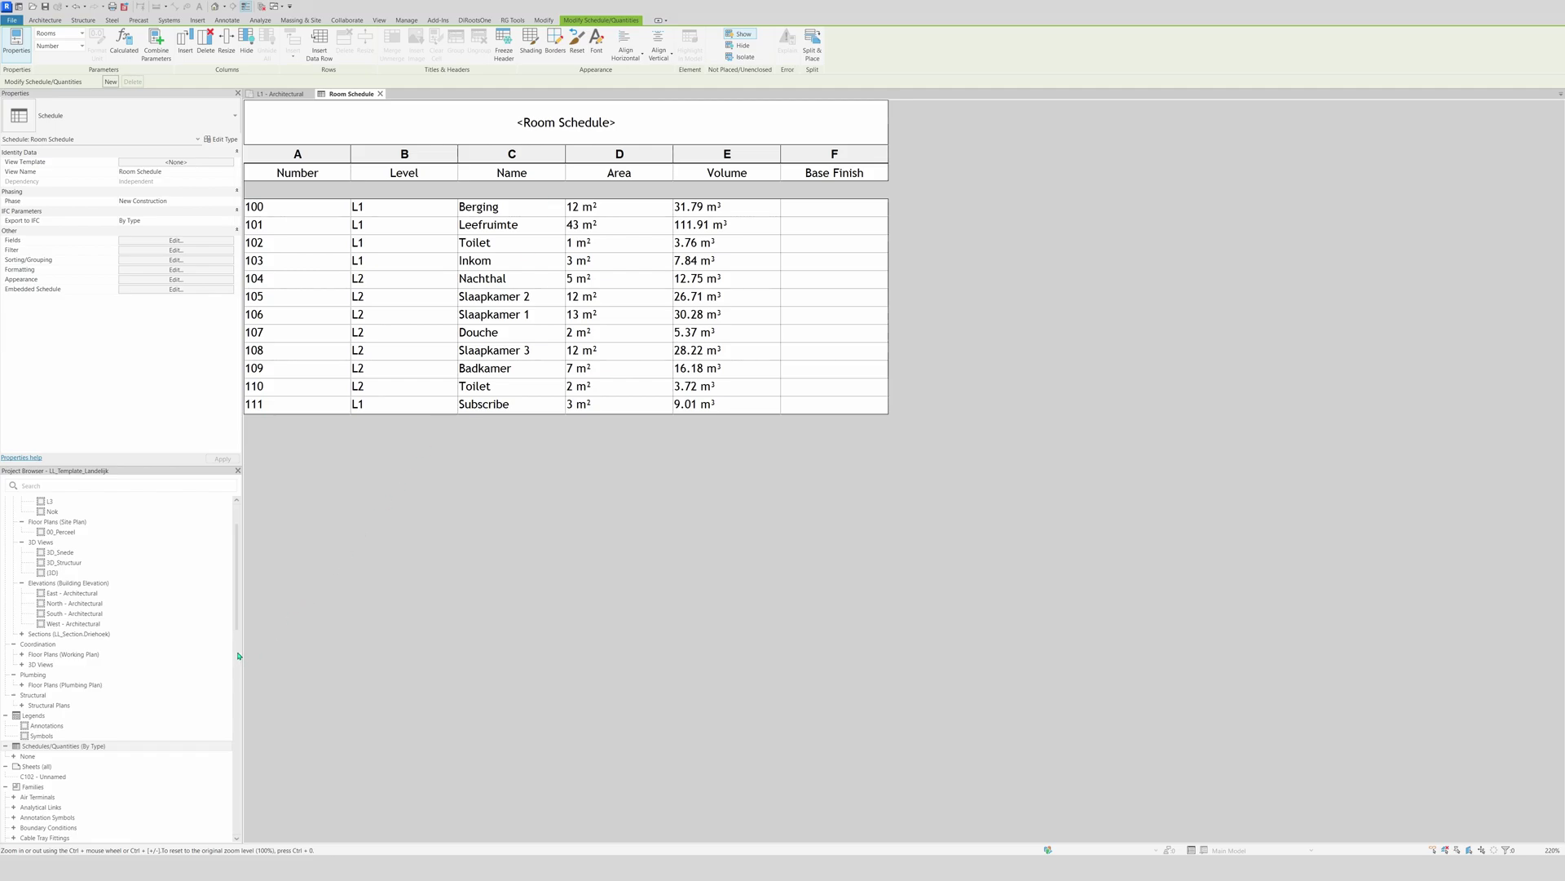
Open sheet C102 side by side with the schedule view and place the Room Schedule in the sheet's upper left area
double_click(144, 778)
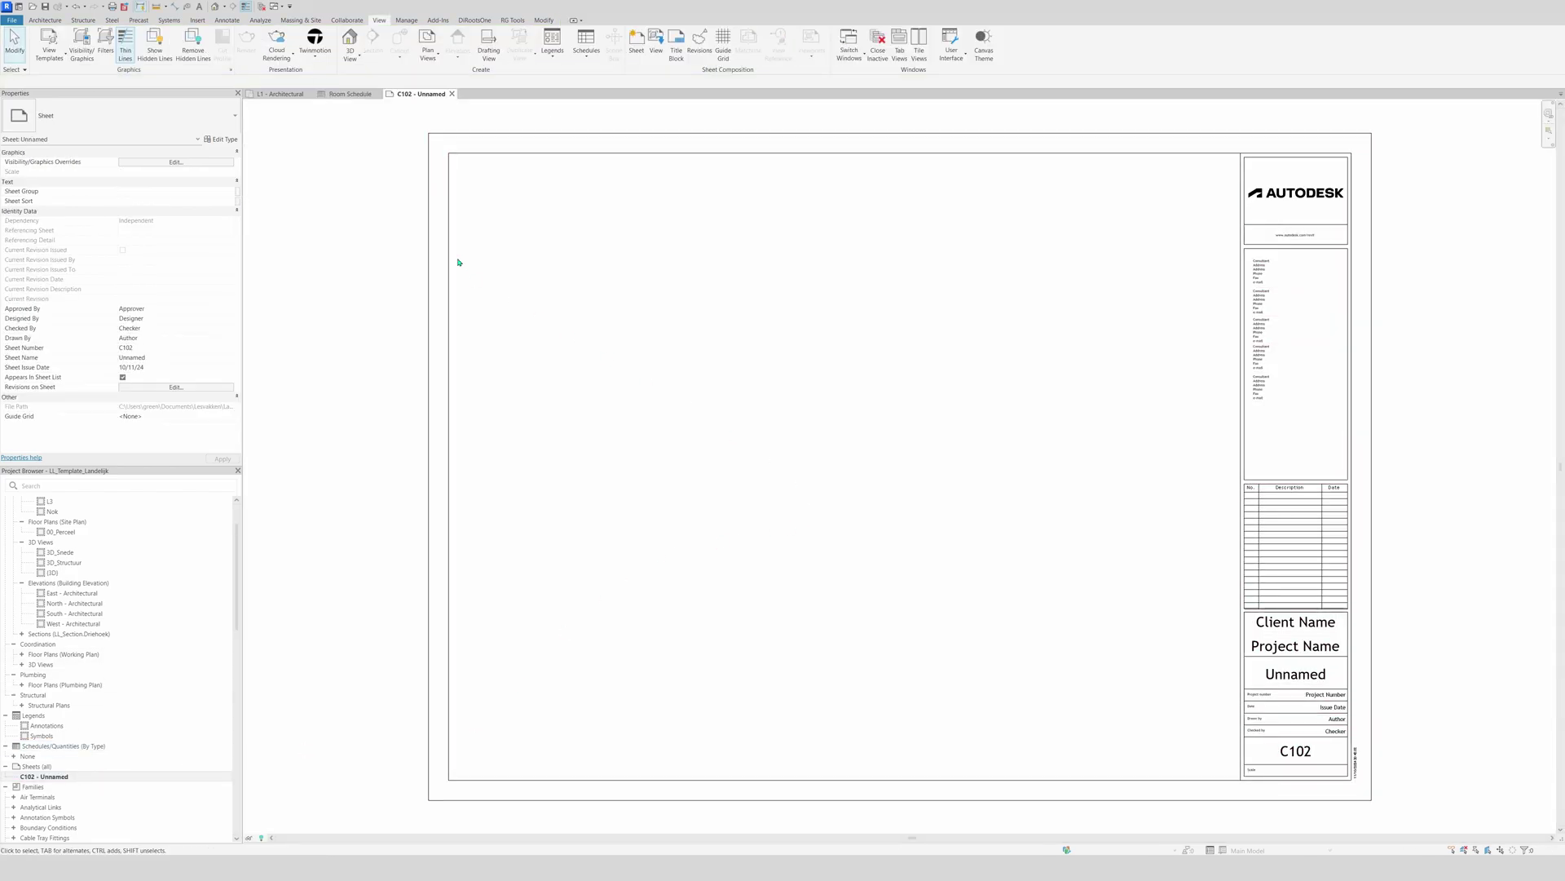
drag(424, 100, 1561, 287)
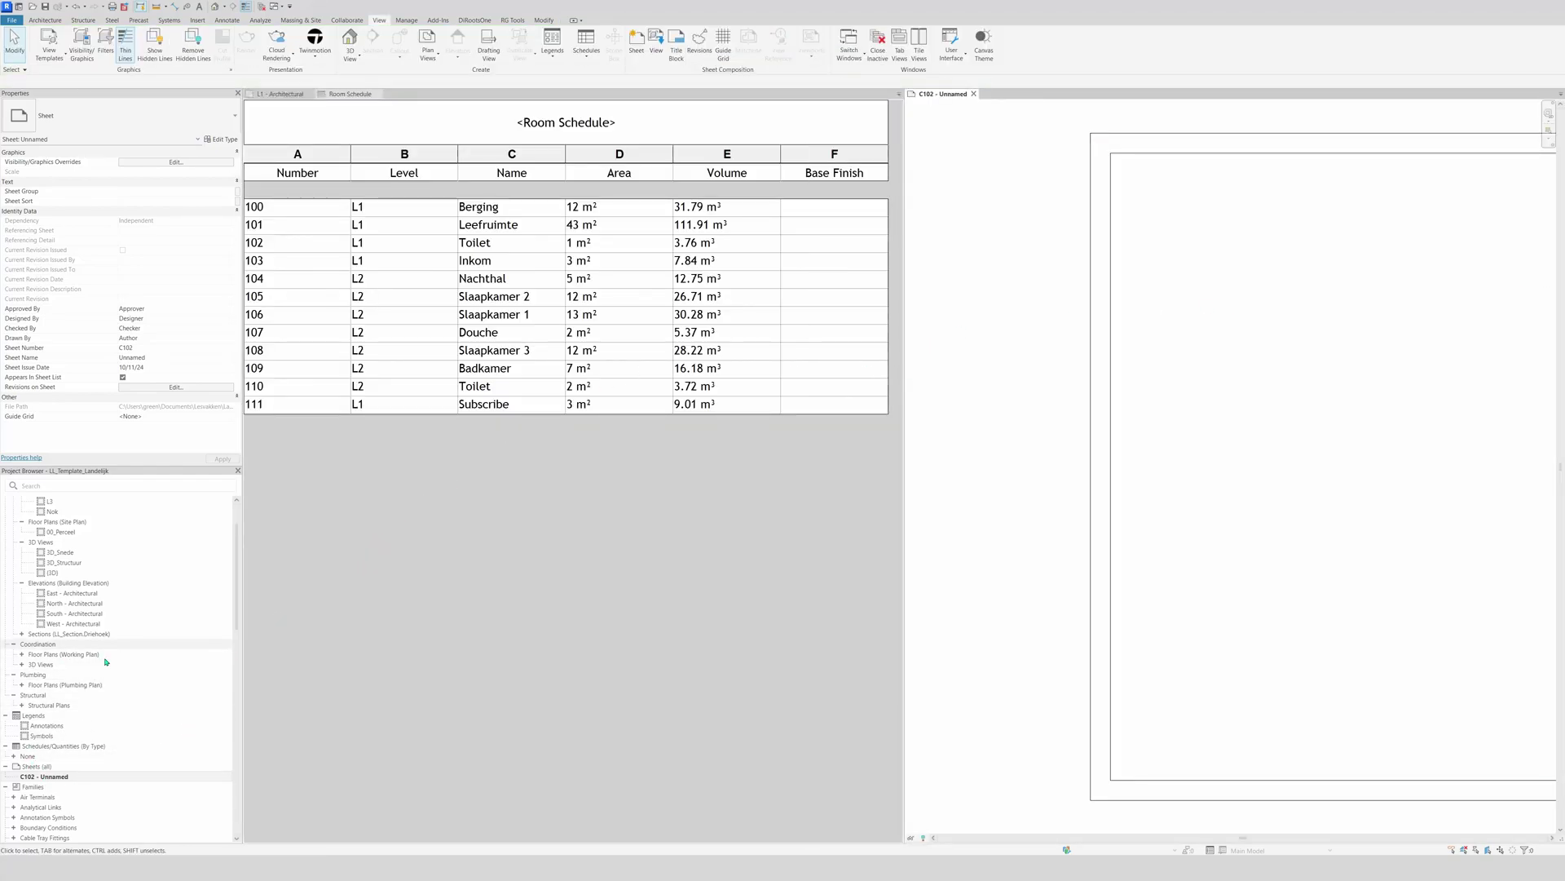
click(14, 757)
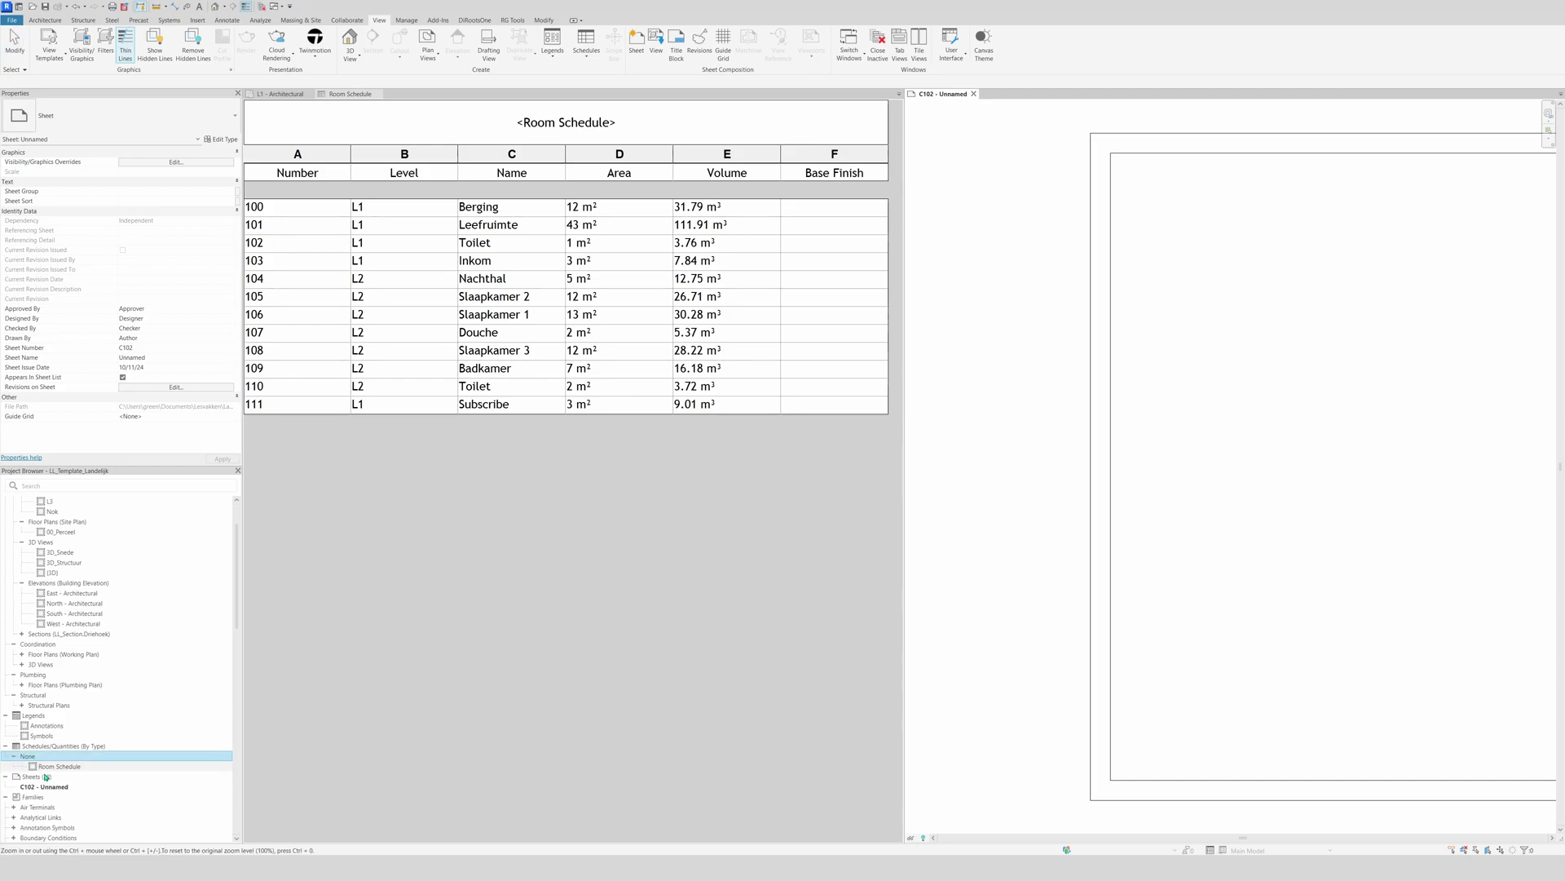
click(54, 768)
drag(53, 771, 1216, 255)
click(1219, 256)
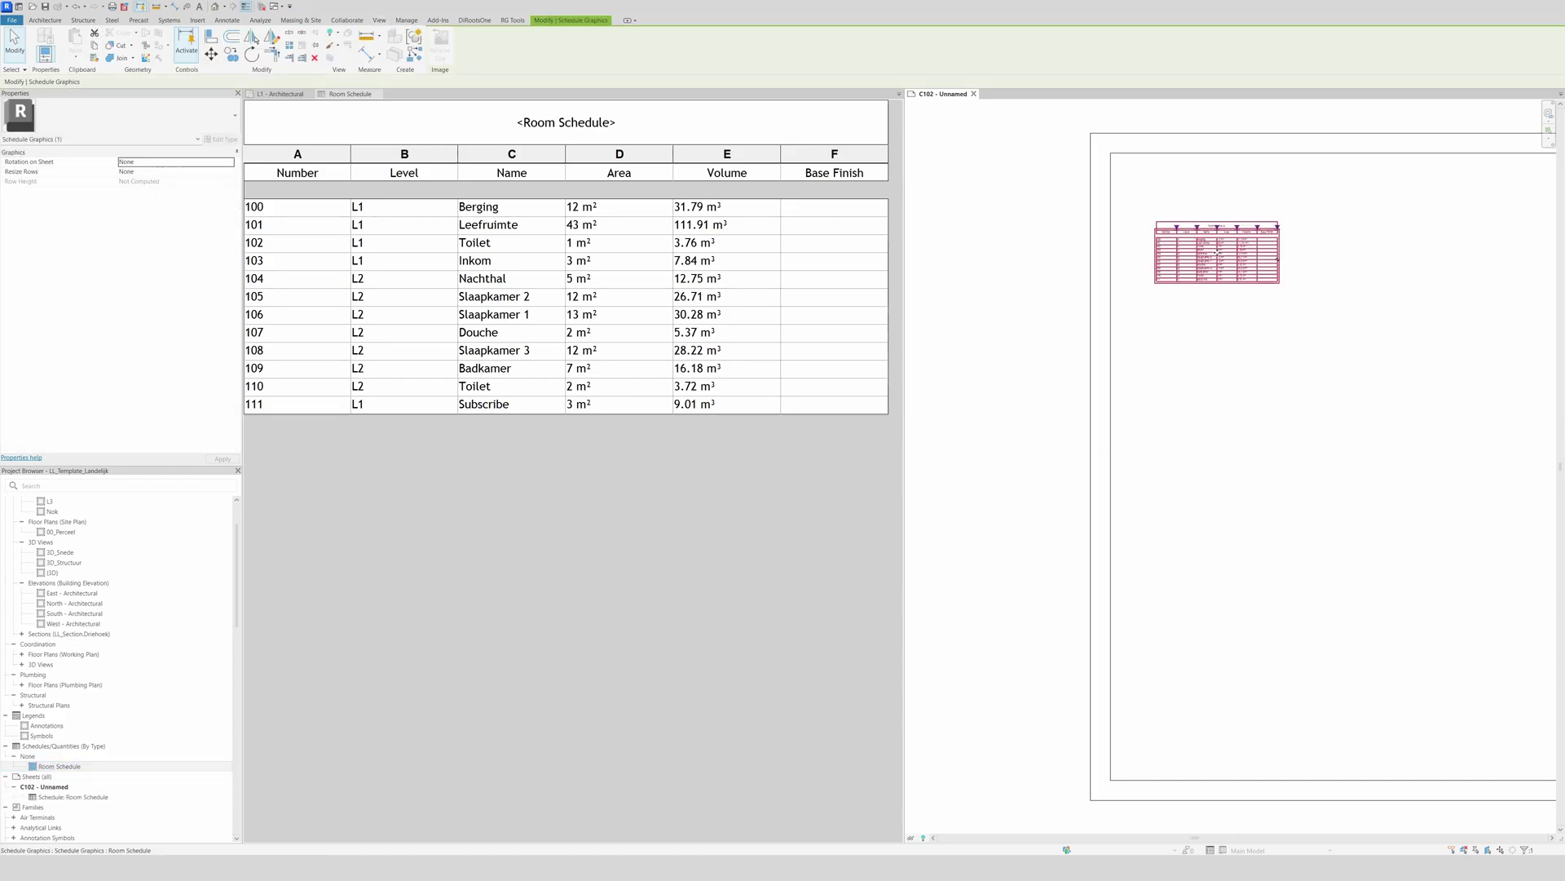
scroll(1266, 229, up, 2)
scroll(1205, 643, down, 3)
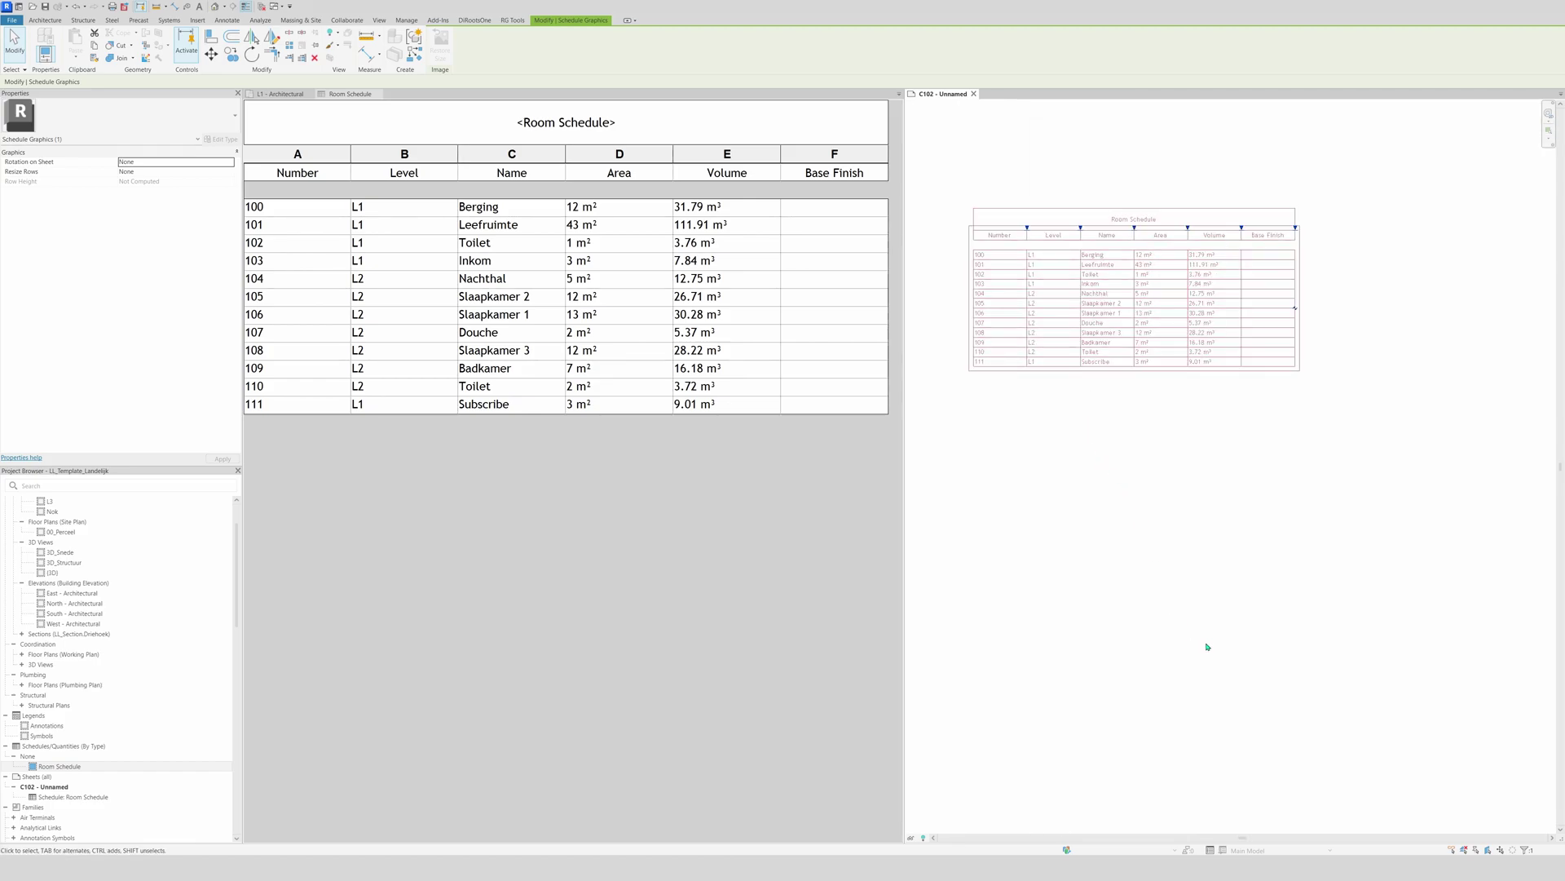
Widen the Number column in the schedule view and narrow it back to roughly its previous width
scroll(1131, 417, up, 5)
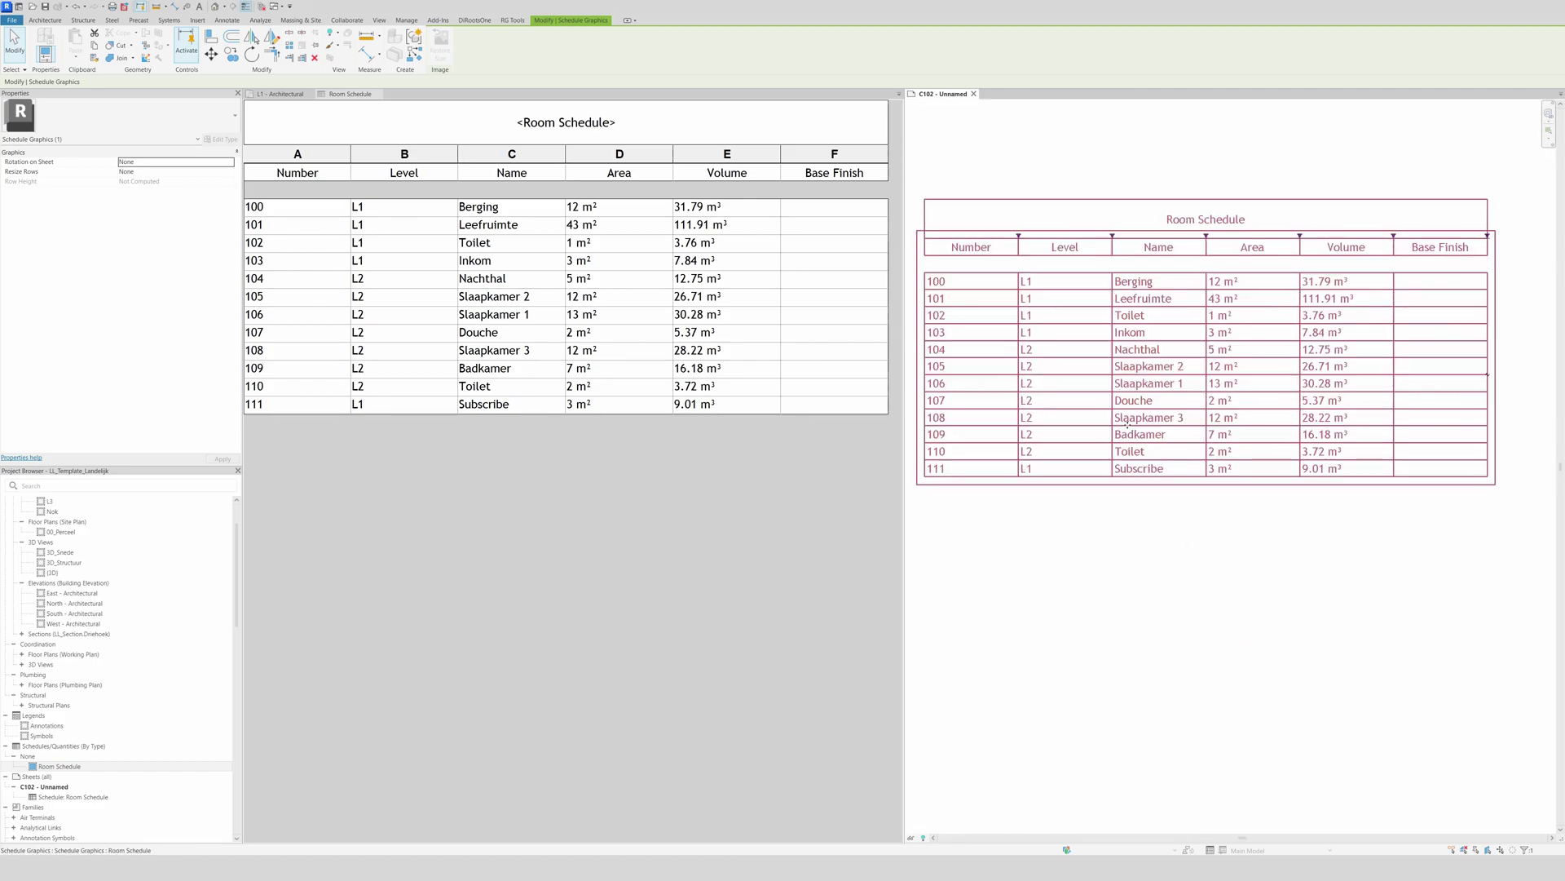
scroll(1116, 472, up, 1)
click(1100, 528)
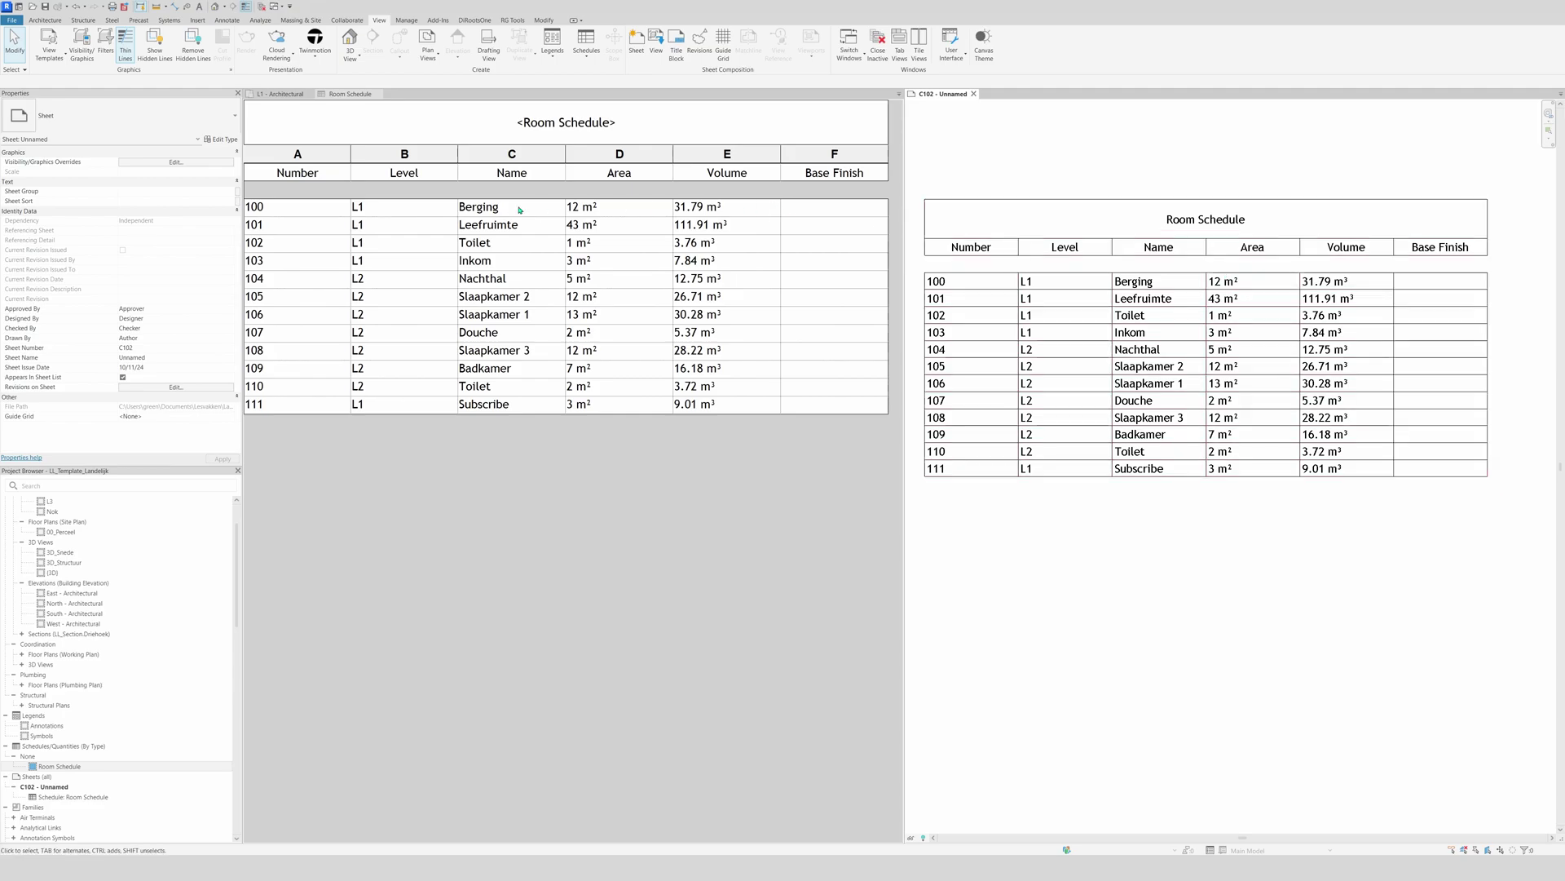
click(373, 208)
drag(350, 173, 415, 173)
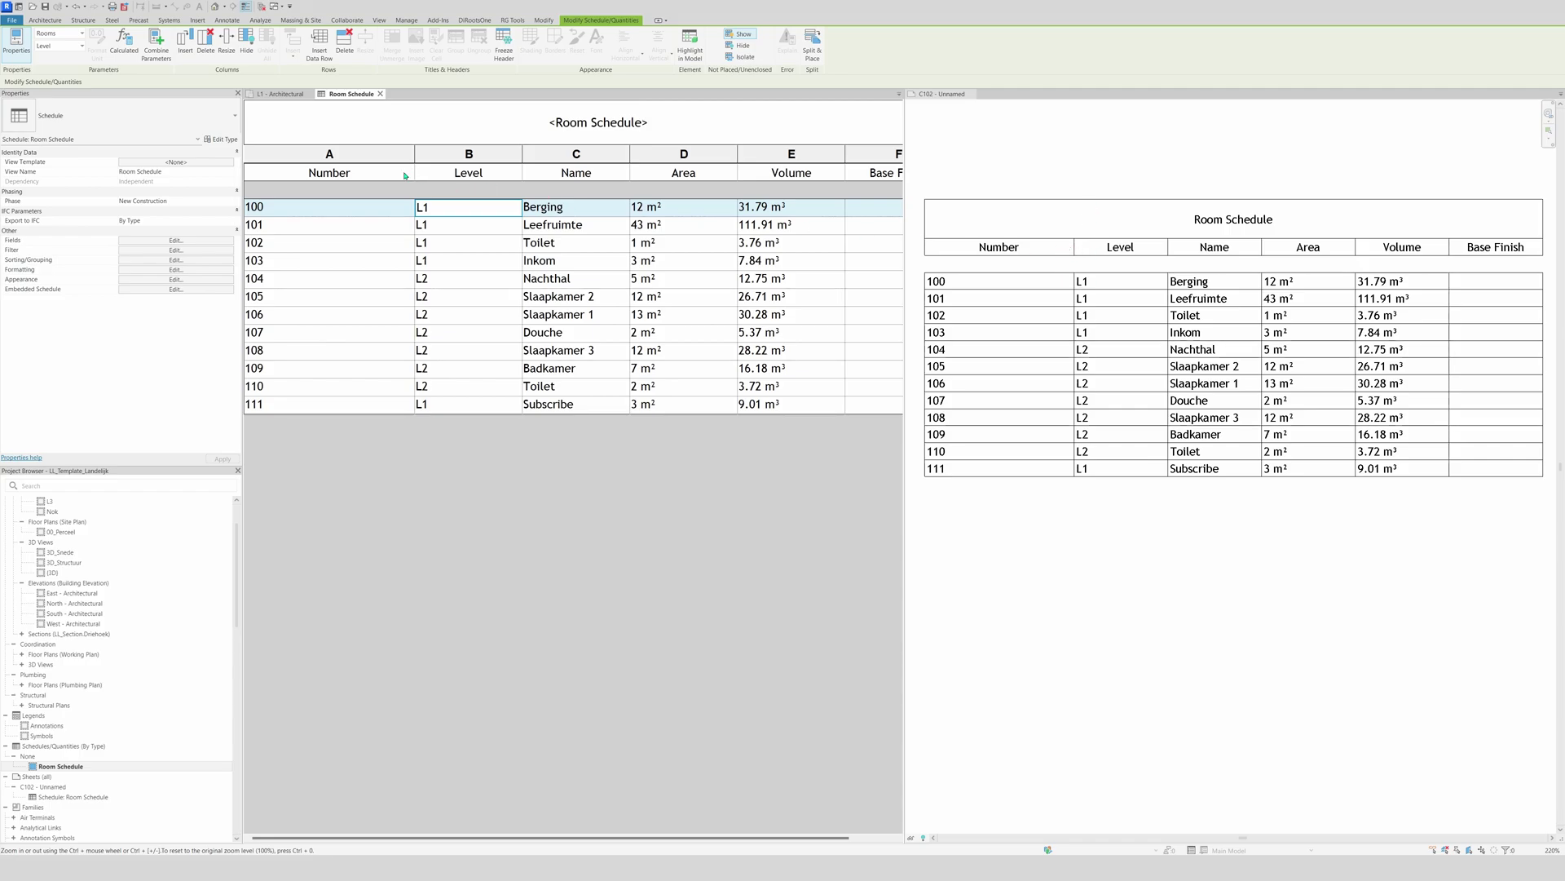
drag(414, 174, 356, 173)
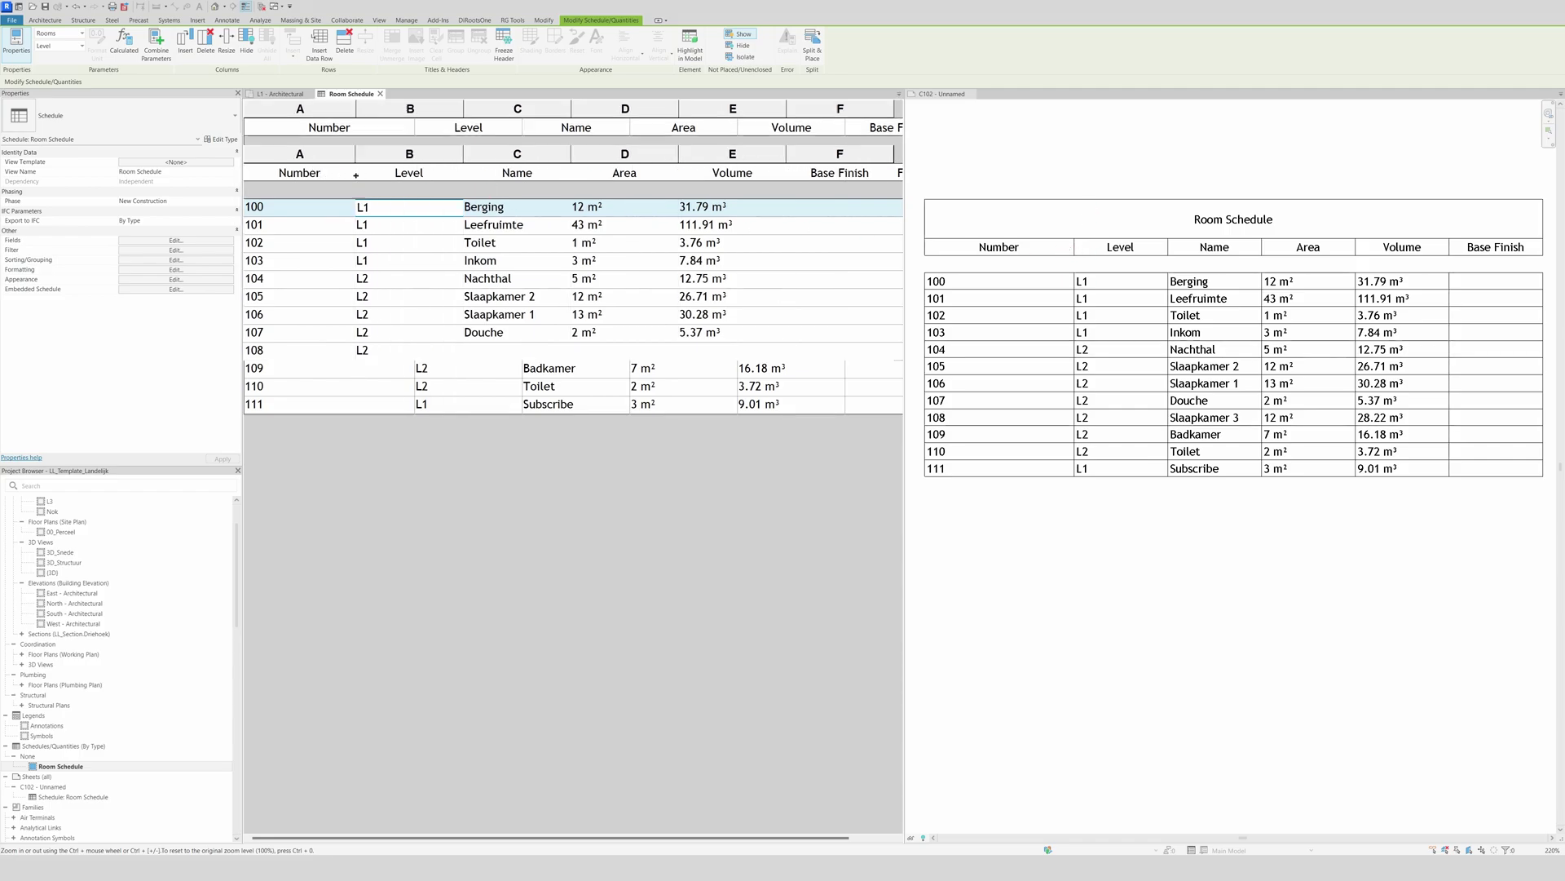
Narrow the Number, Level, Area and Volume columns of the room schedule placed on the sheet
click(1043, 219)
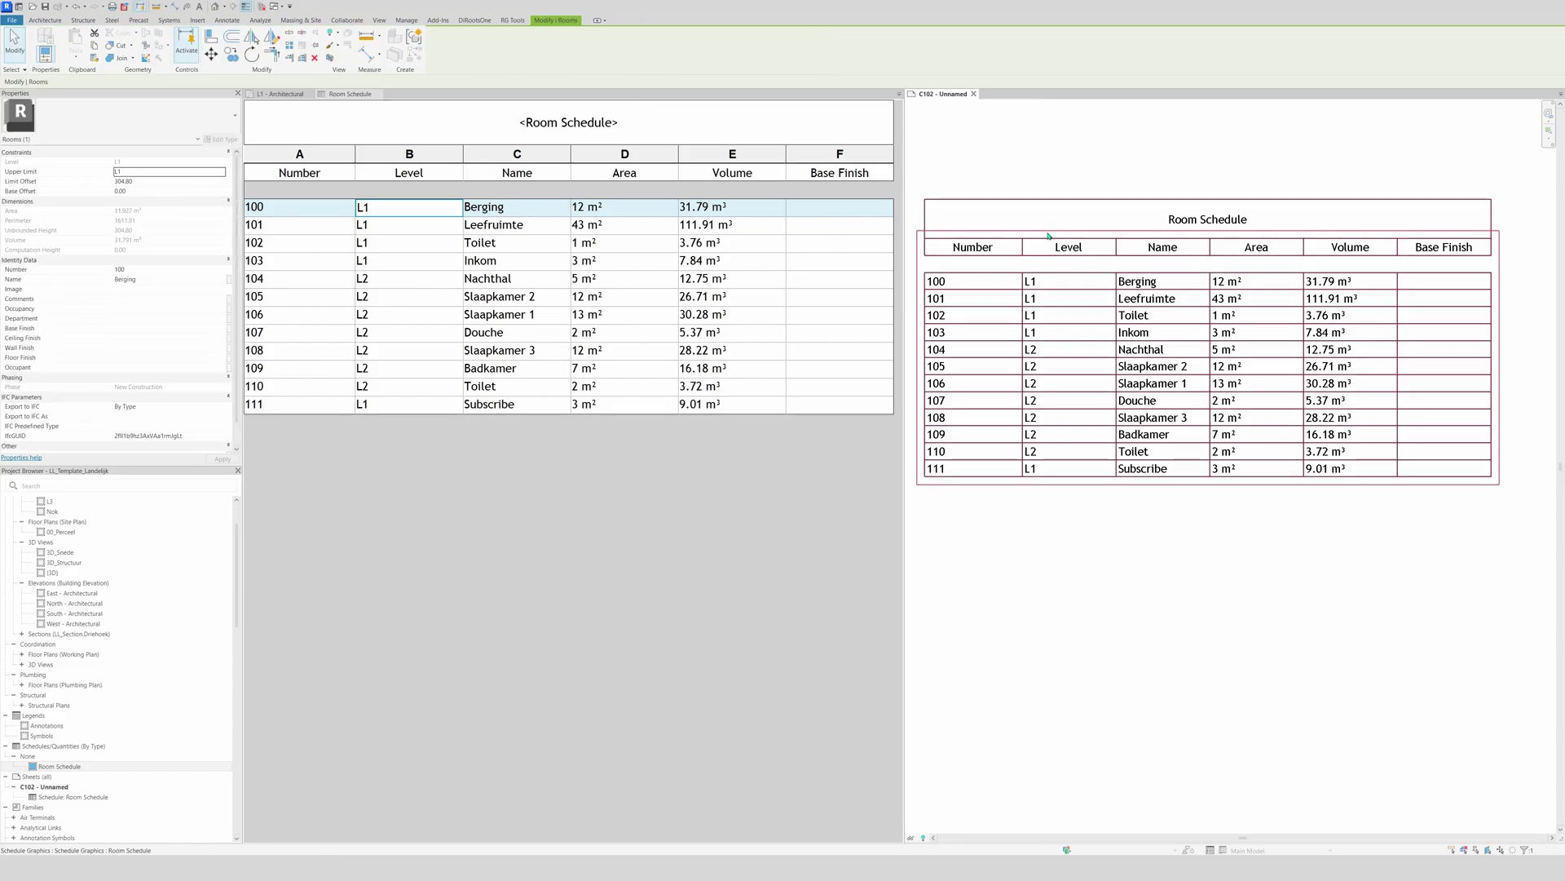
click(1043, 222)
drag(1018, 243, 982, 239)
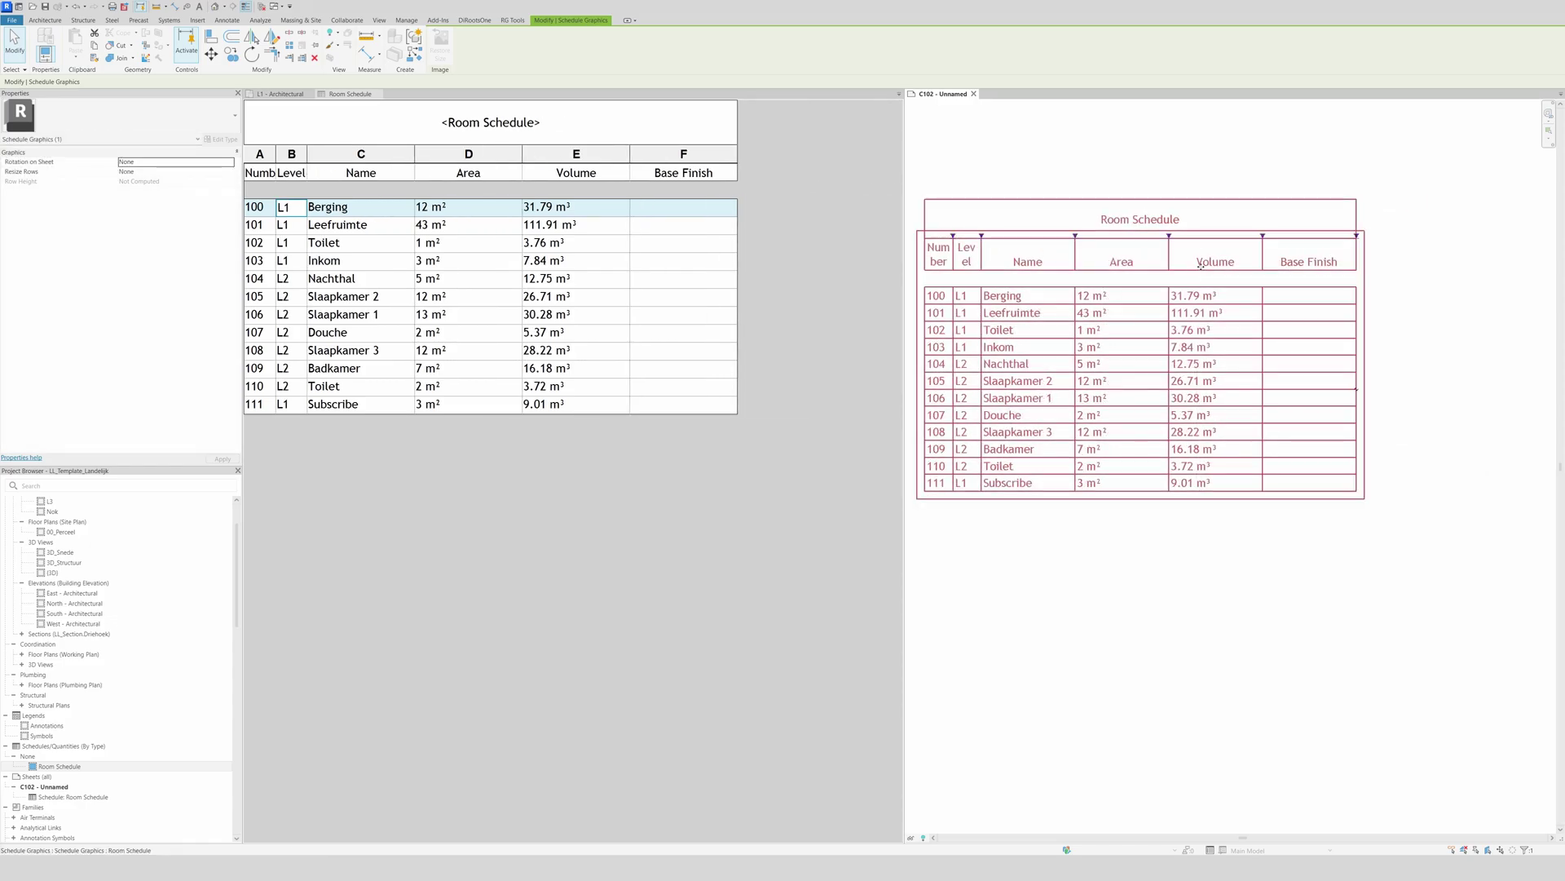
drag(1169, 237, 1137, 237)
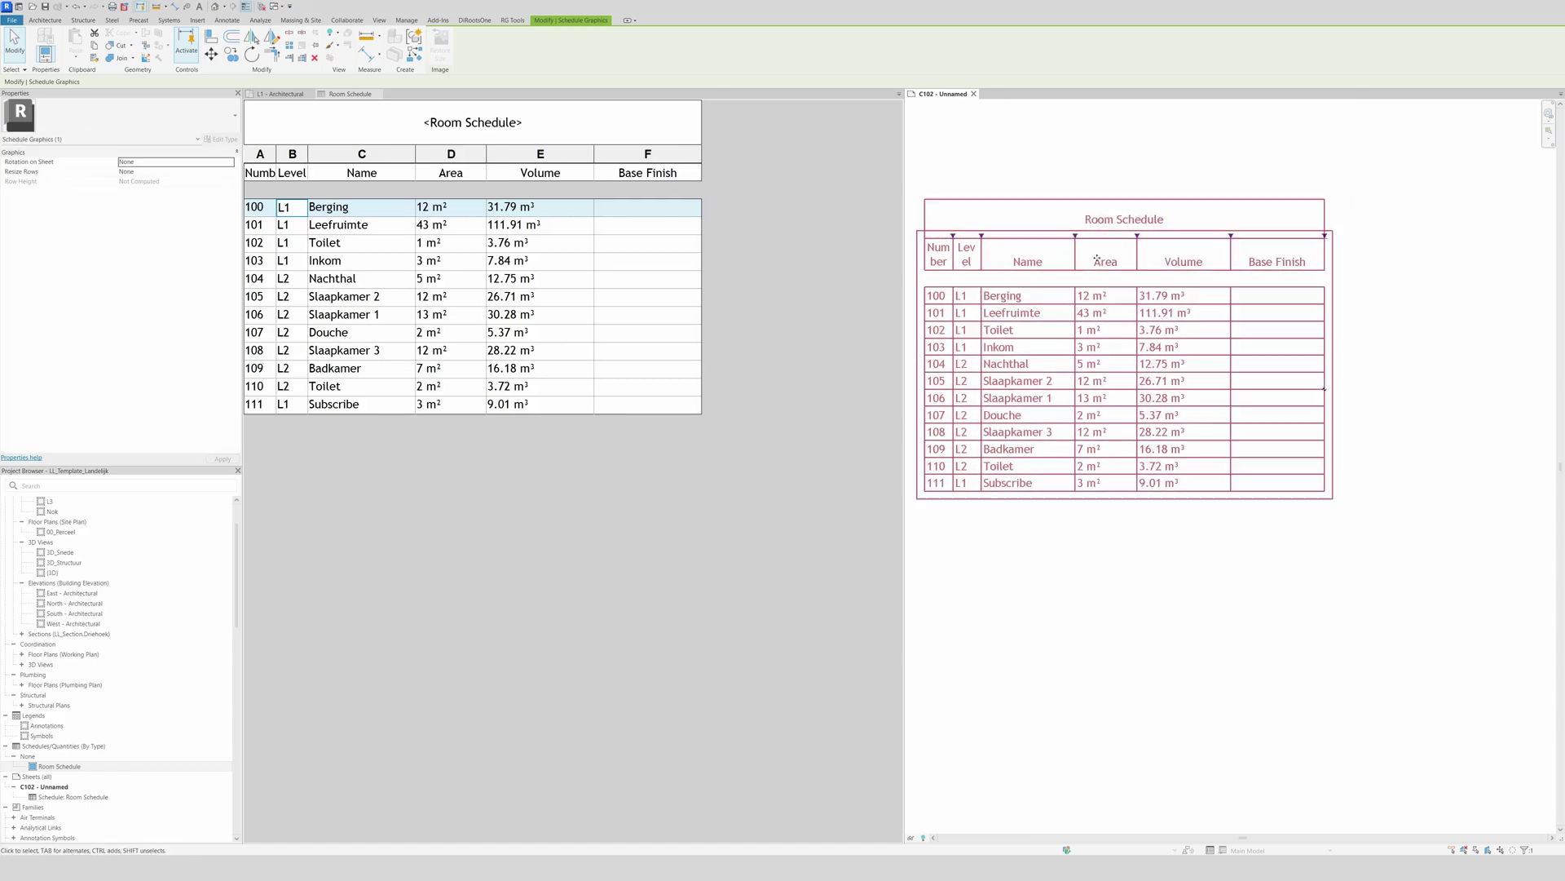
drag(1230, 237, 1208, 237)
click(1417, 271)
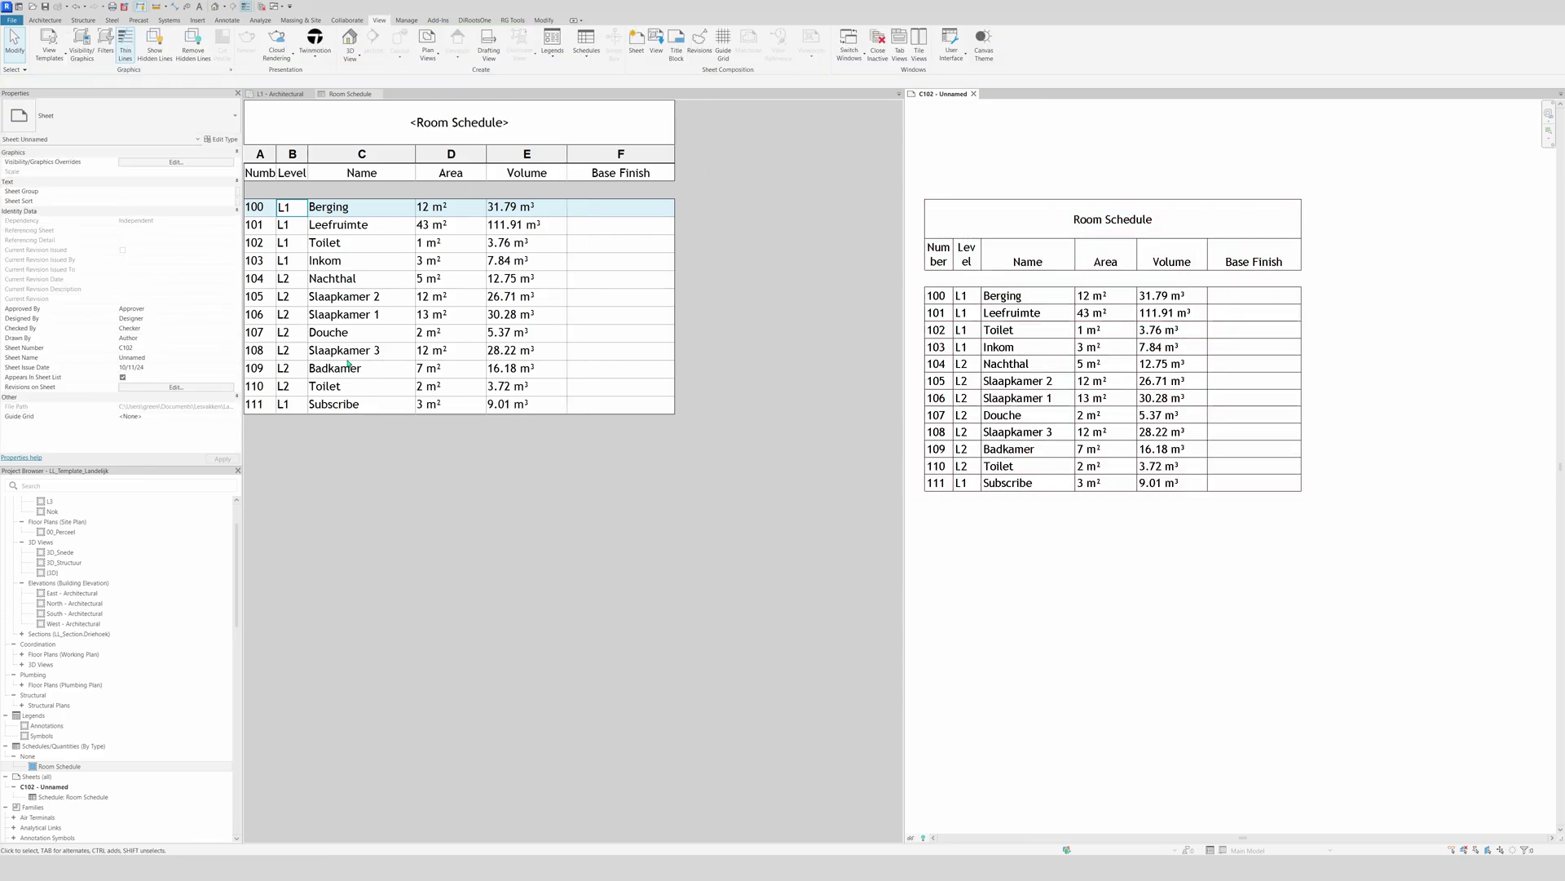
Resize the Number column in the schedule view to exactly 10 mm
click(257, 167)
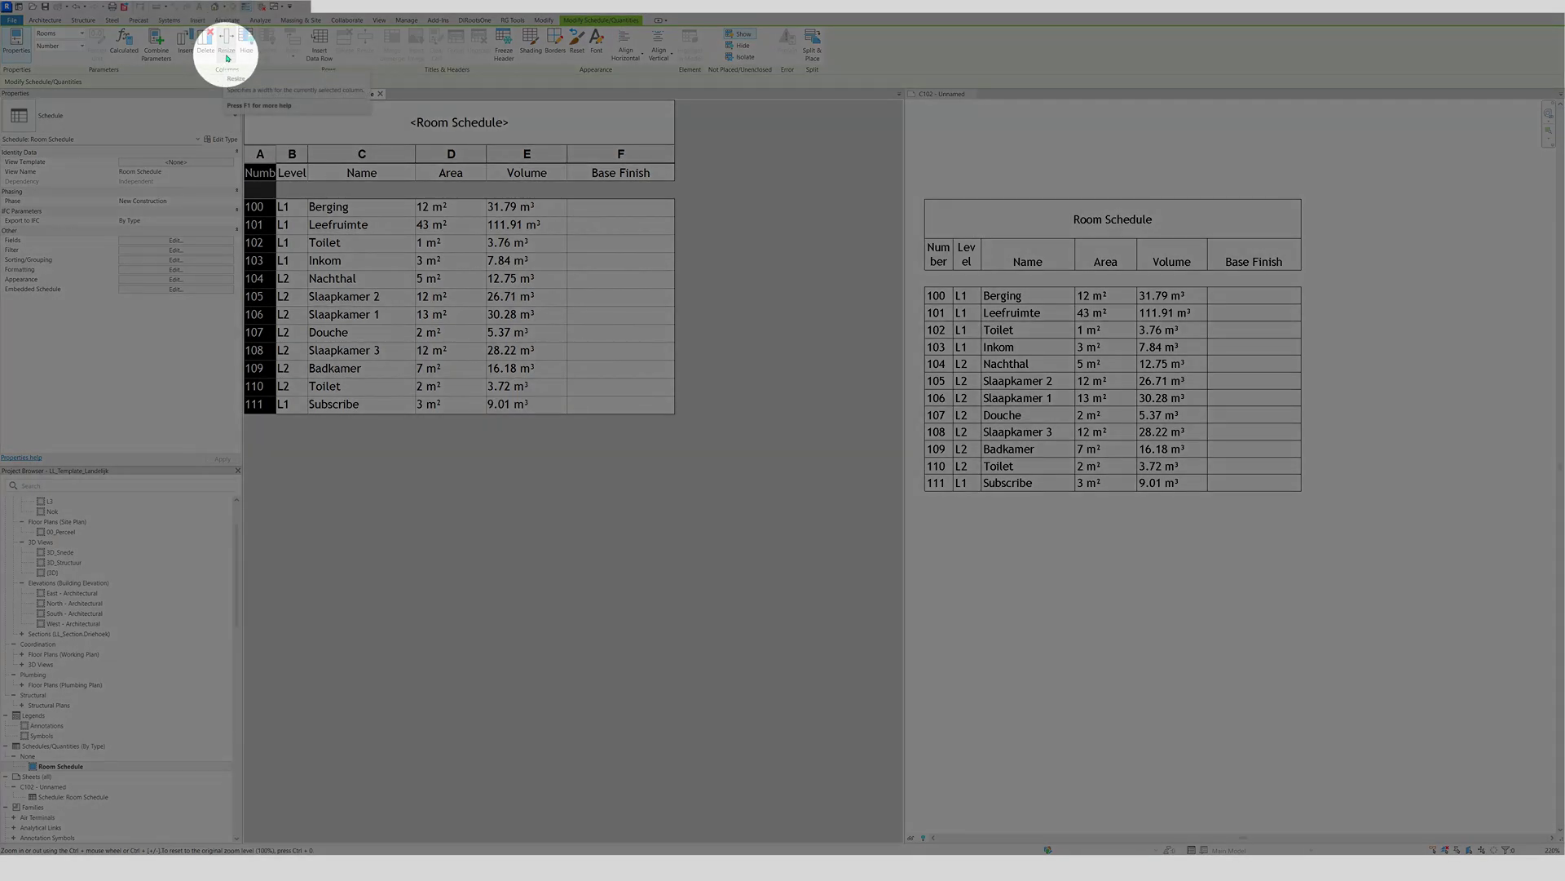
click(227, 58)
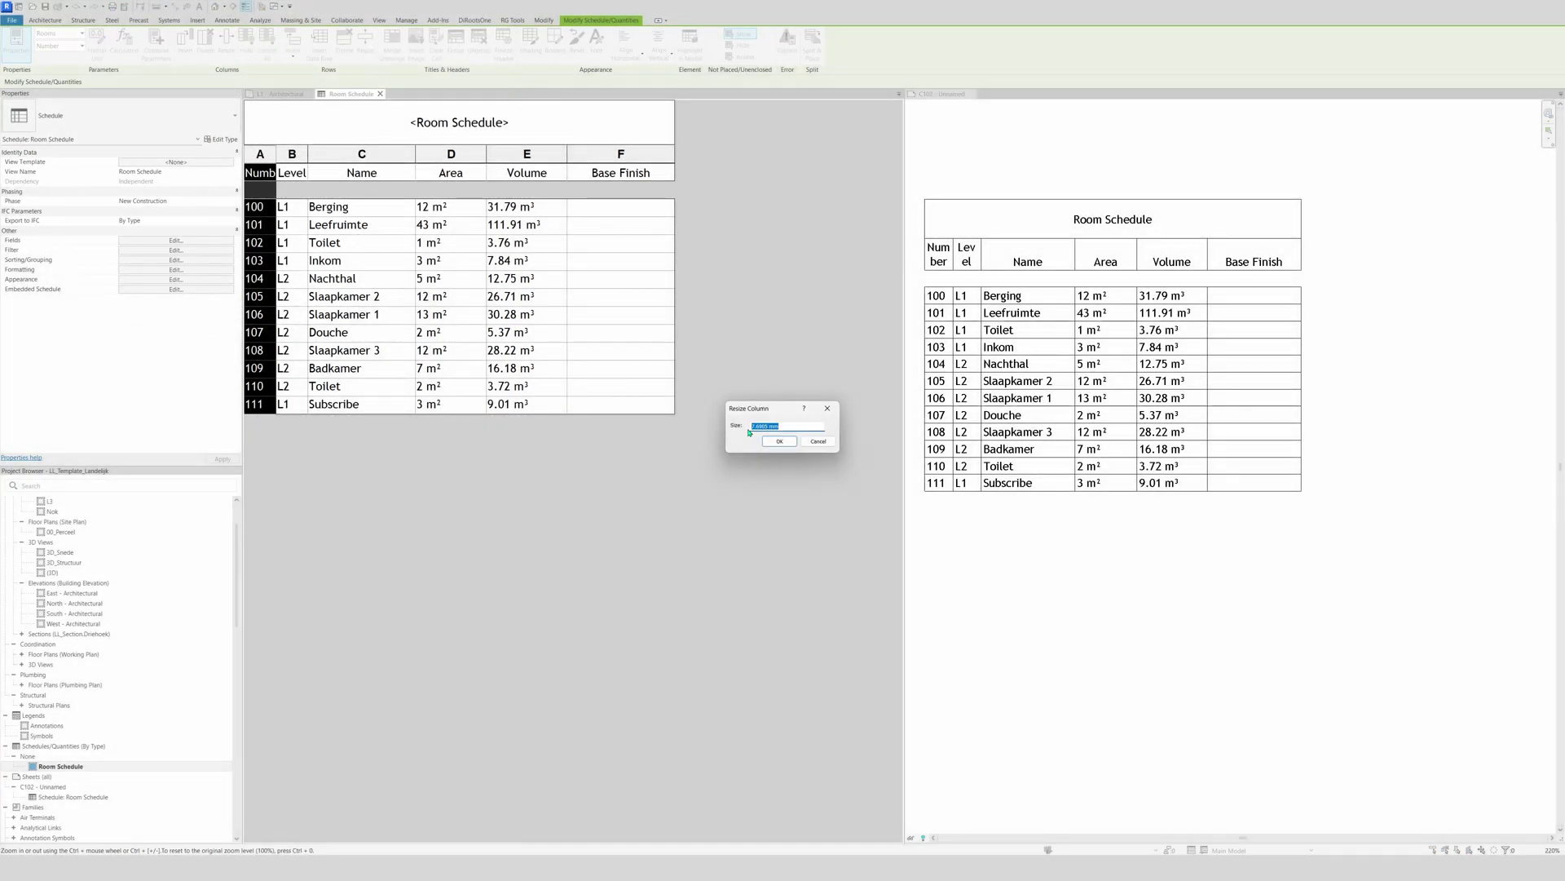
text(10)
click(779, 441)
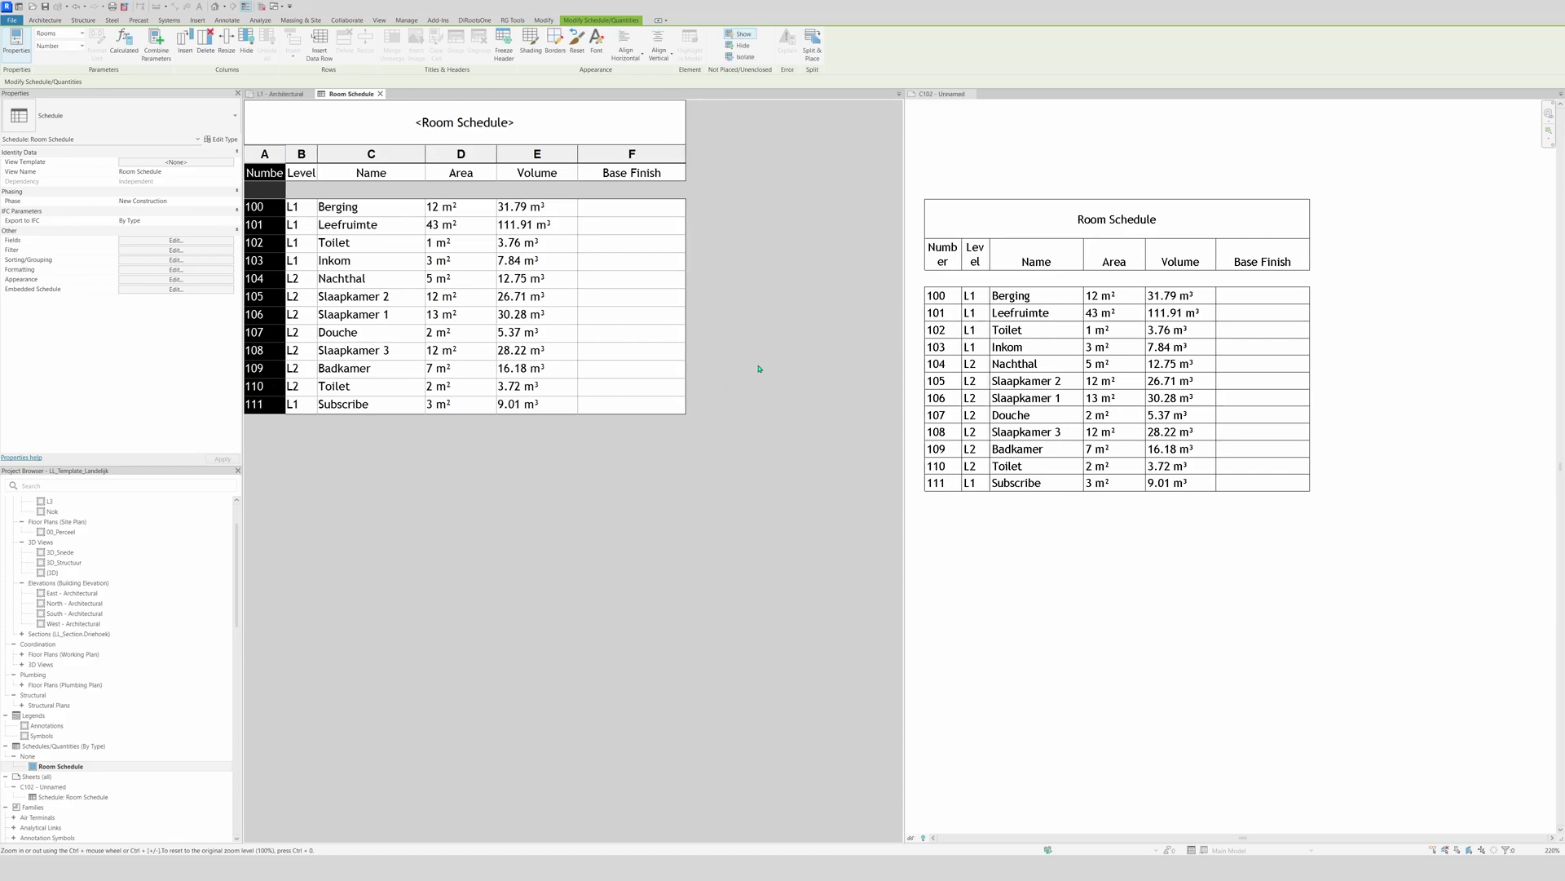
Rename the Number column header to "Nmr" and the Level column header to "lvl"
click(462, 184)
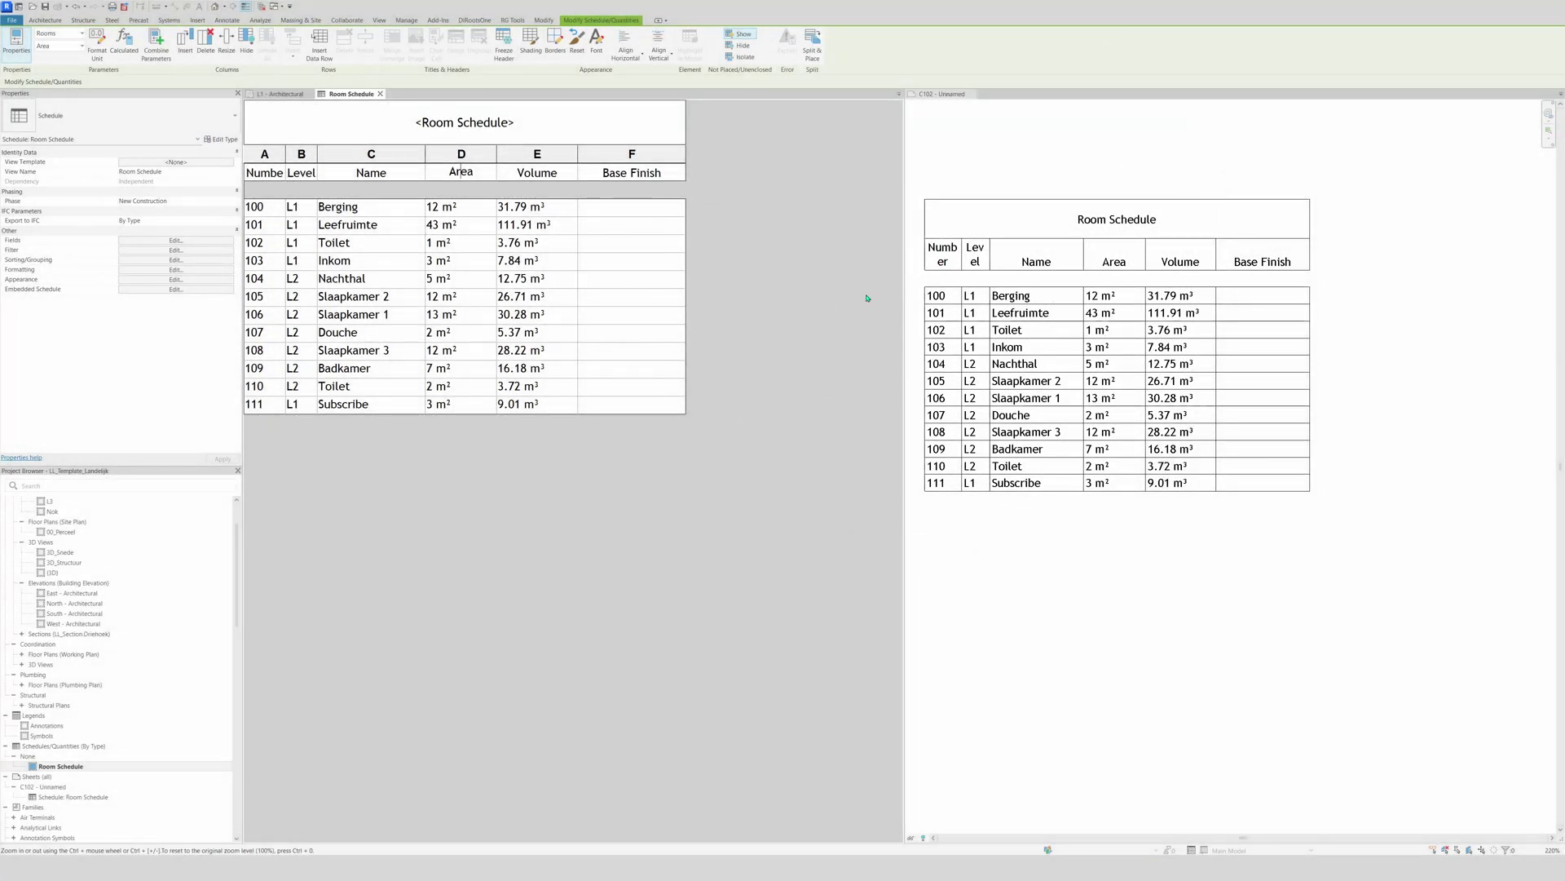
click(252, 172)
drag(248, 171, 323, 173)
text(Nmr)
click(288, 174)
double_click(287, 175)
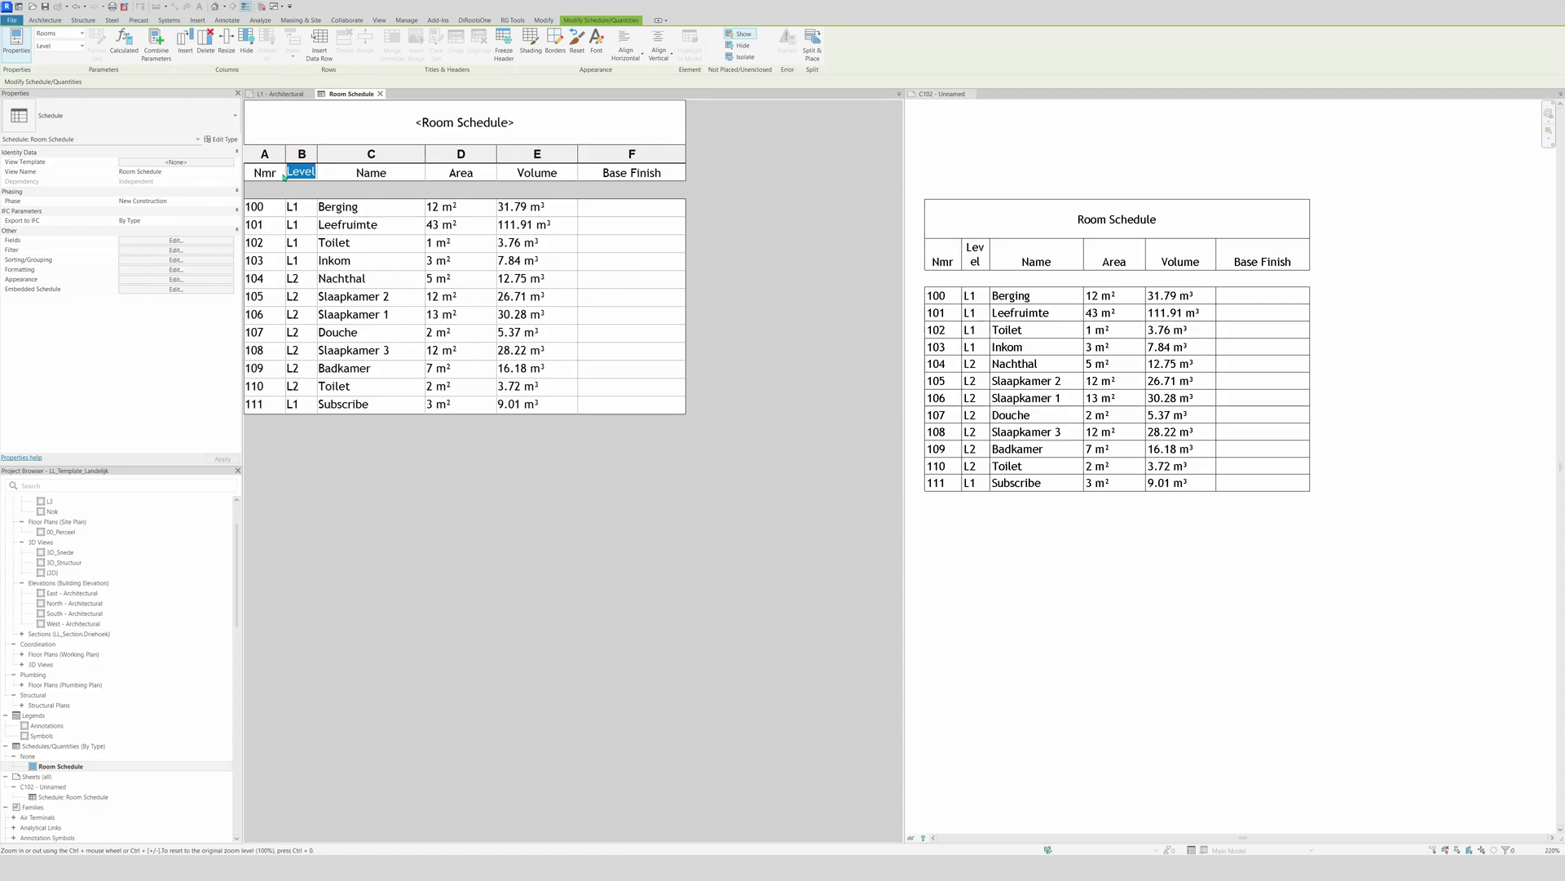
text(lvl)
key(Return)
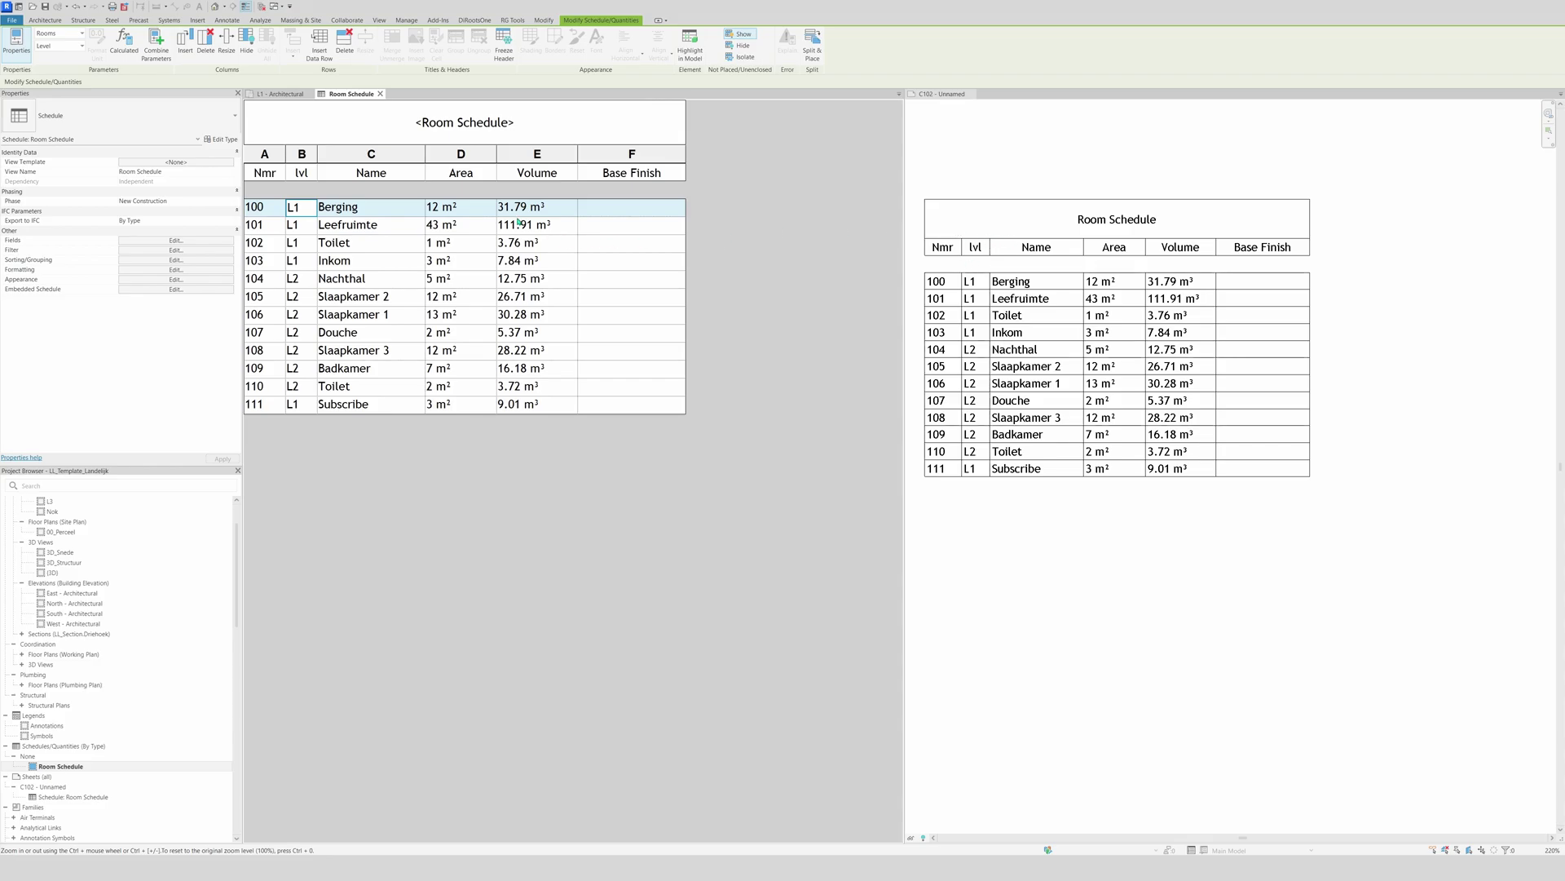
Rename the Name column header to "Ruimtes" and the Area column header to "Oppervlakte"
click(356, 173)
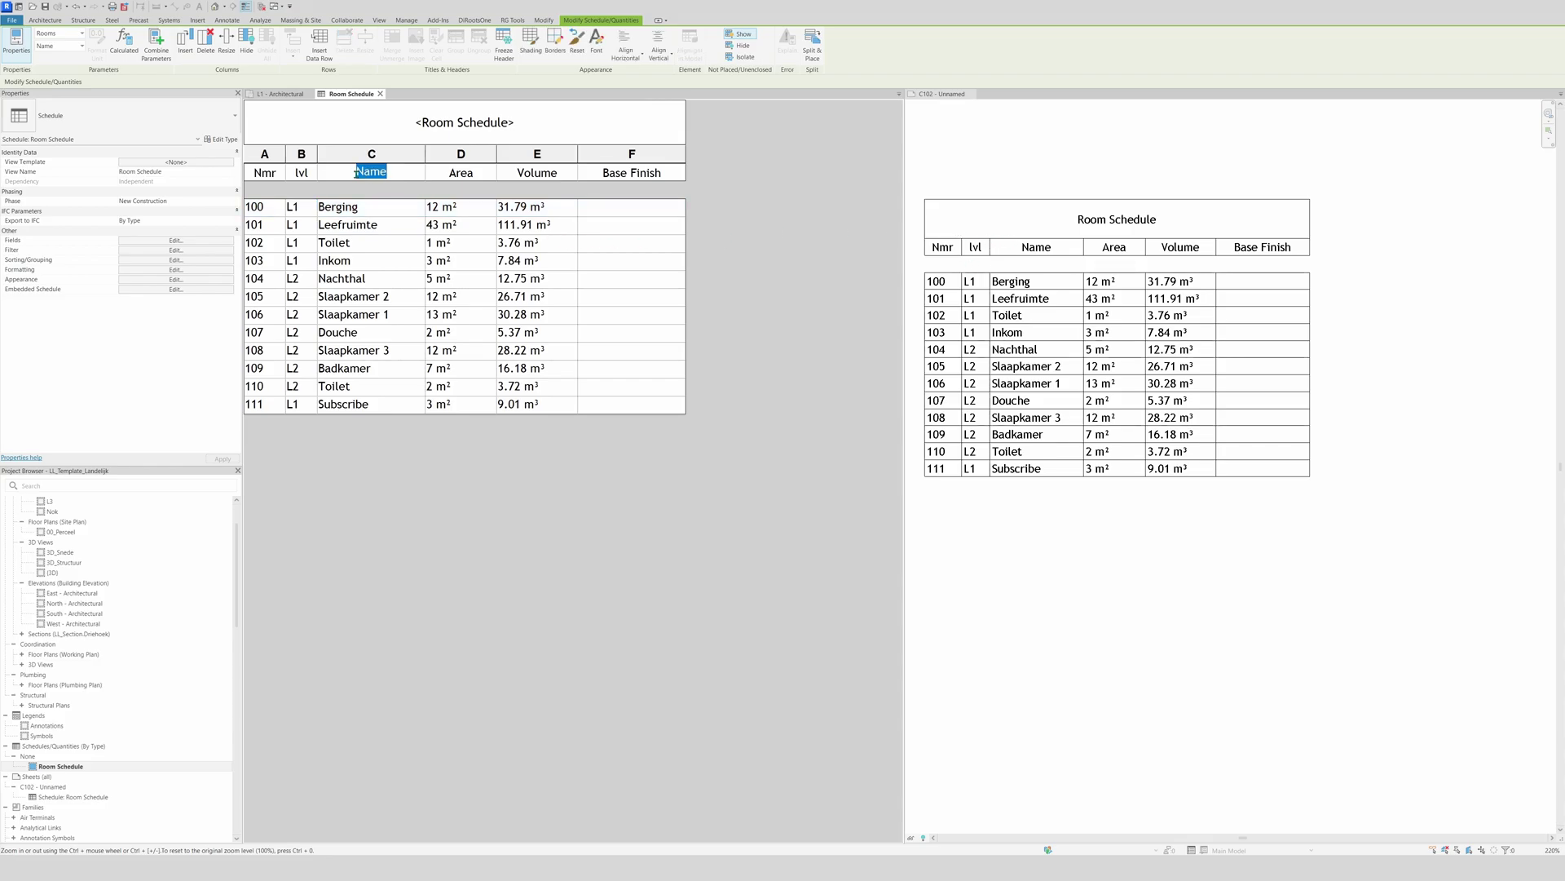
text(Ruimtes)
click(444, 173)
text(Oppe)
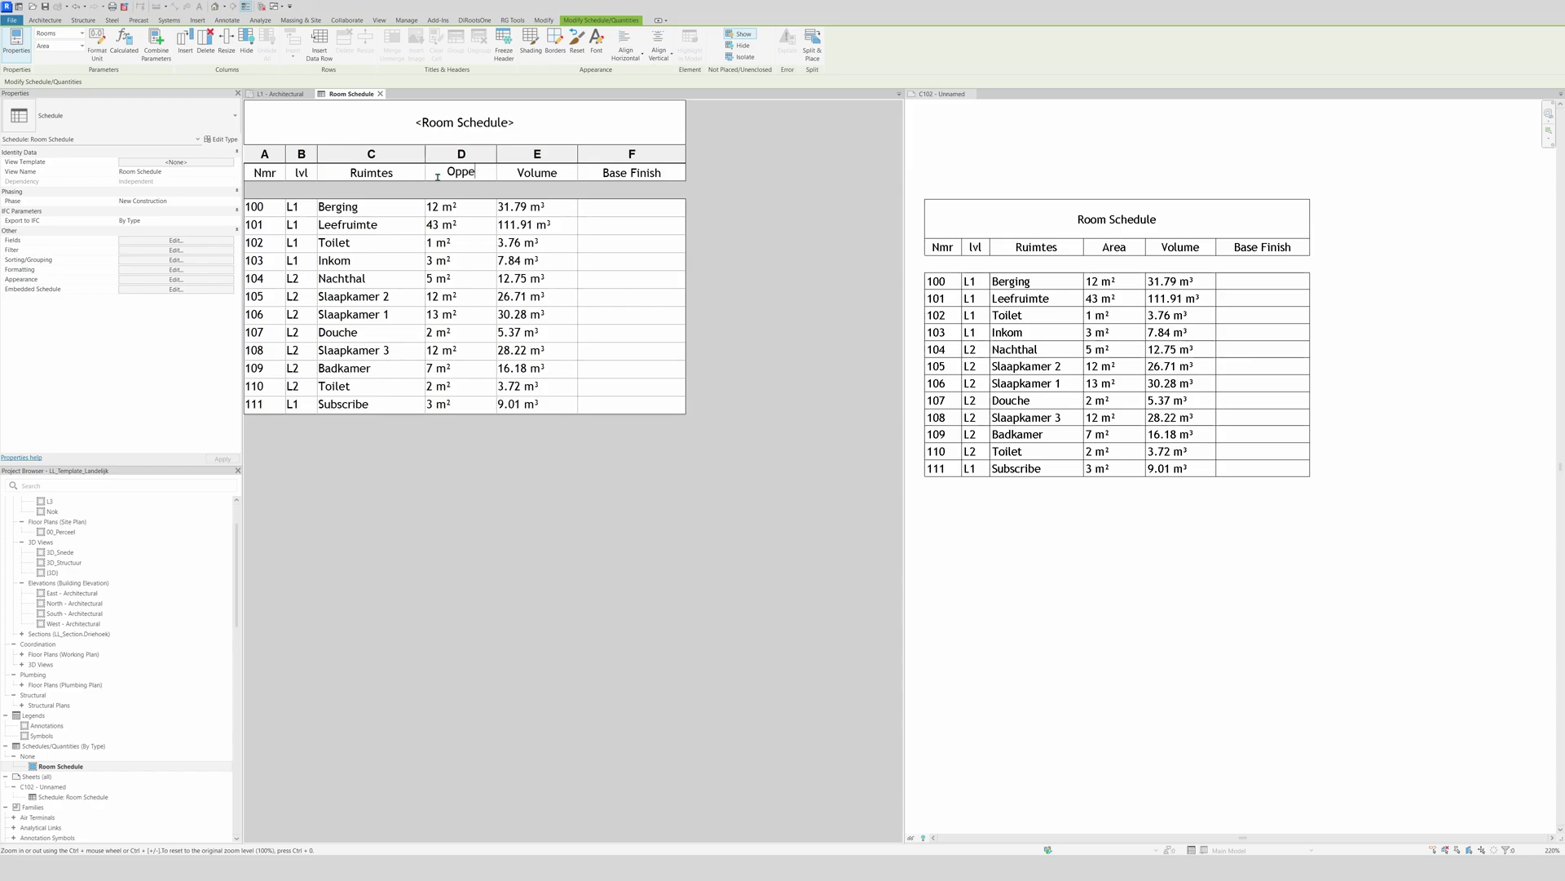
text(rvlakte)
Widen the Oppervlakte and Ruimtes columns of the schedule on the sheet so the headers fit on one line
click(1127, 190)
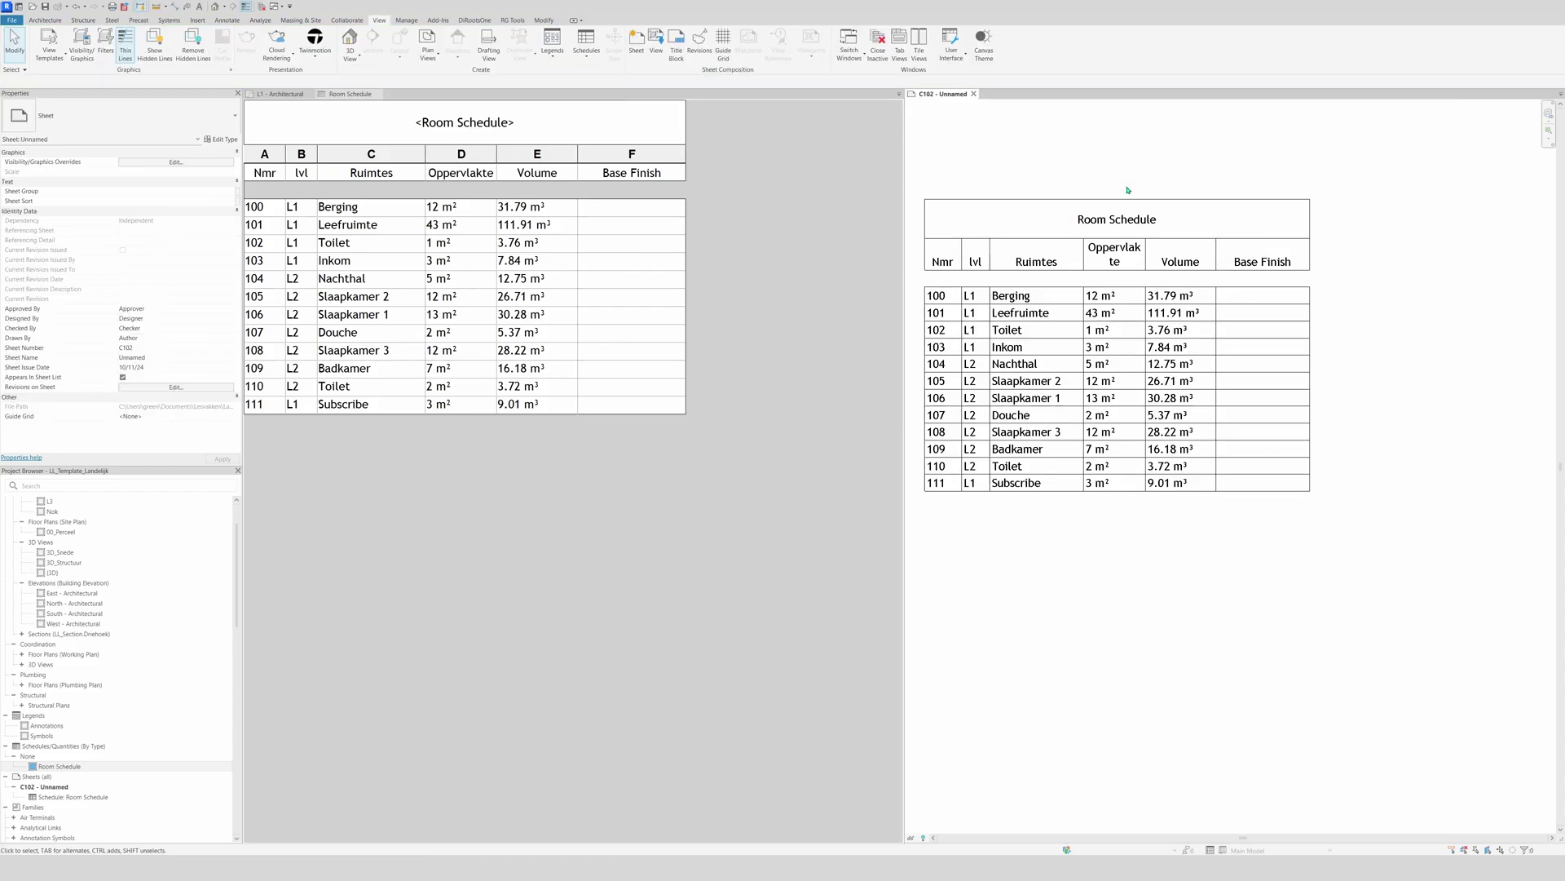
click(1159, 238)
drag(1159, 238, 1098, 241)
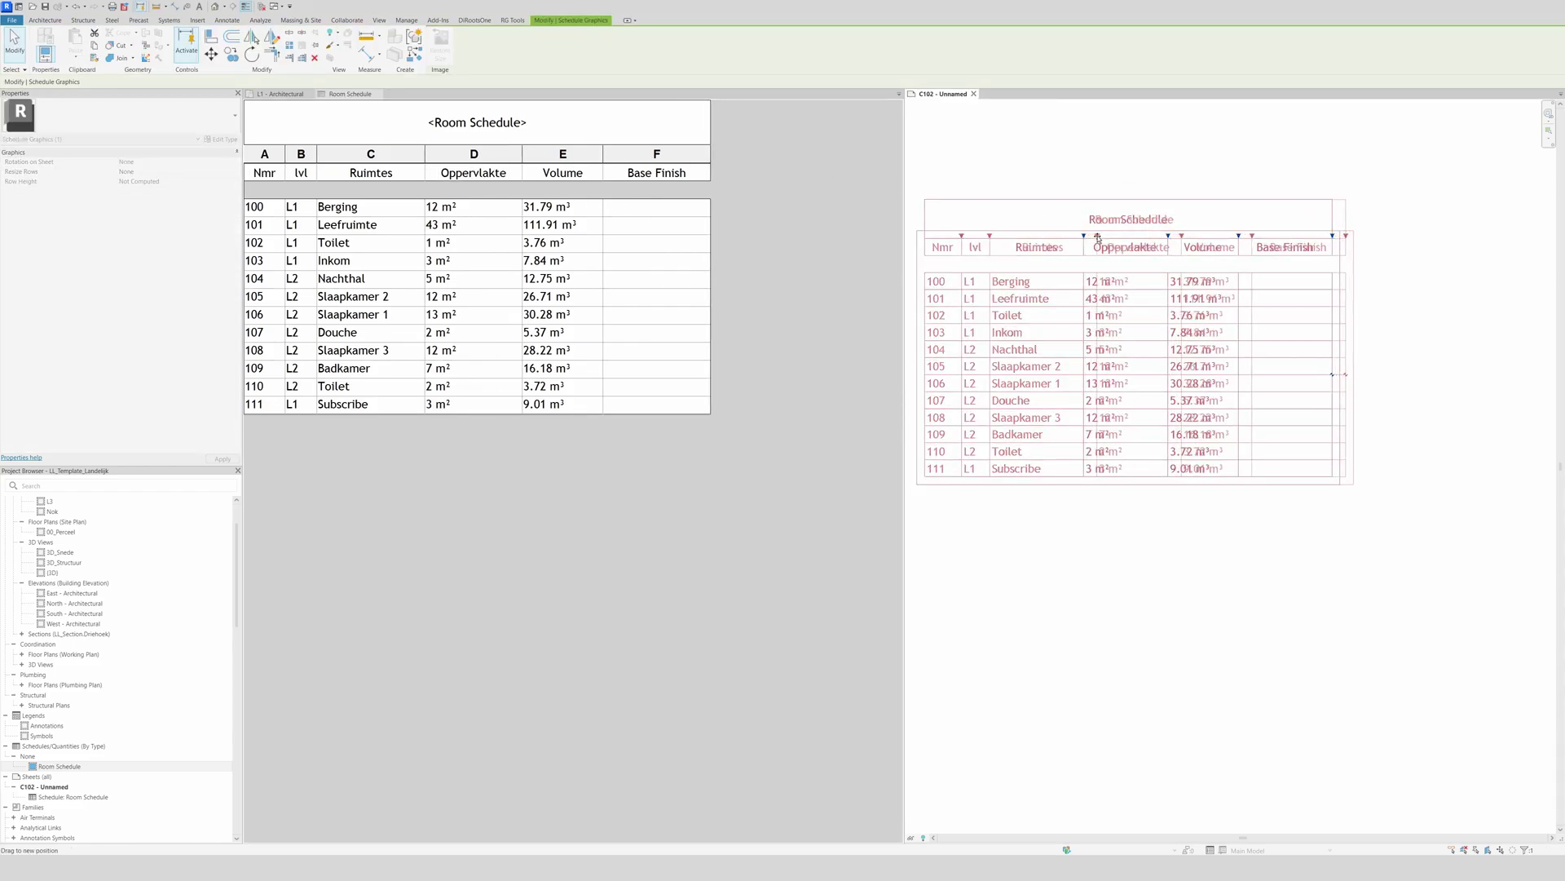
Remove the Base Finish and Volume fields from the room schedule
click(734, 304)
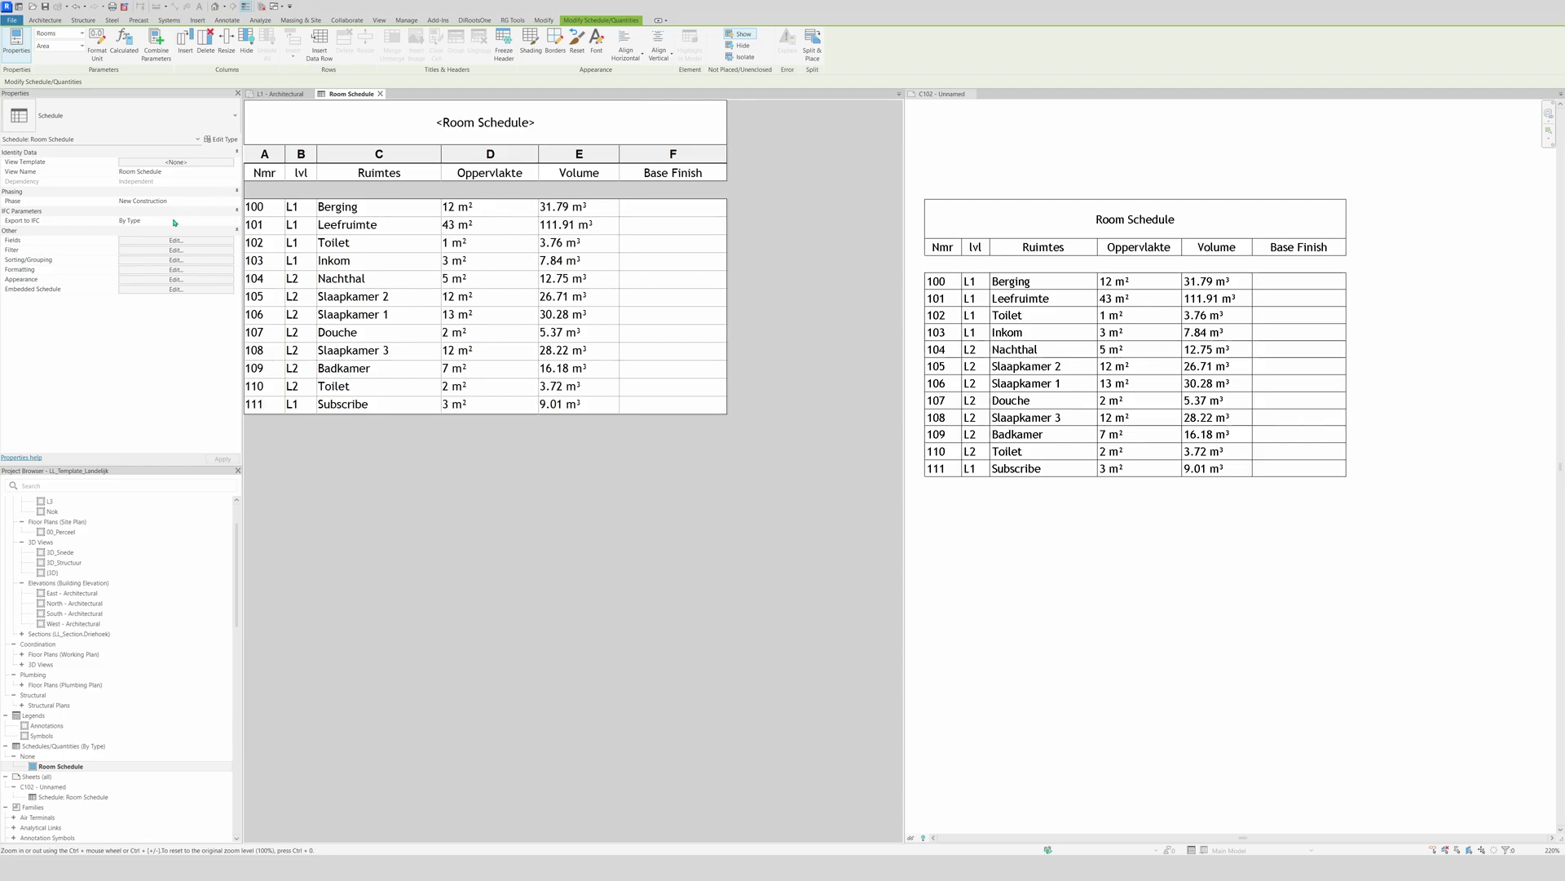
click(158, 241)
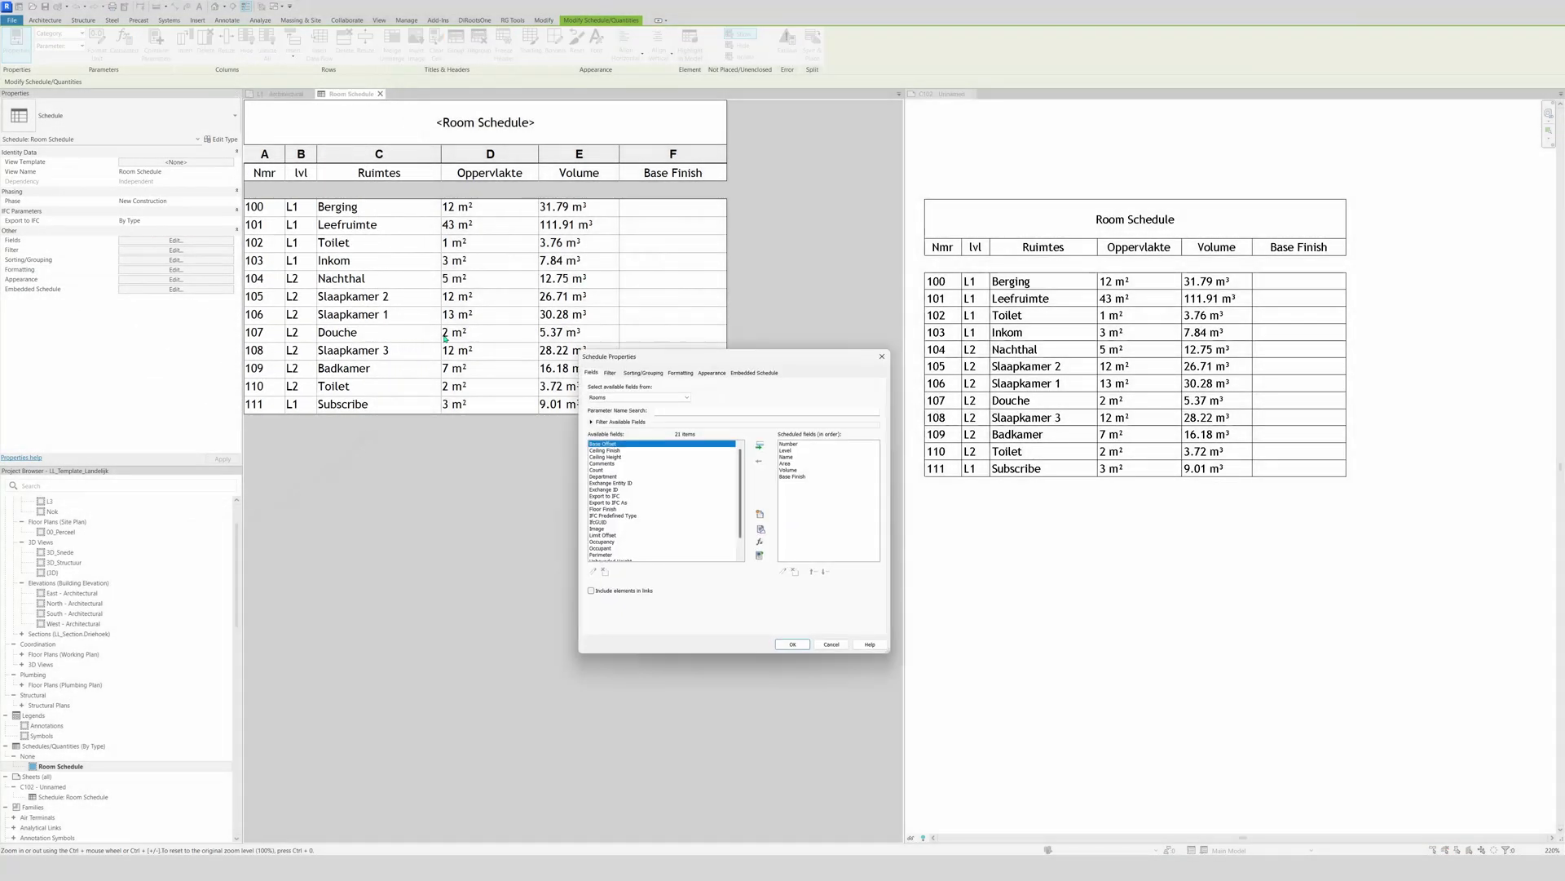
click(789, 478)
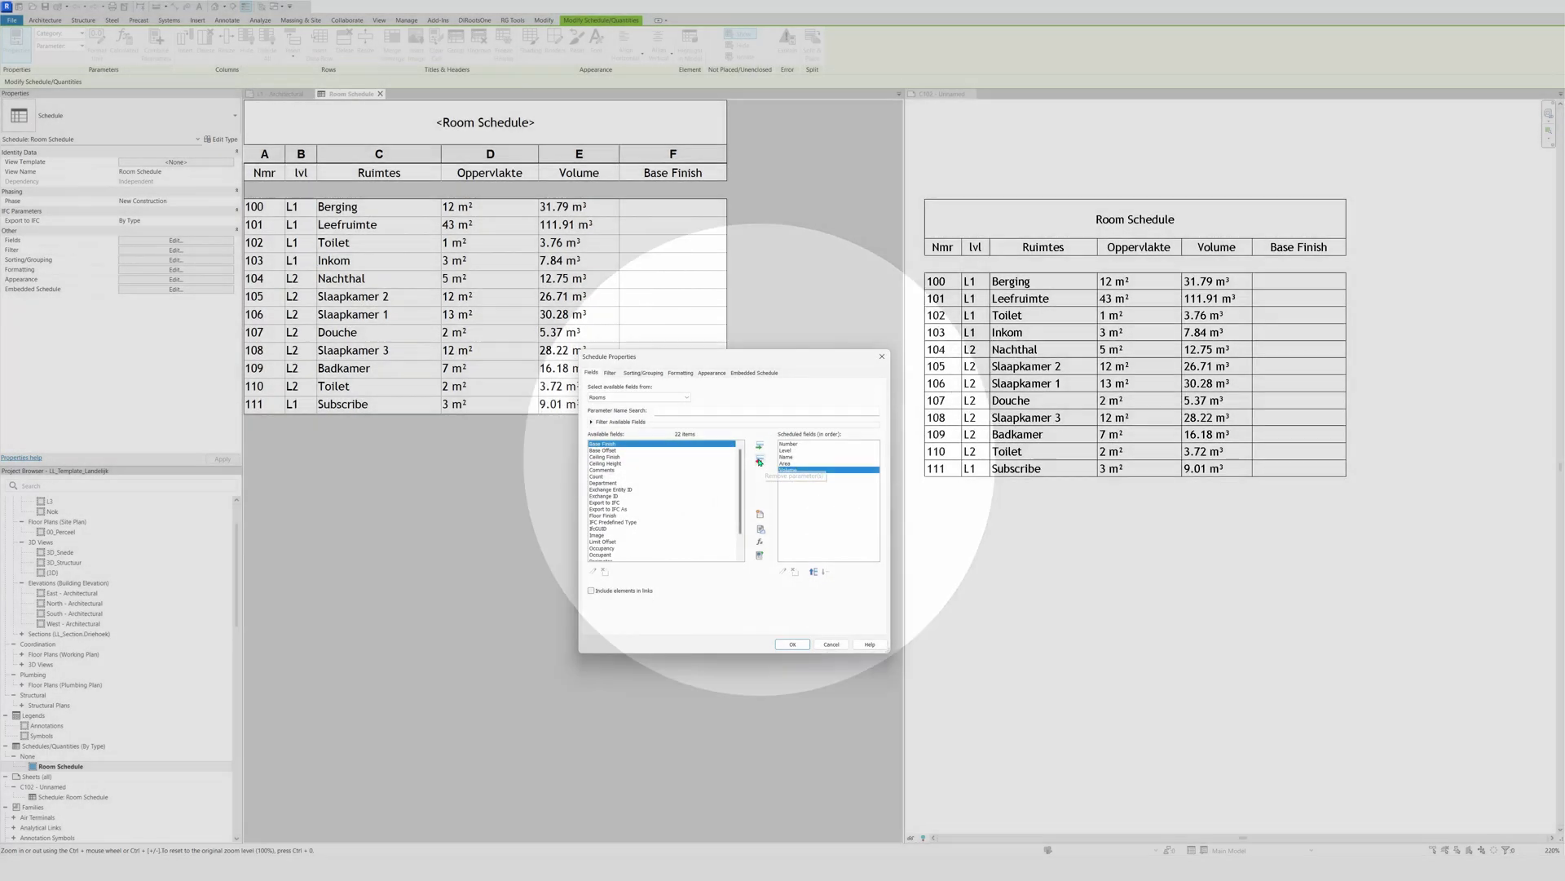
click(761, 462)
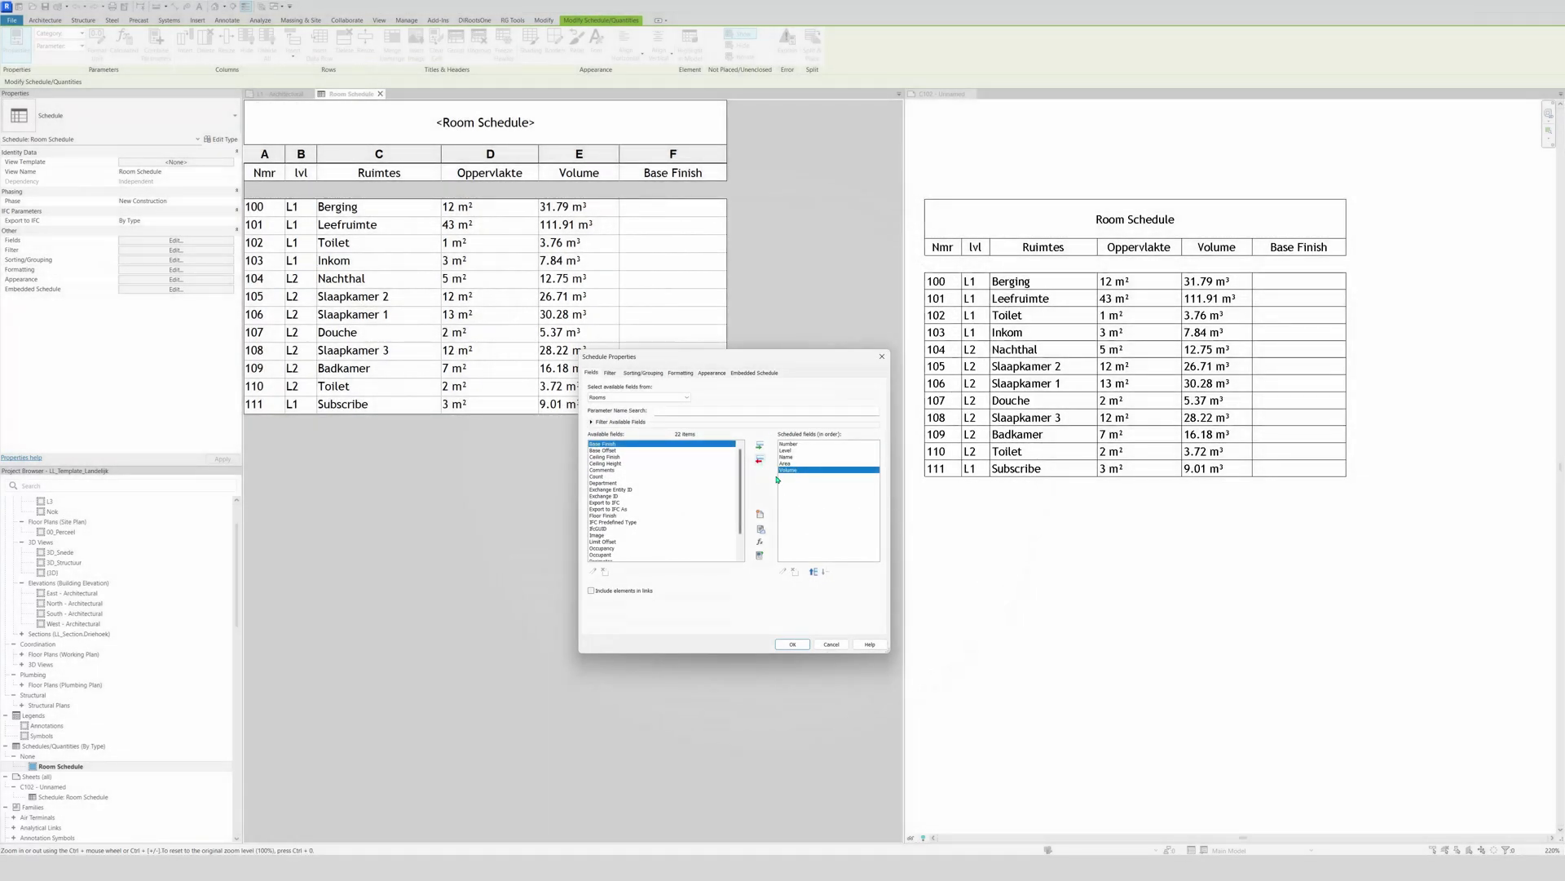
click(768, 461)
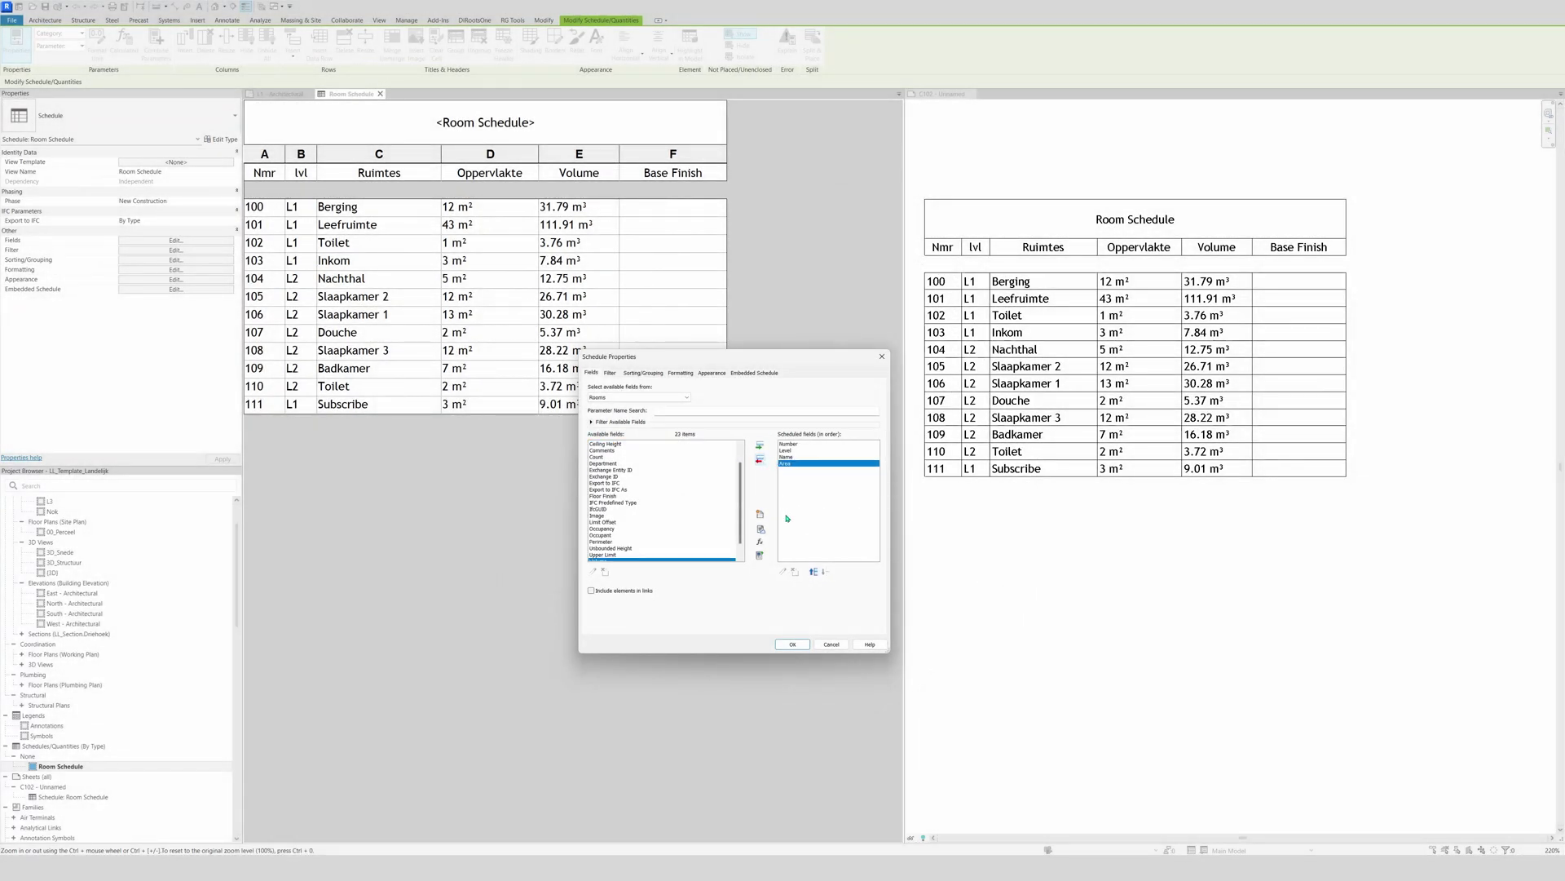
click(792, 645)
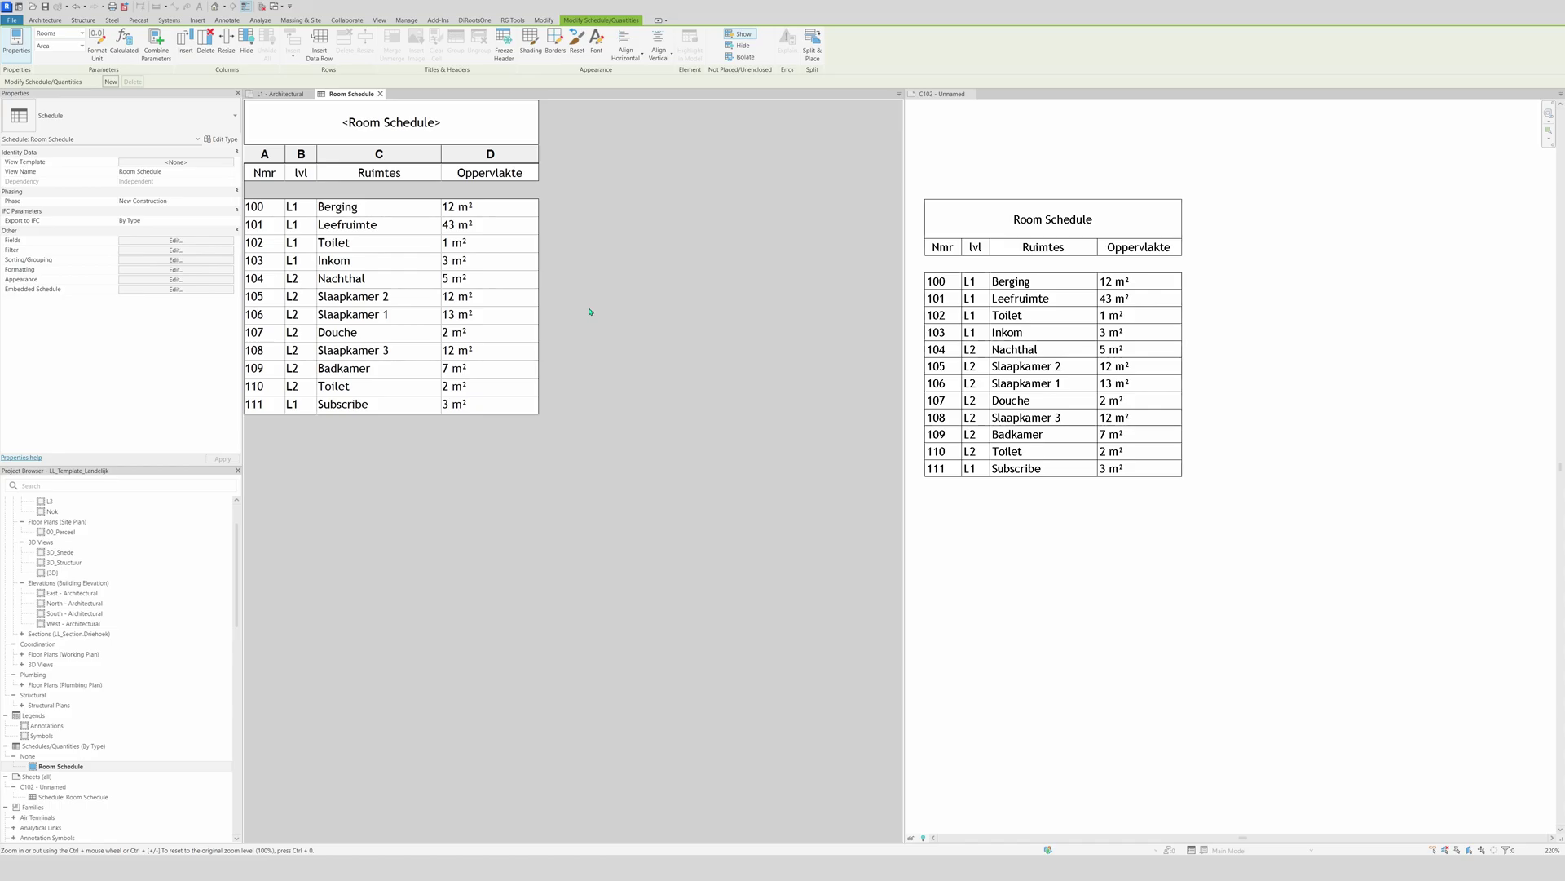
Group the lvl, Ruimtes and Oppervlakte column headers under a shared header titled "grouped"
key(ctrl+Tab)
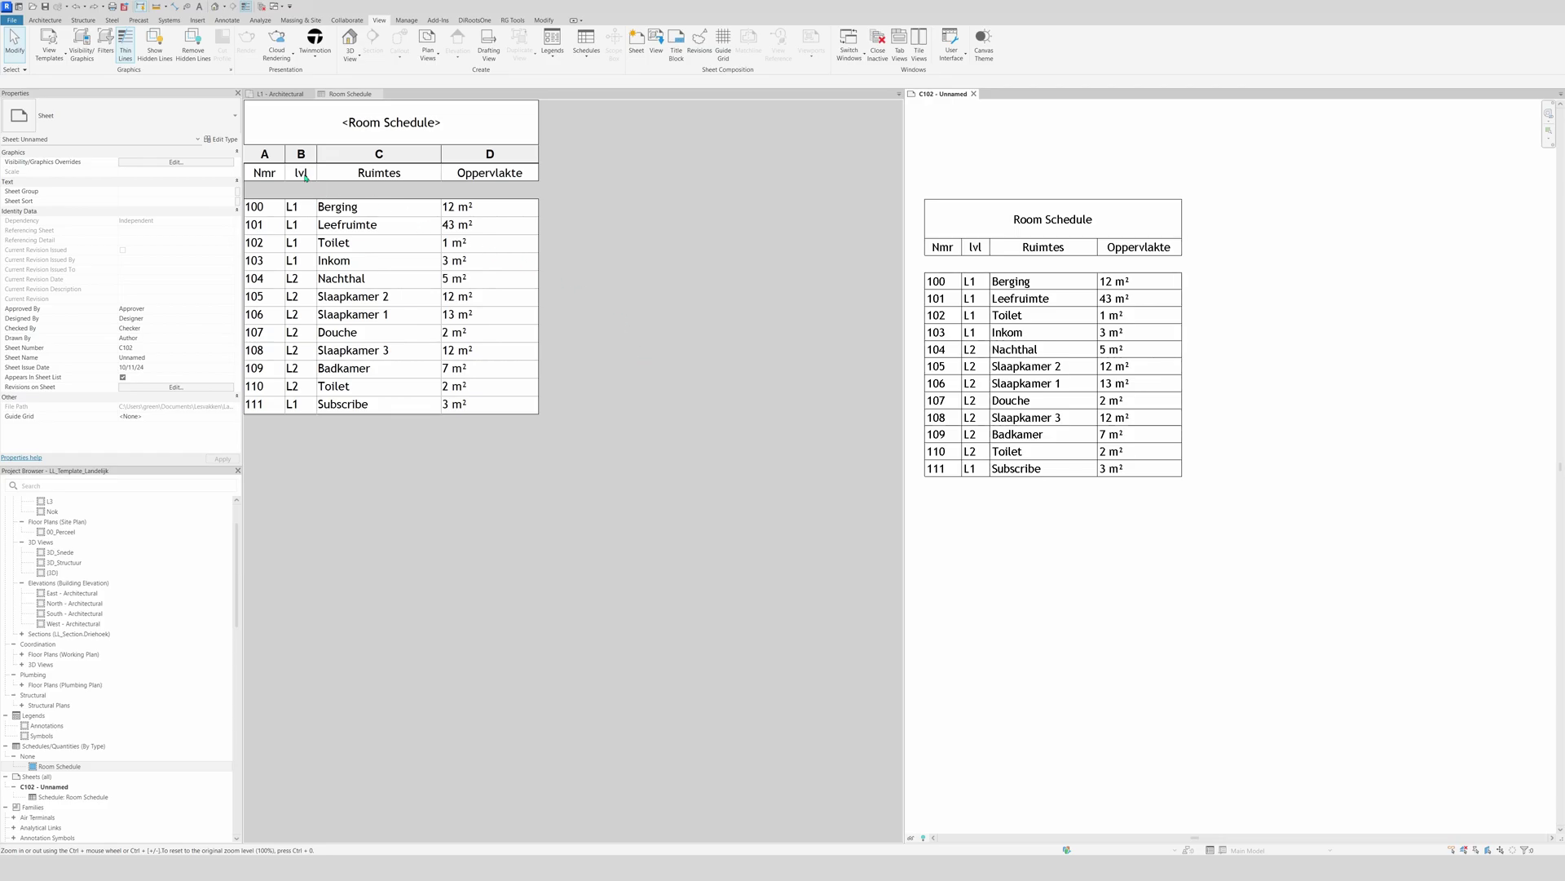
drag(380, 172, 464, 175)
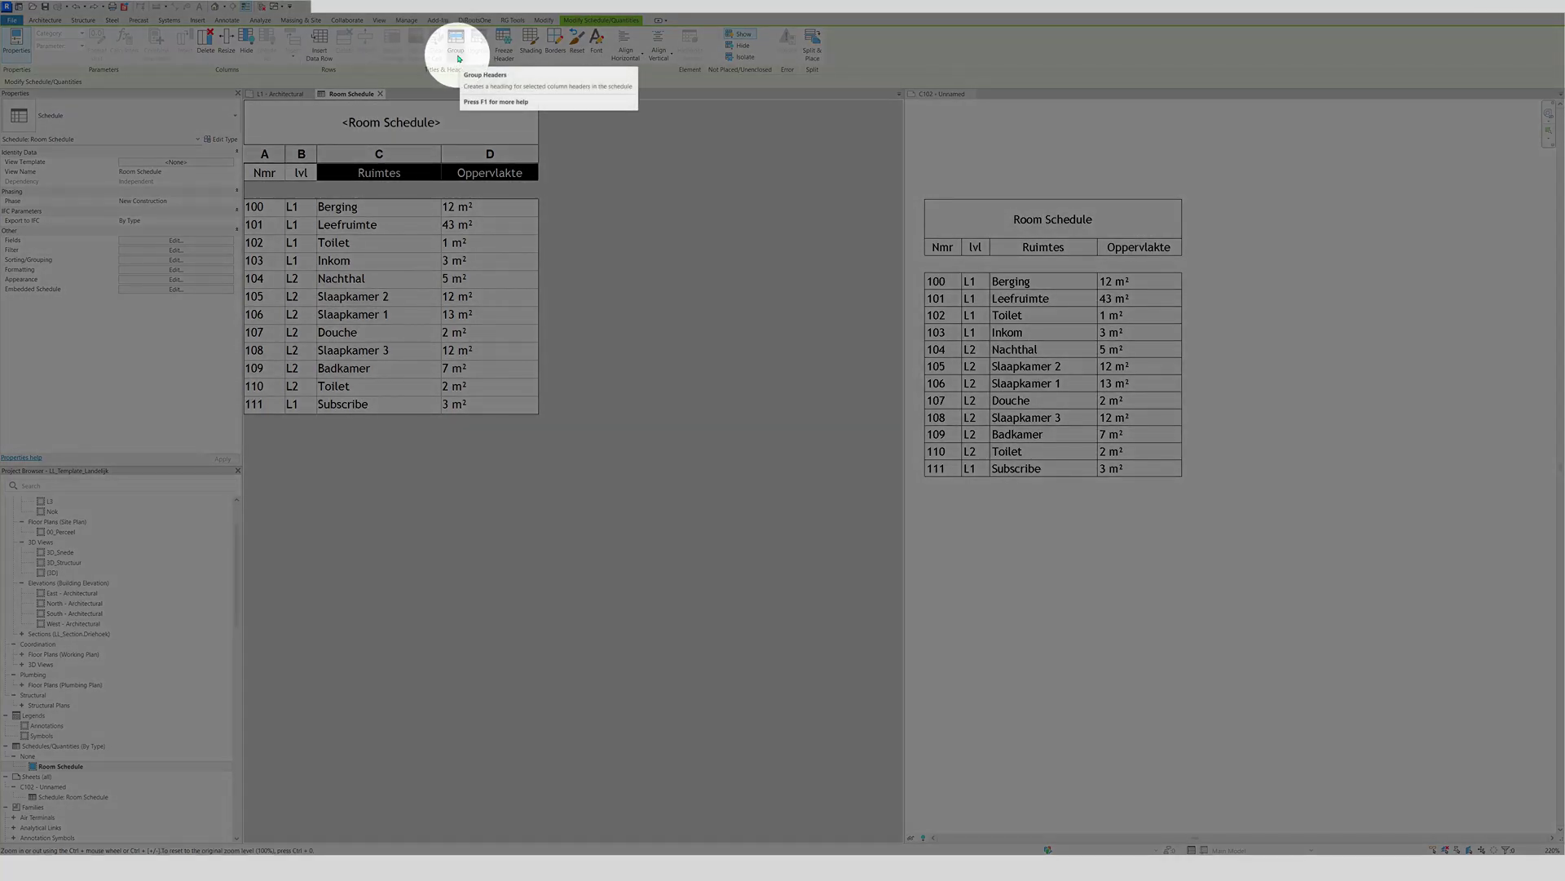
click(456, 45)
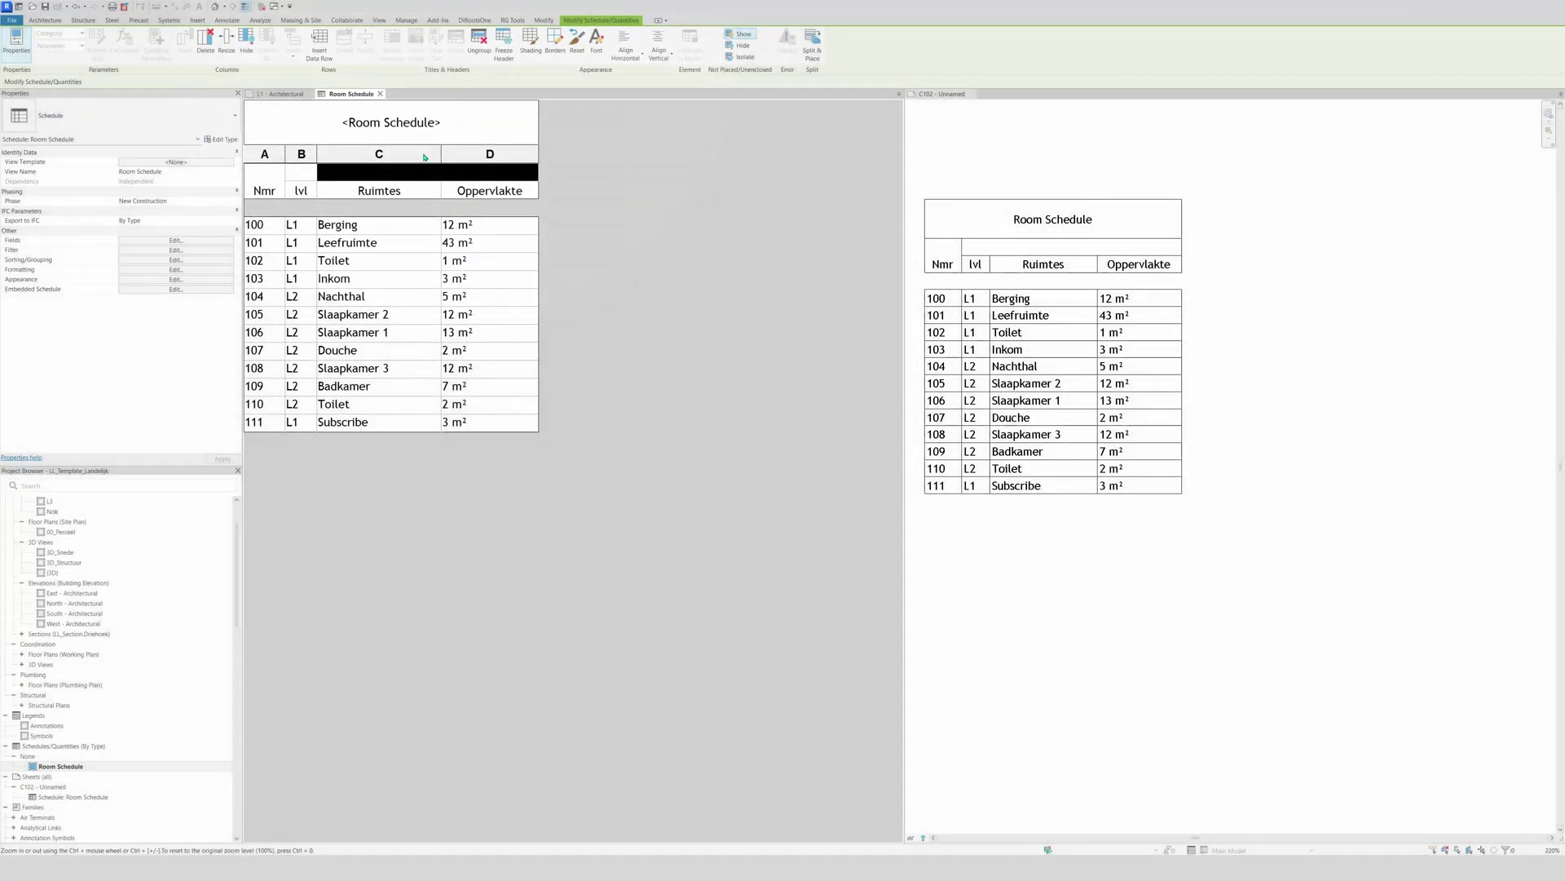
click(415, 172)
text(grouped)
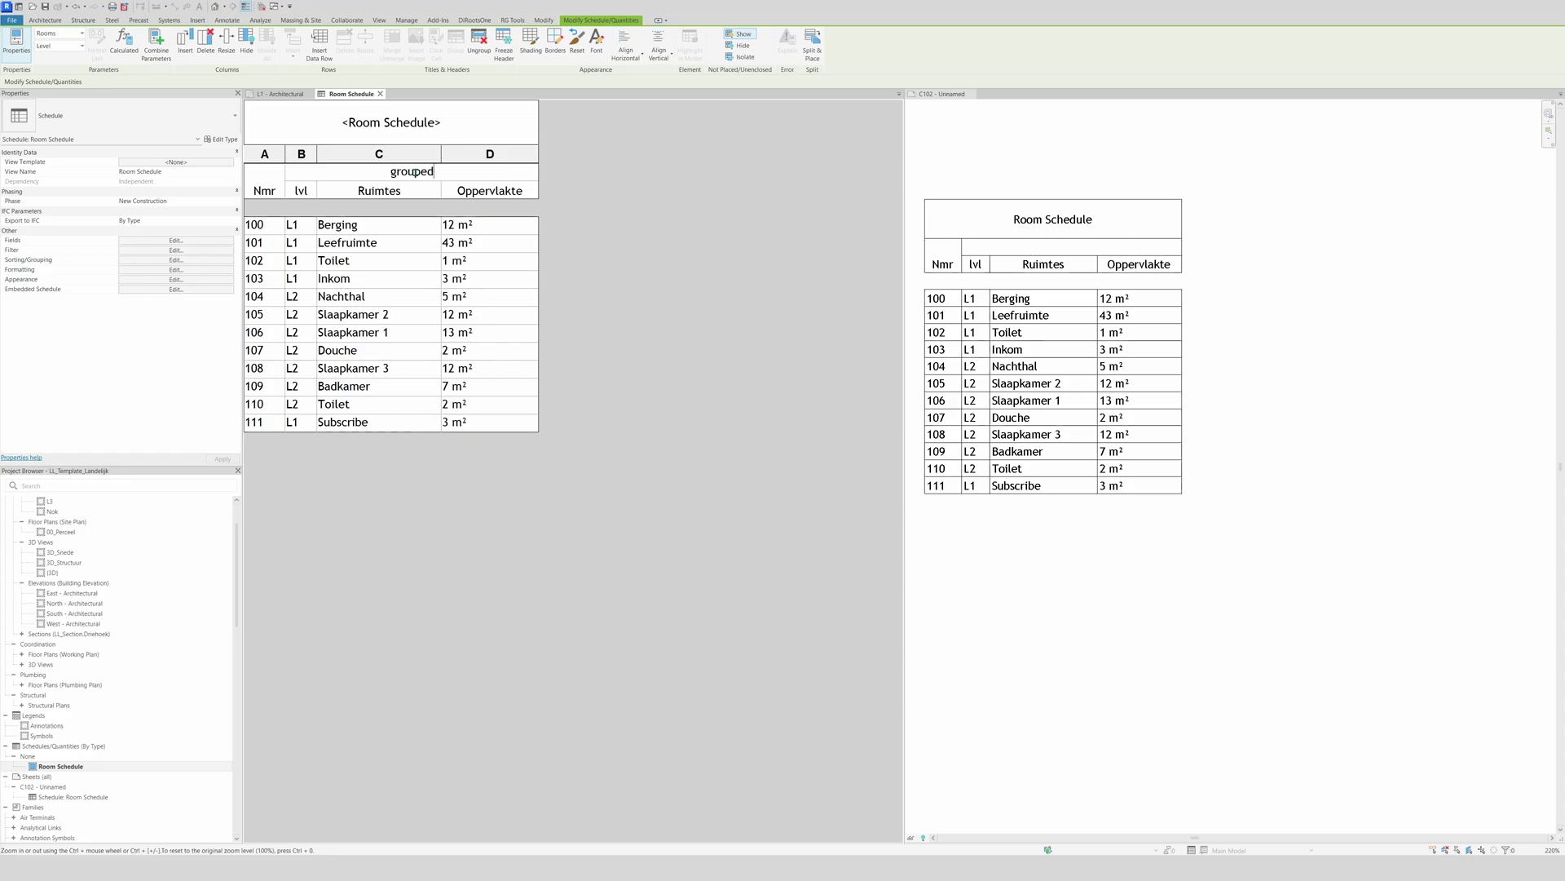
key(Return)
Align the Nmr header vertically to the middle and ungroup the "grouped" header
click(255, 190)
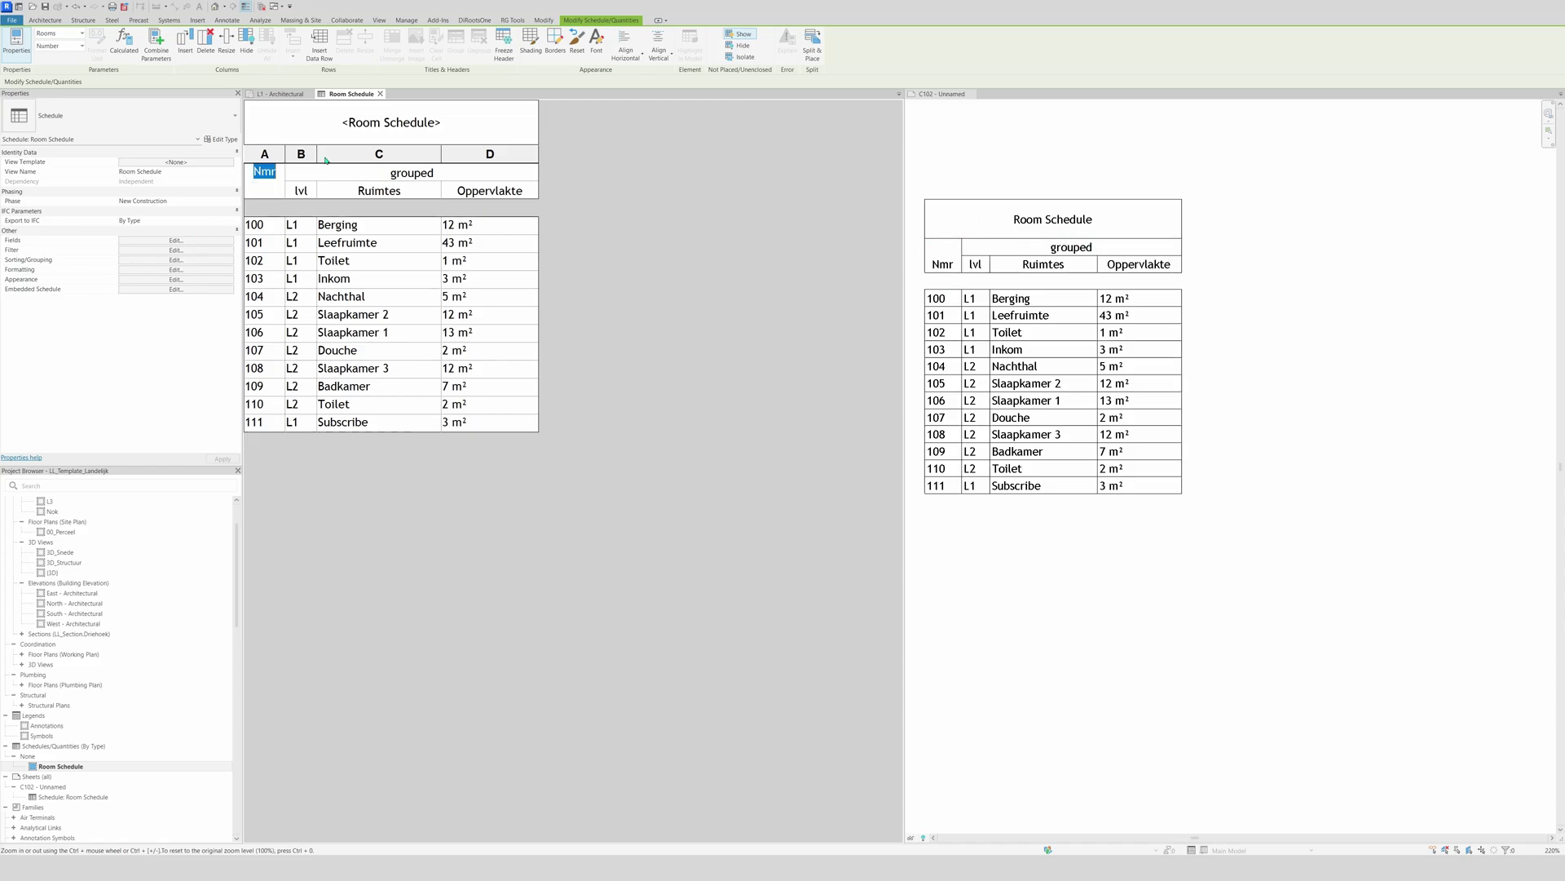
click(659, 47)
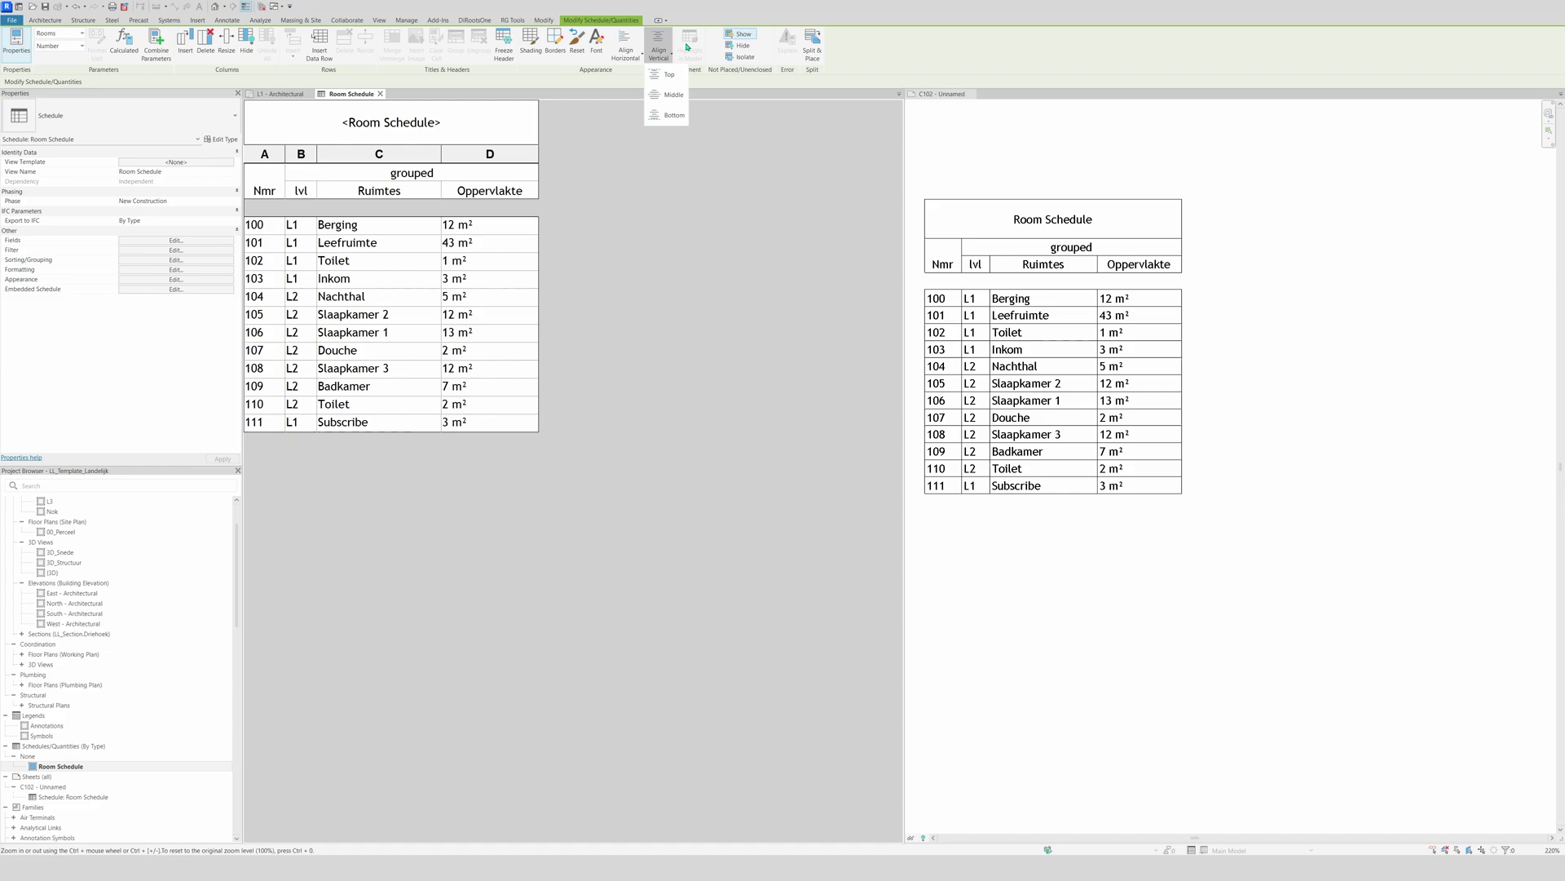
click(680, 95)
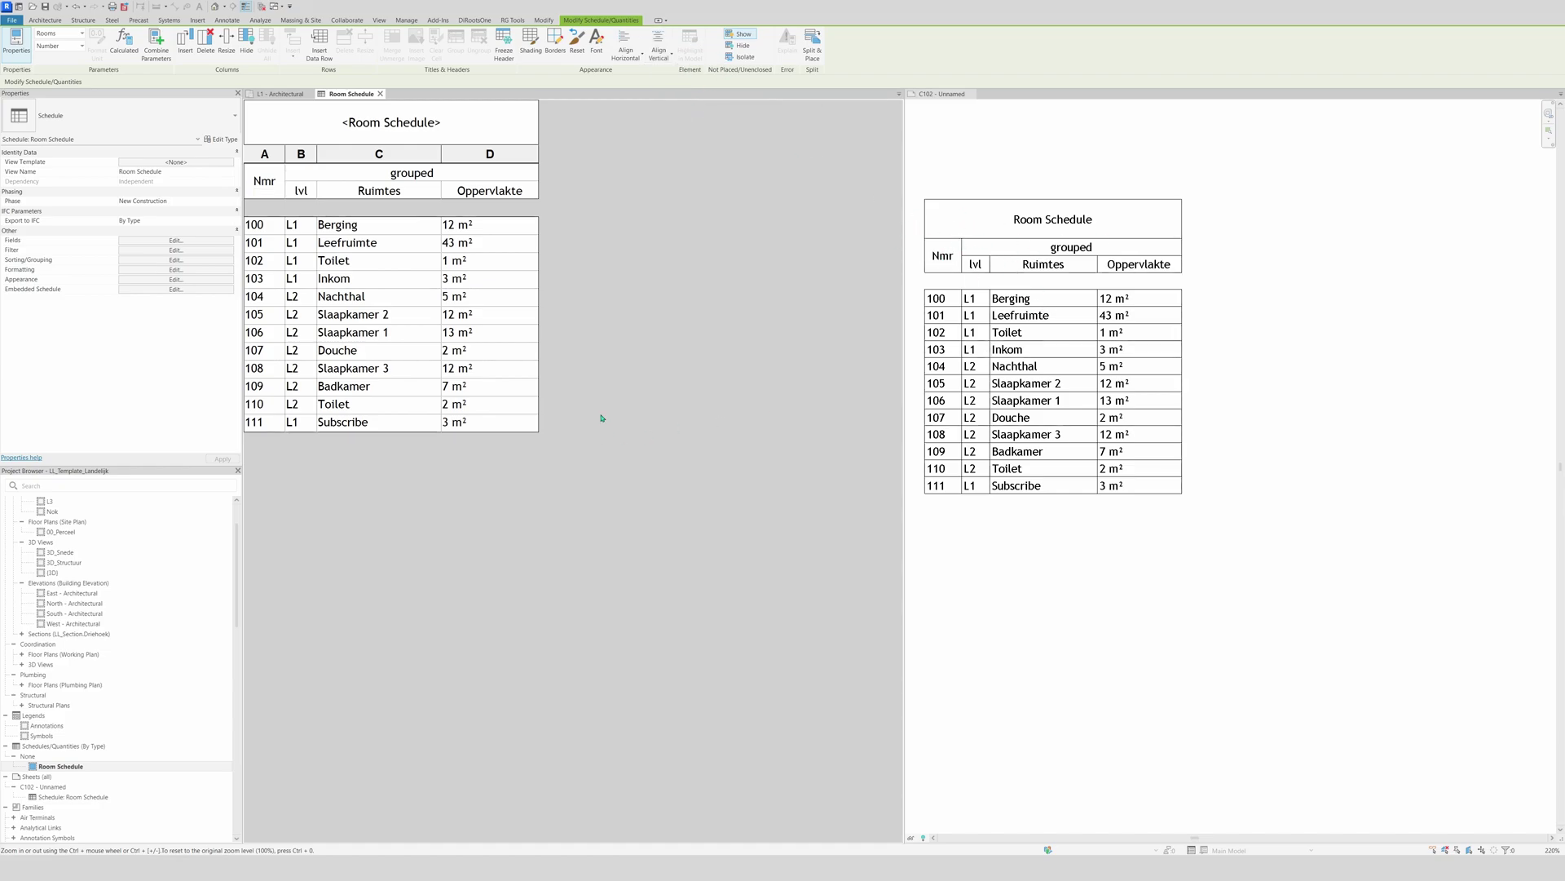
click(450, 170)
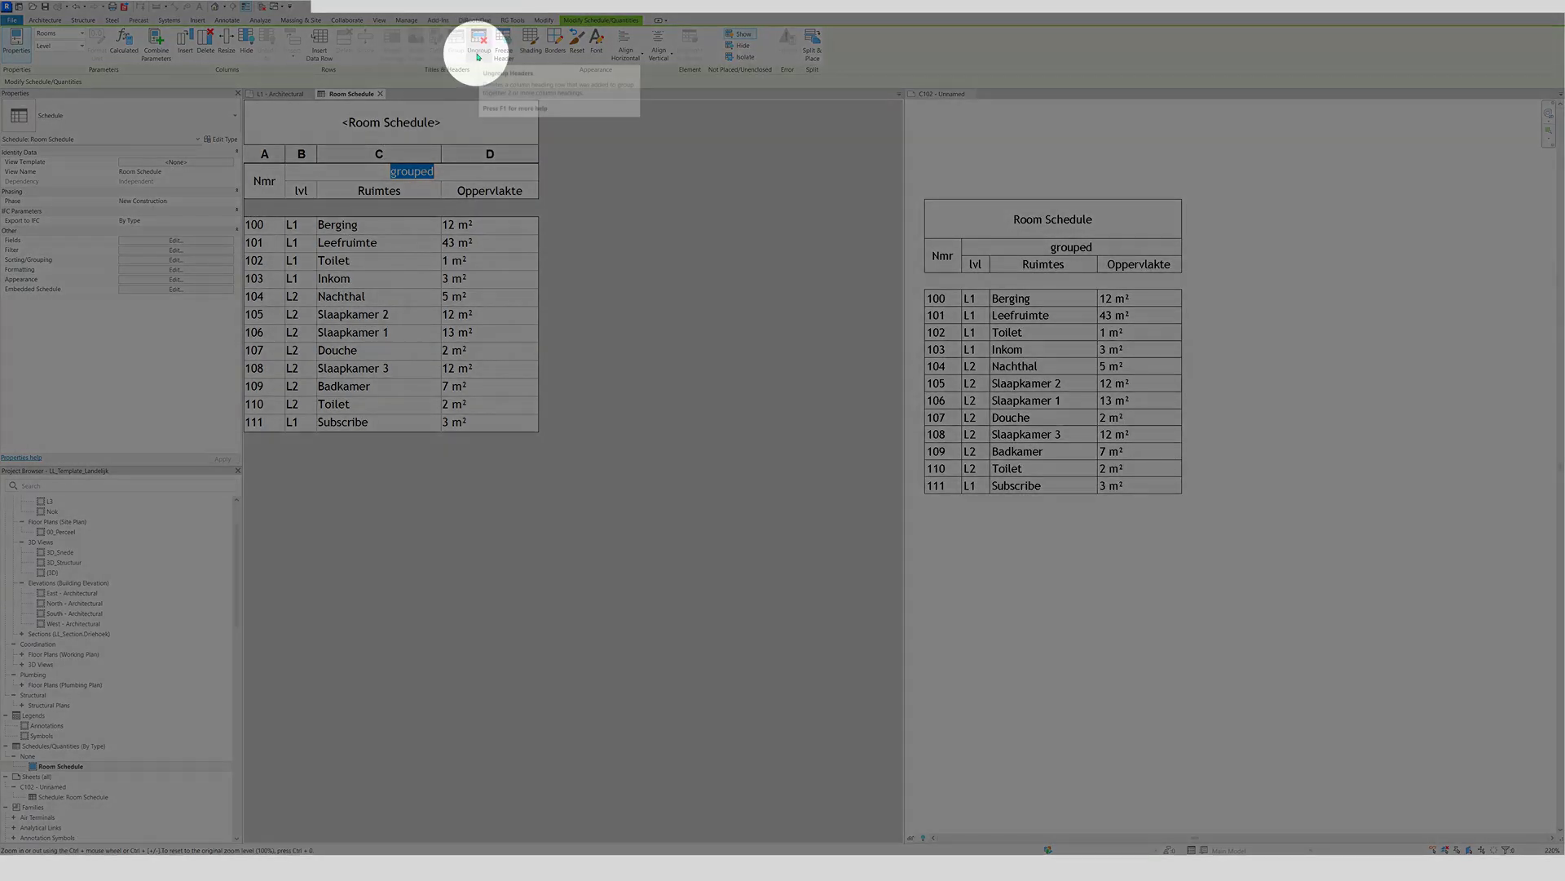
click(477, 53)
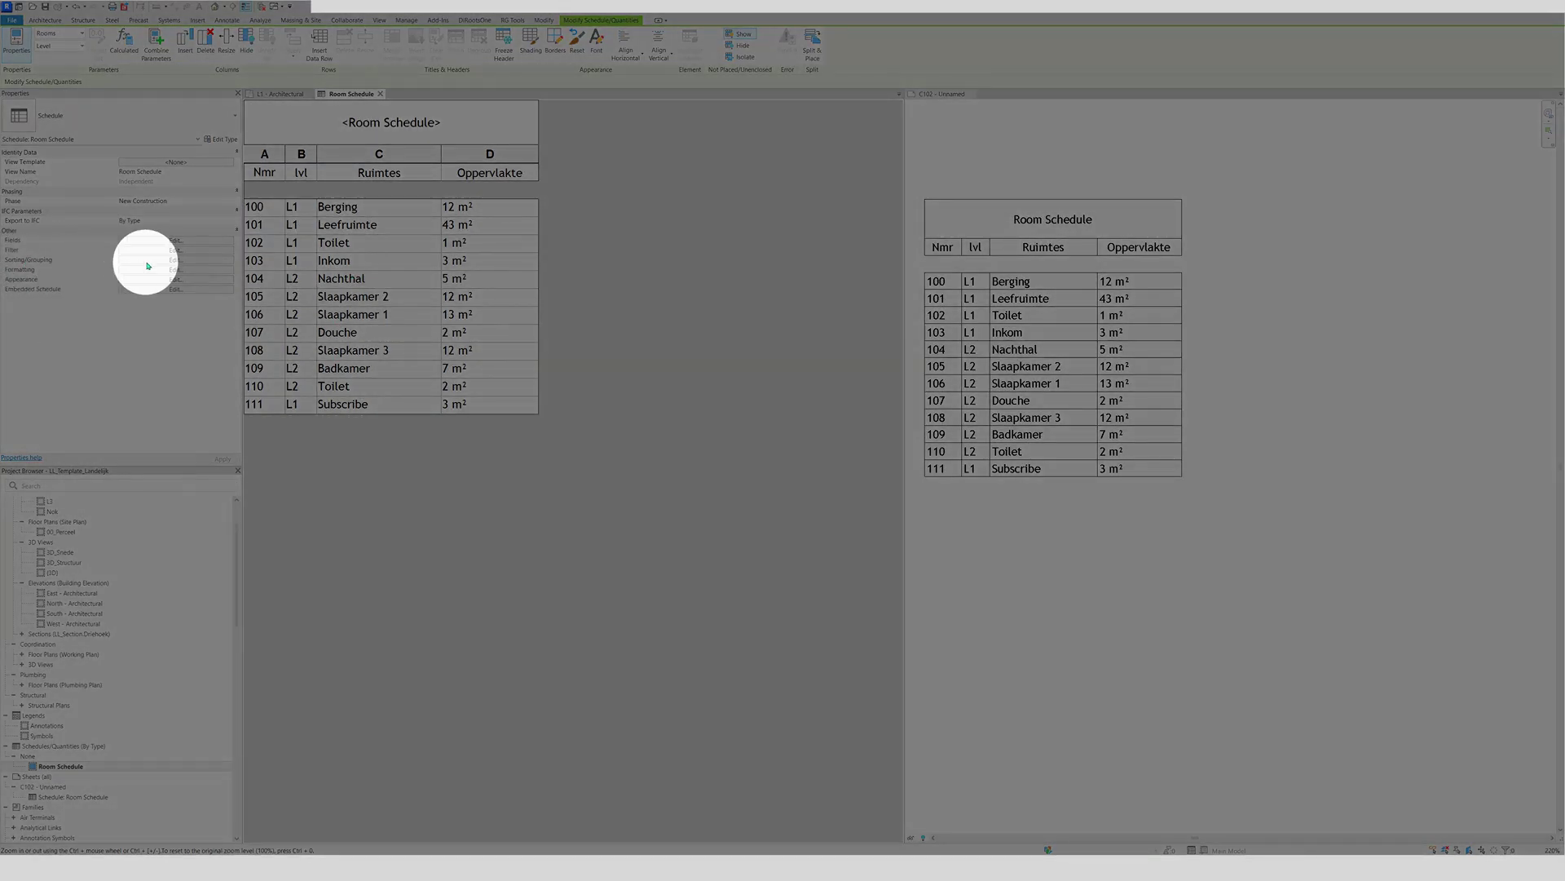
Sort the room schedule by Level in ascending order and insert a blank line between the level groups
click(176, 259)
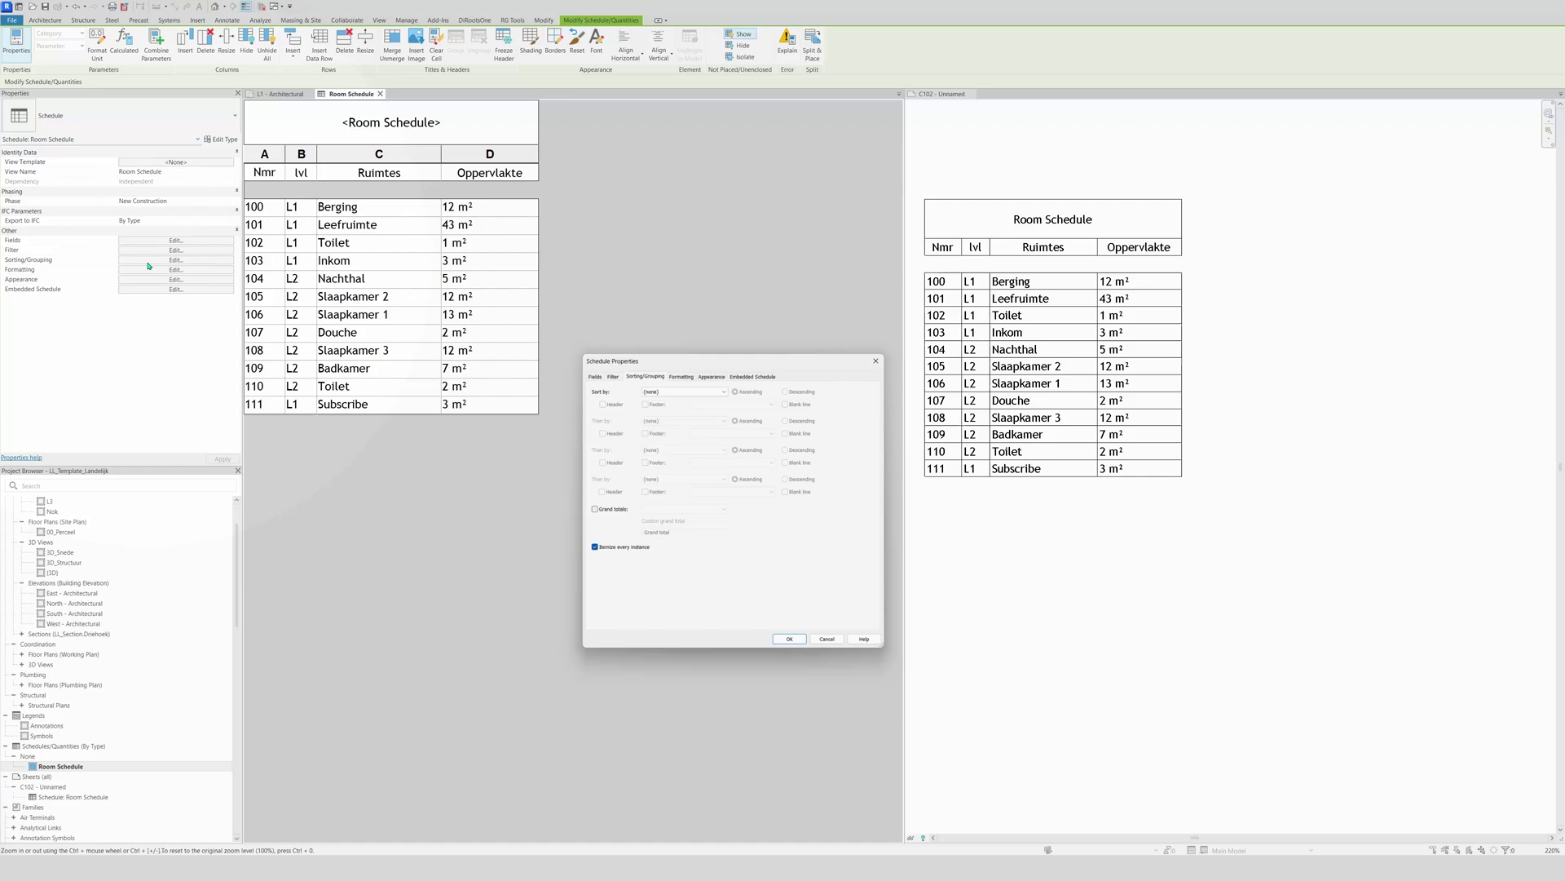
click(683, 388)
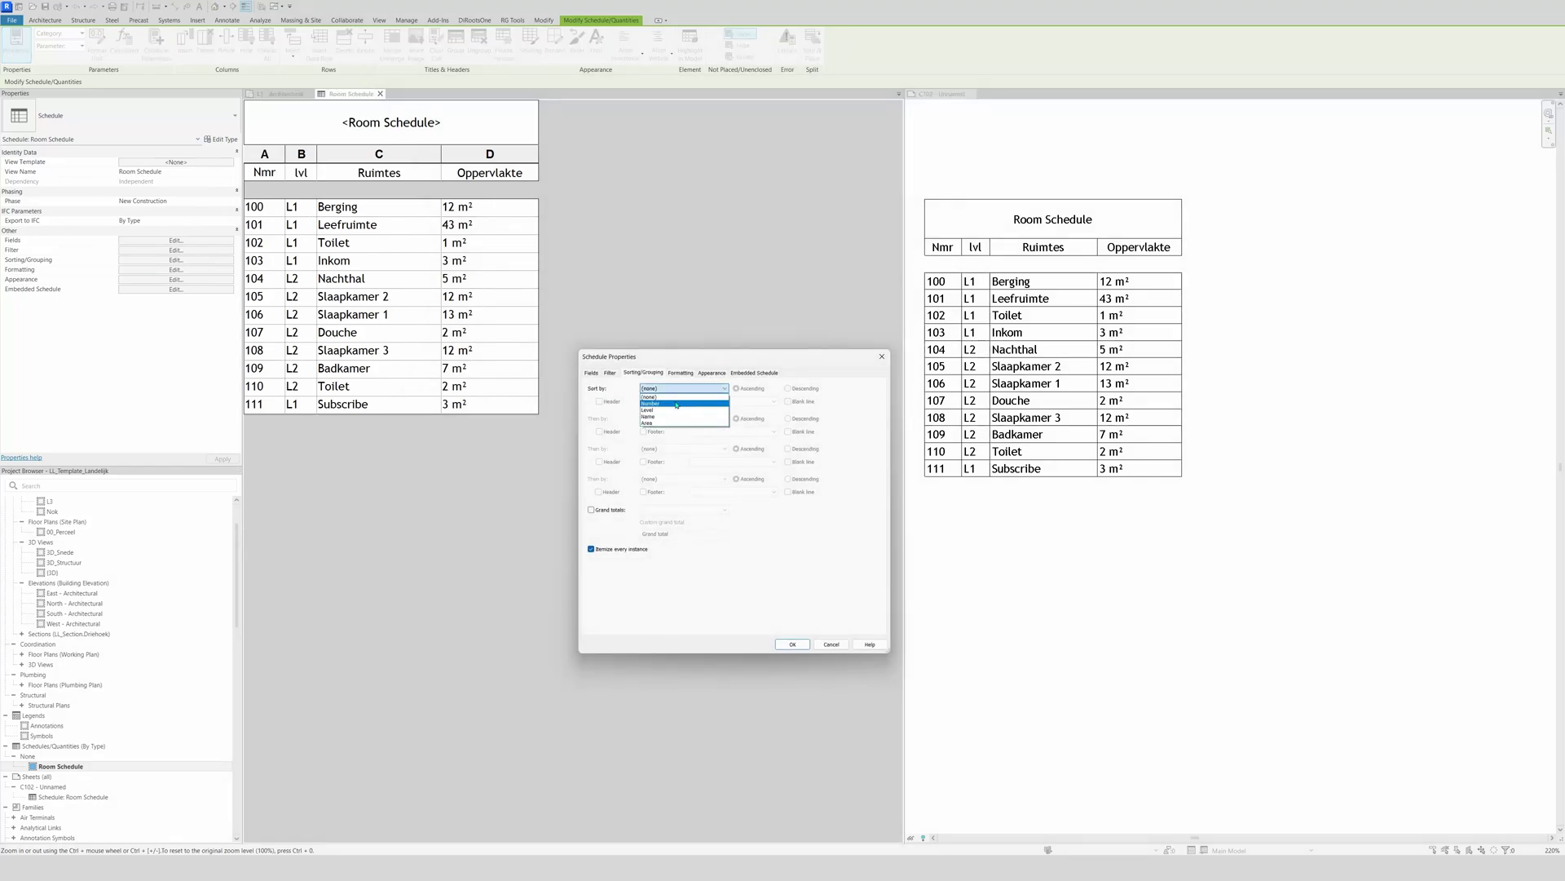
click(649, 409)
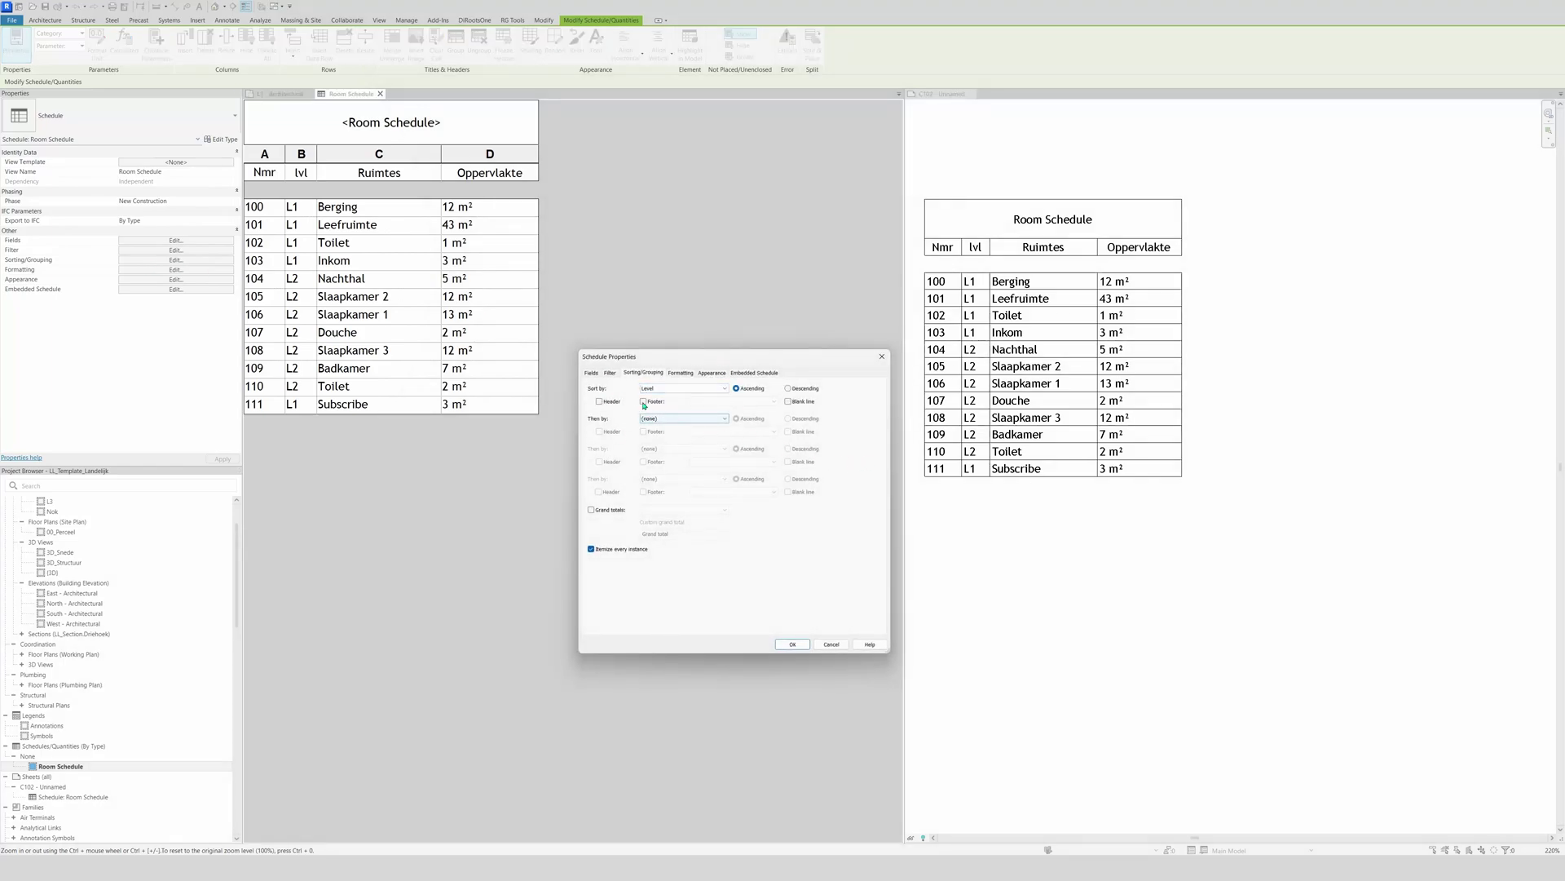
click(788, 401)
click(792, 644)
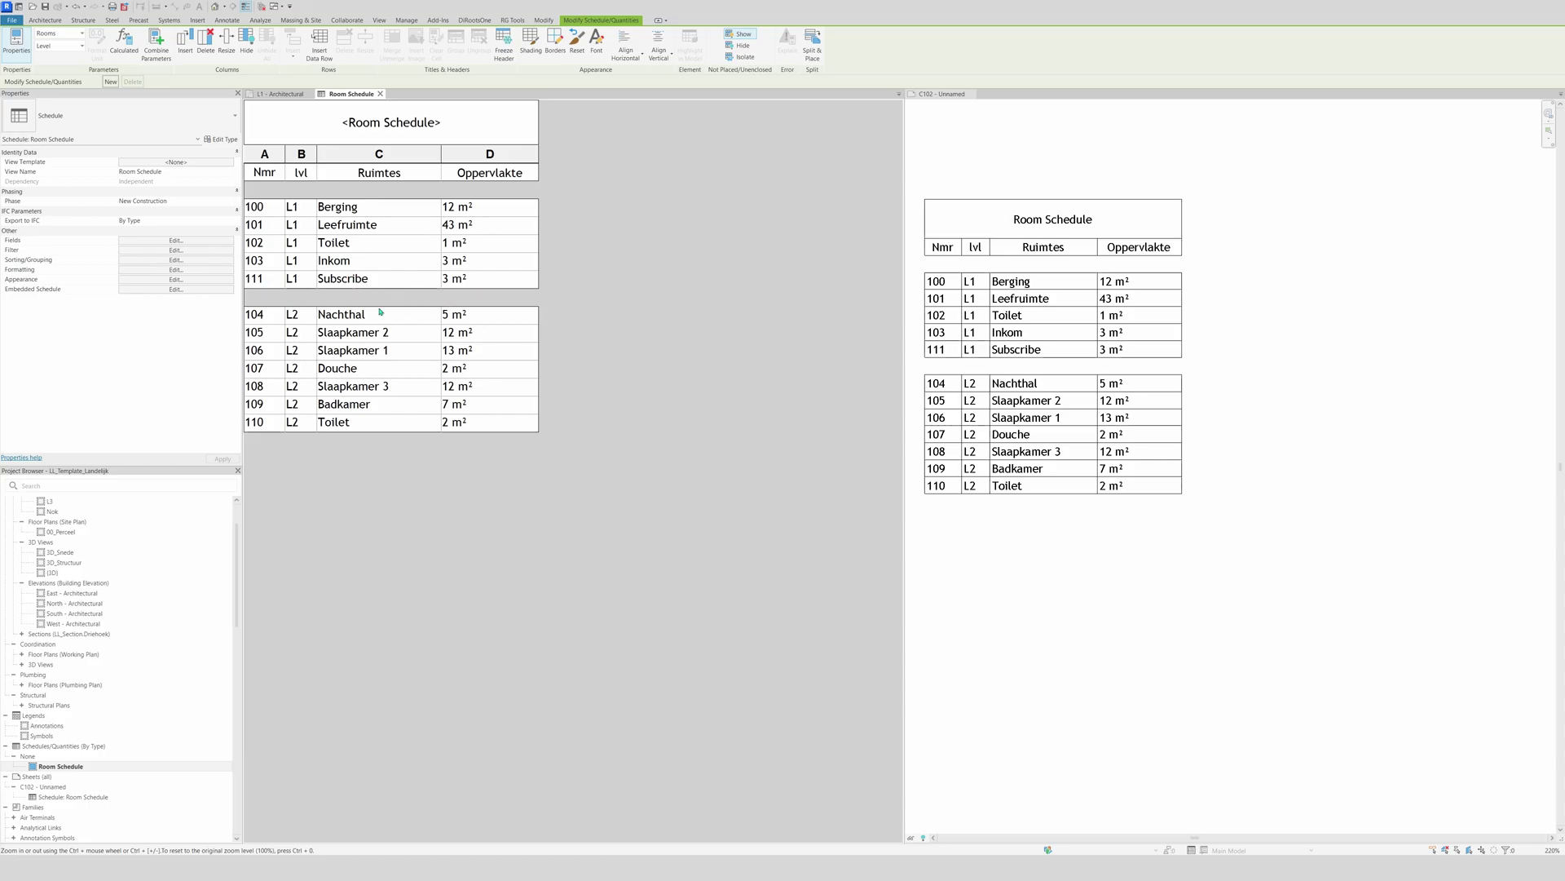
Replace the blank line between level groups with a footer showing count and totals
click(175, 259)
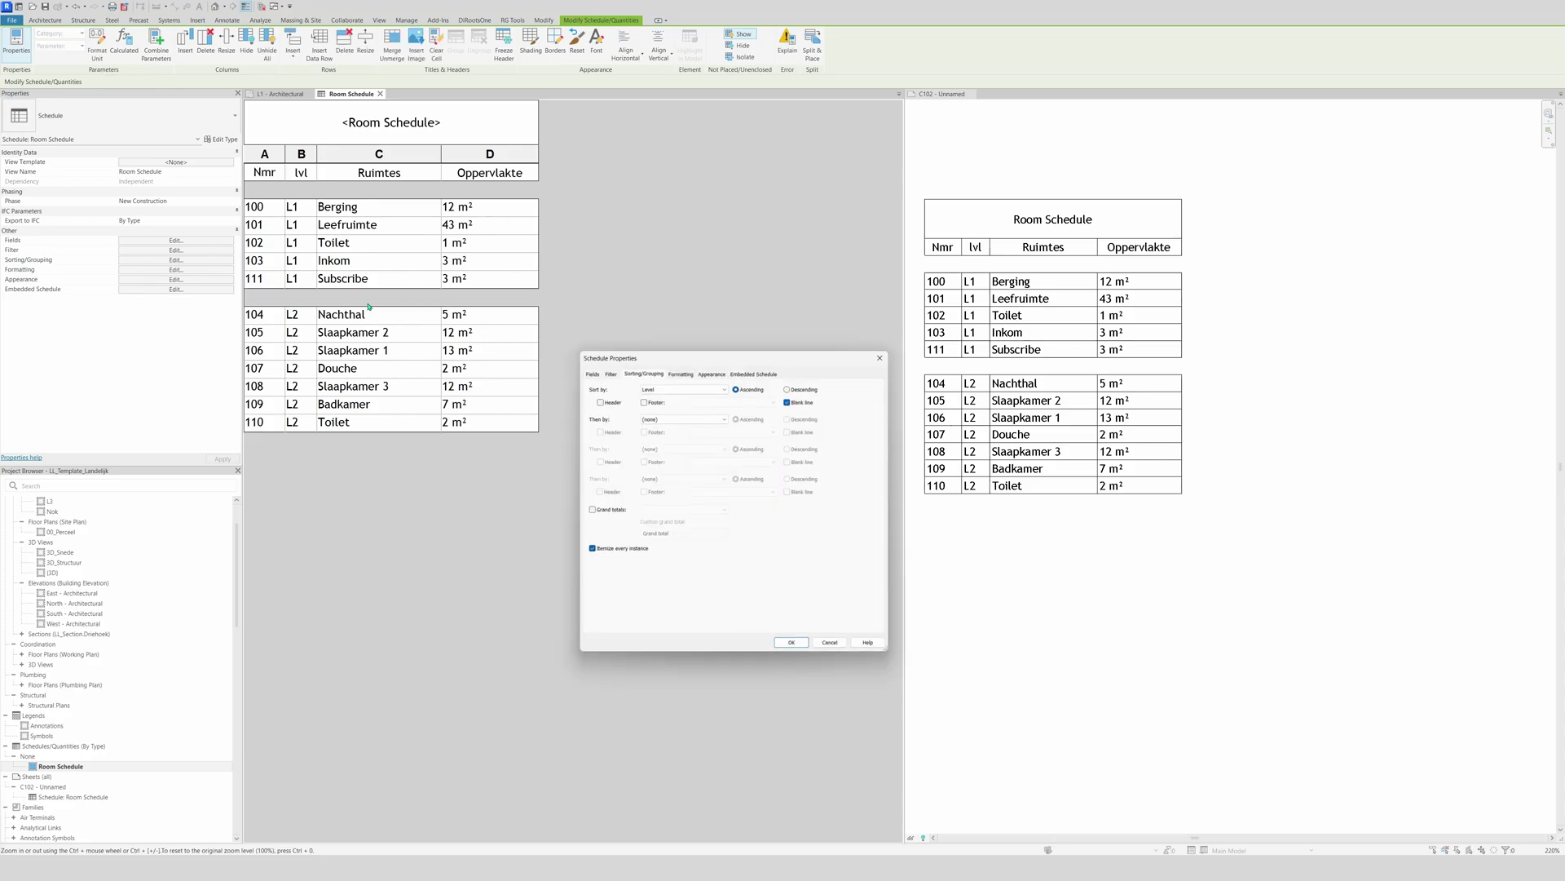
click(643, 401)
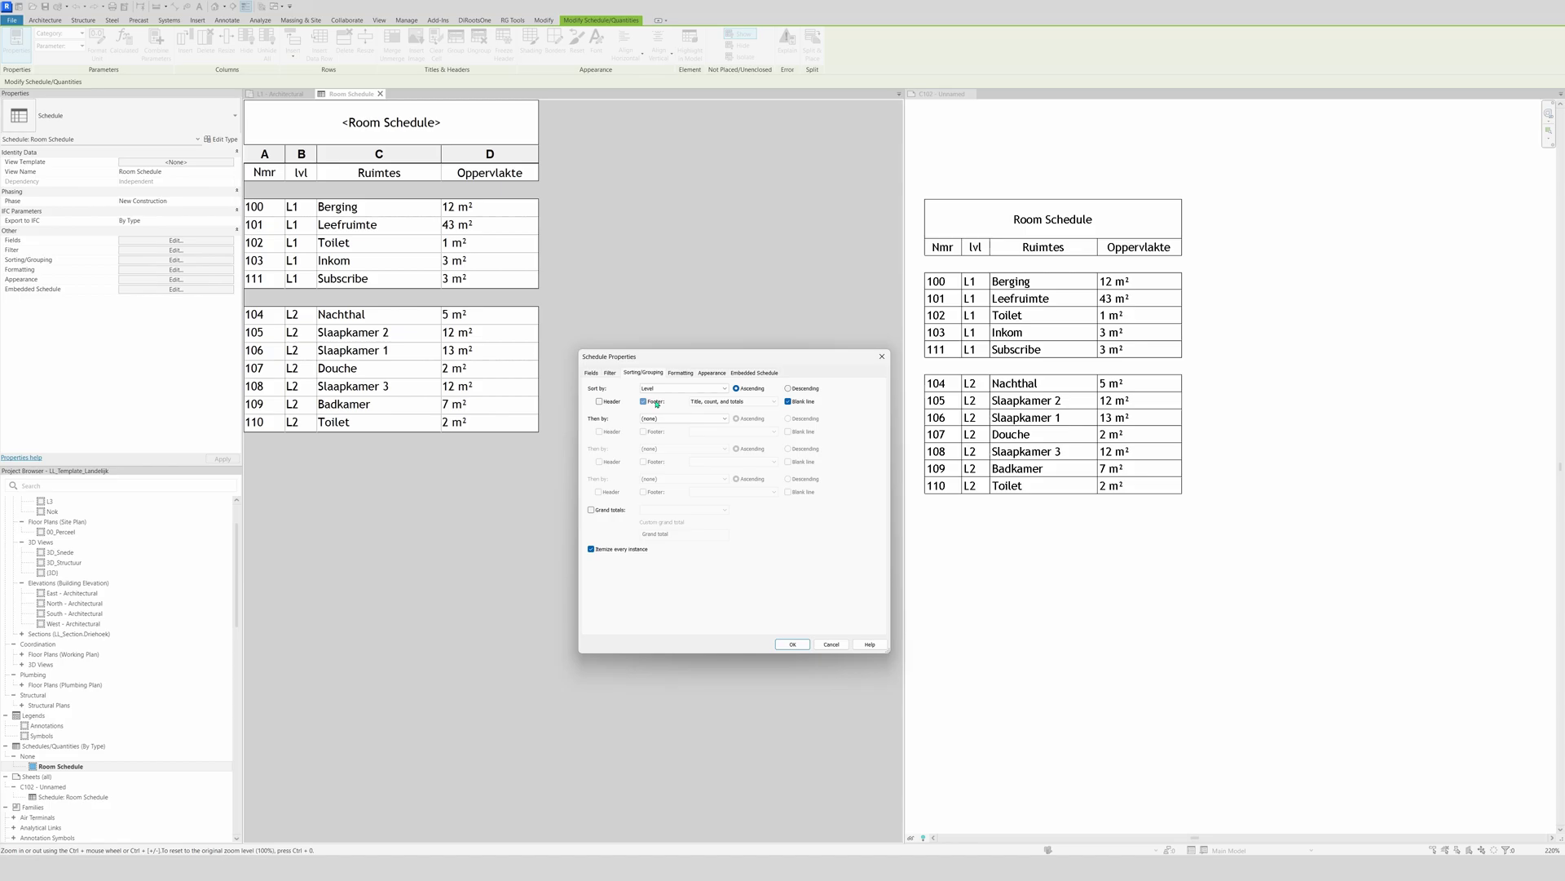
click(788, 402)
click(724, 401)
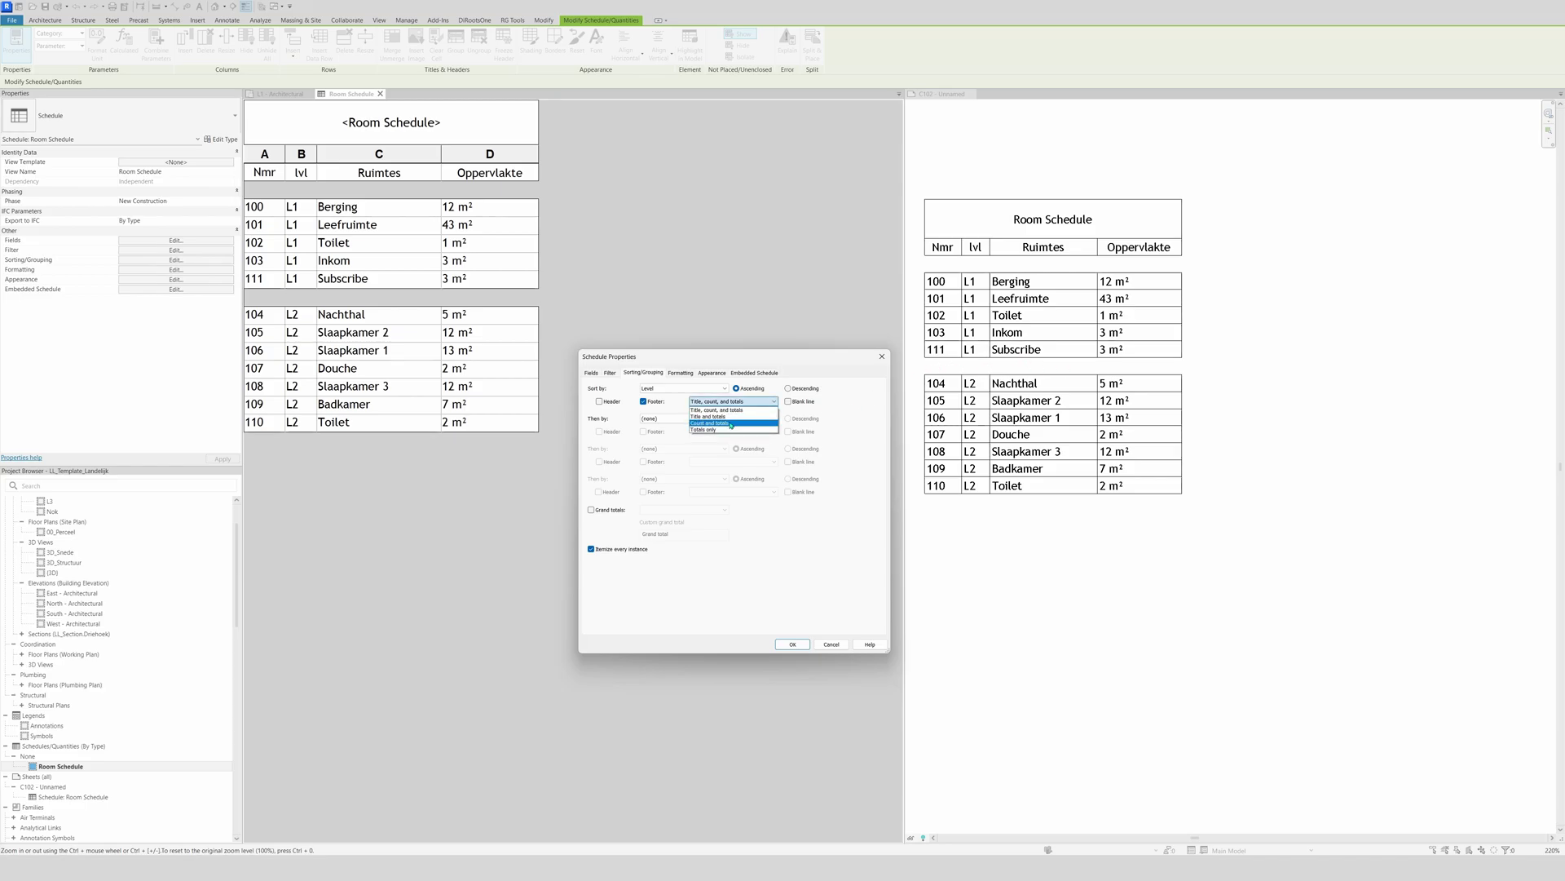
click(732, 423)
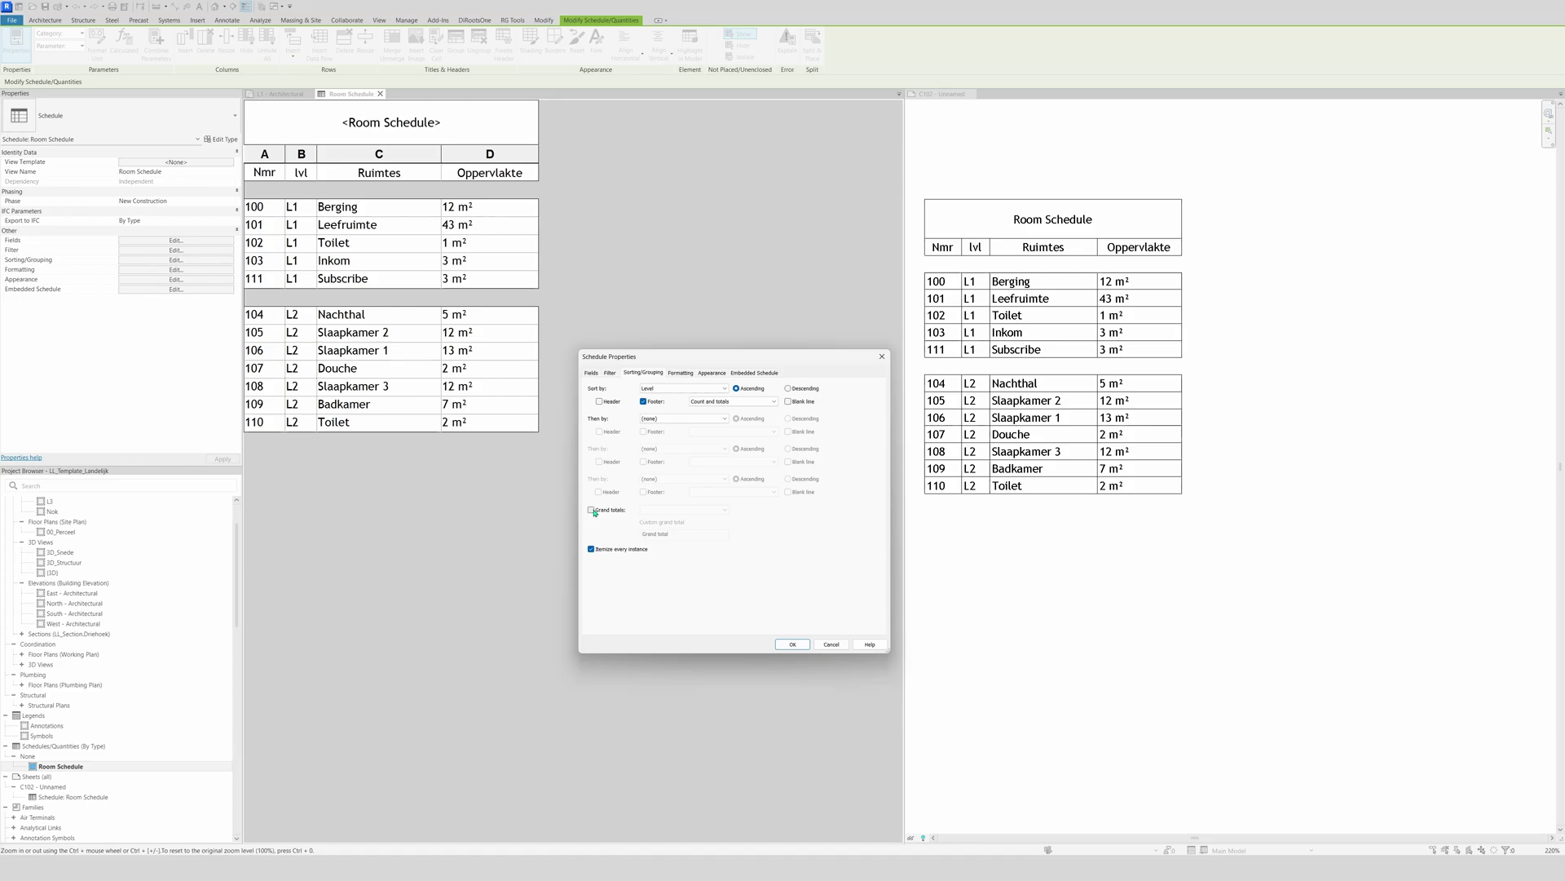
click(592, 510)
click(590, 512)
click(791, 645)
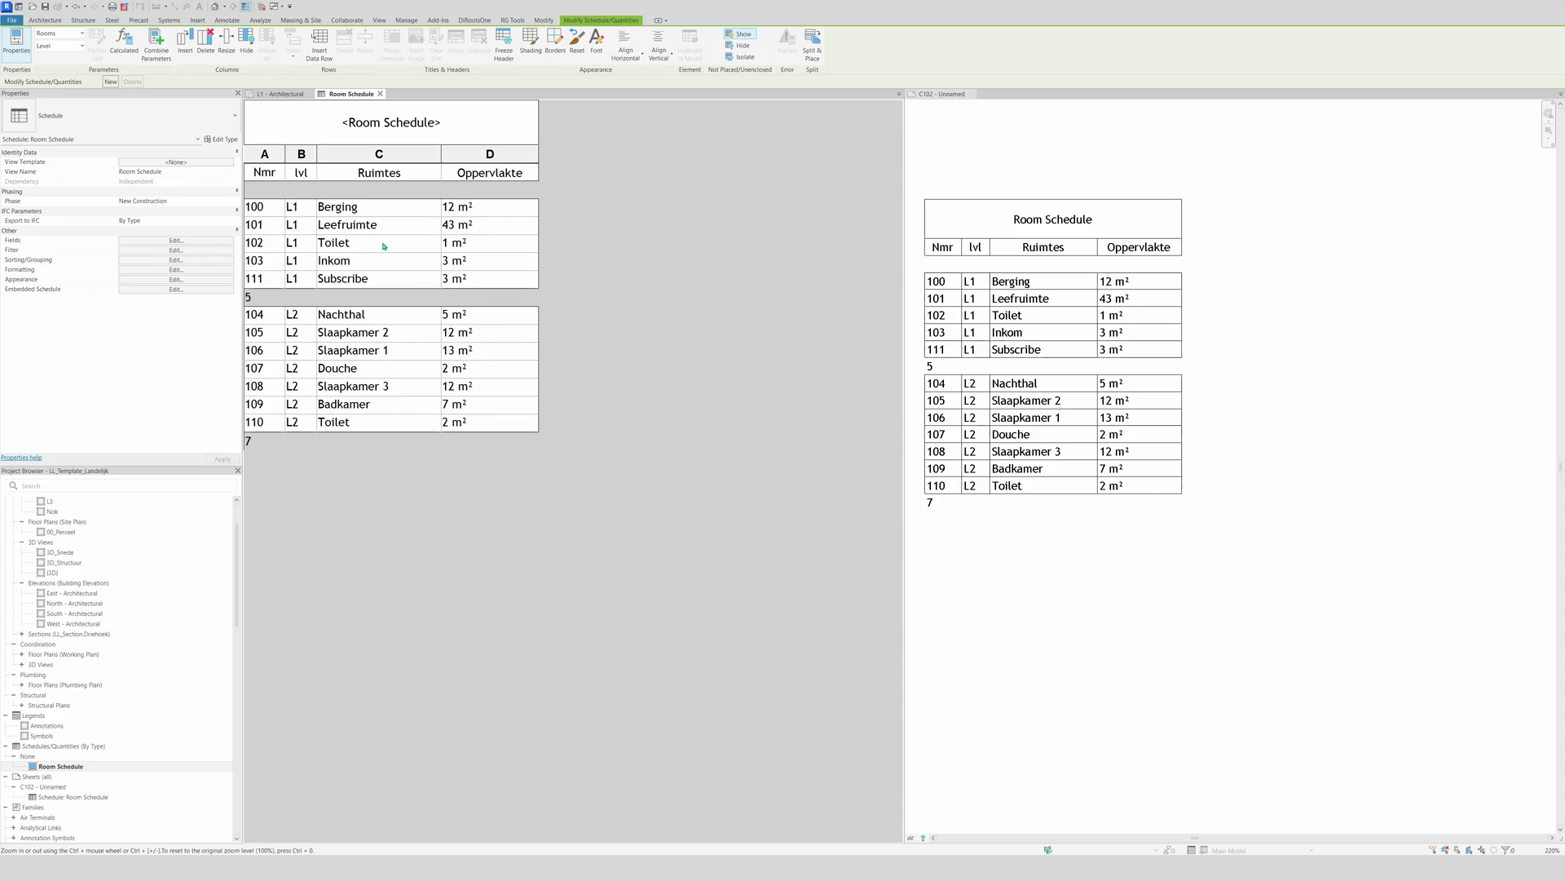
Set the Area field's formatting to calculate totals in the room schedule
click(131, 269)
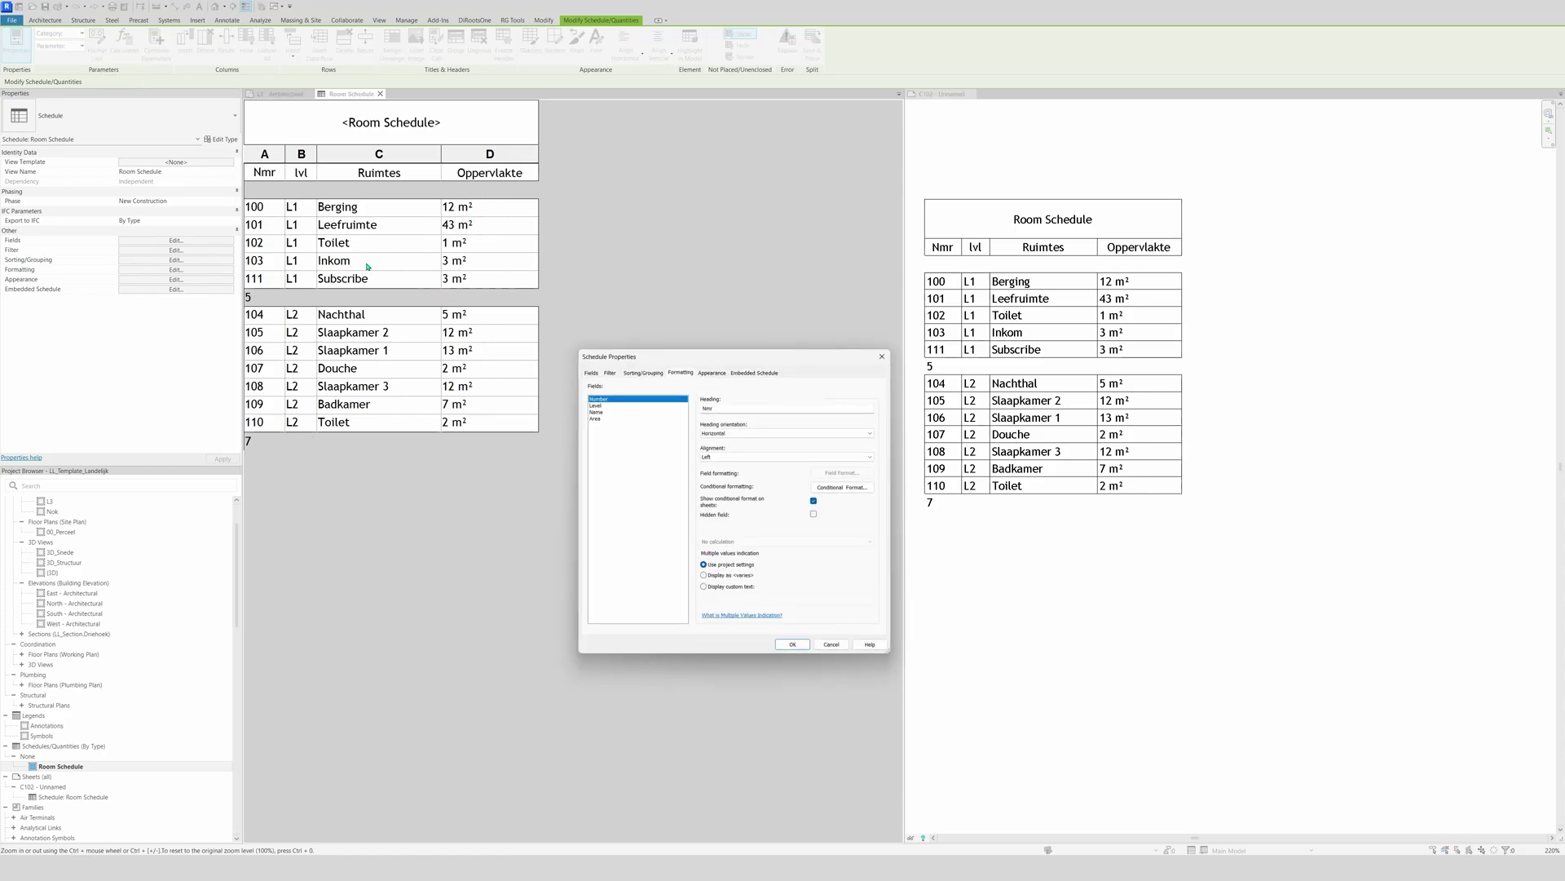
click(604, 419)
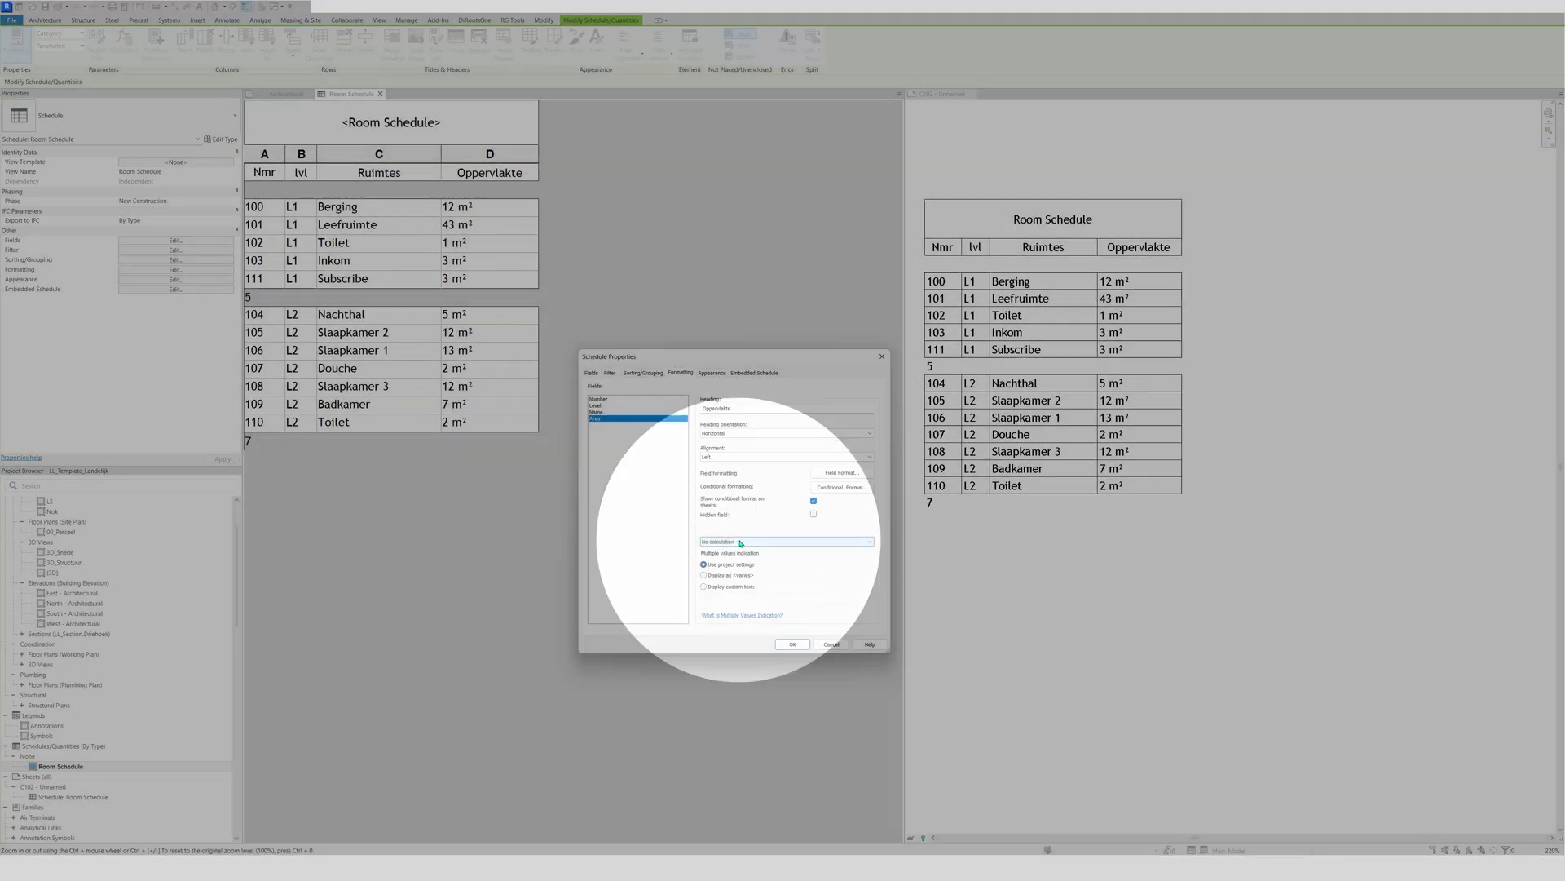
click(741, 542)
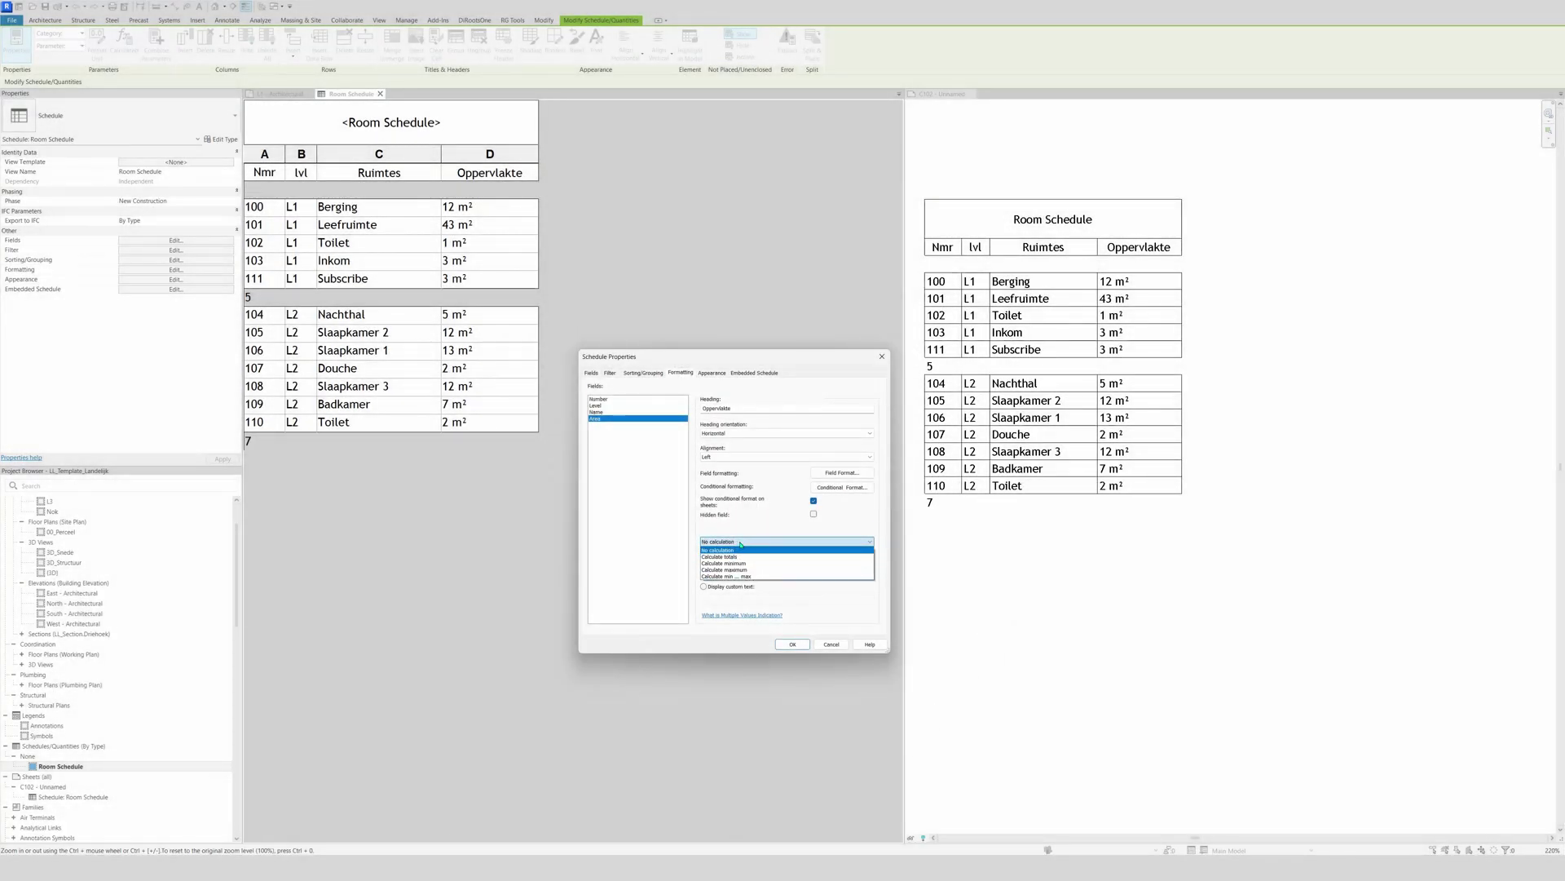
click(804, 550)
click(793, 644)
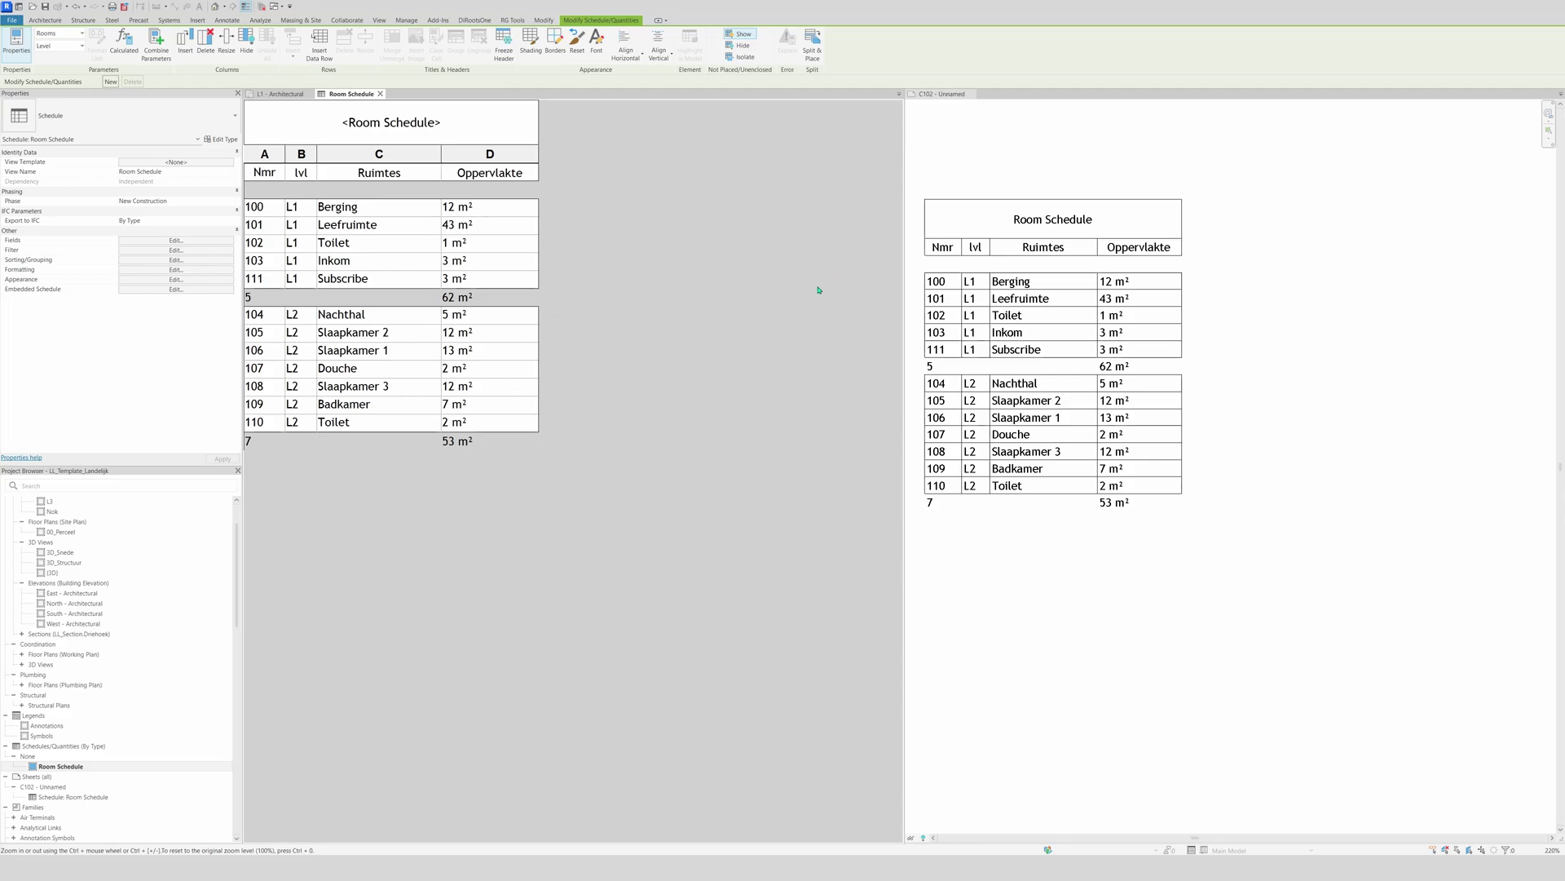
Start a new calculated value in the schedule fields and name it "Percentage"
click(128, 240)
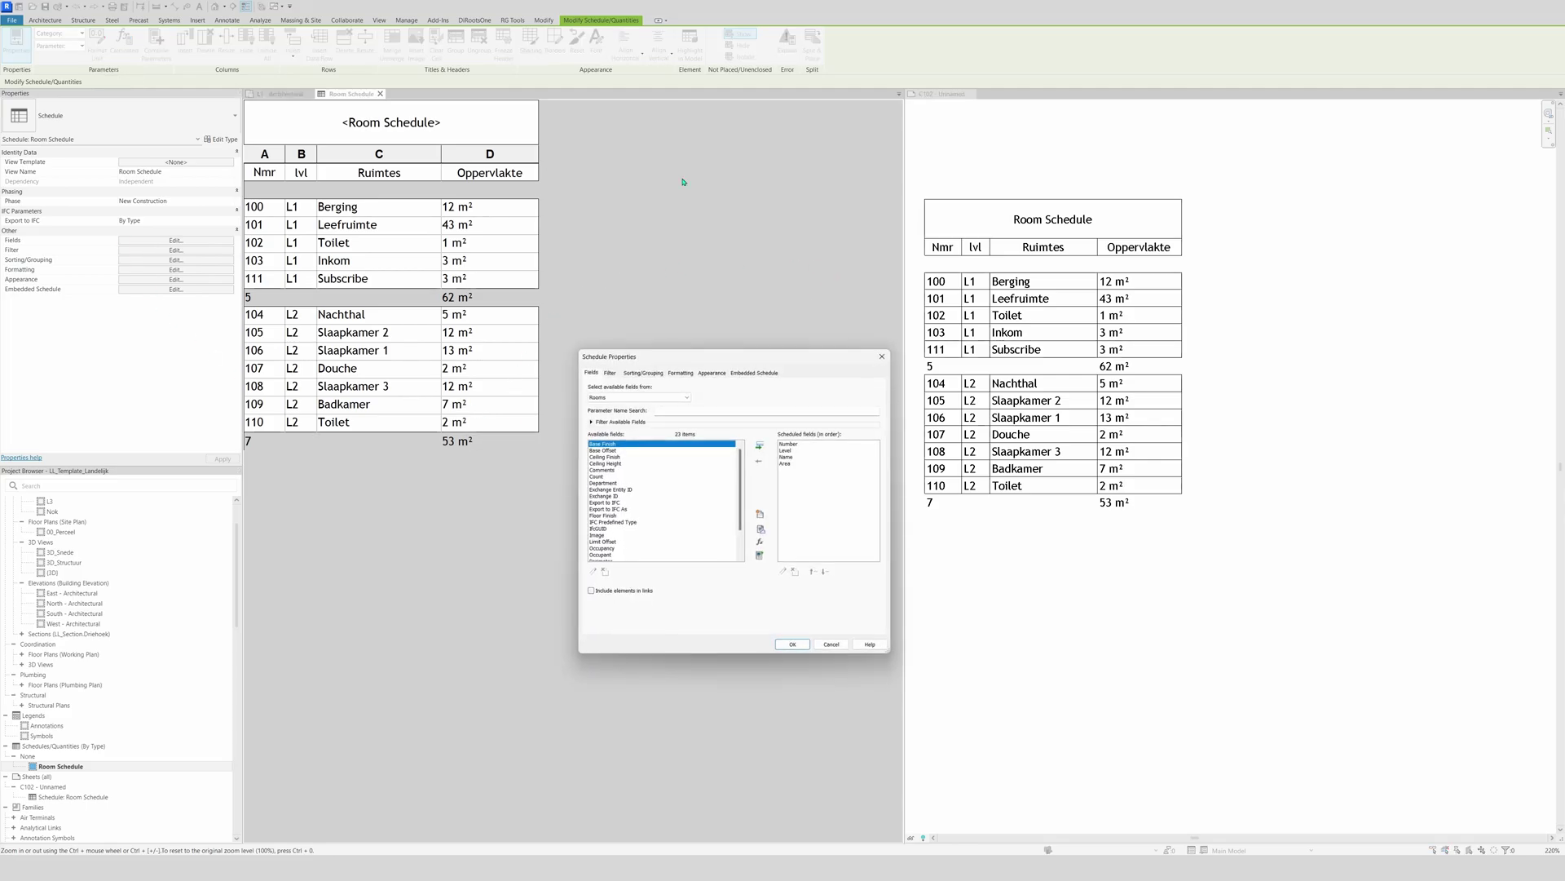
click(779, 528)
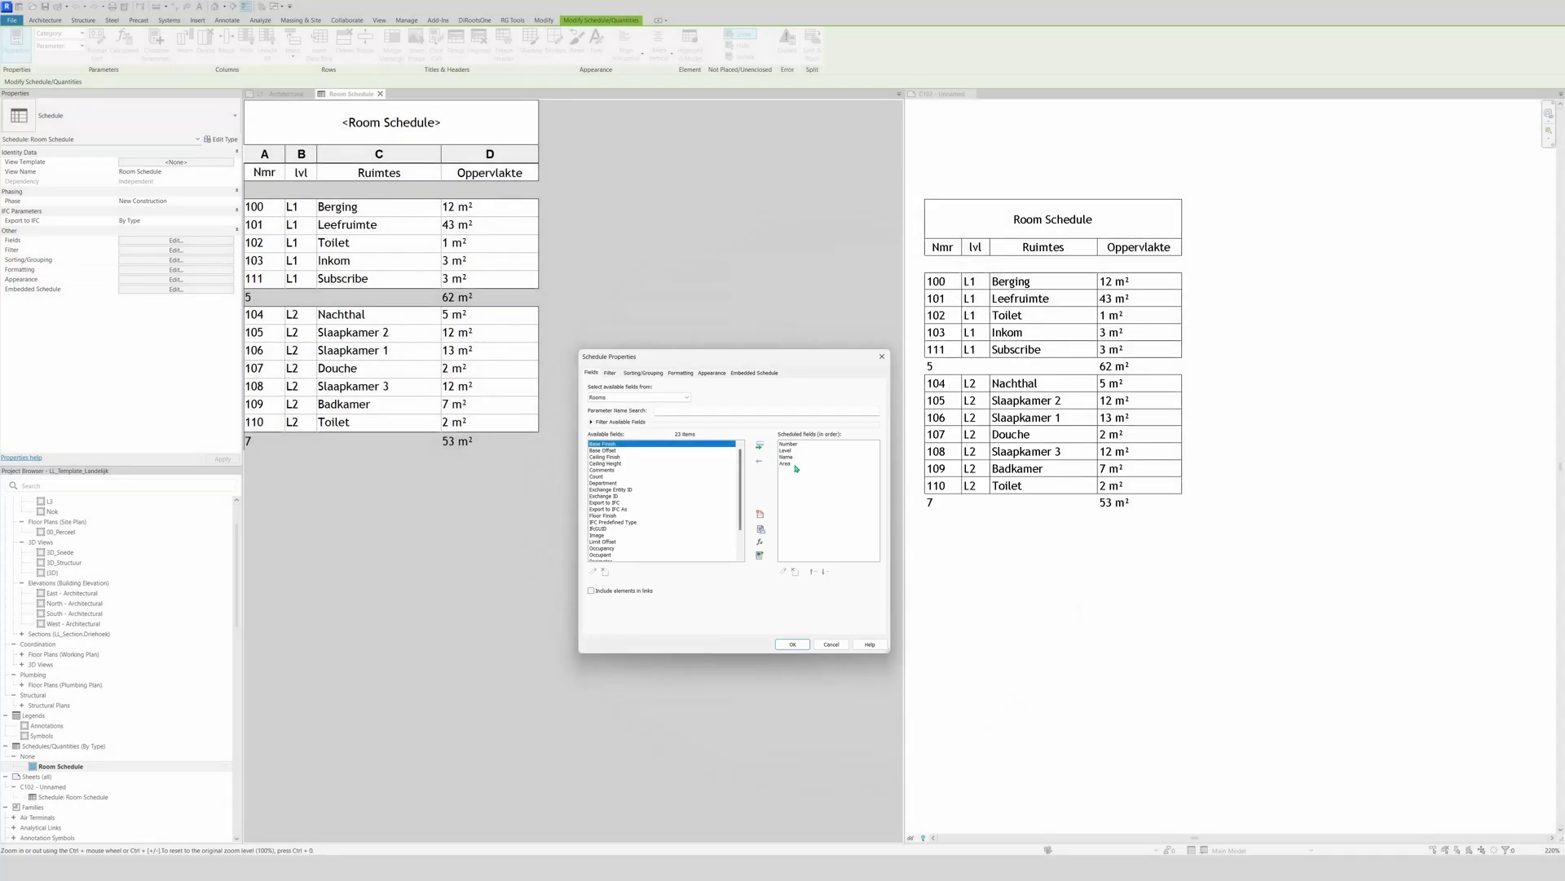
click(795, 464)
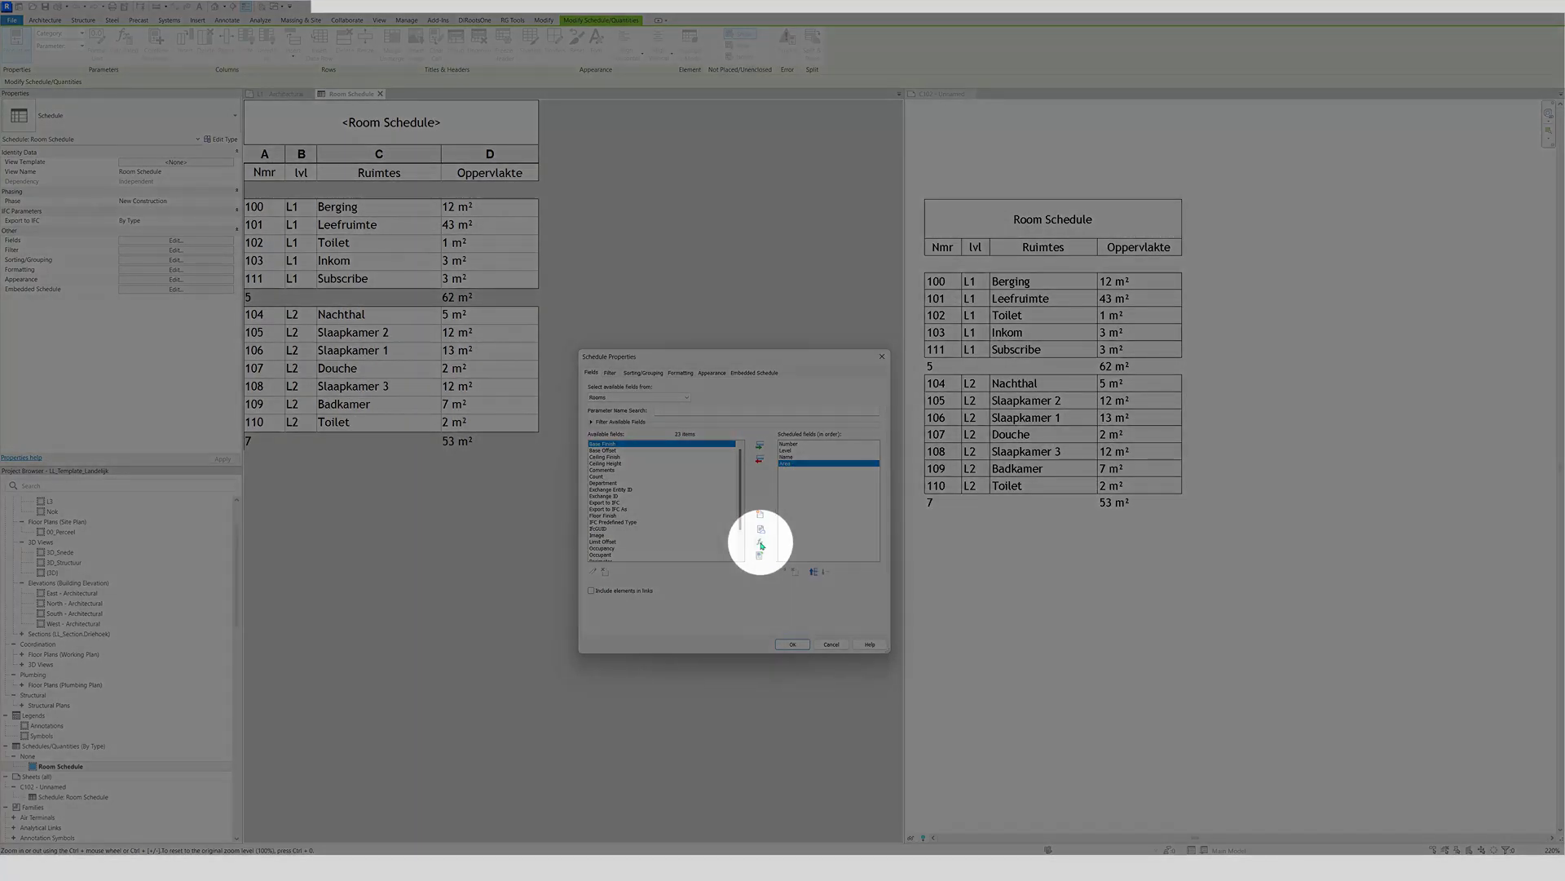
click(761, 544)
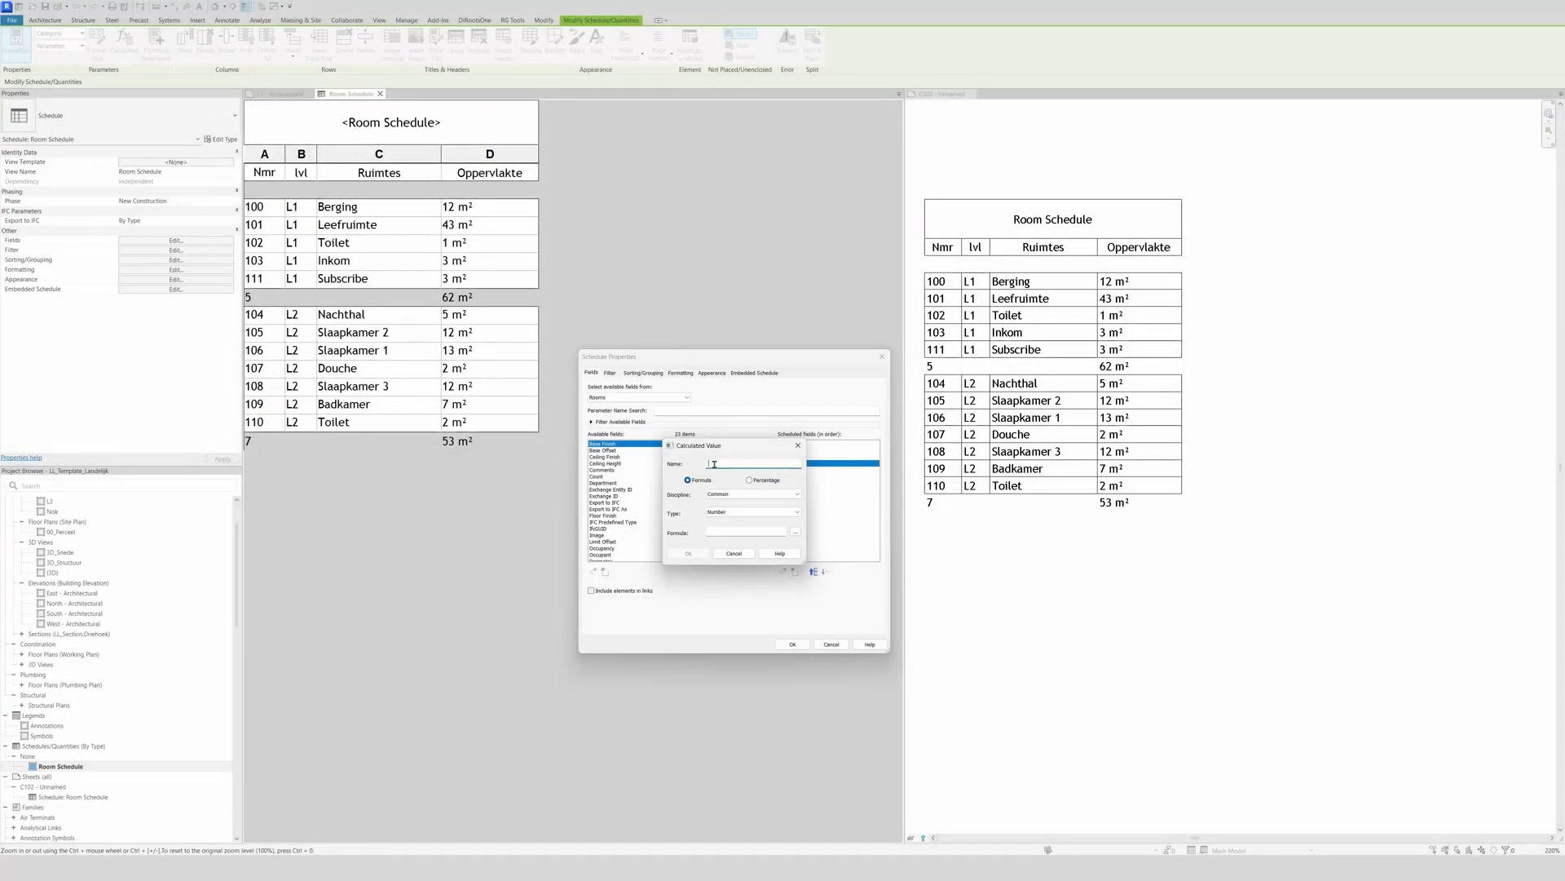
text(percent)
click(709, 463)
key(Delete)
text(P)
Define the calculated value as a percentage of Area by grand total and add it to the schedule
click(715, 494)
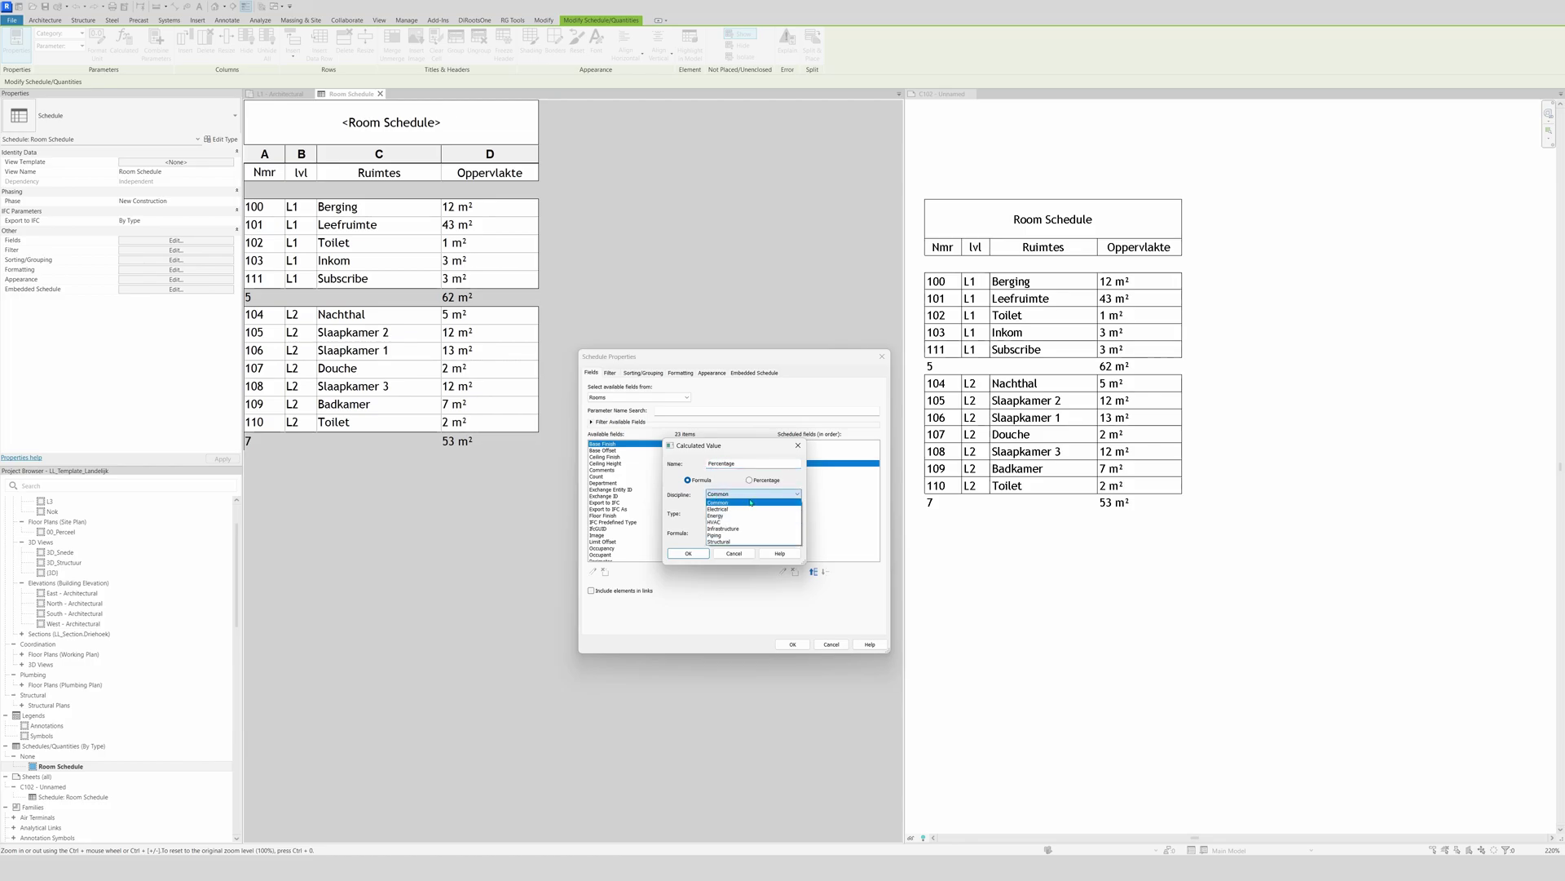
click(715, 495)
click(756, 481)
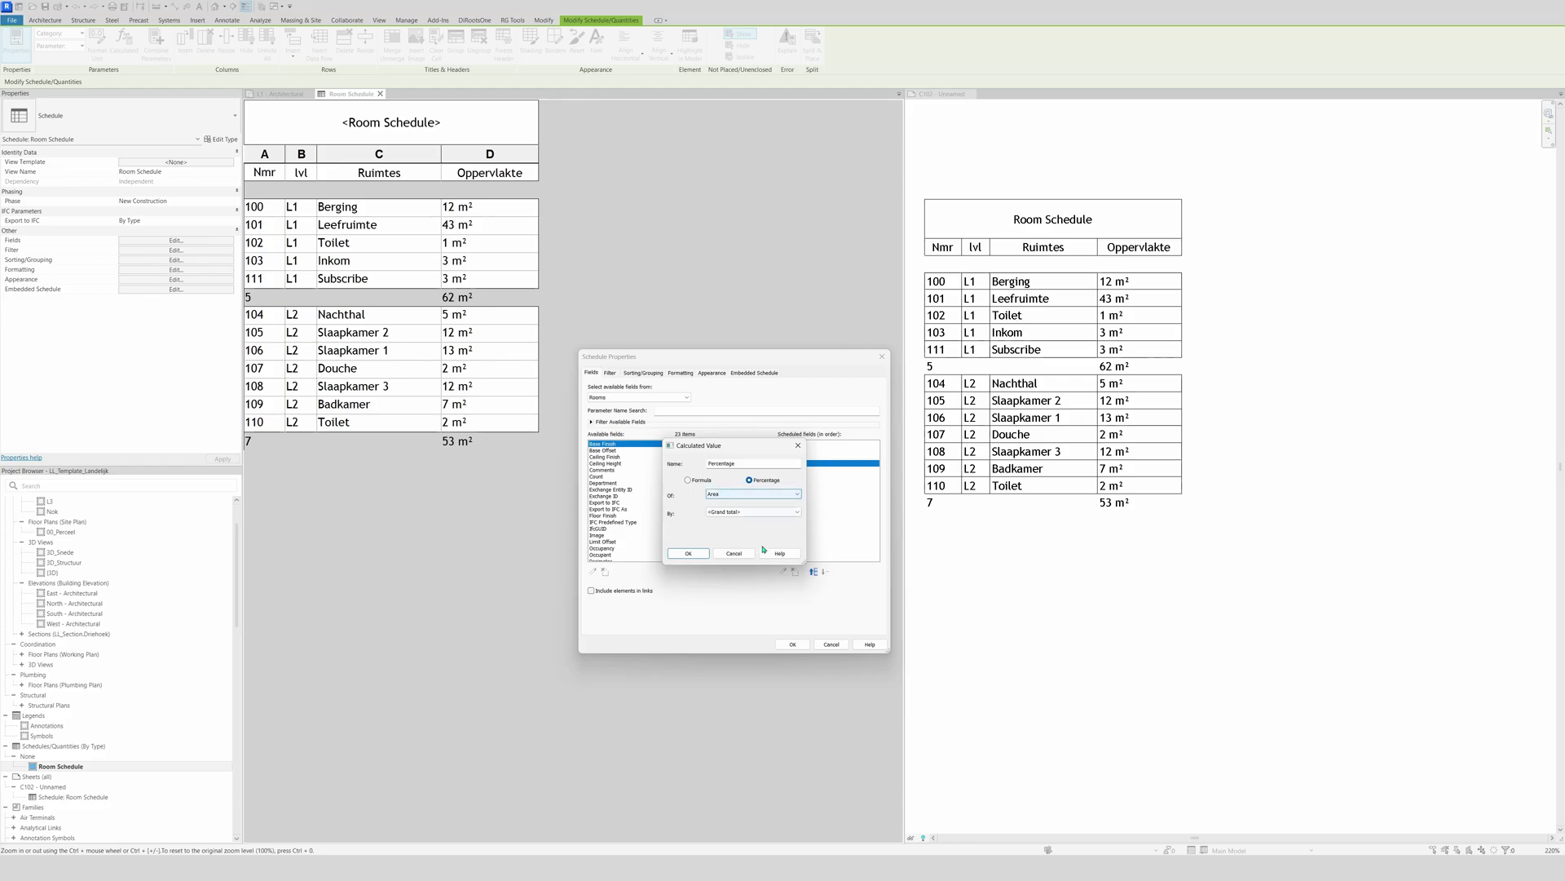
click(688, 553)
click(791, 644)
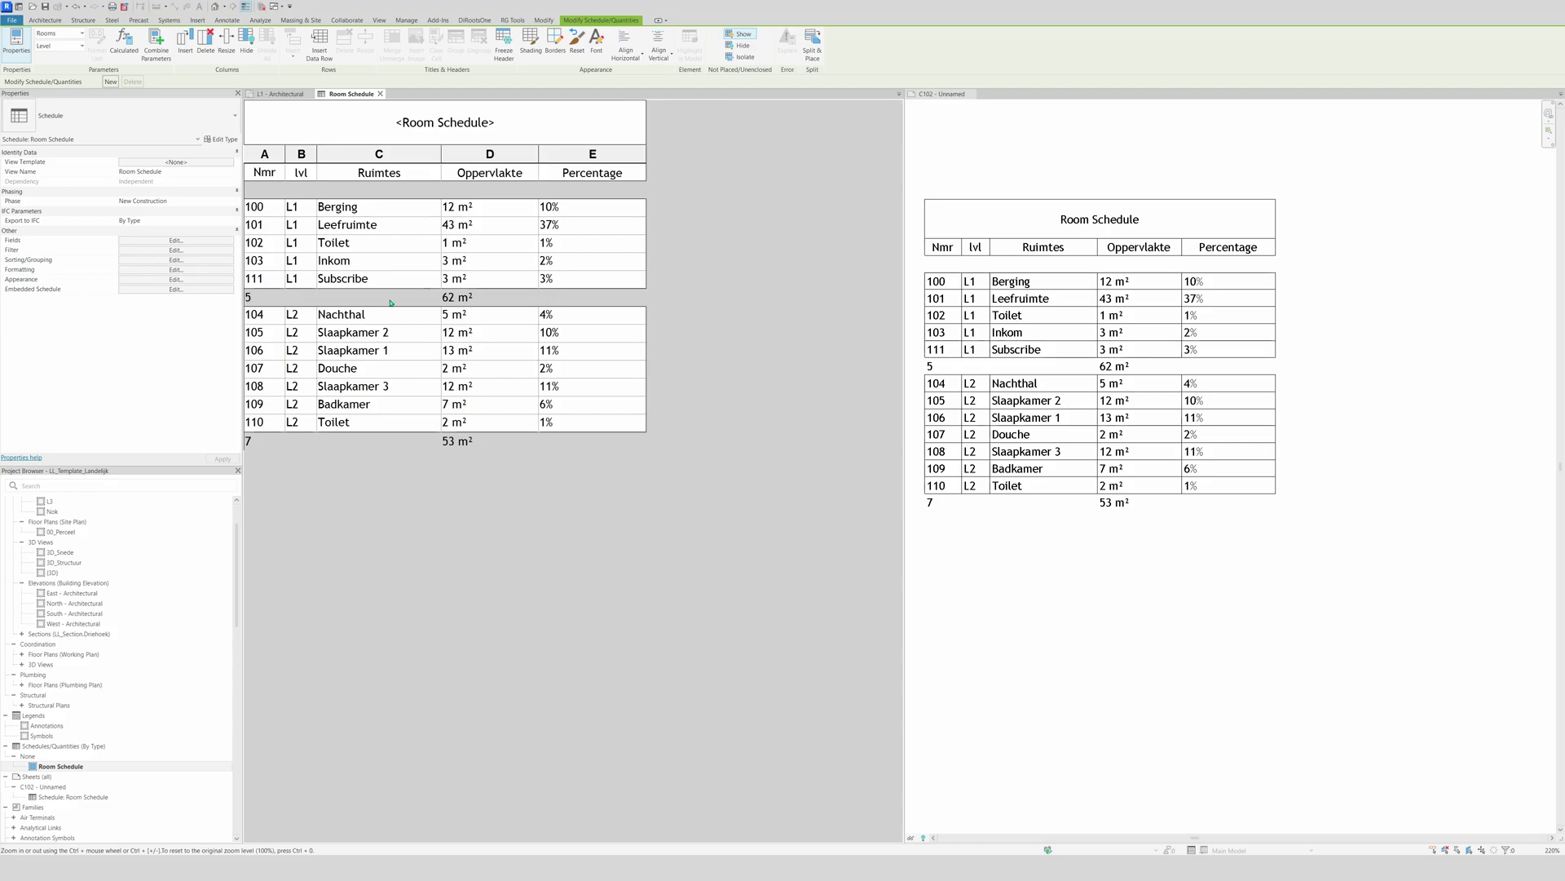
Set the Percentage field's formatting to calculate totals
click(173, 269)
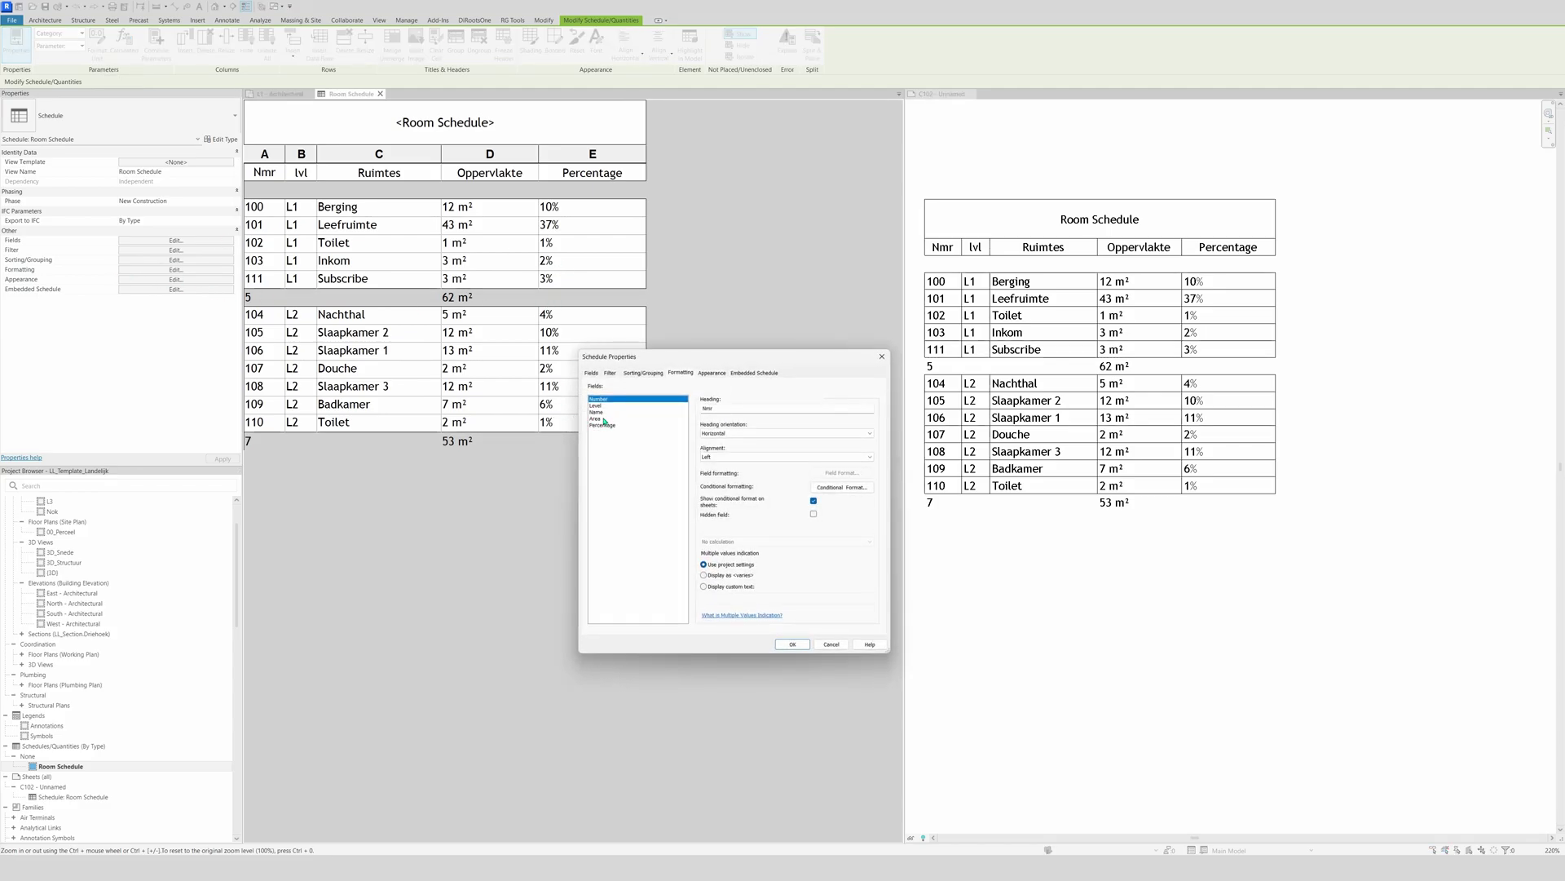
click(604, 424)
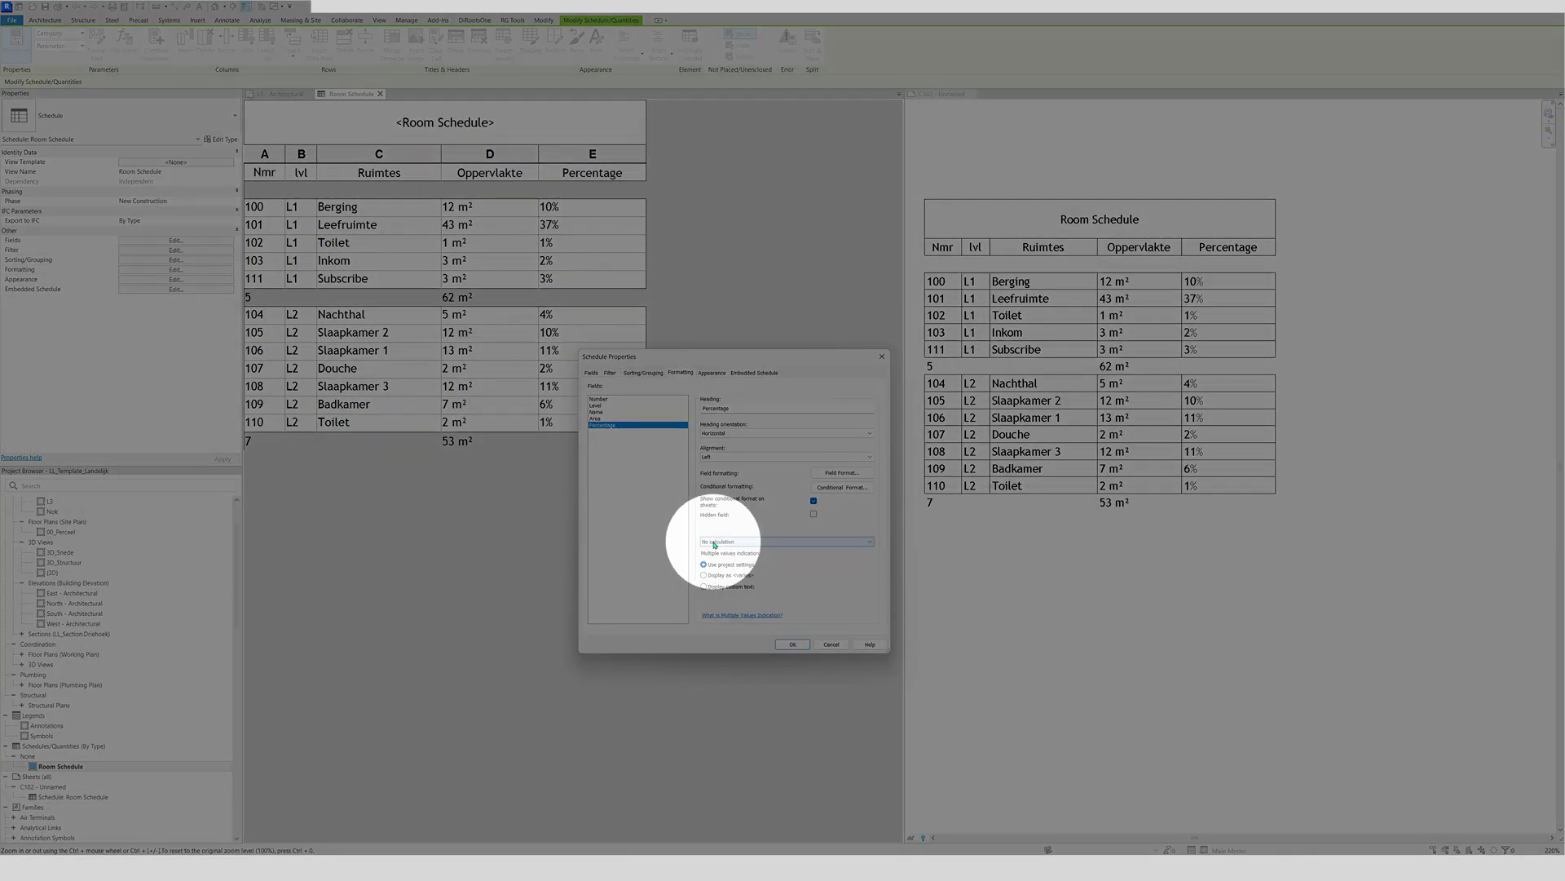
click(733, 542)
click(732, 564)
click(734, 541)
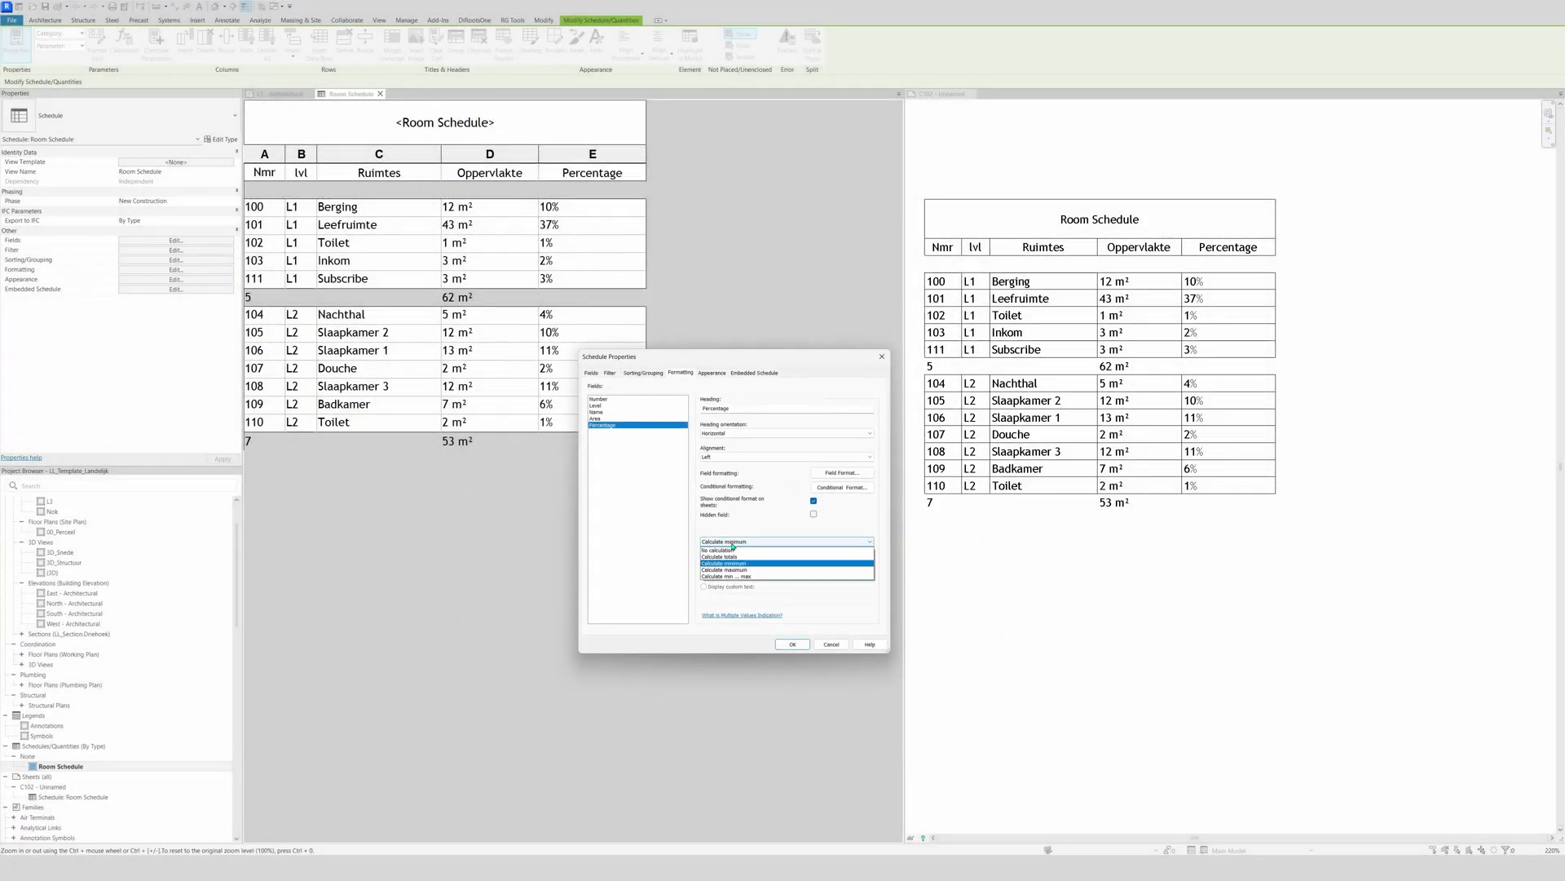
click(732, 557)
click(805, 643)
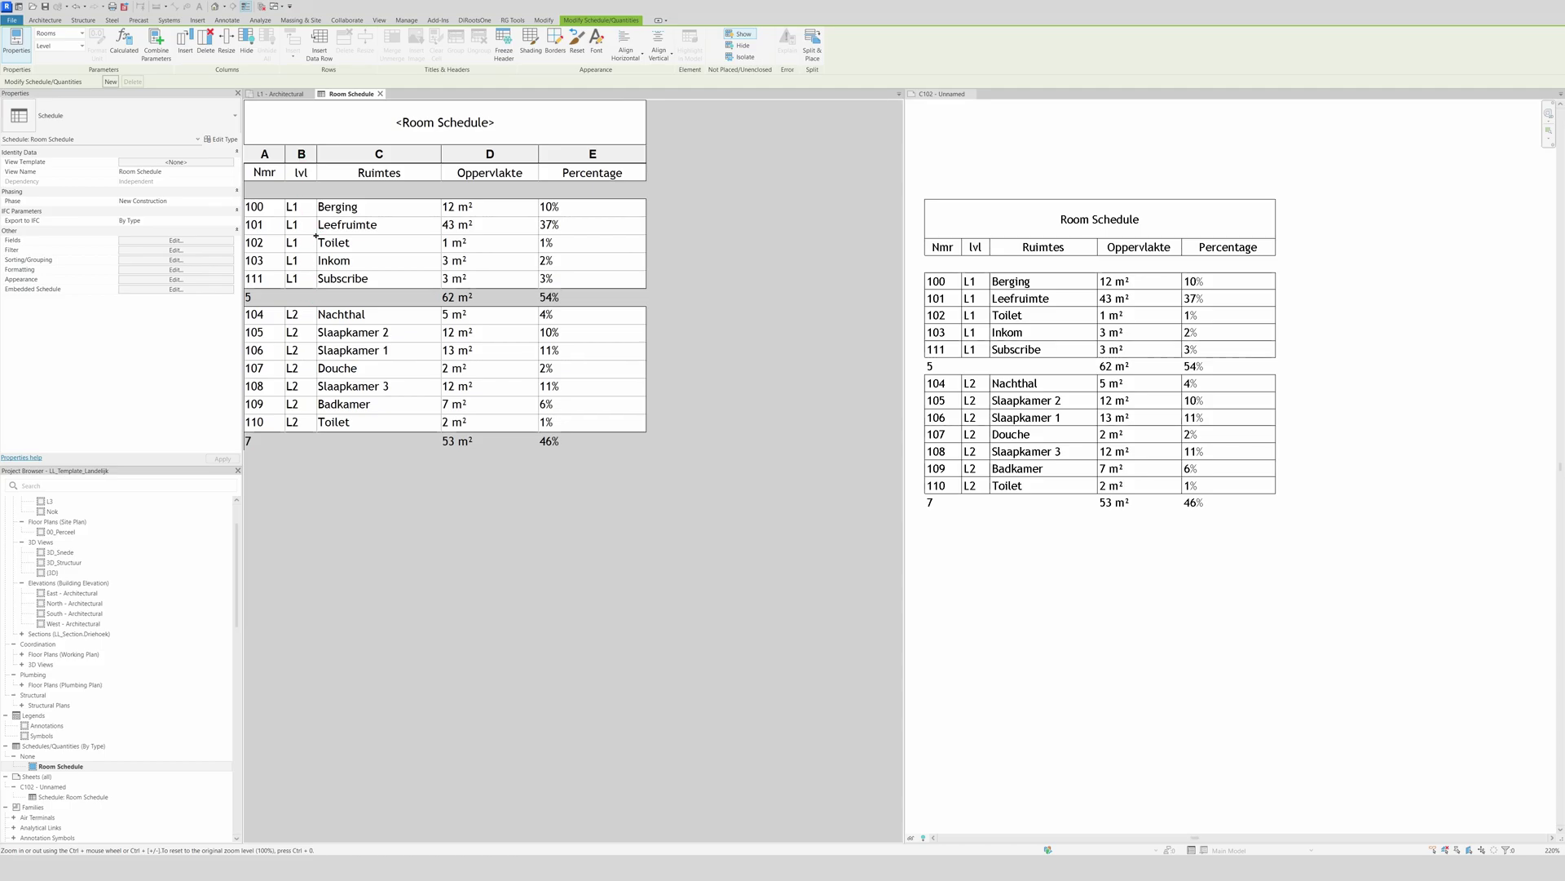
Hide the Number and Level fields in the room schedule
click(157, 272)
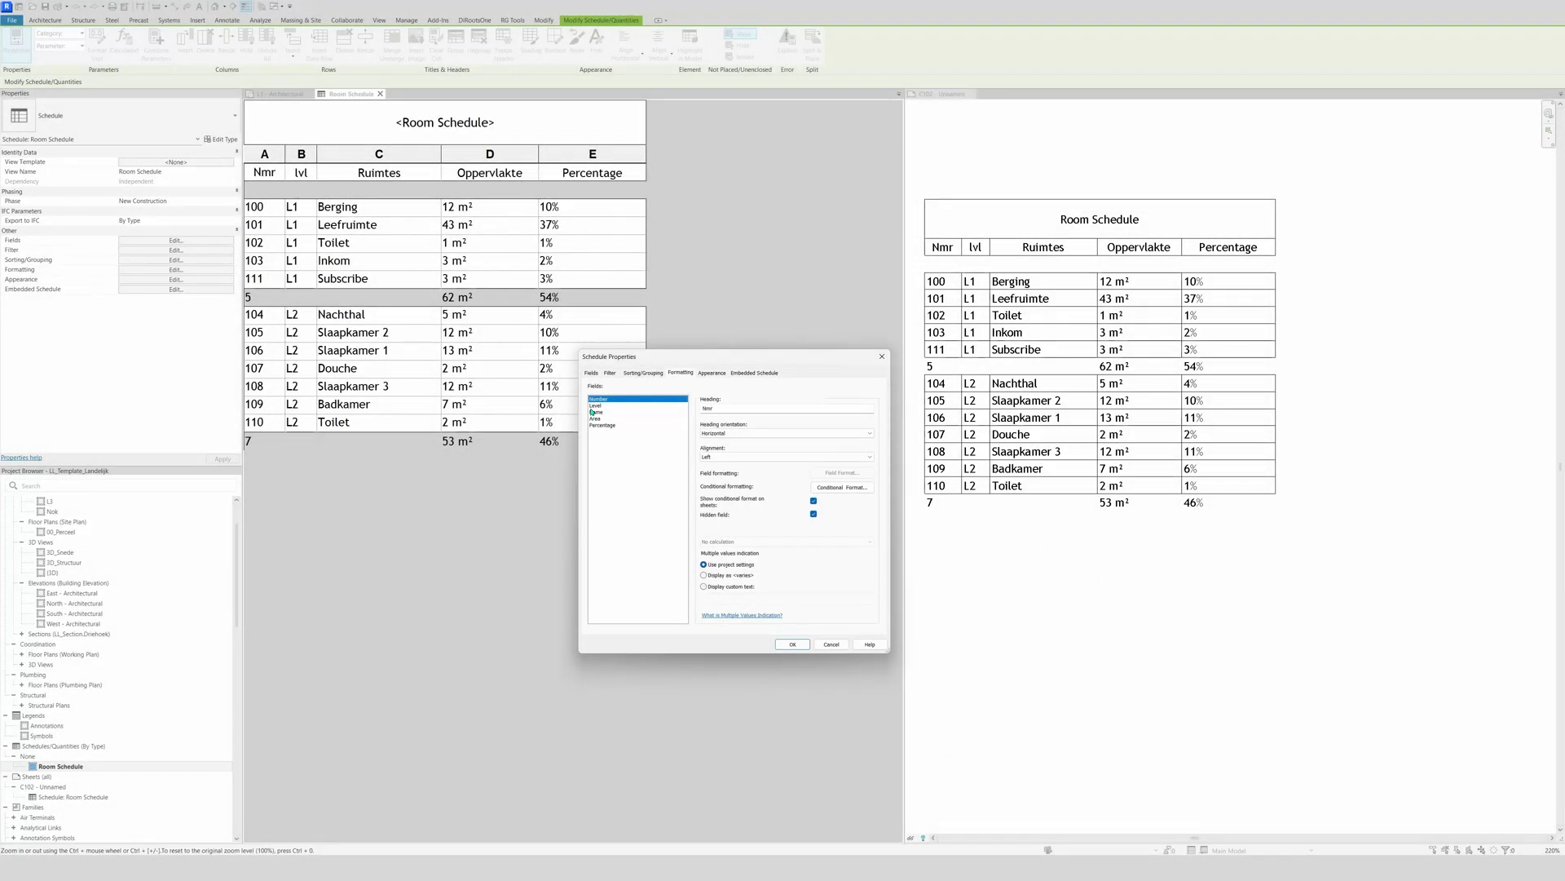
click(594, 405)
click(812, 514)
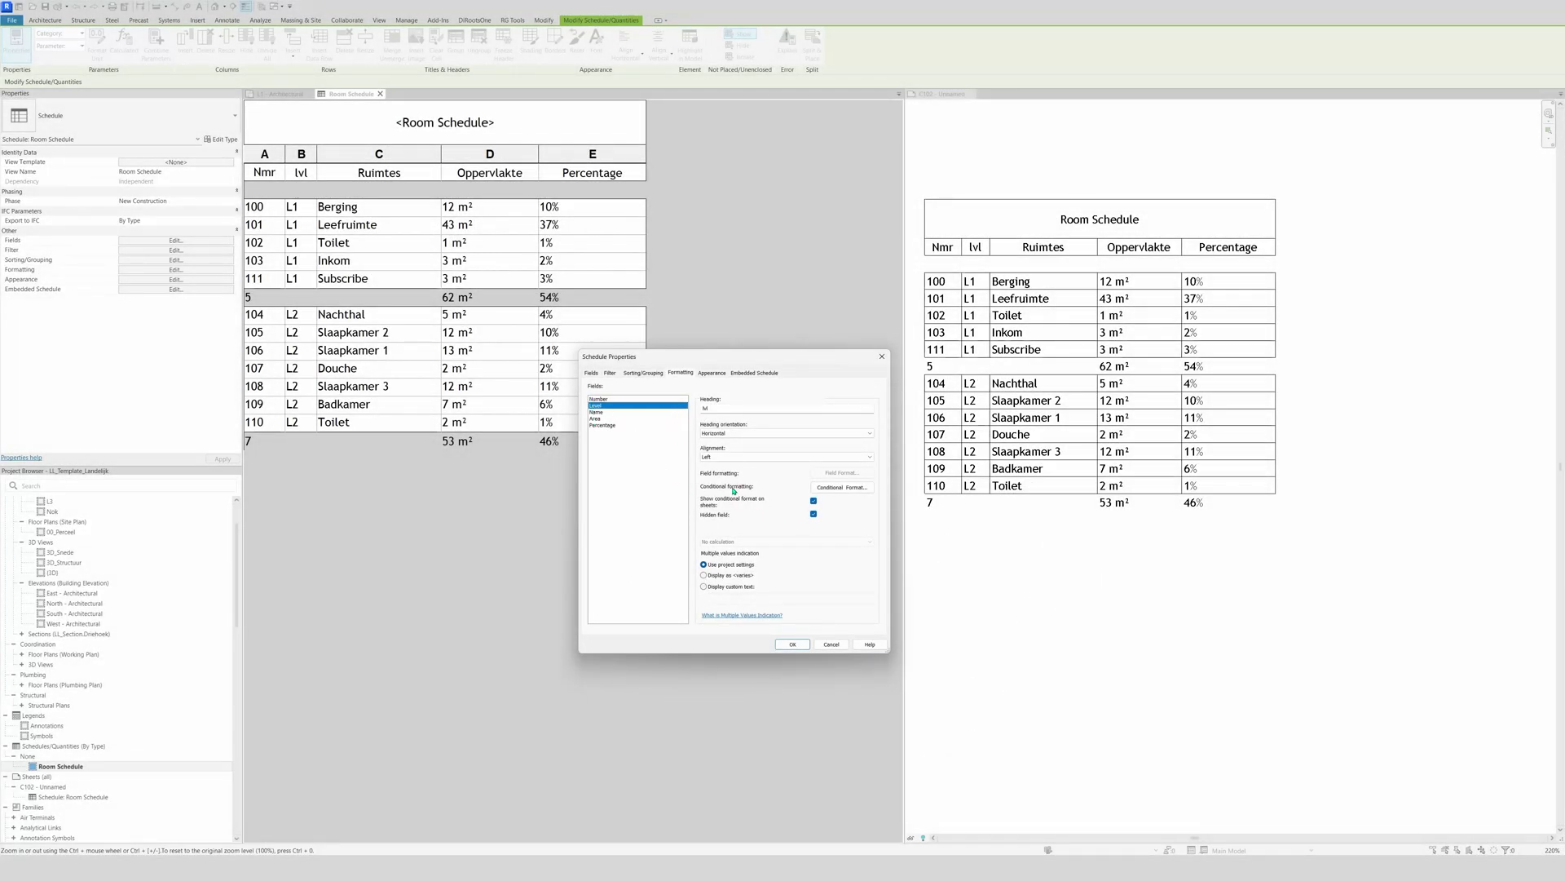
click(793, 644)
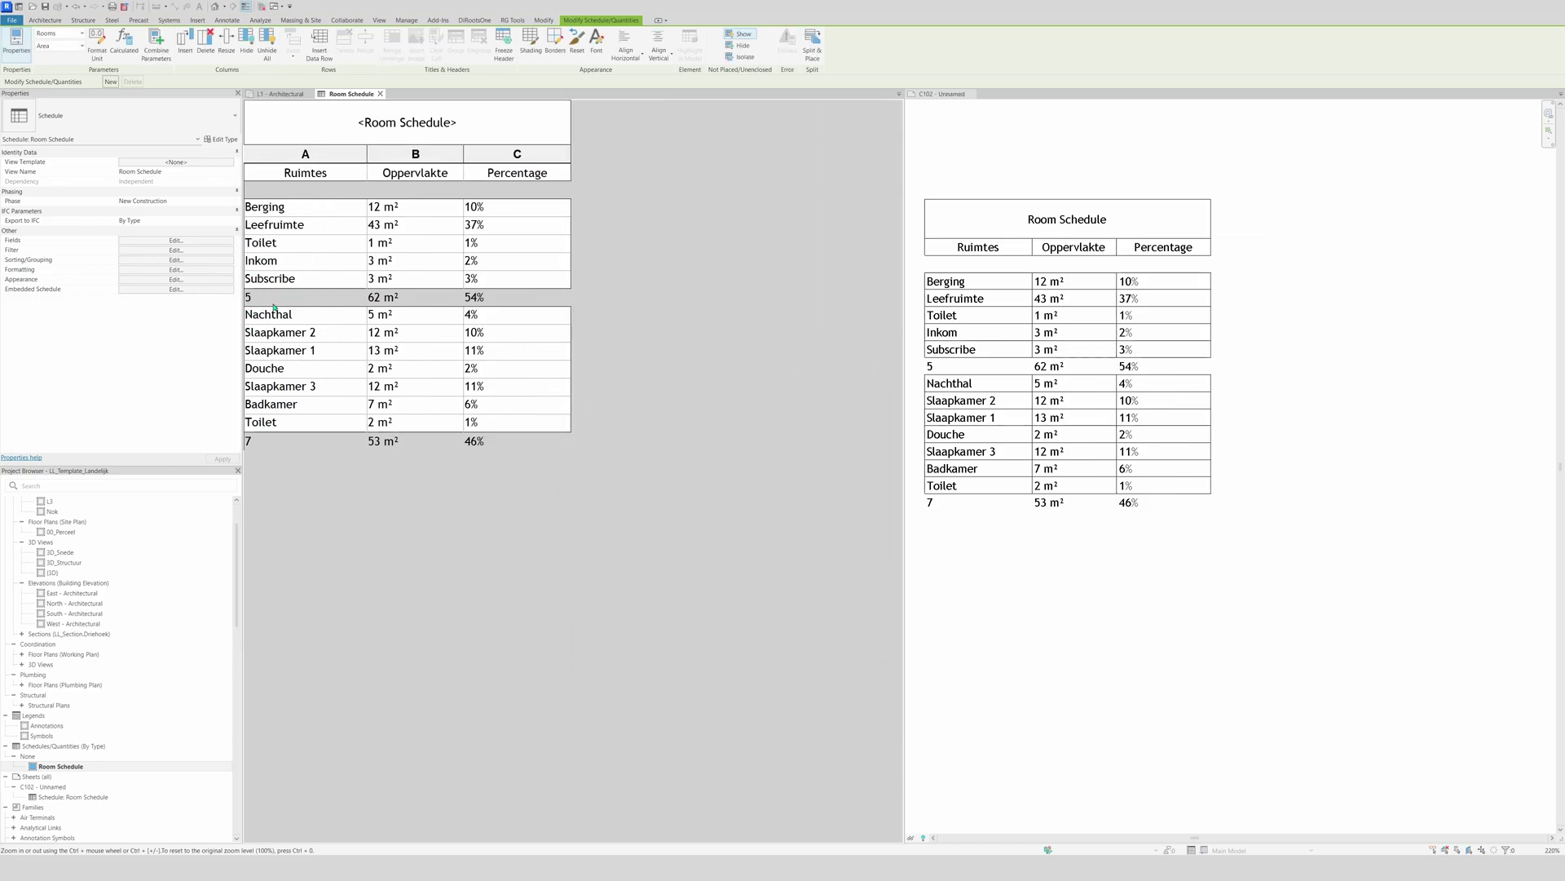
Set the level group footer to totals only and enable grand totals, also showing totals only
click(147, 264)
click(762, 402)
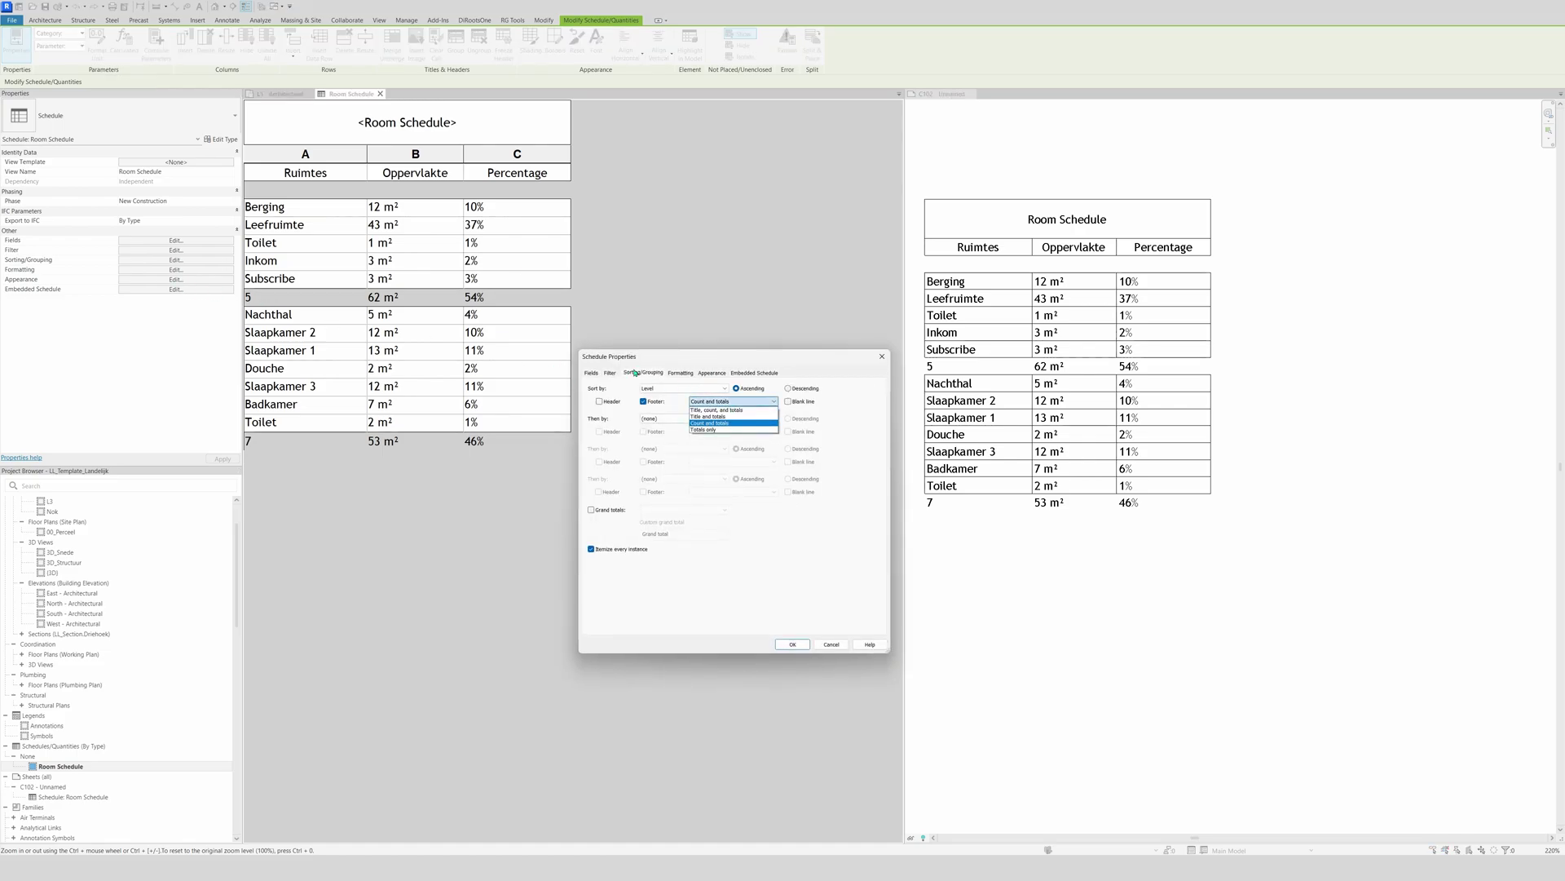
click(766, 429)
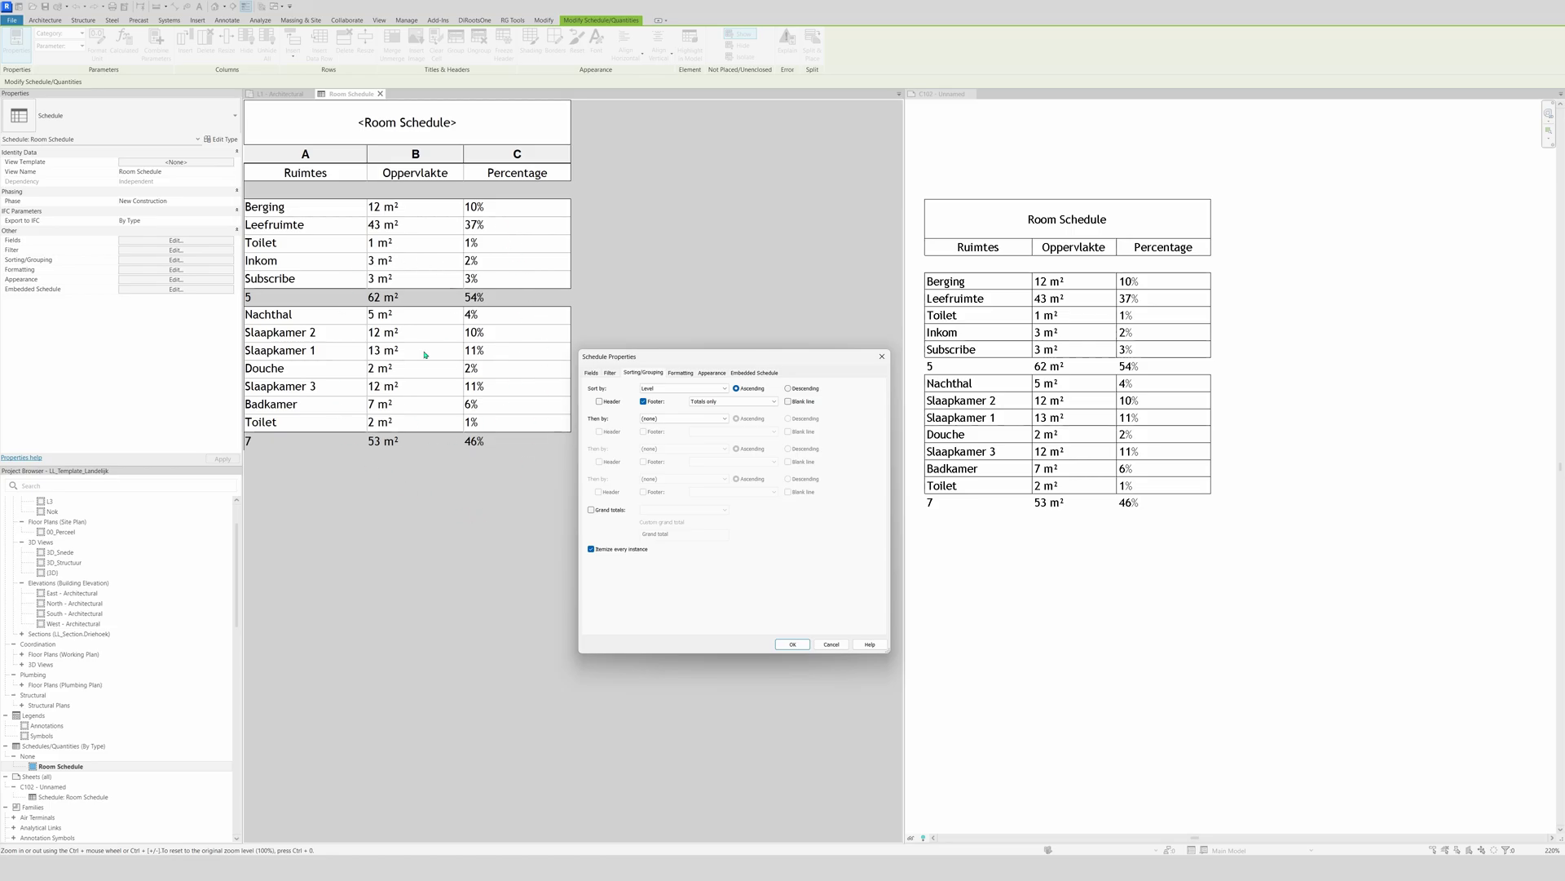
click(610, 512)
click(677, 510)
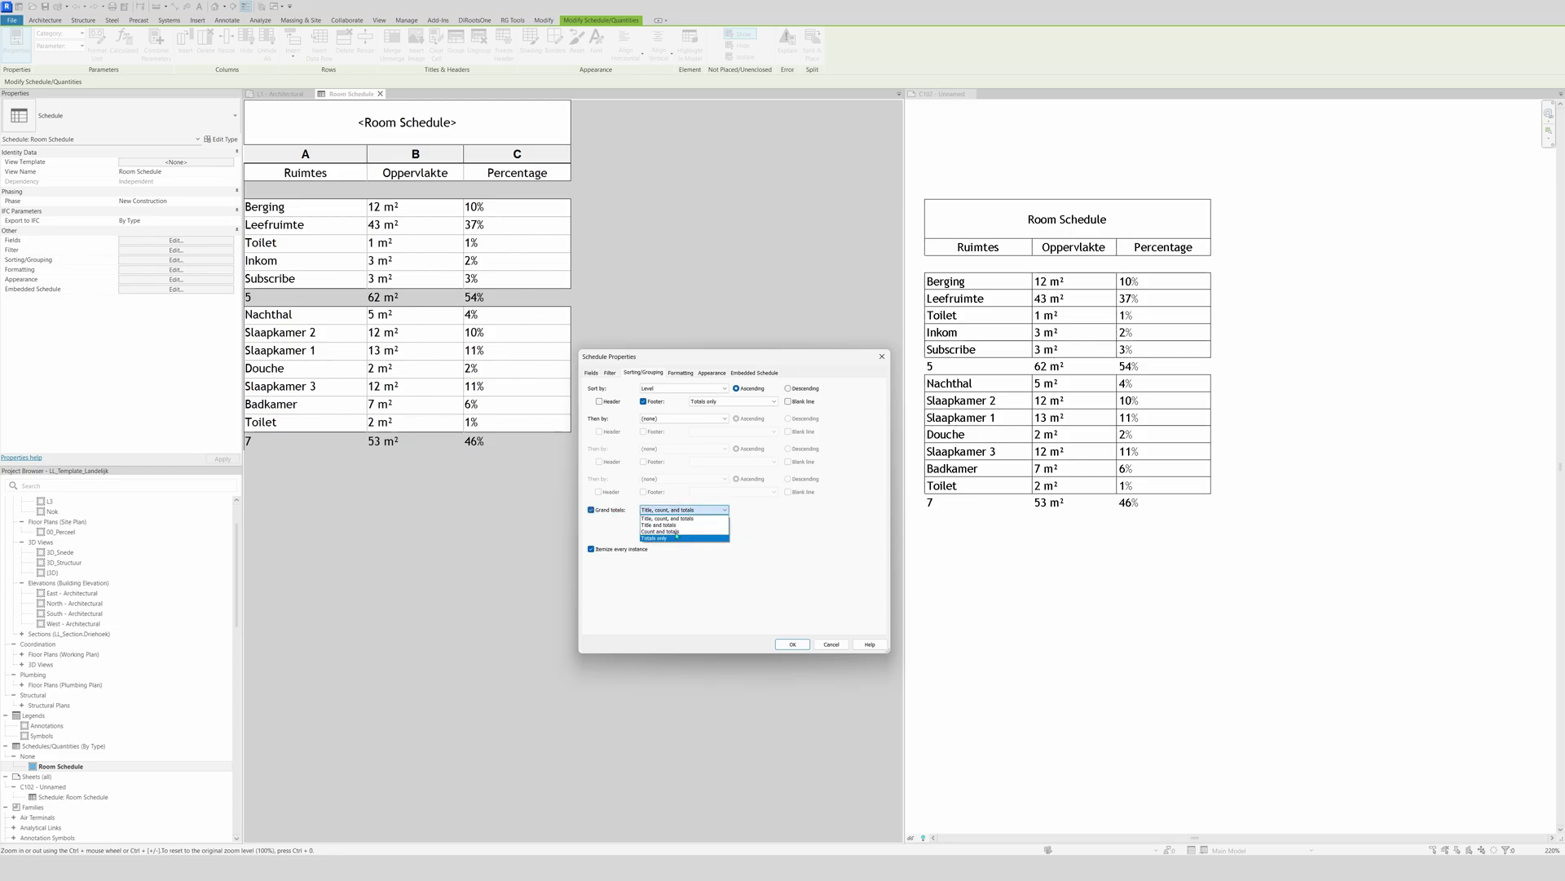
click(664, 538)
click(791, 644)
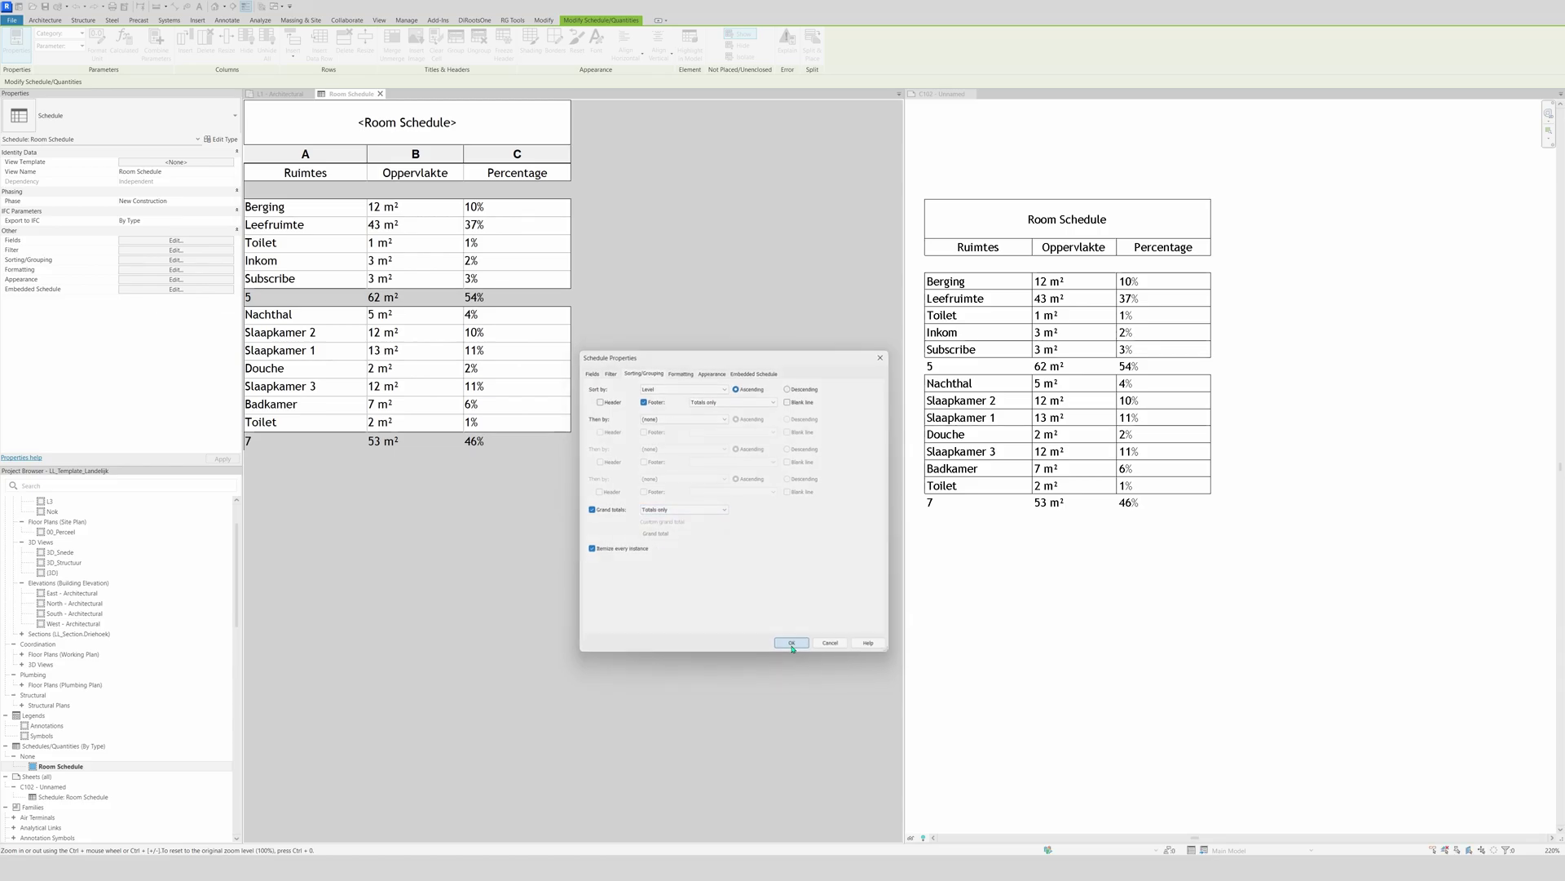
click(394, 472)
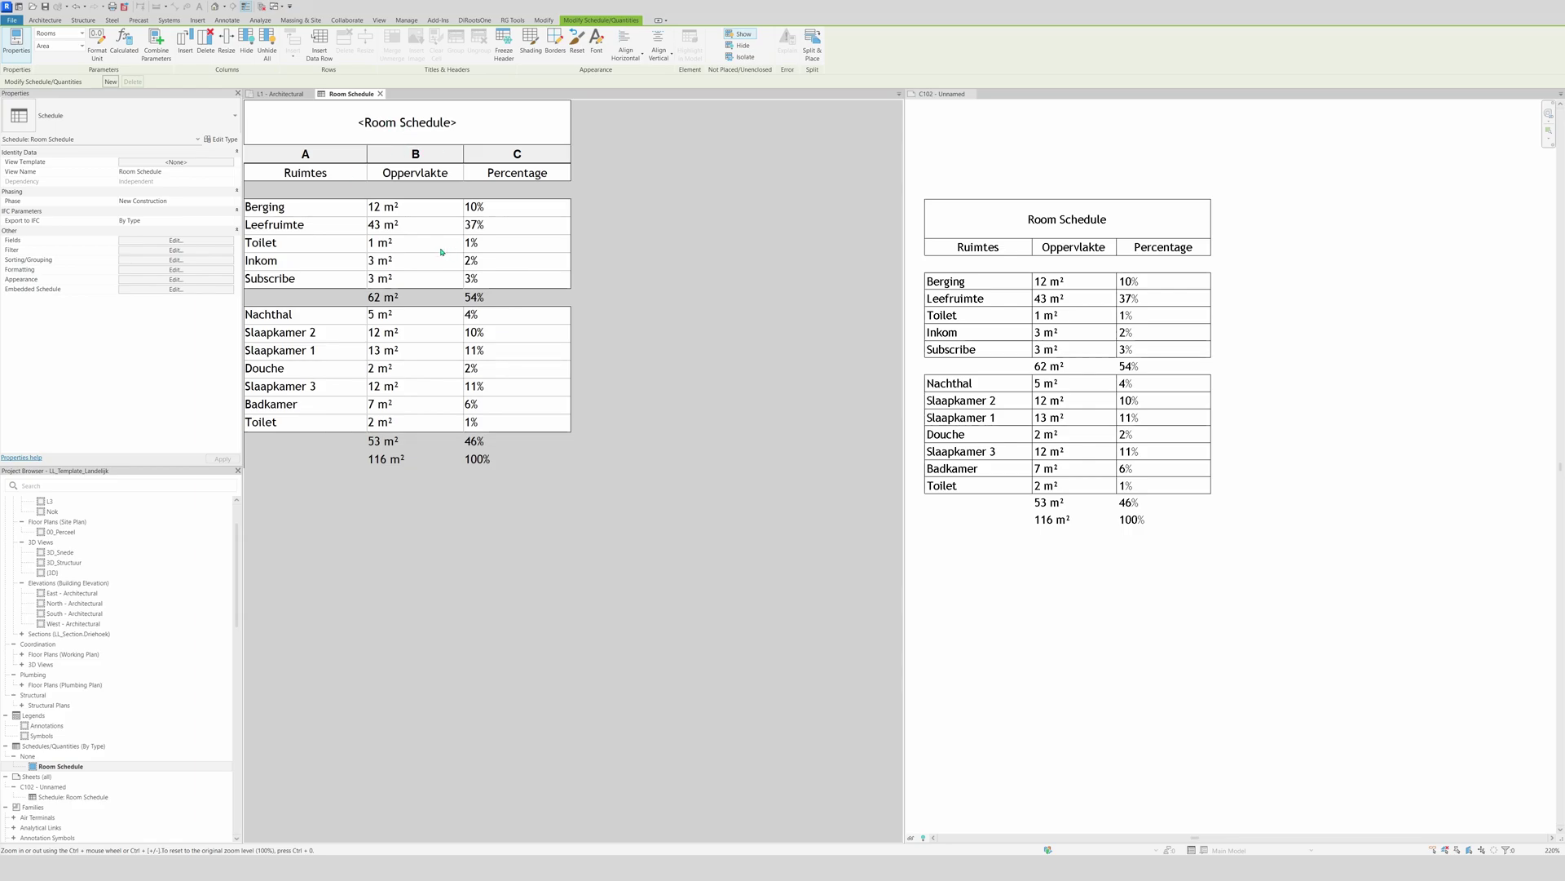
Rename the schedule title to "Rooms Level 1"
click(465, 139)
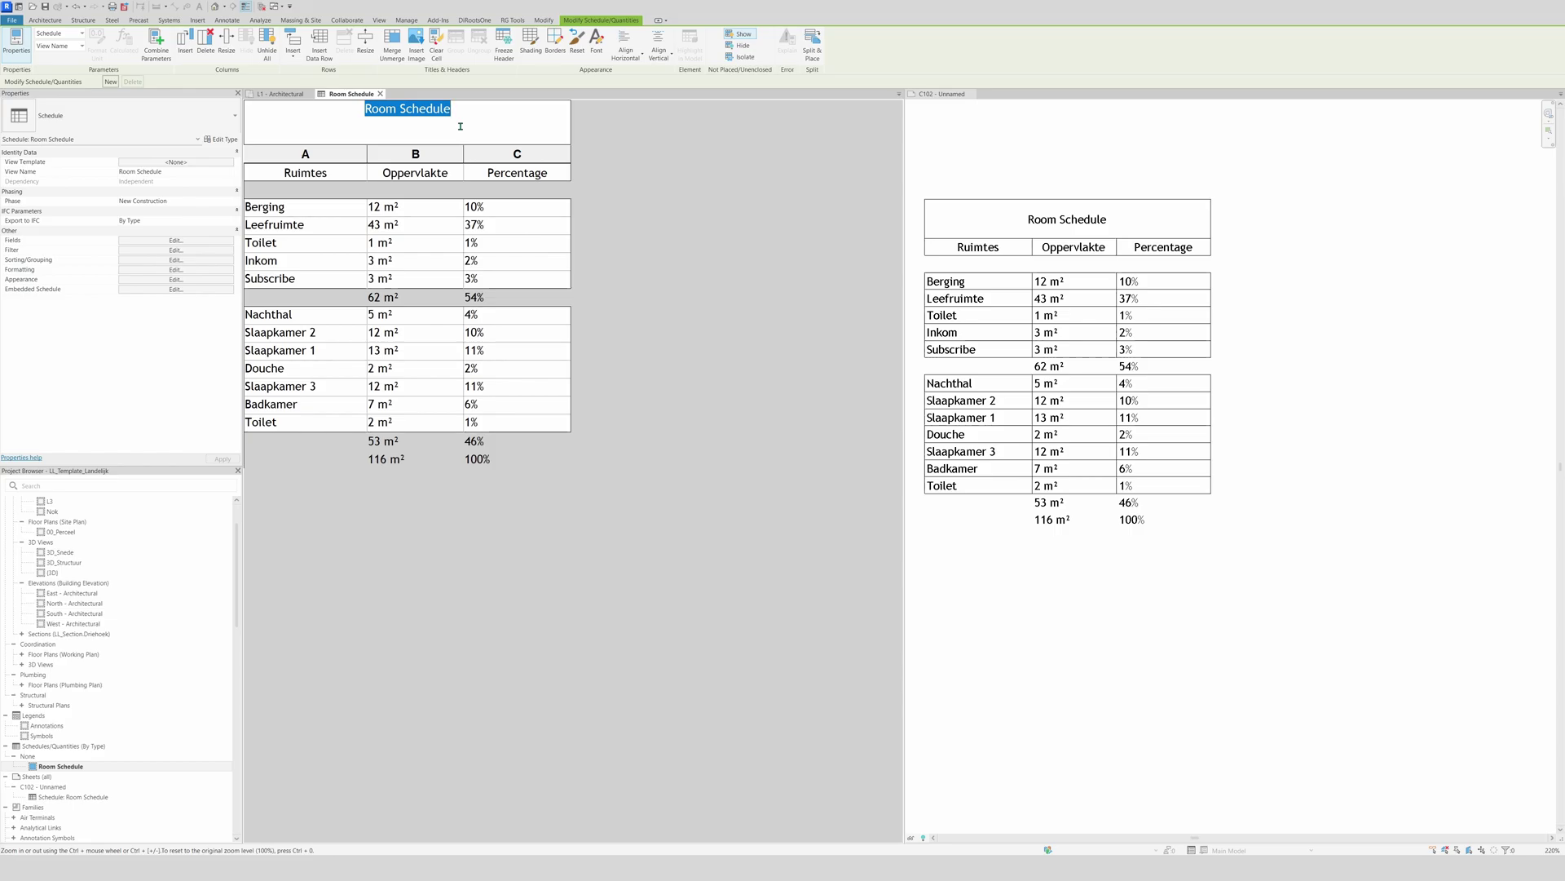
text(Rooms Level 1)
key(Return)
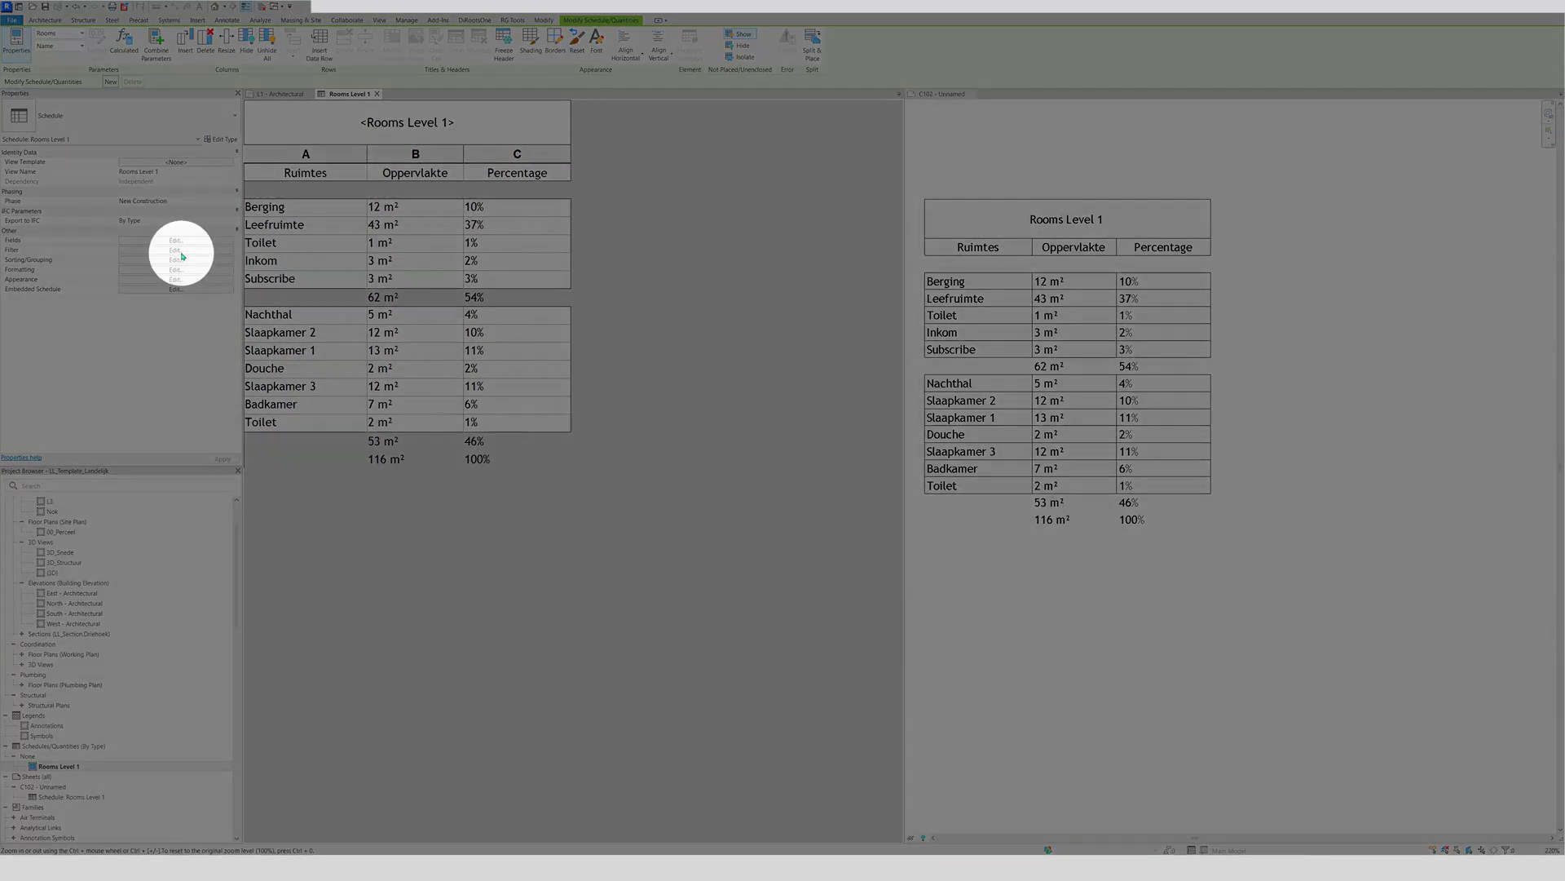
Filter the Rooms Level 1 schedule to rooms whose Level equals L1
click(175, 250)
click(633, 389)
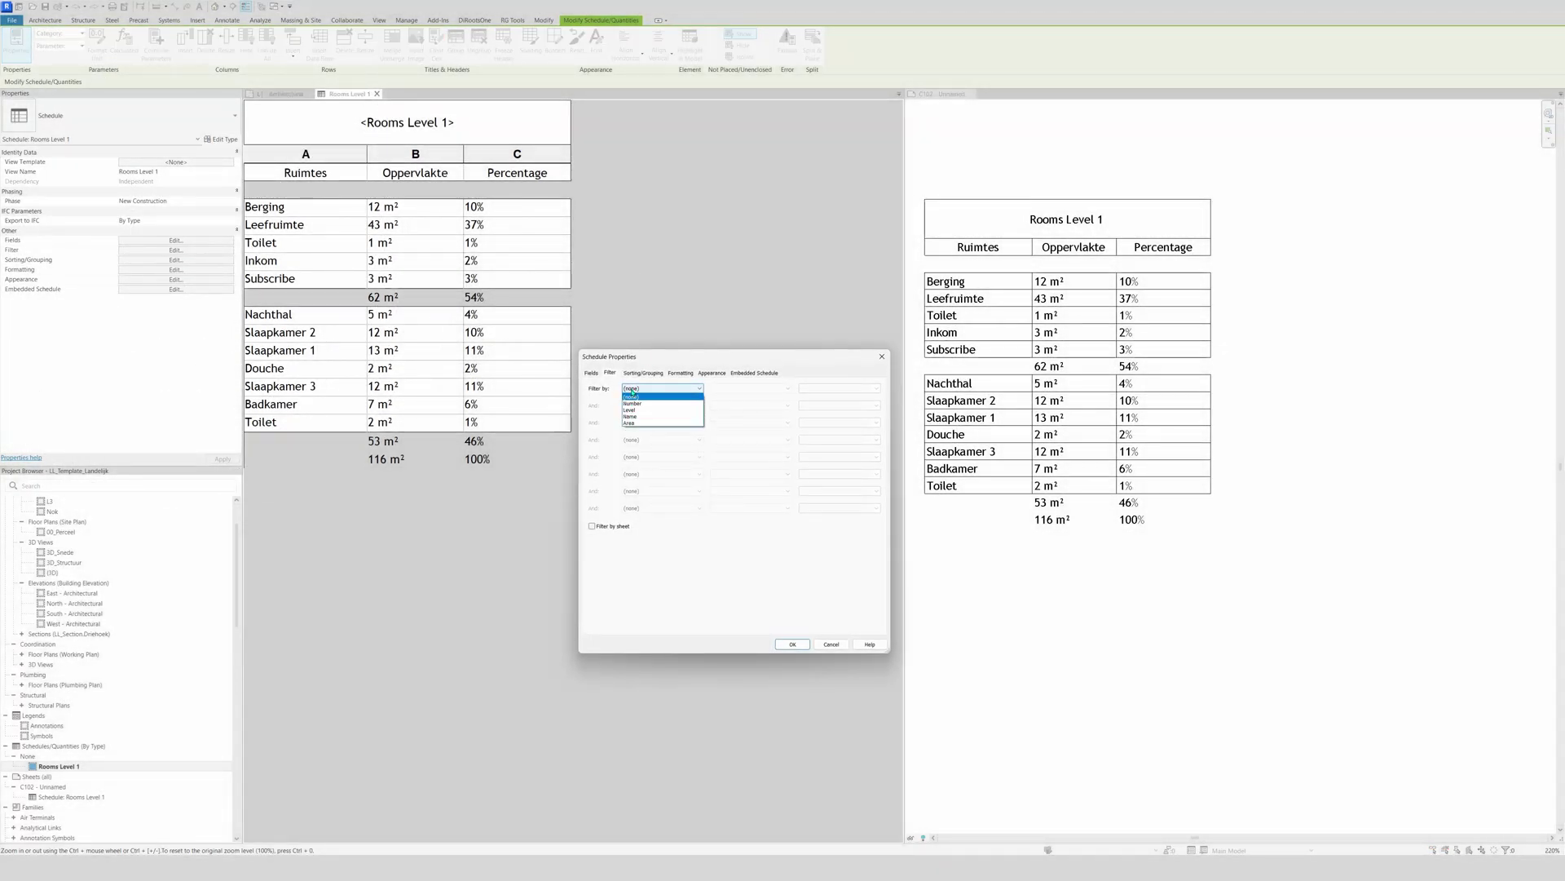
click(646, 411)
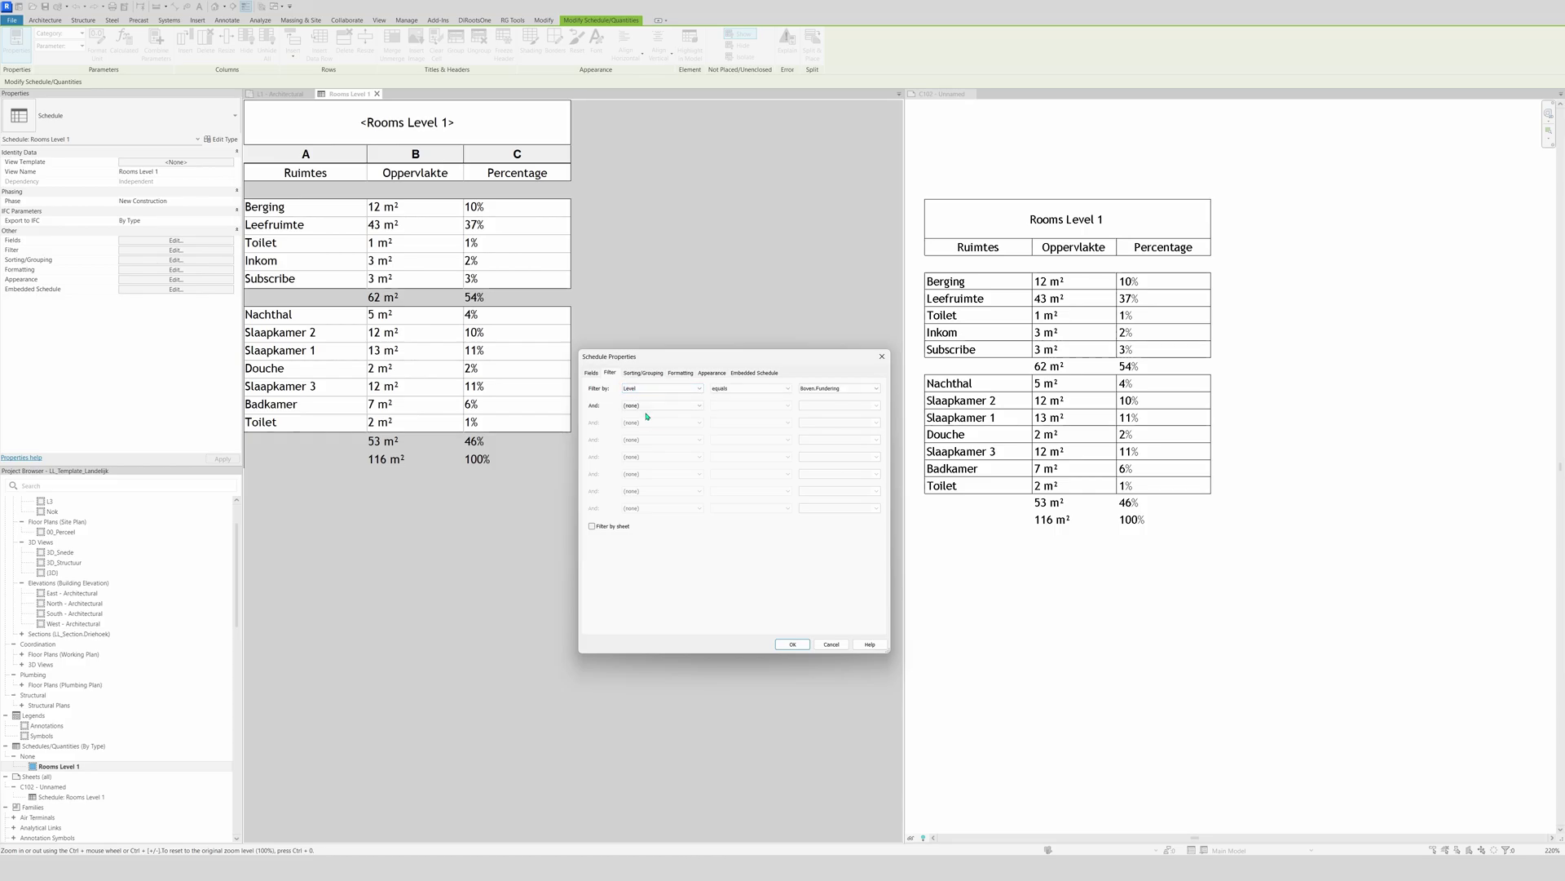
click(856, 390)
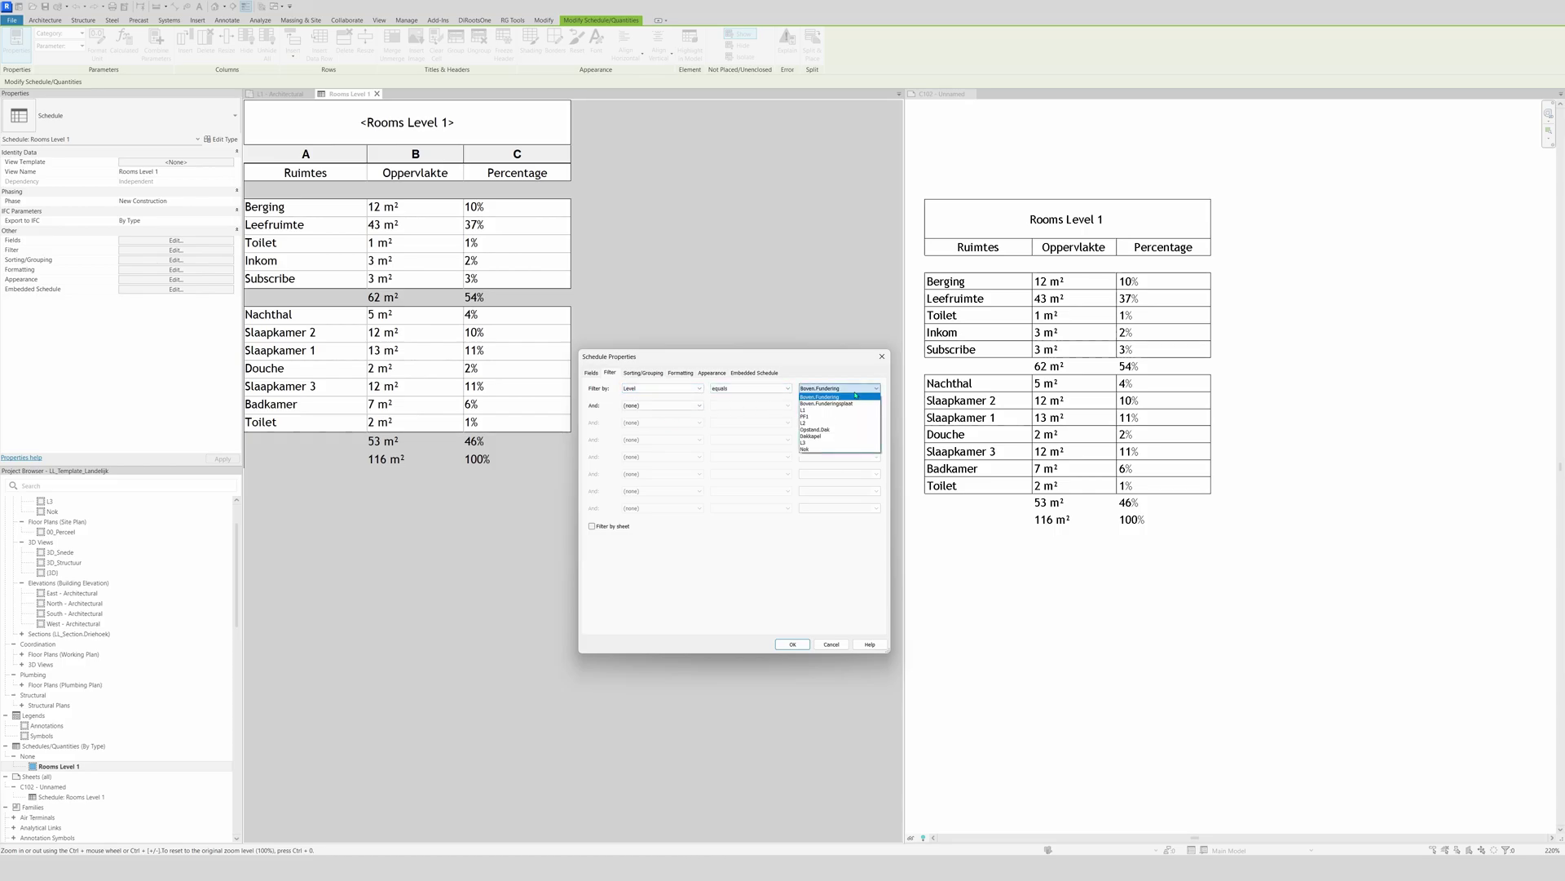
click(815, 409)
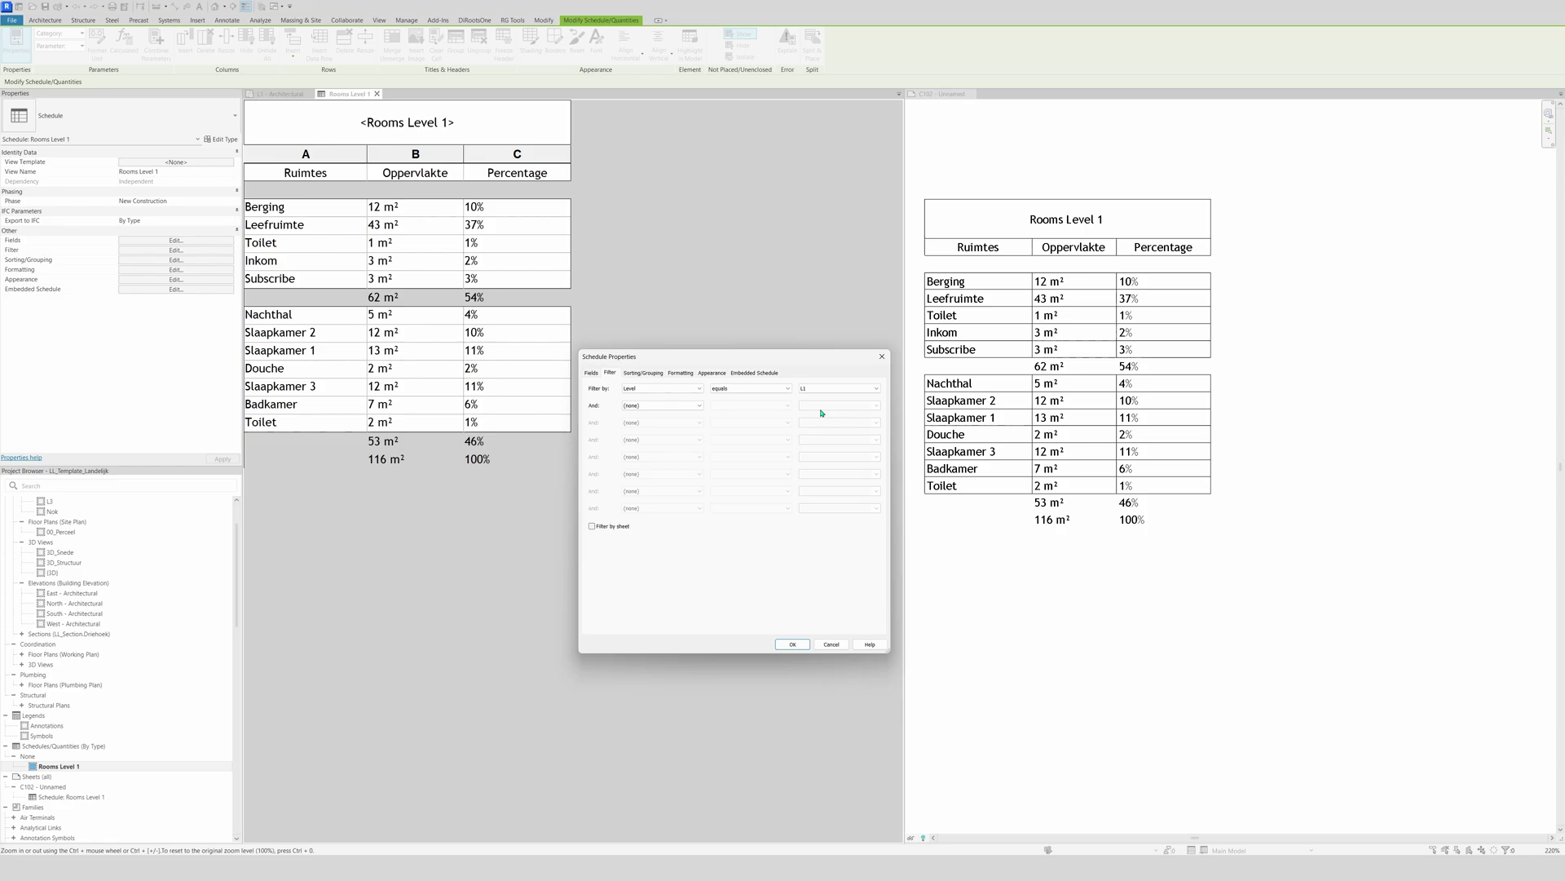
Remove the group footer from the Rooms Level 1 schedule and sort its rows by Area
click(641, 374)
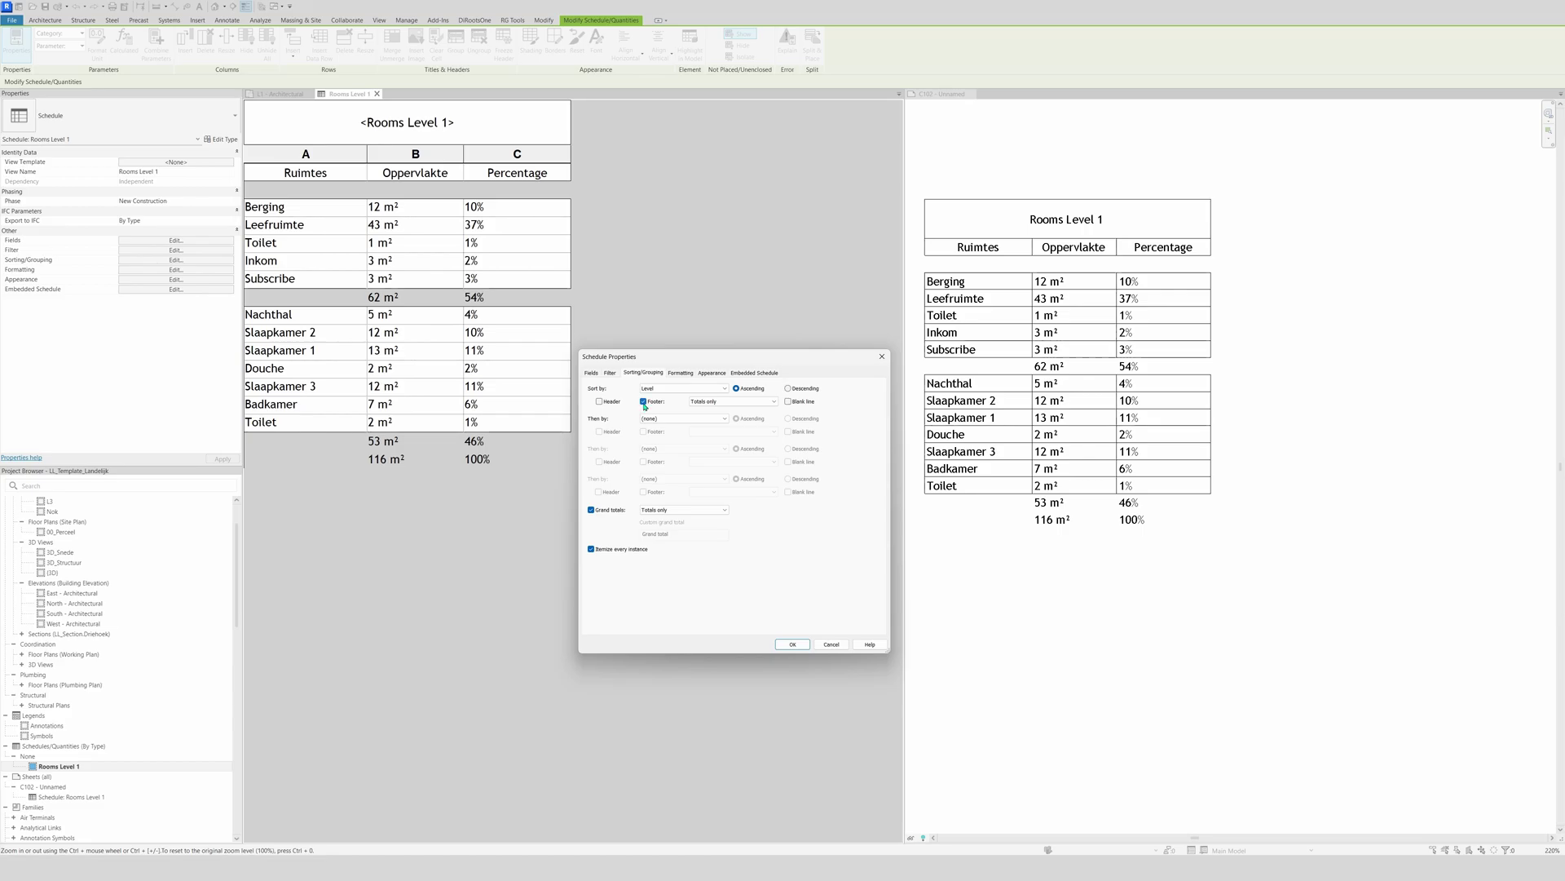
click(643, 401)
click(689, 388)
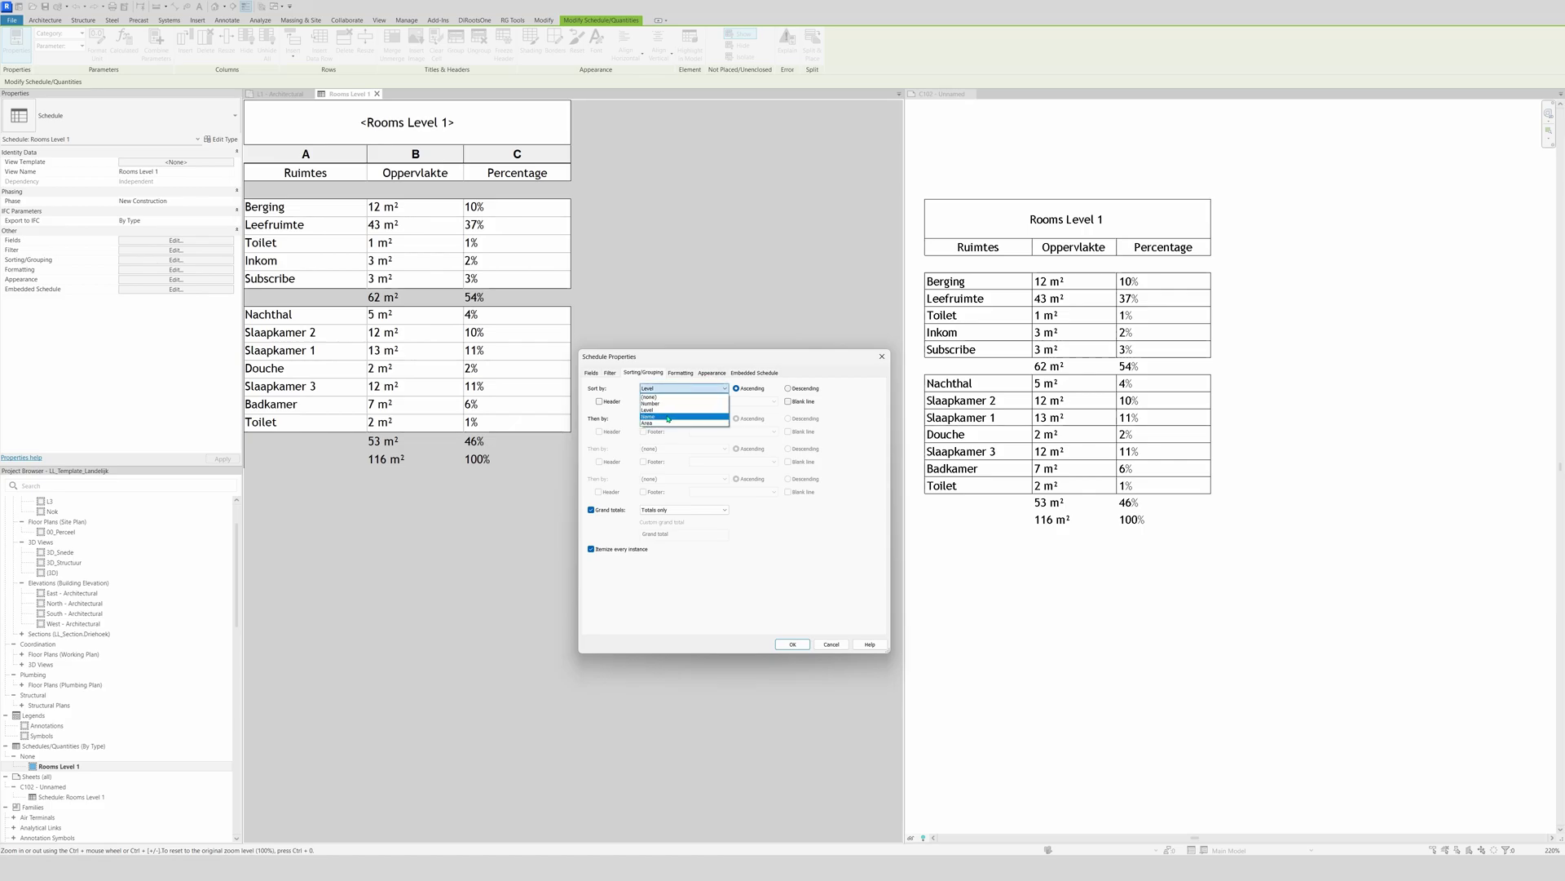
click(668, 423)
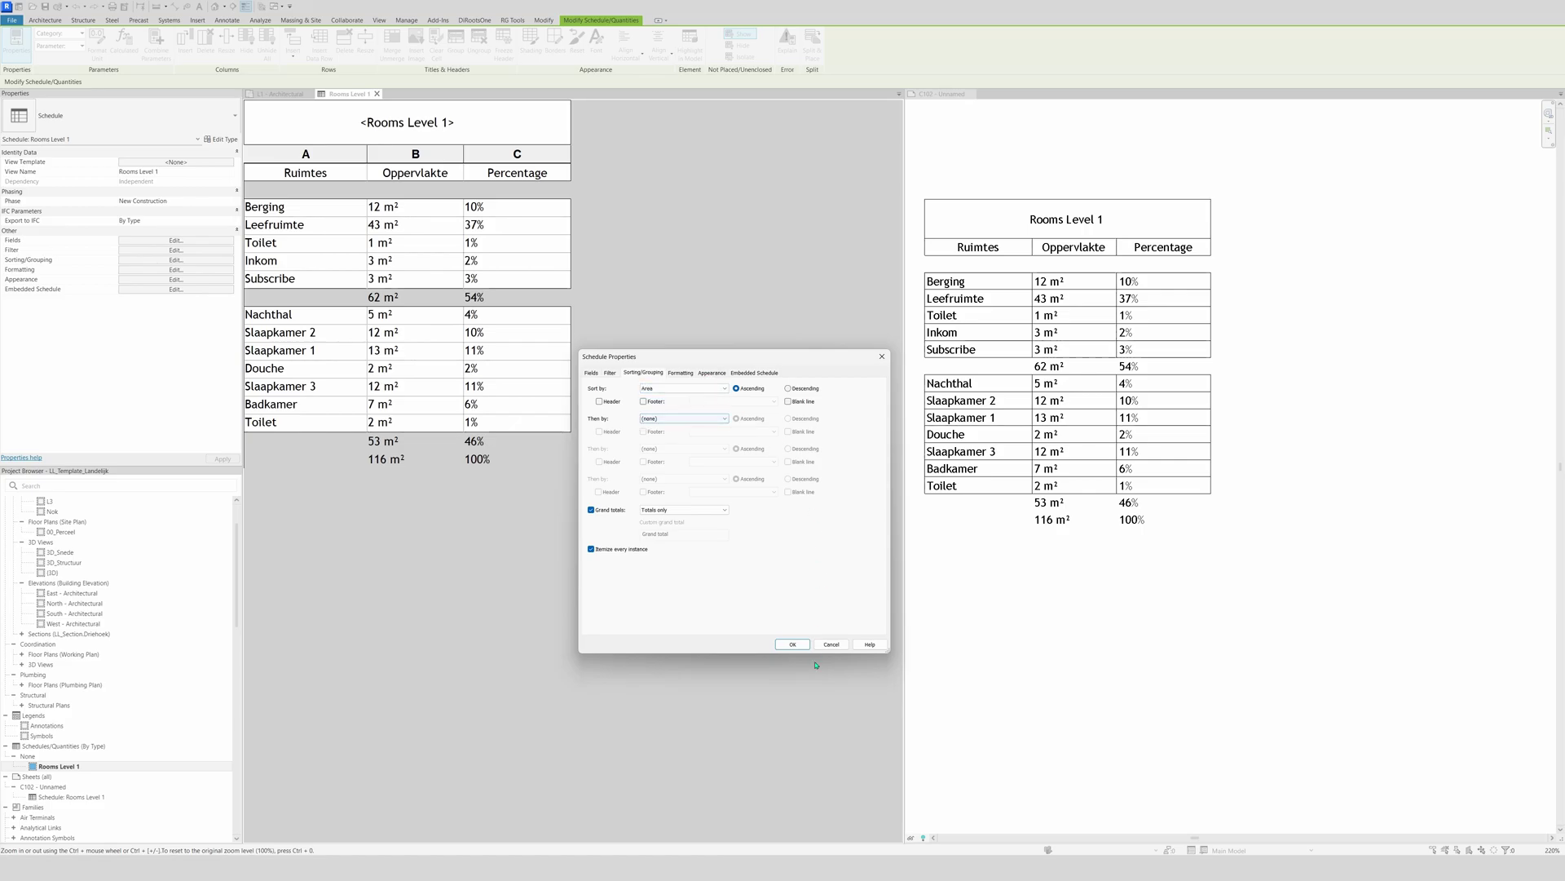
click(793, 645)
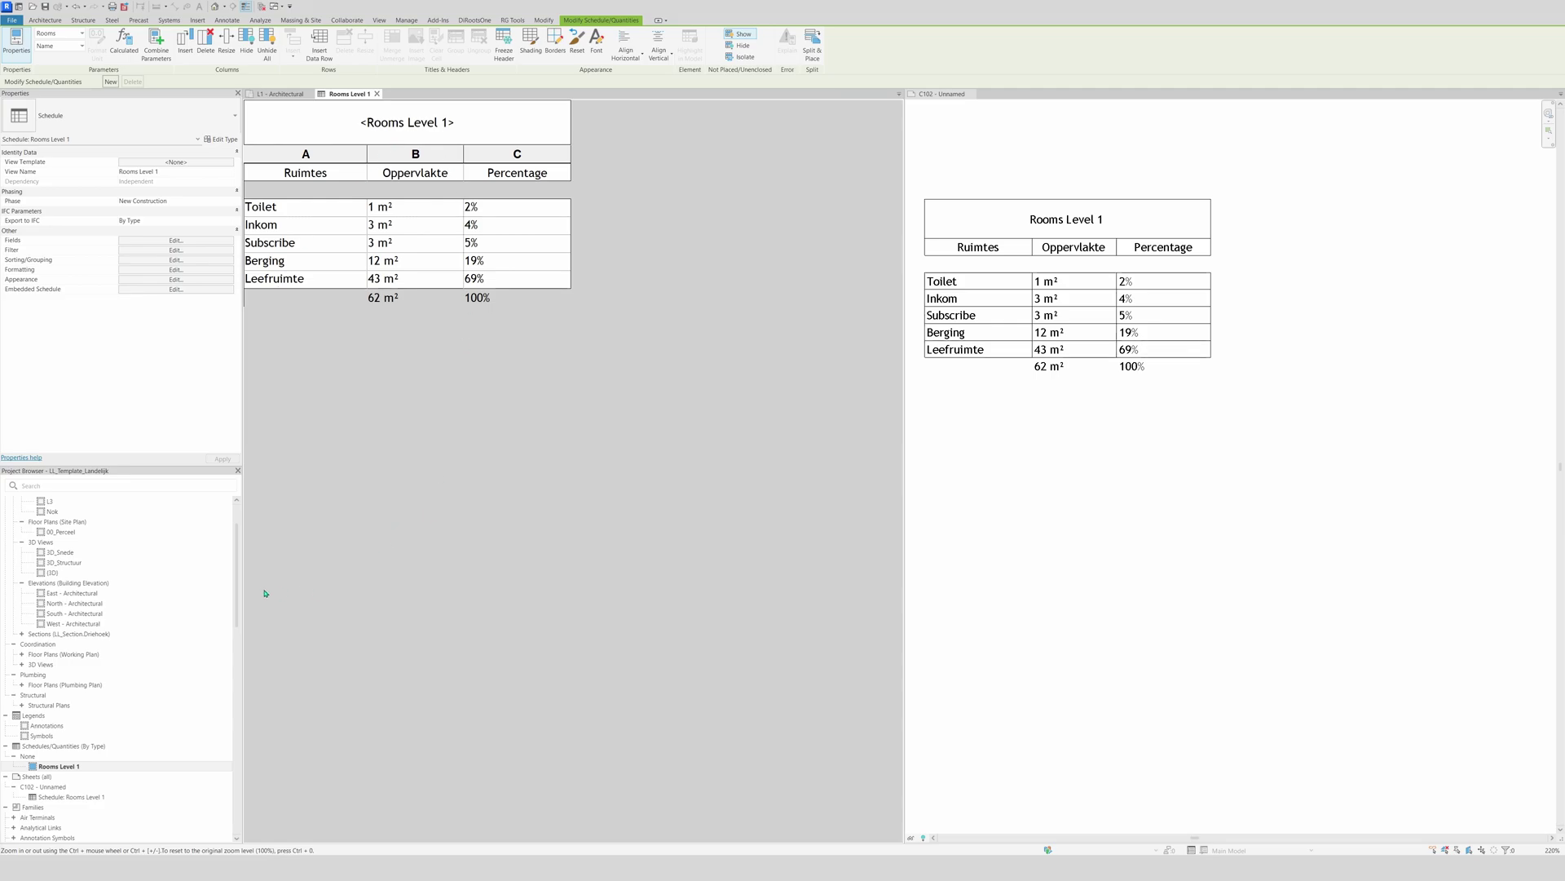
Duplicate the Rooms Level 1 schedule
right_click(69, 767)
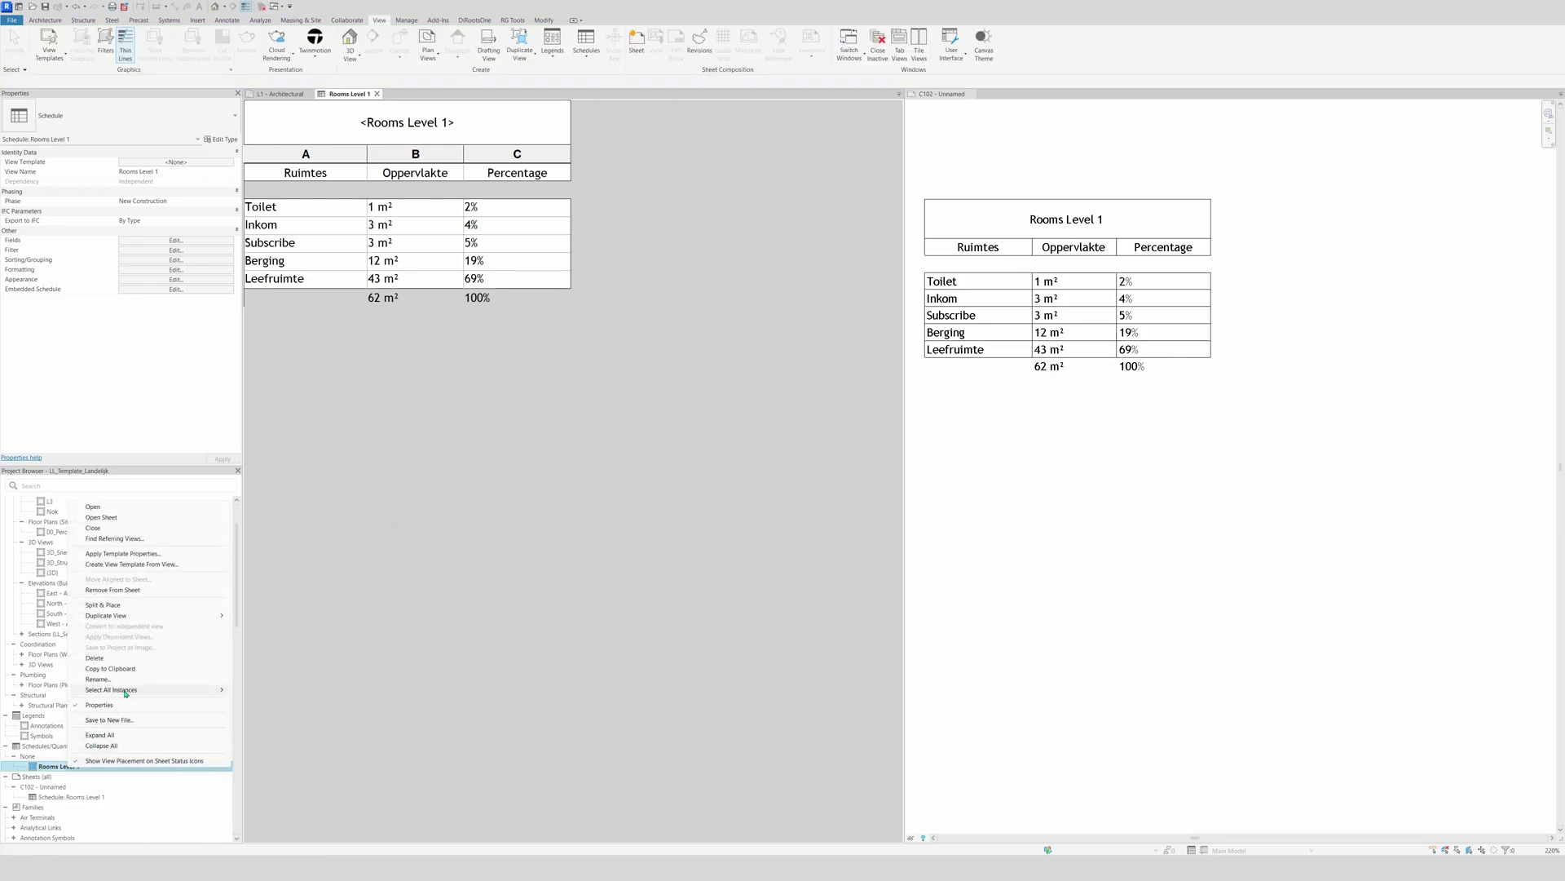
mouse_move(170, 616)
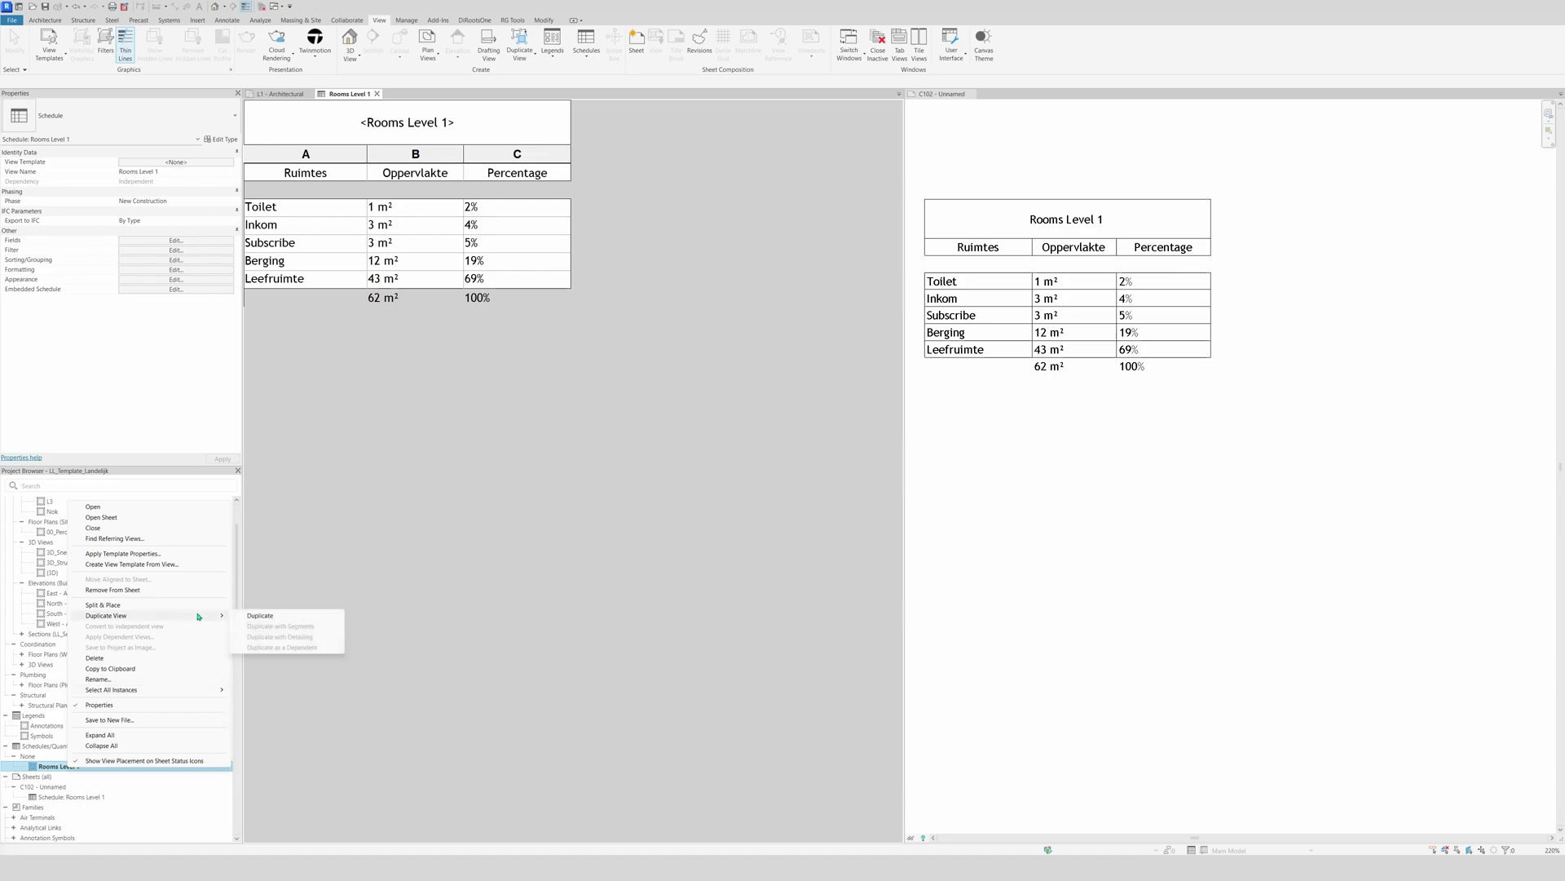
click(253, 616)
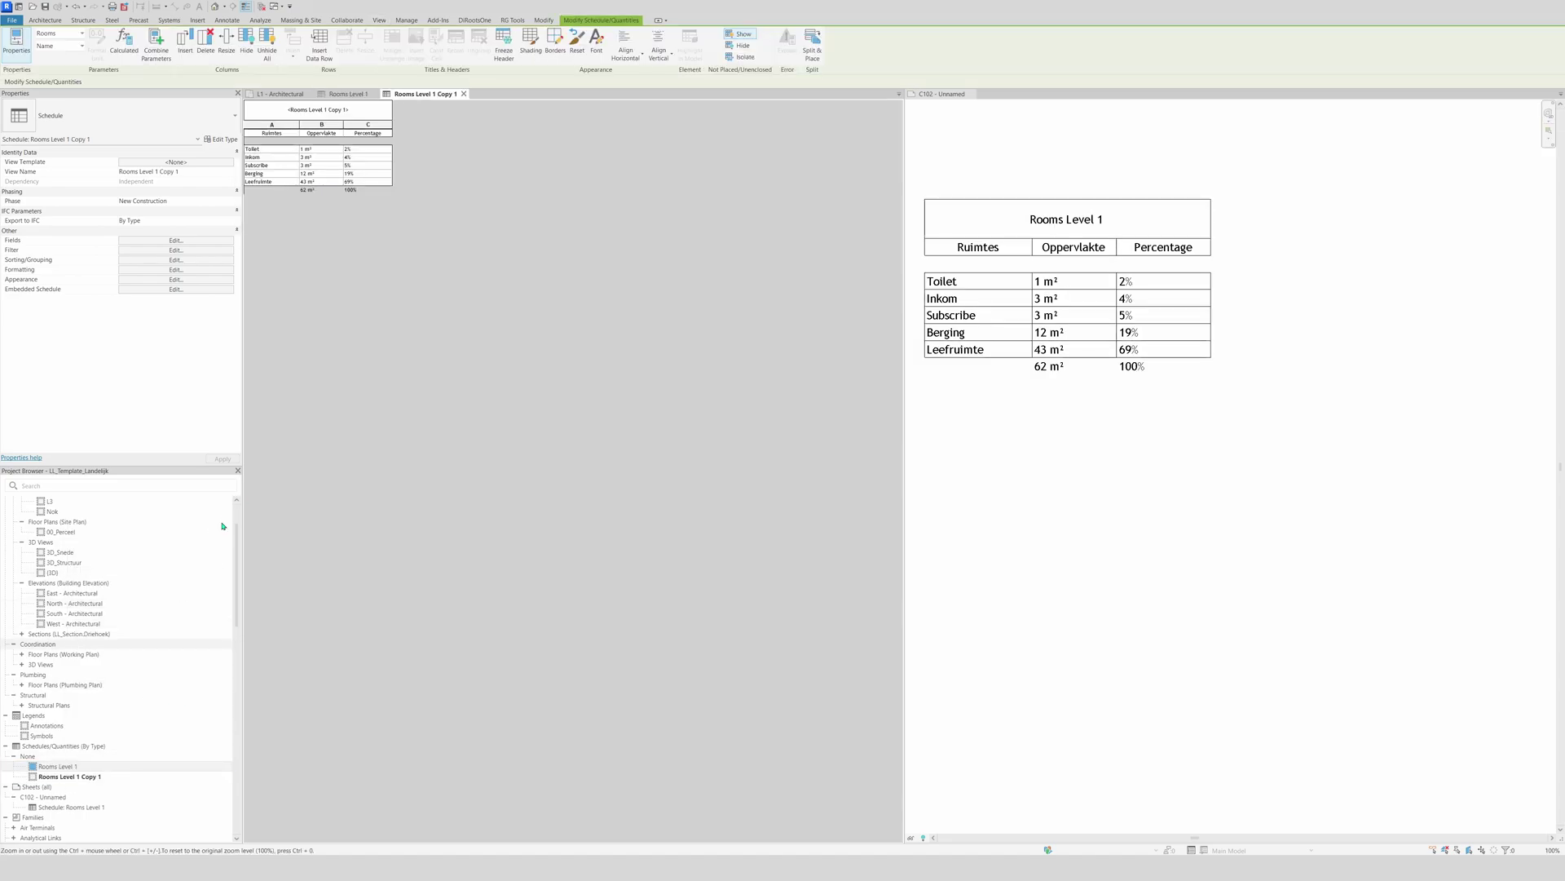
Rename the duplicated schedule "Rooms Level 2" and place it on sheet C102 below the Rooms Level 1 schedule
ctrl+scroll(323, 173, up, 5)
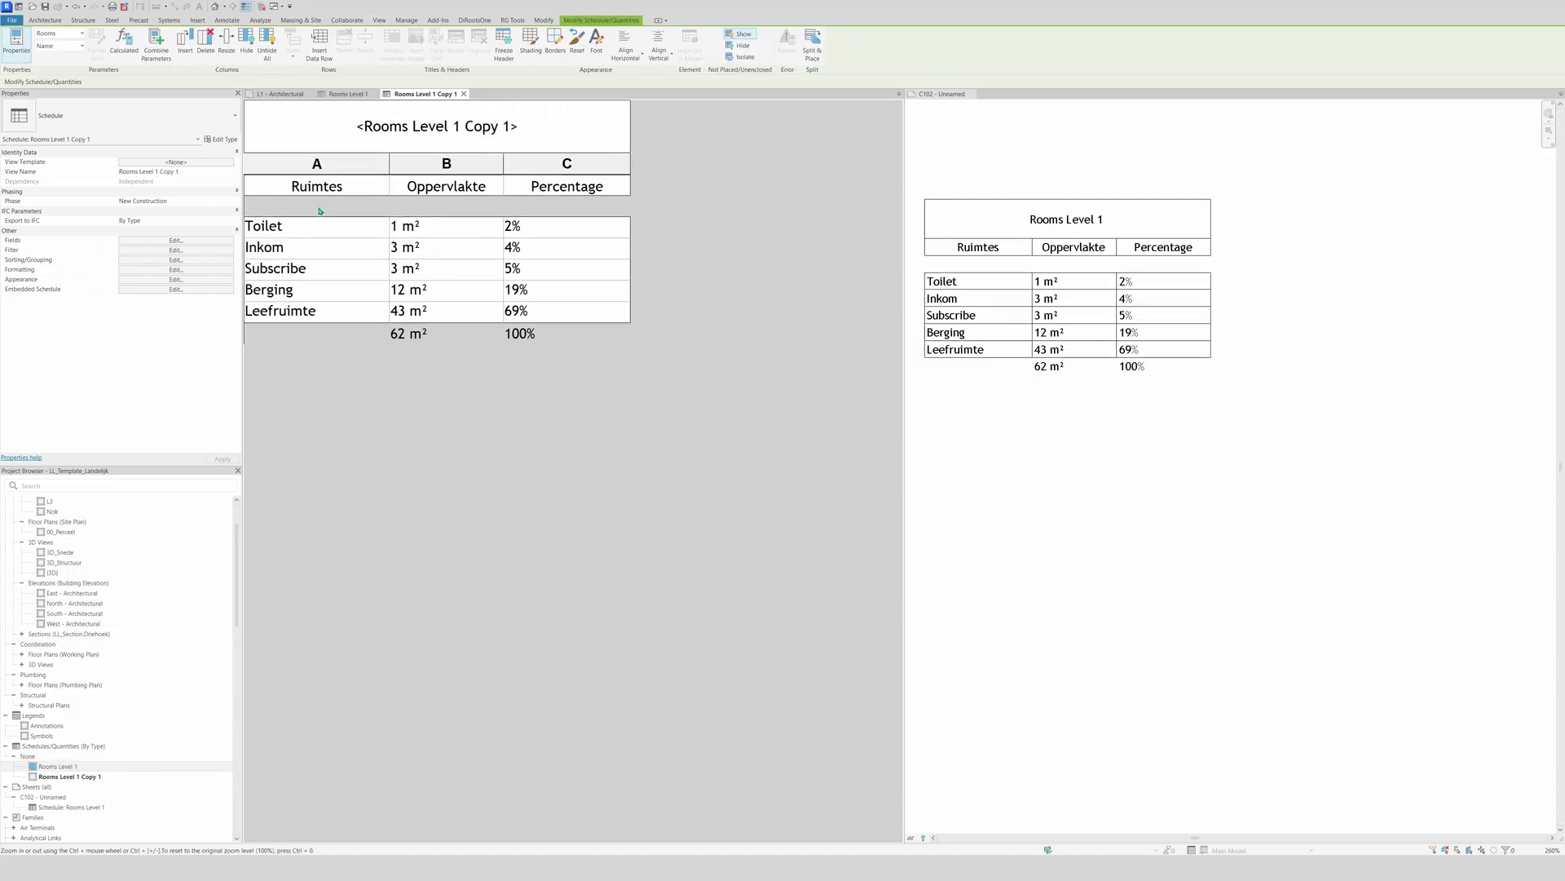
click(523, 122)
mouse_move(523, 122)
mouse_down()
mouse_move(369, 111)
mouse_move(534, 110)
mouse_up()
click(455, 110)
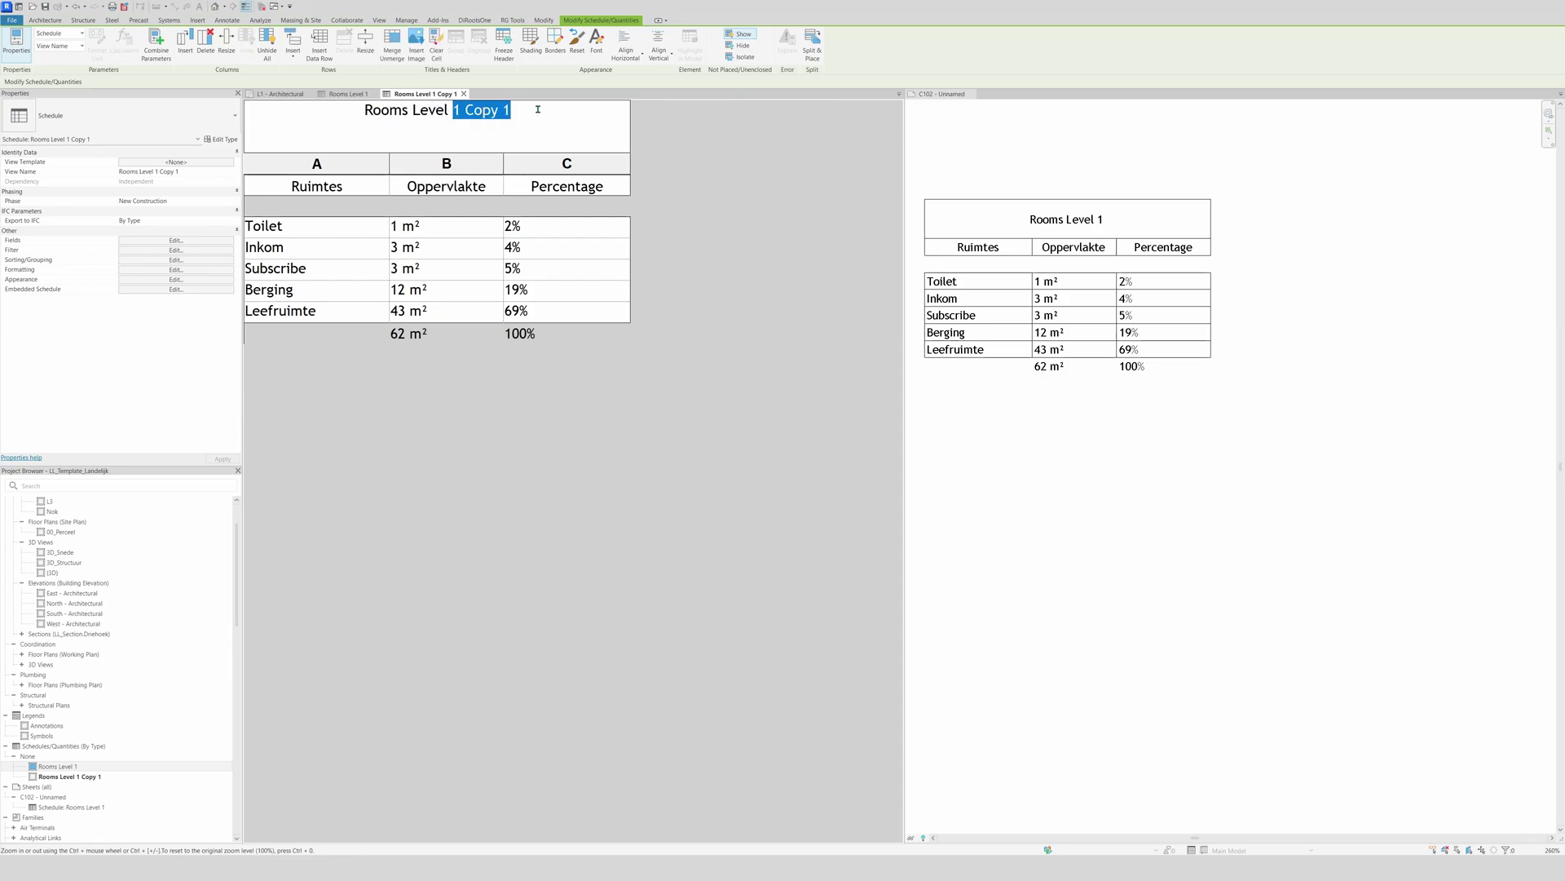
text(2)
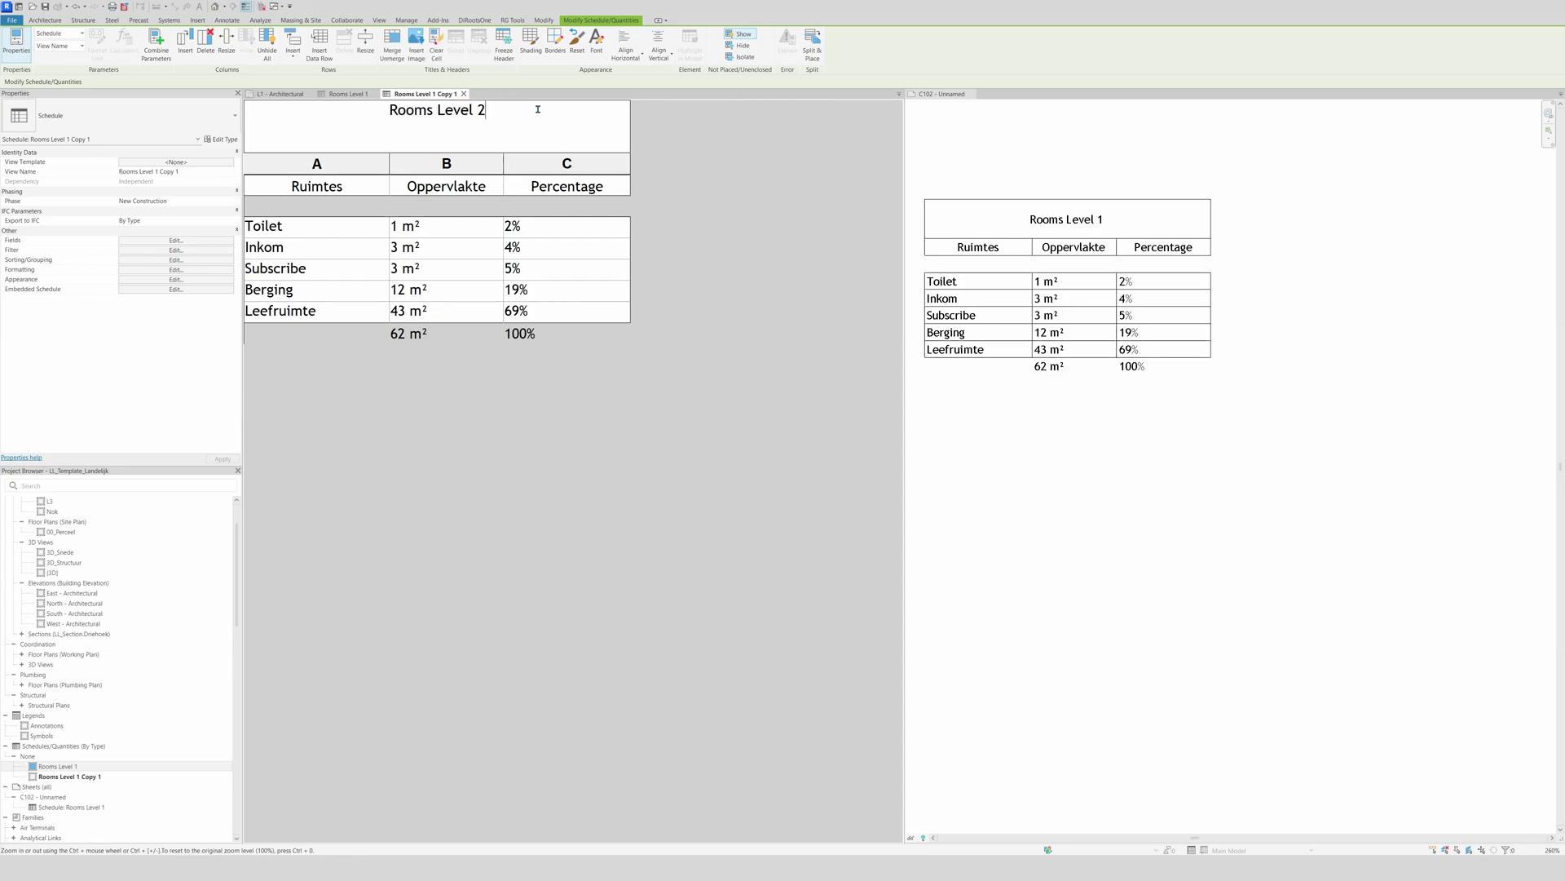
click(646, 420)
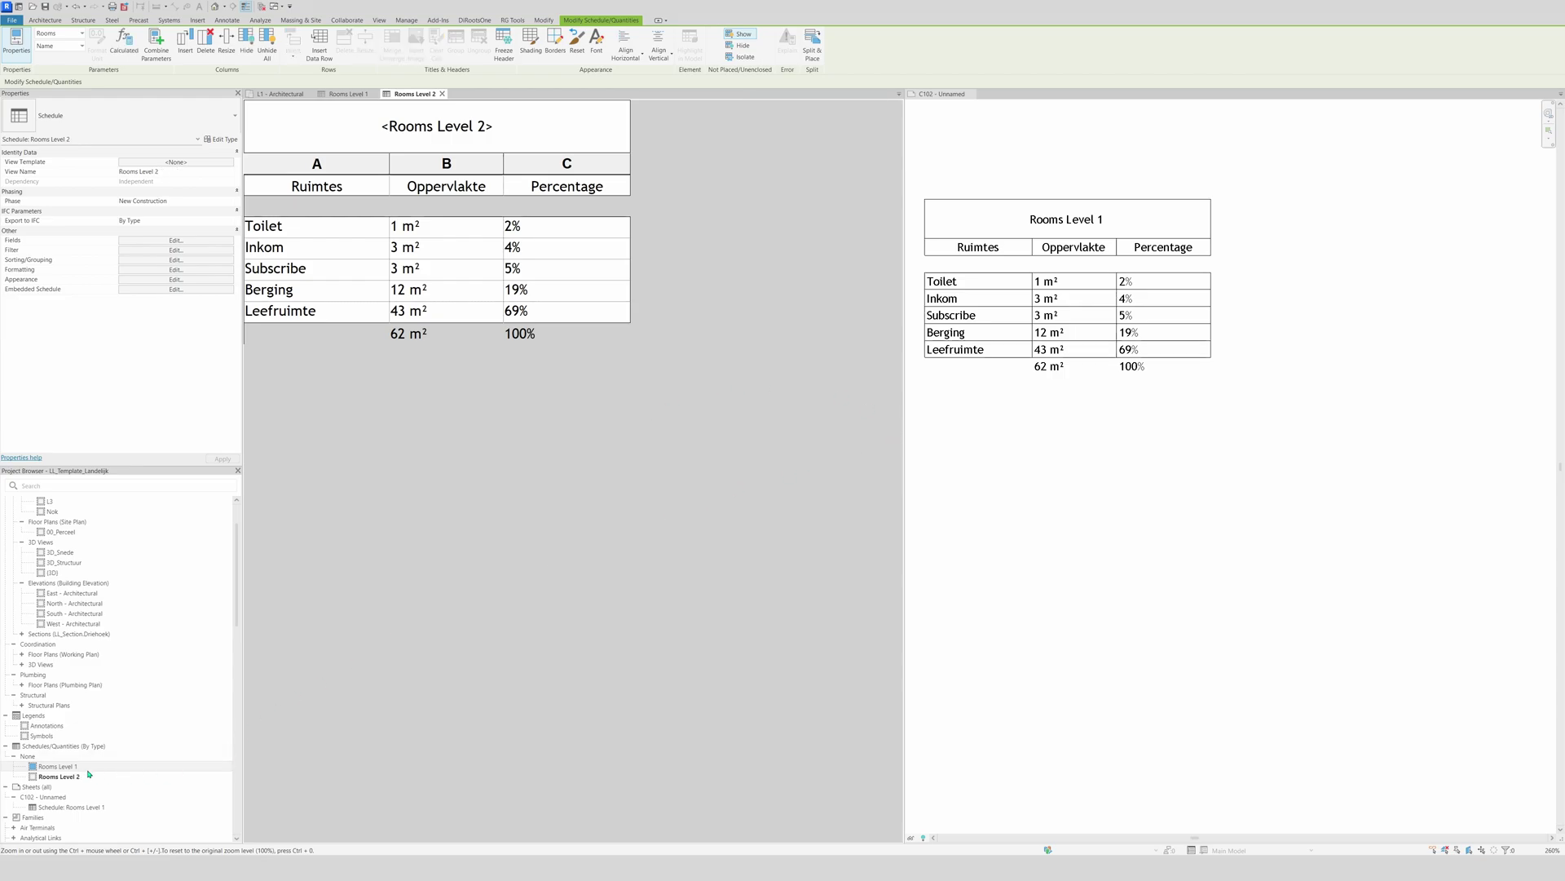
click(57, 776)
click(1085, 497)
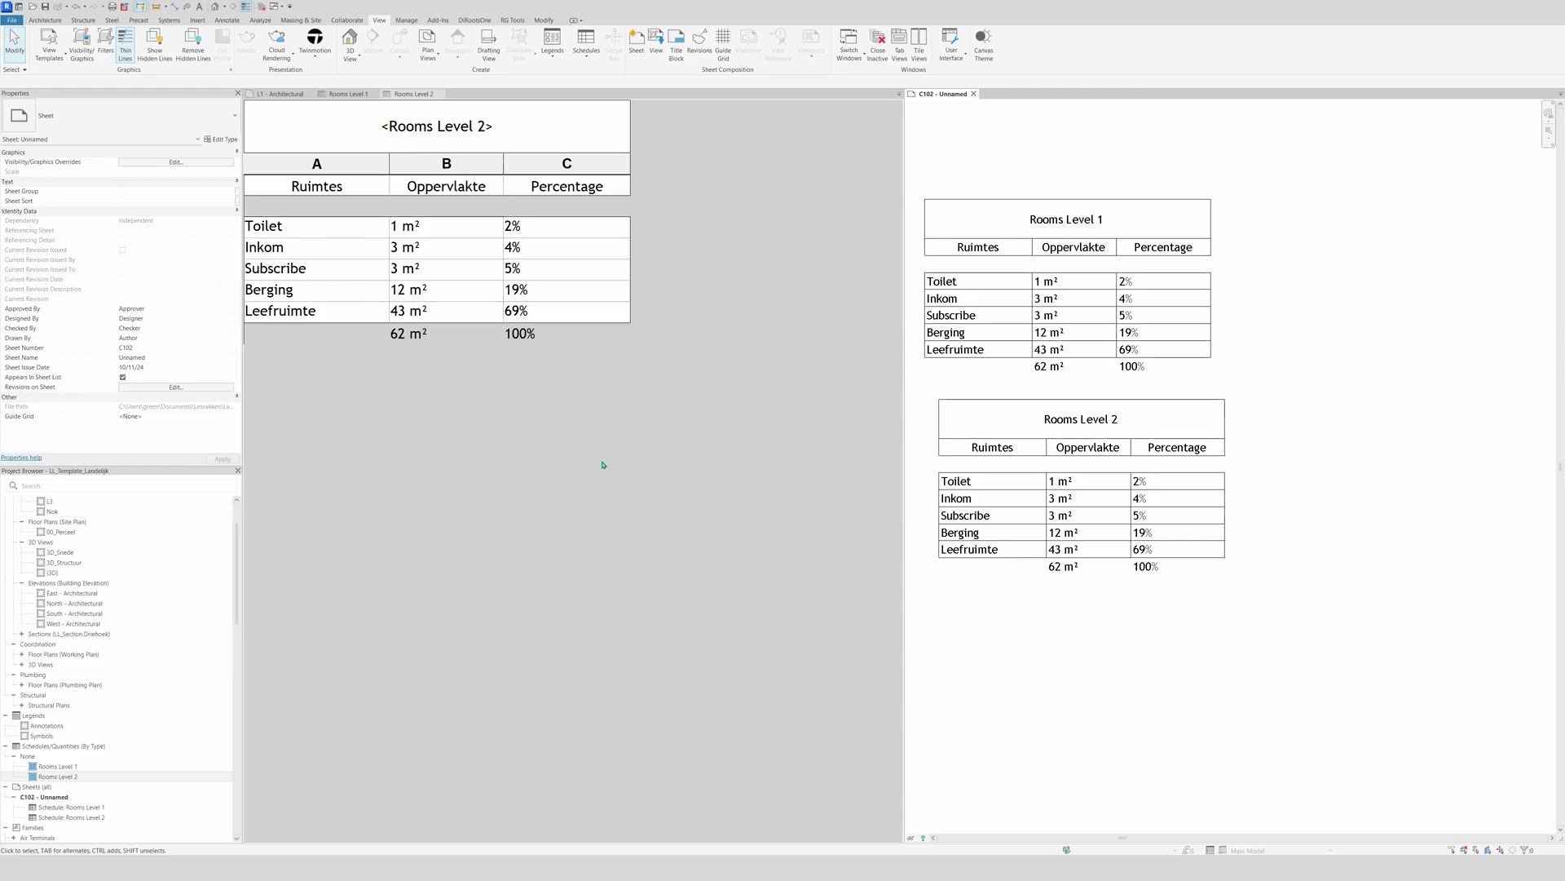
Change the Rooms Level 2 schedule's Level filter value to L2
click(548, 480)
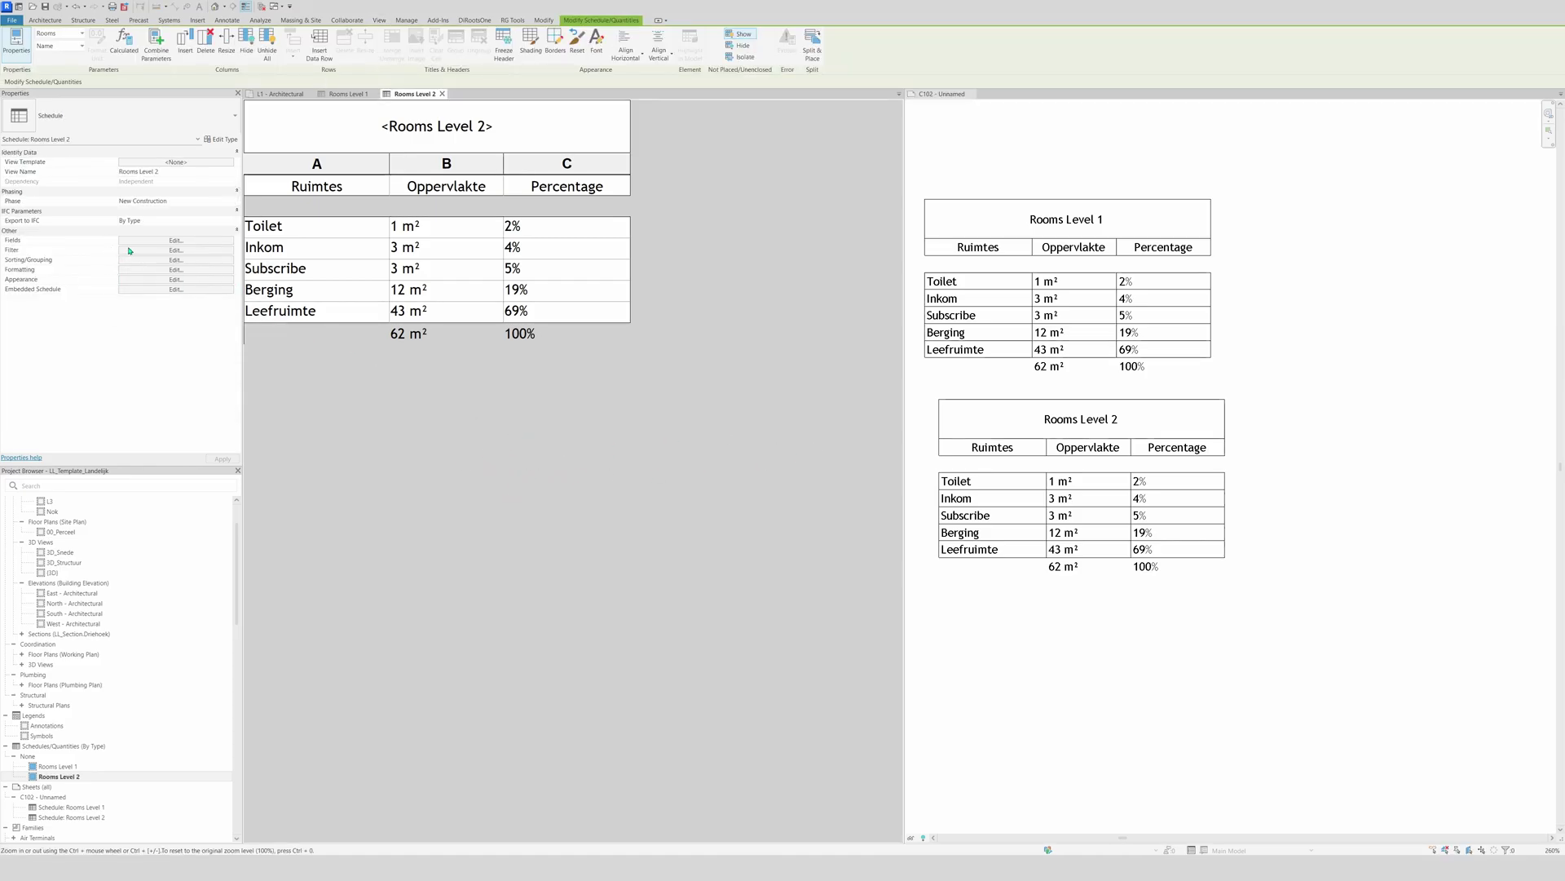
click(175, 250)
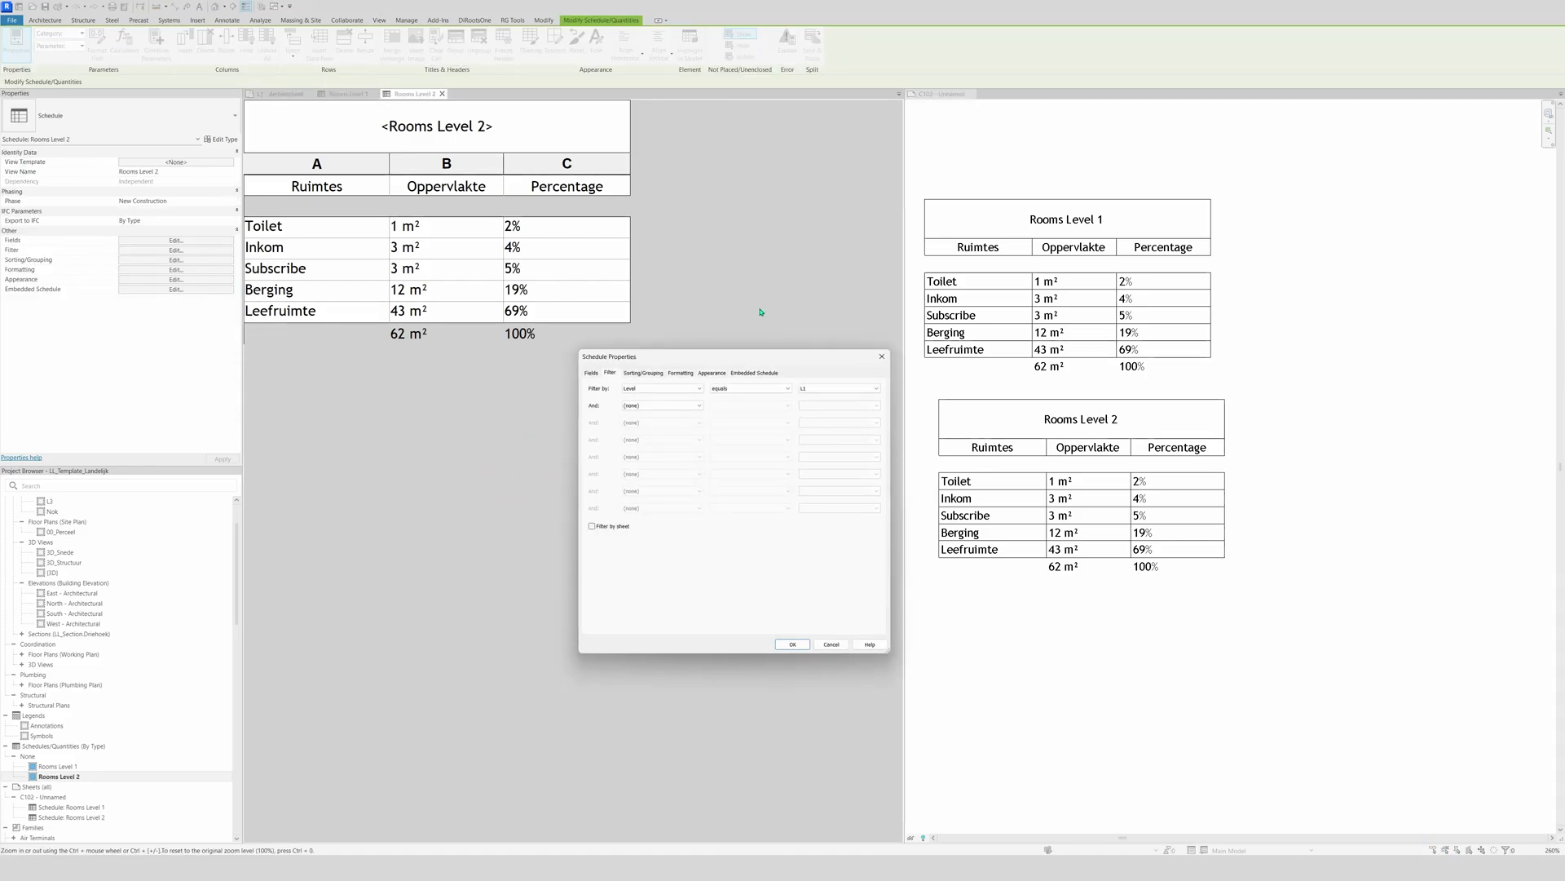
drag(734, 357, 496, 348)
click(607, 381)
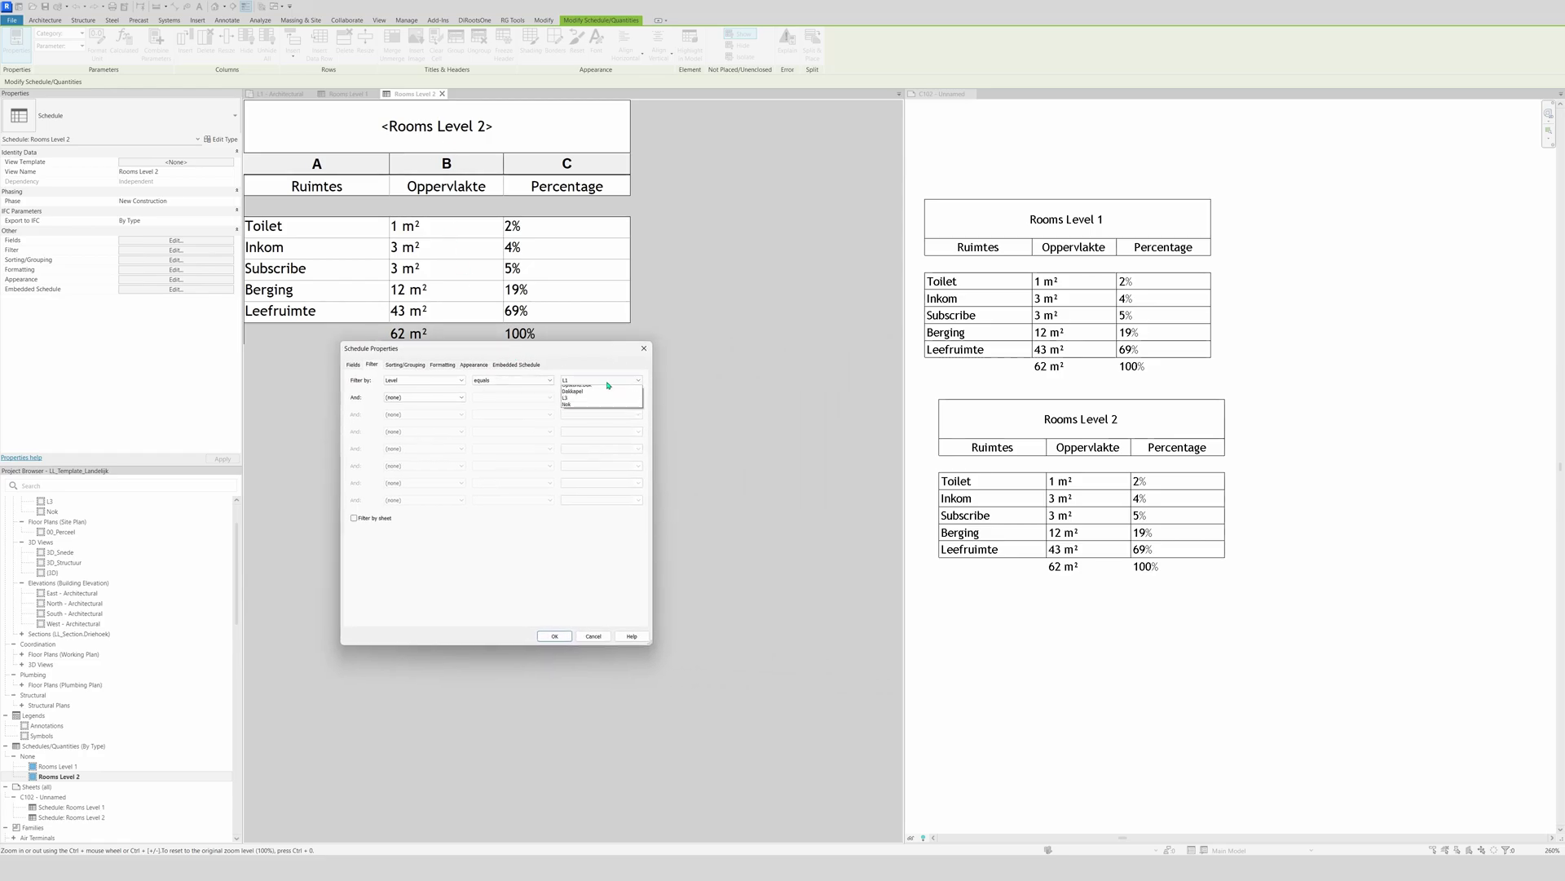
scroll(608, 395, up, 2)
click(602, 412)
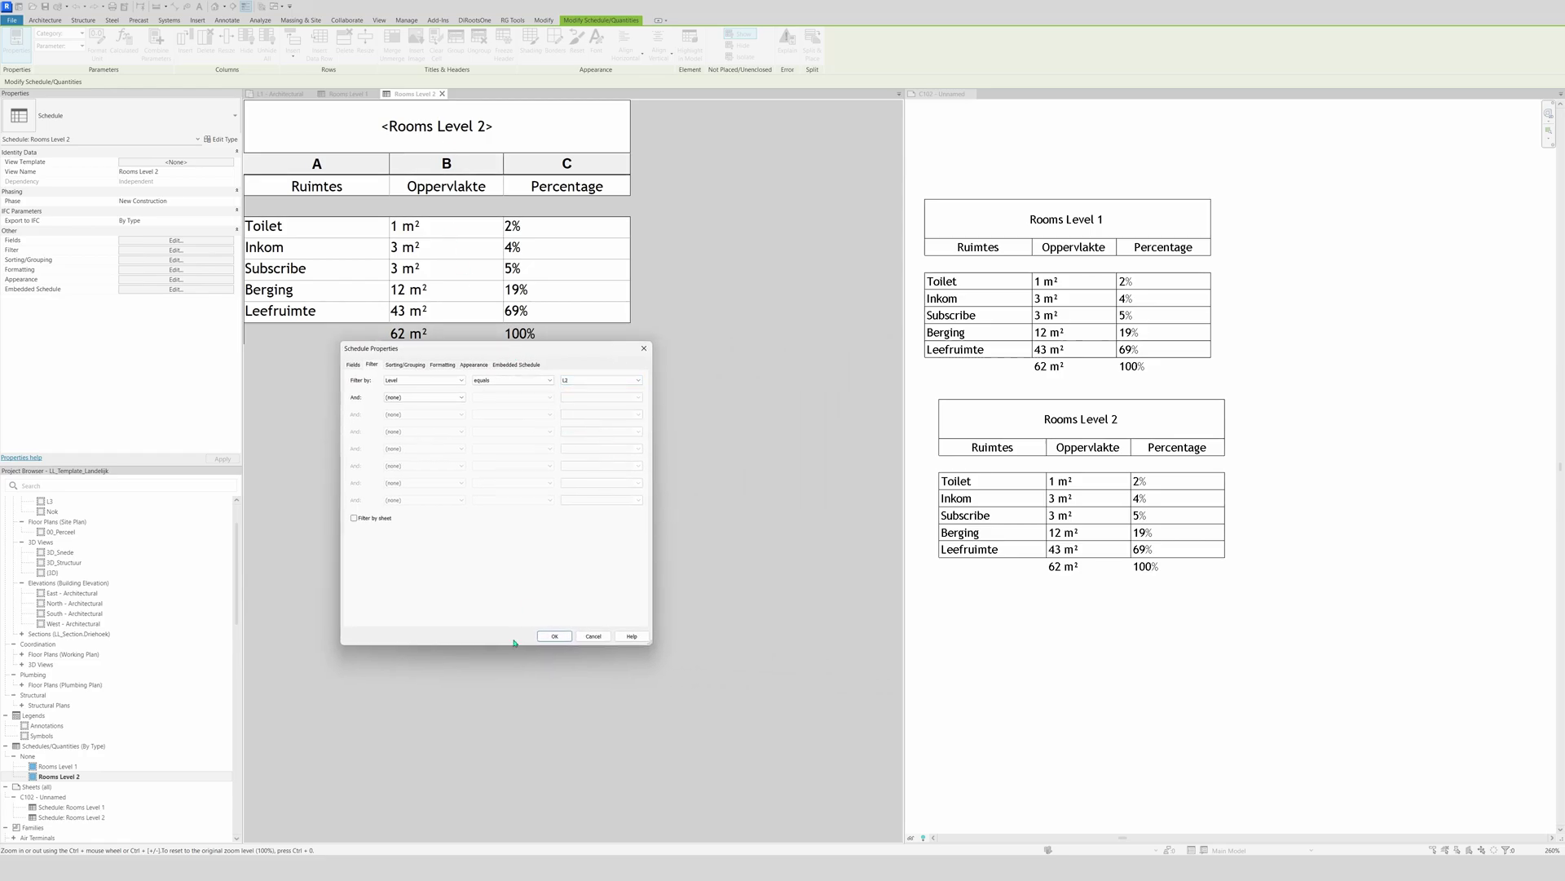
click(555, 636)
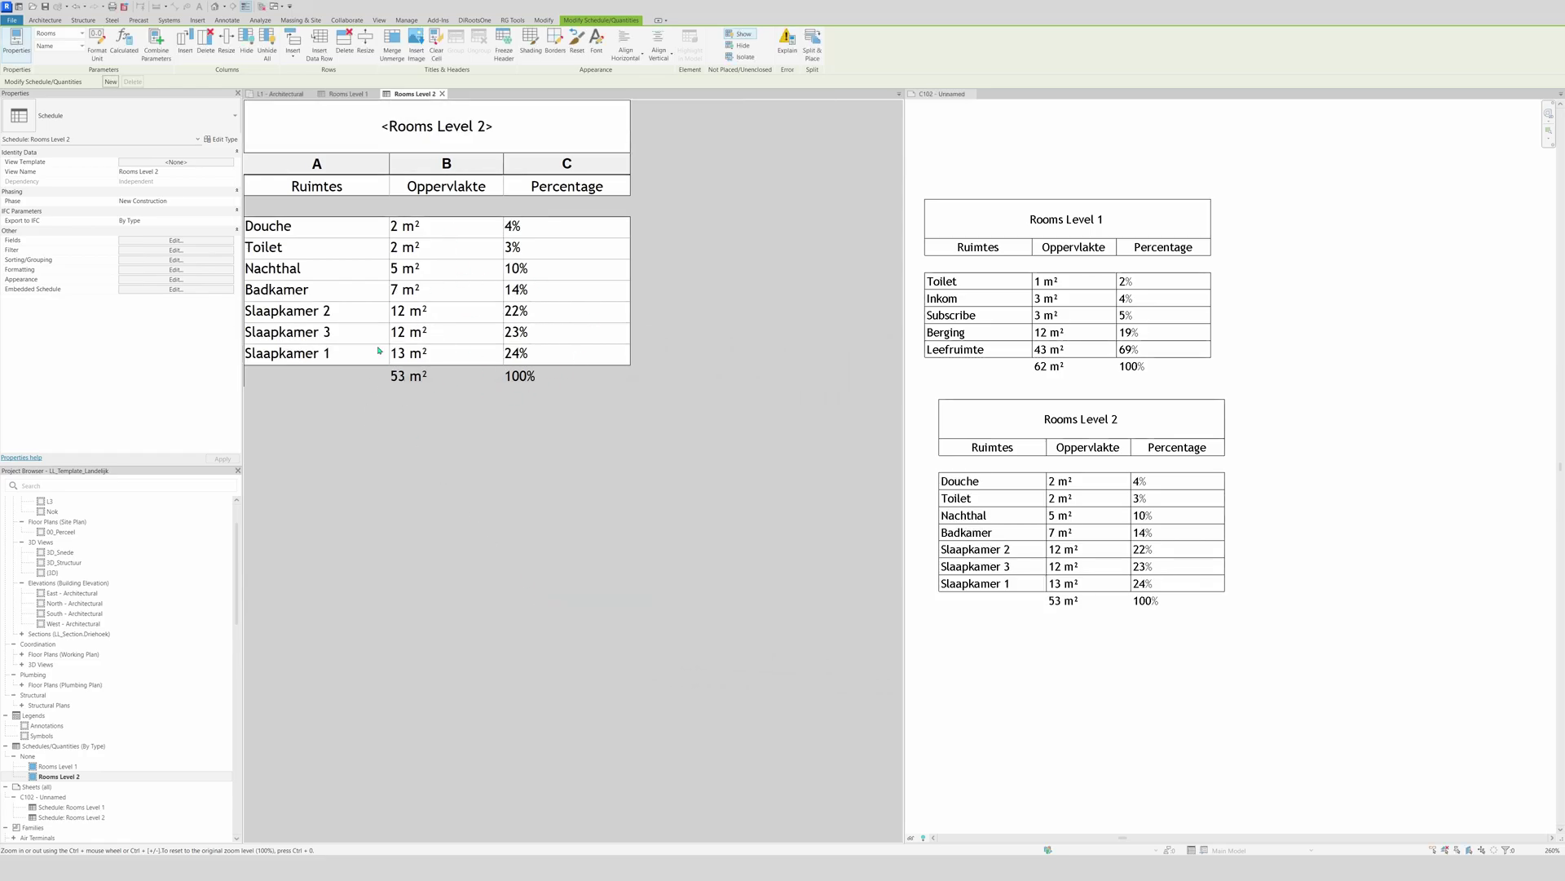
Group the Oppervlakte and Percentage column headers under a shared heading named "Area"
click(402, 496)
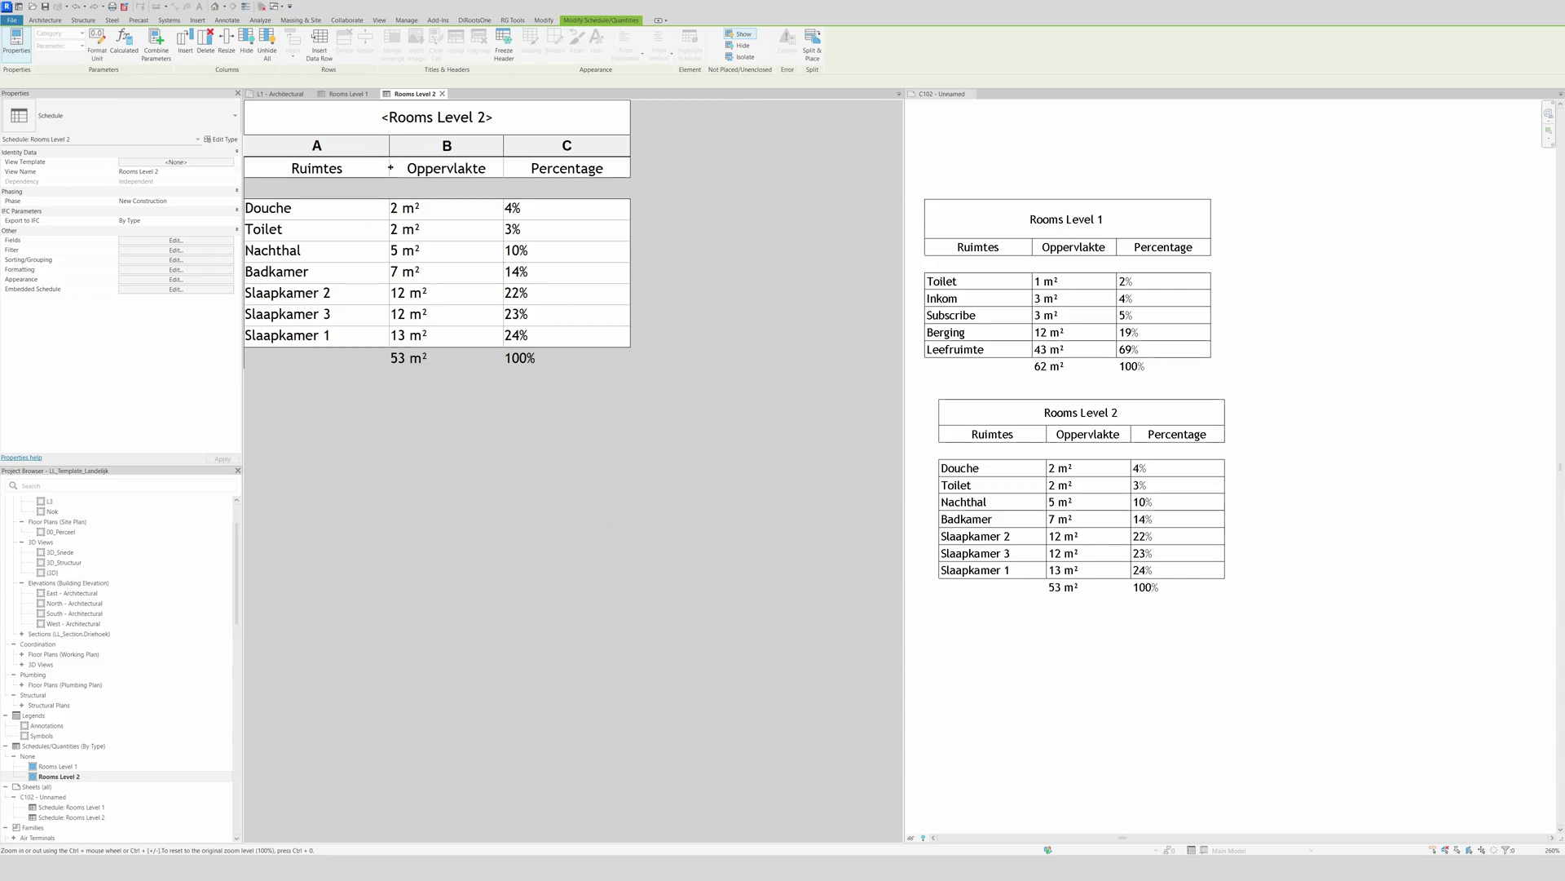
click(567, 168)
click(456, 51)
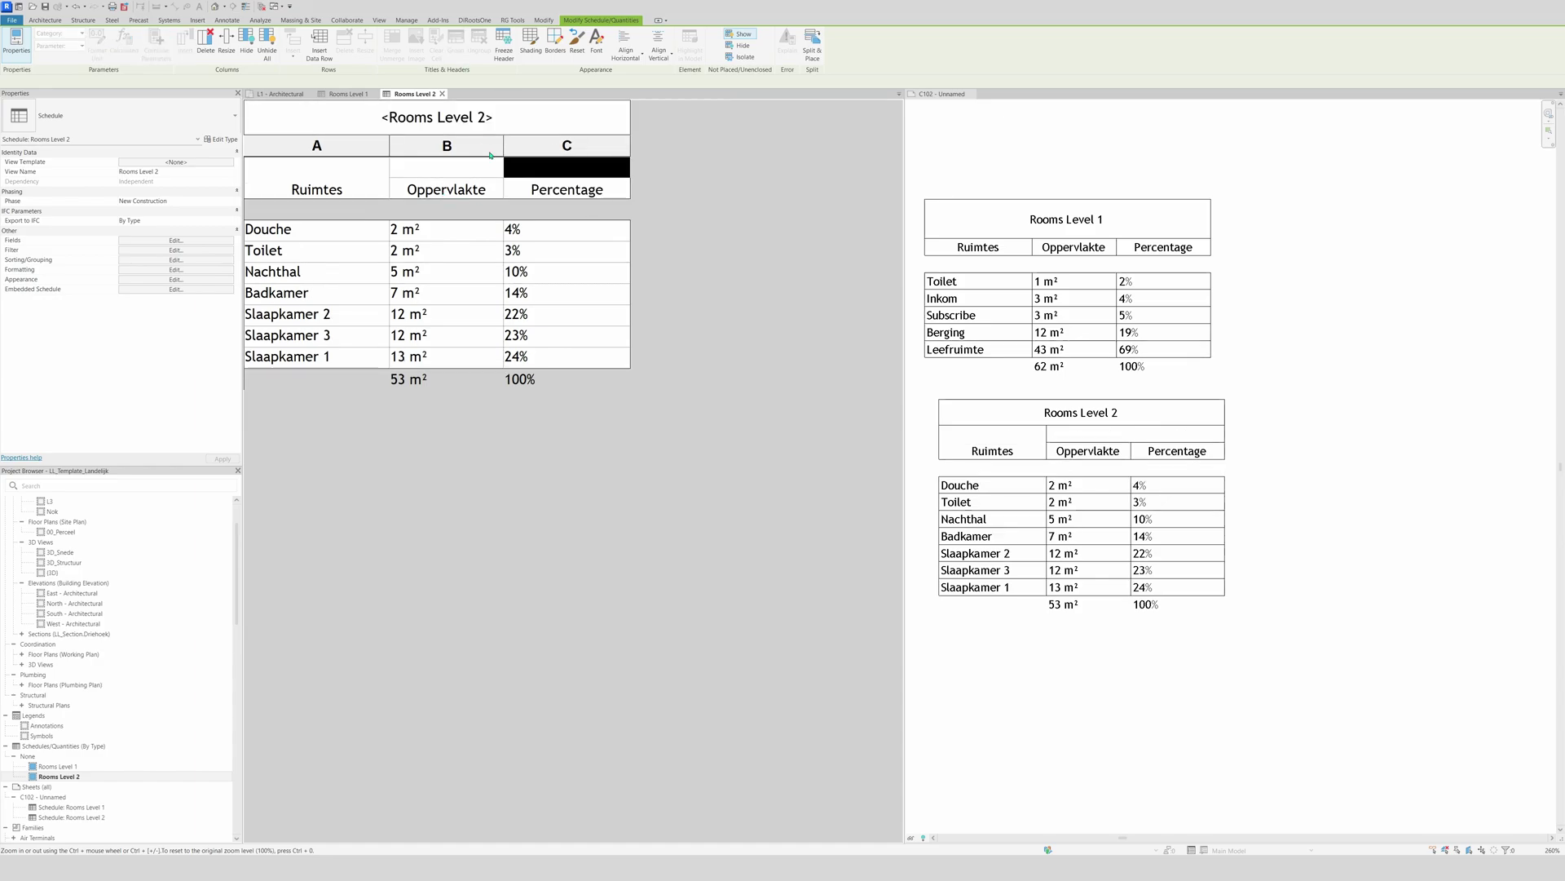
click(495, 169)
text(a)
key(BackSpace)
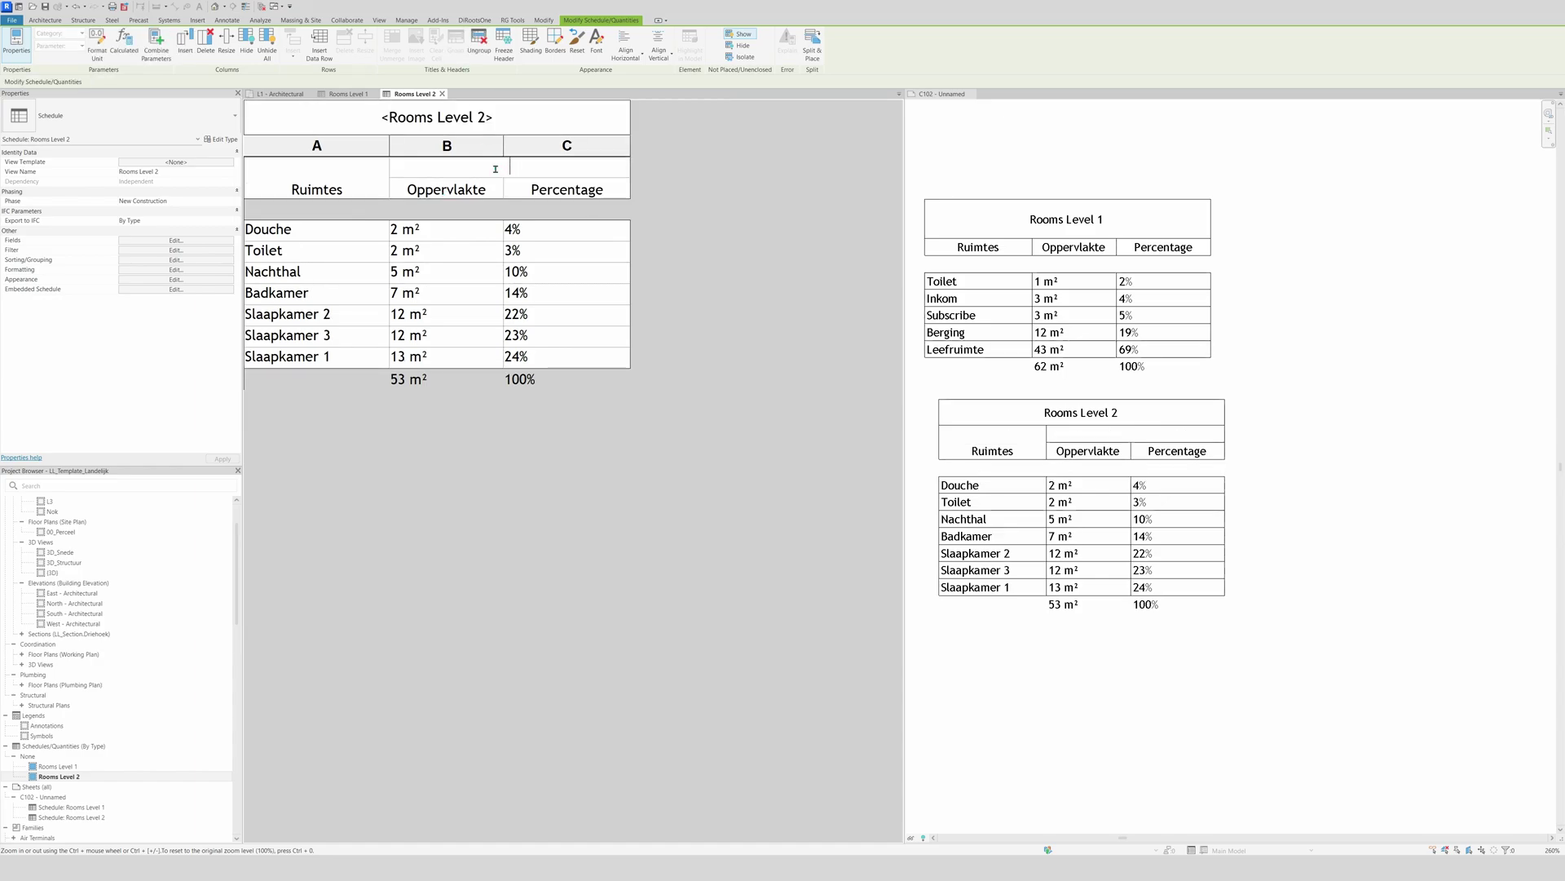
text(Area)
key(Escape)
text(Area)
key(Return)
Align the Ruimtes header vertically to the middle of its cell
click(376, 182)
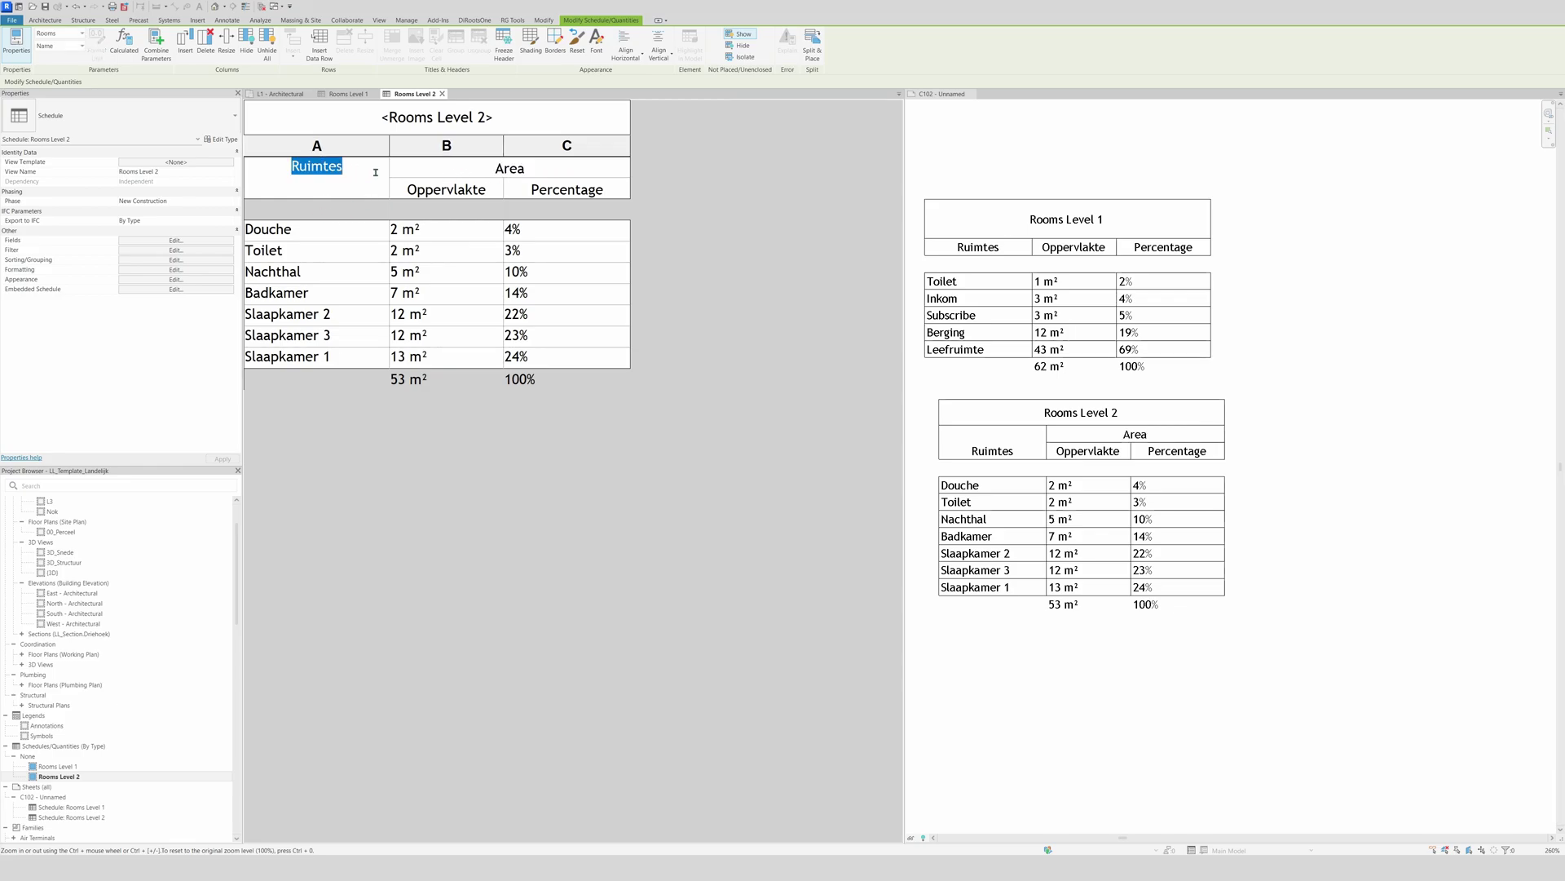
click(659, 47)
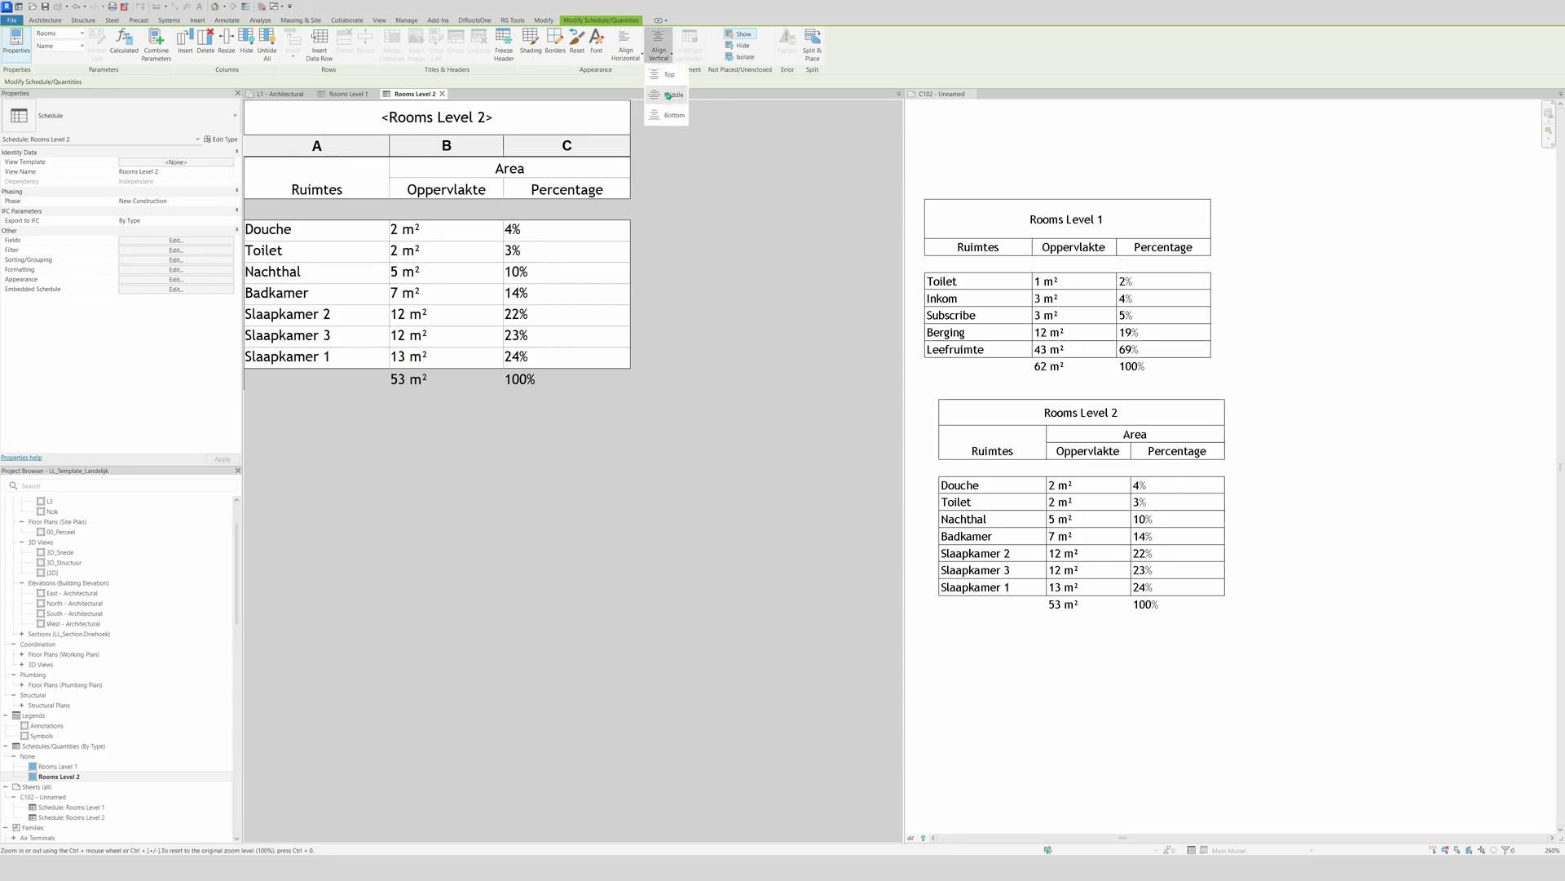
click(665, 95)
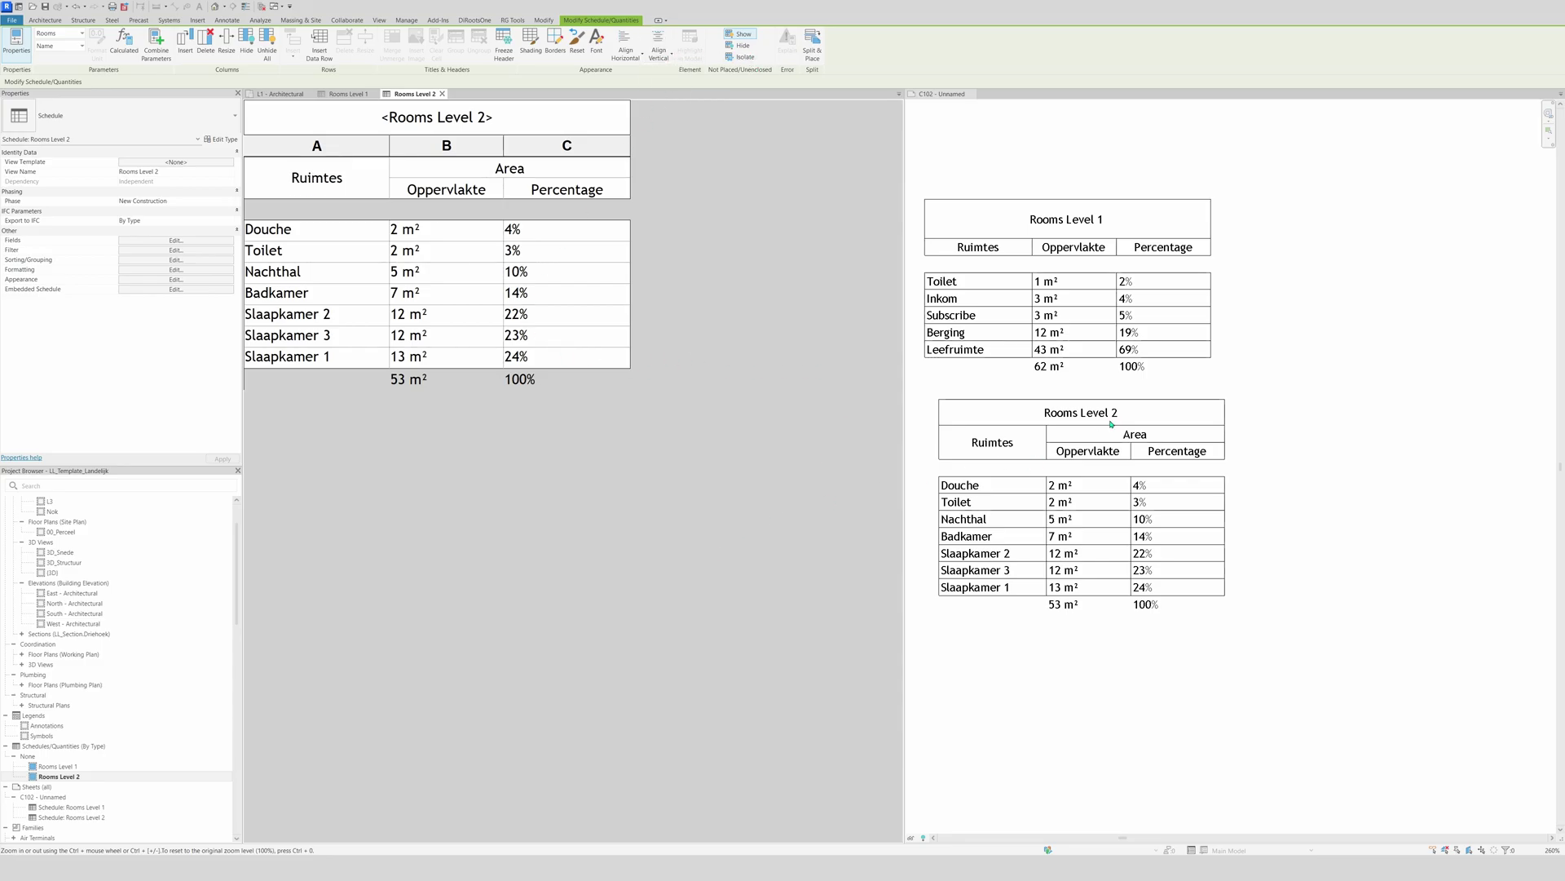
Set the title row height of the Rooms Level 2 schedule to 10 mm
click(513, 110)
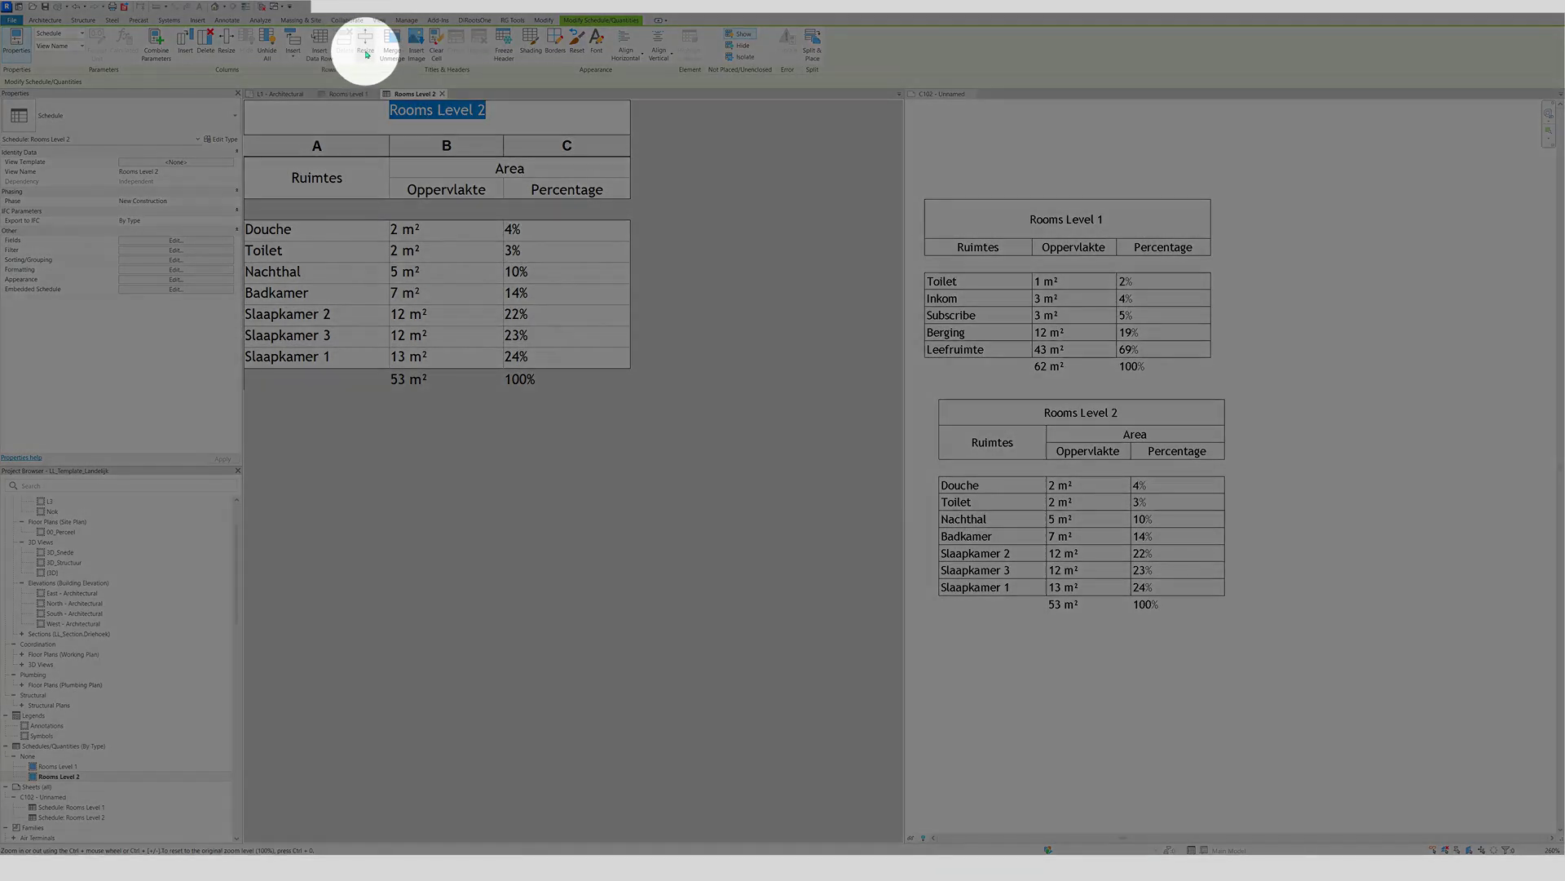
click(366, 54)
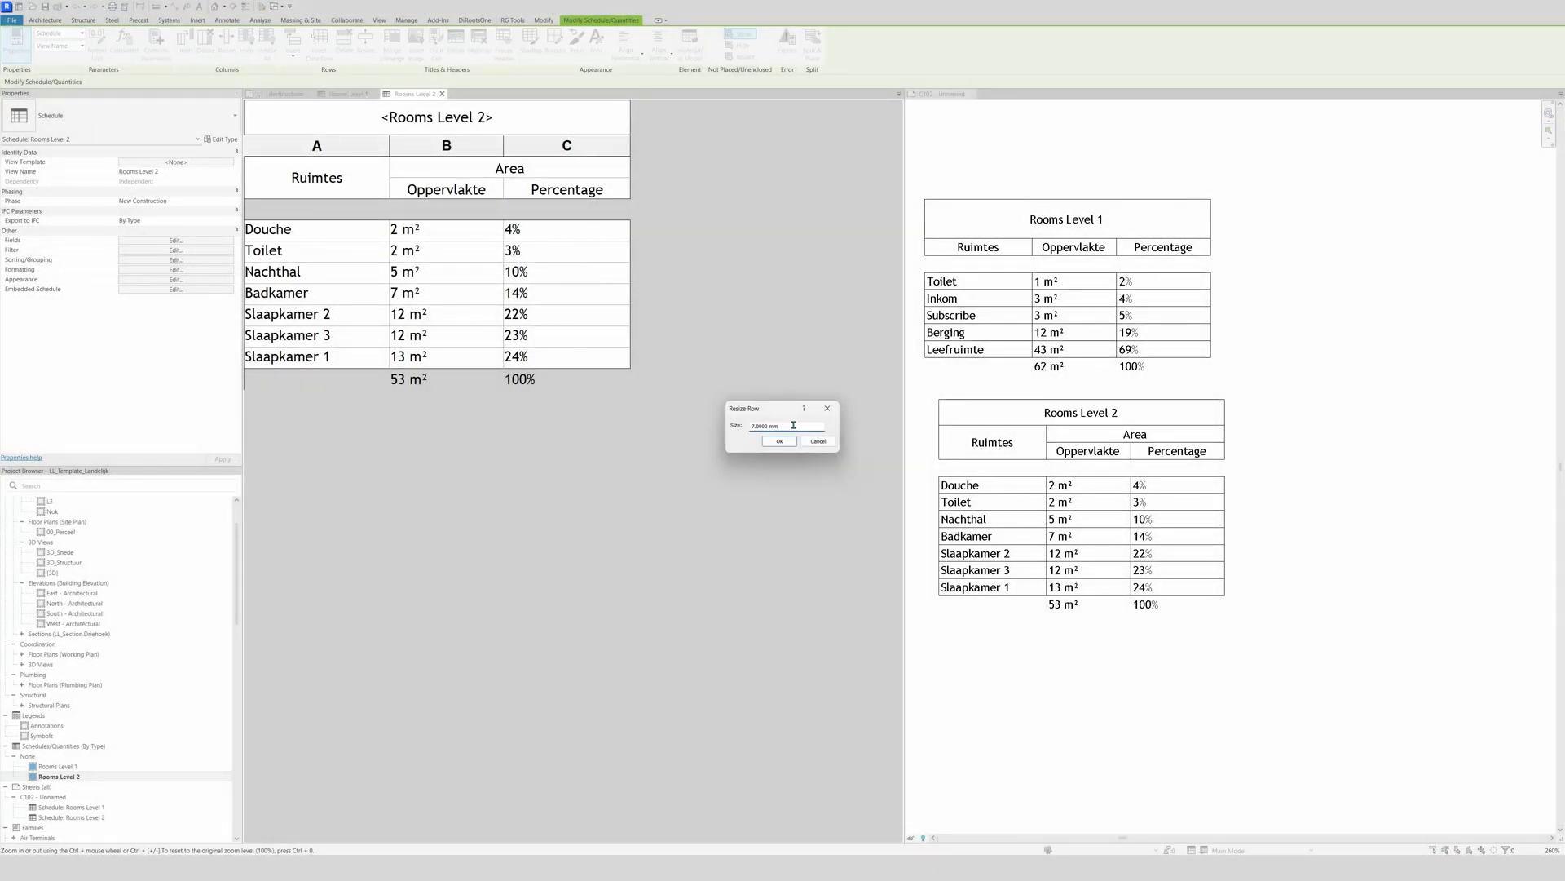
drag(793, 424, 723, 433)
text(10)
key(Return)
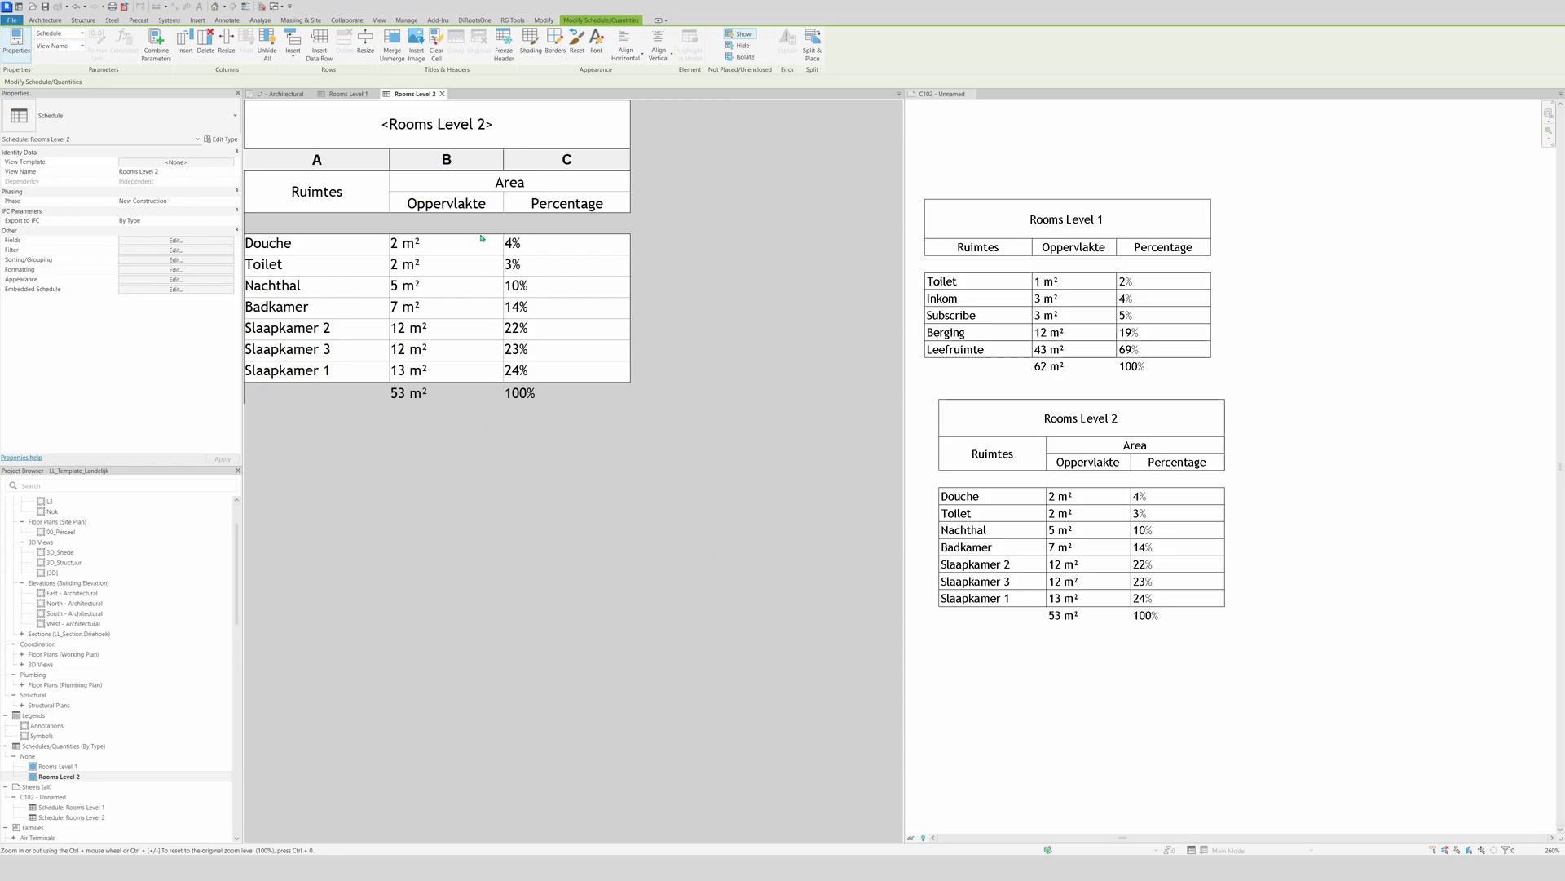
Align the Oppervlakte column to the middle vertically and to the center horizontally
click(427, 162)
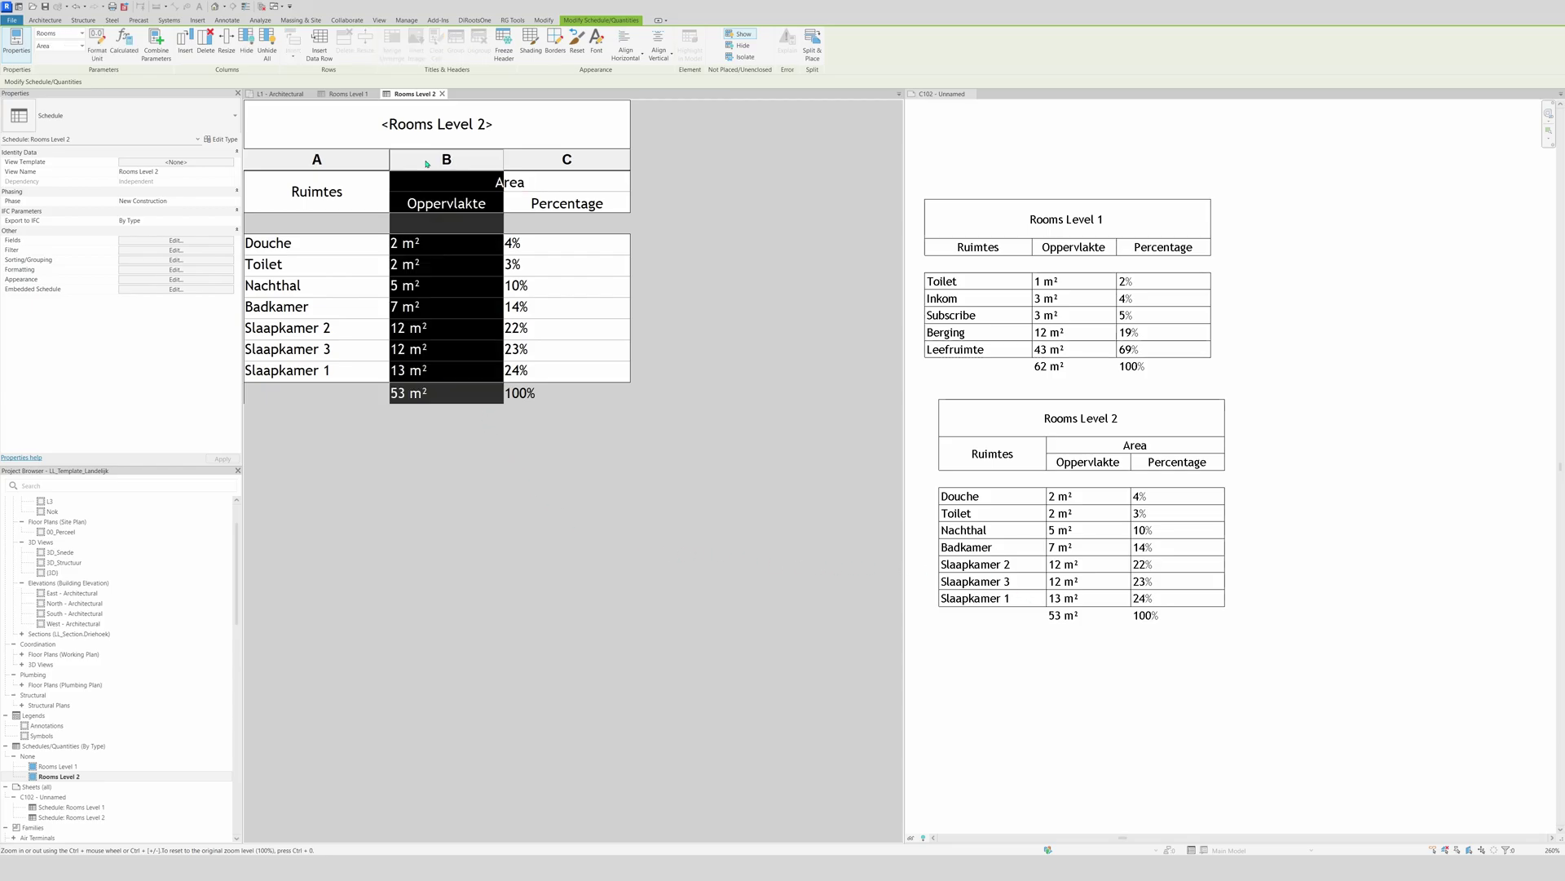
click(659, 45)
click(665, 95)
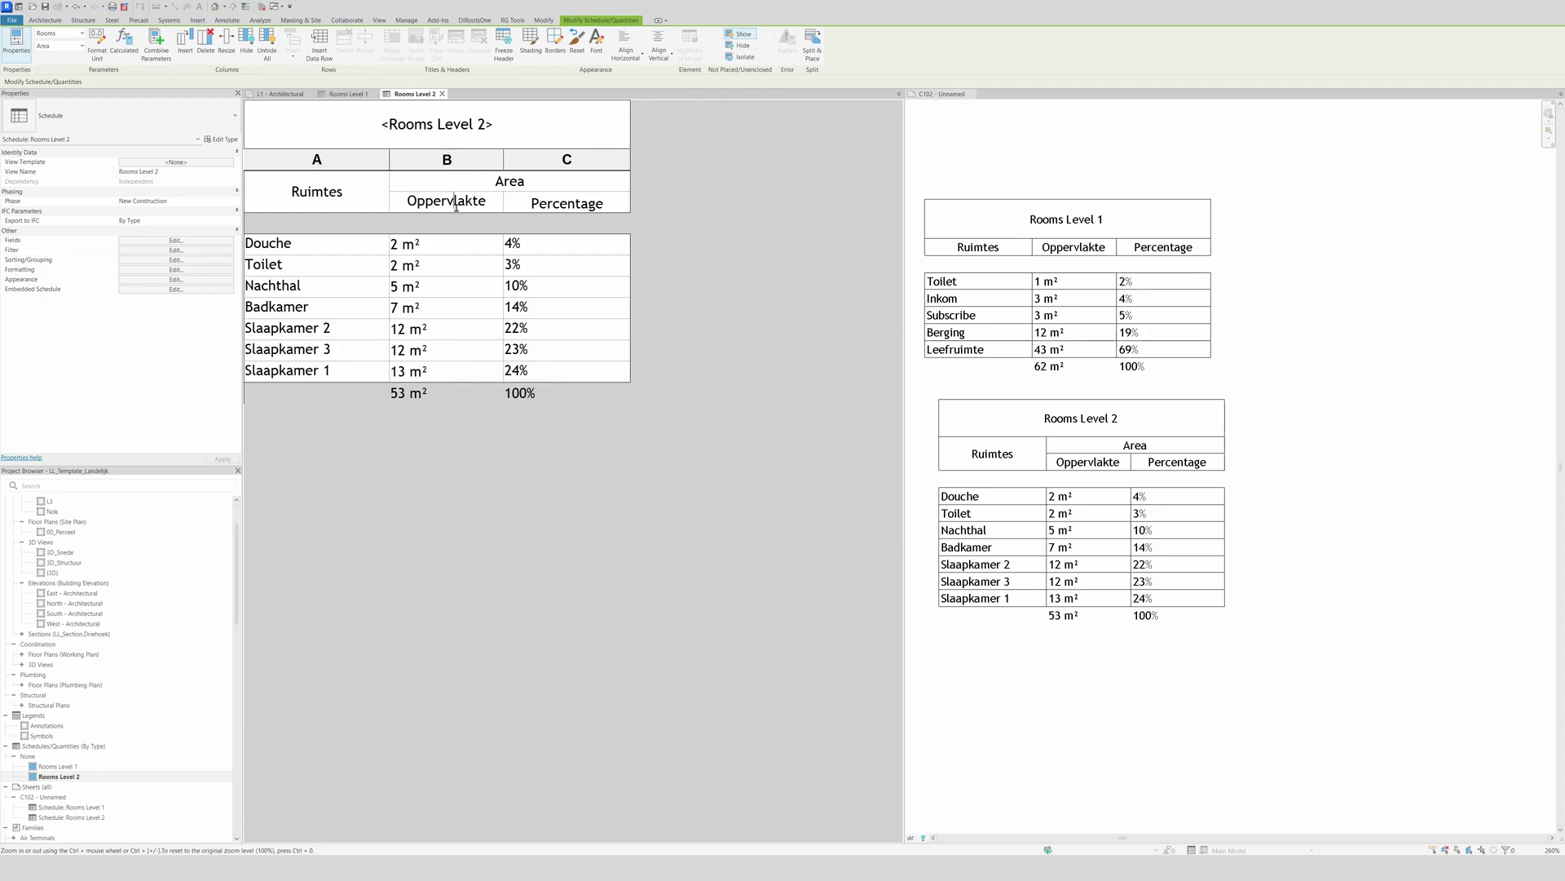
click(637, 53)
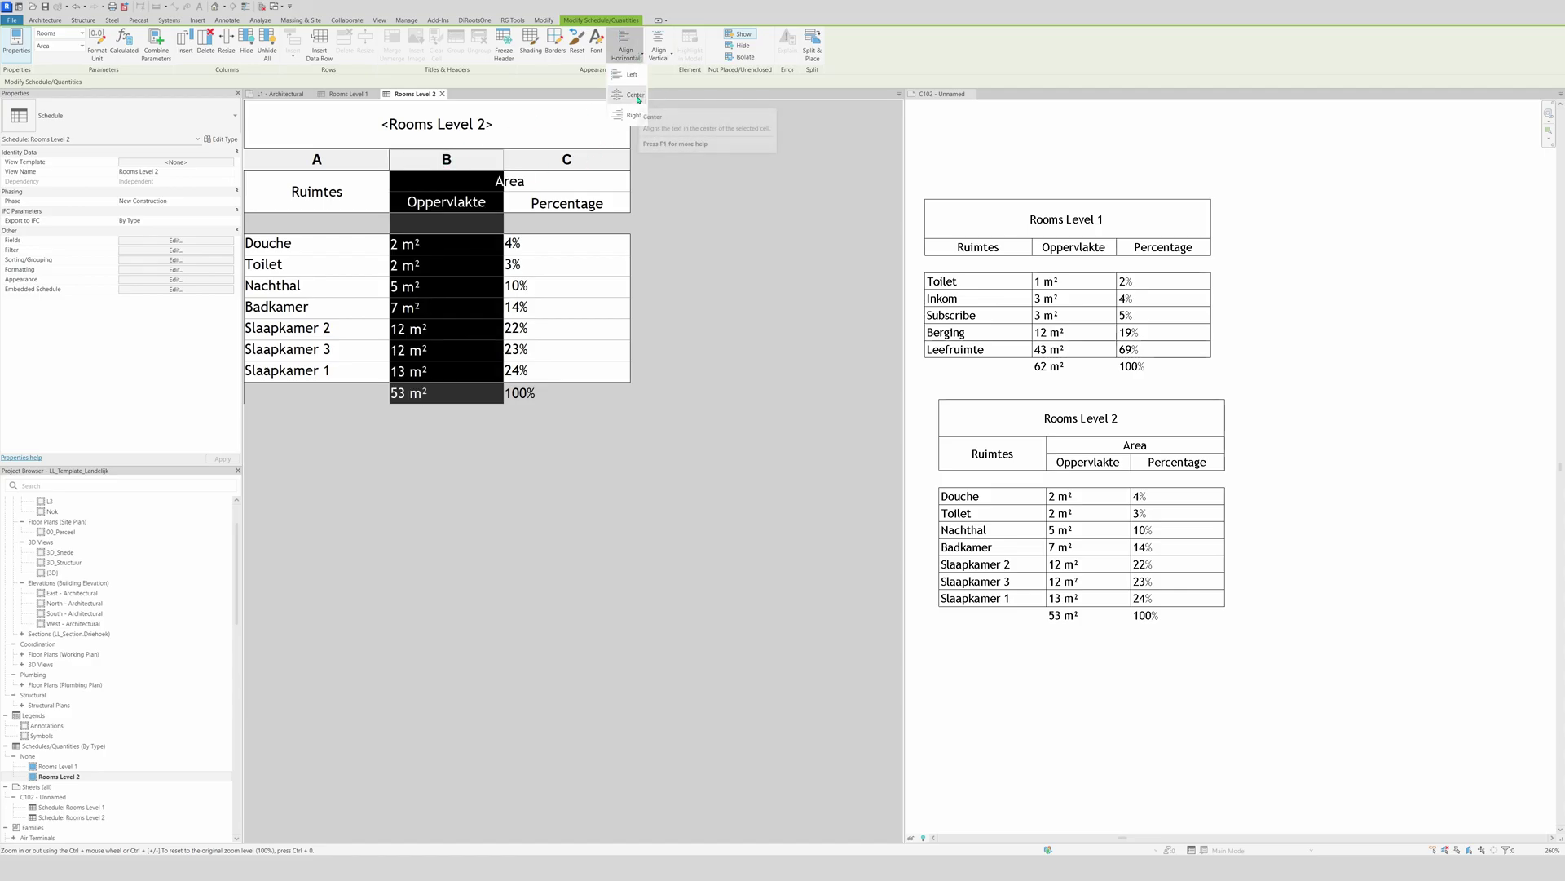
click(639, 100)
Center the Percentage column horizontally
click(568, 160)
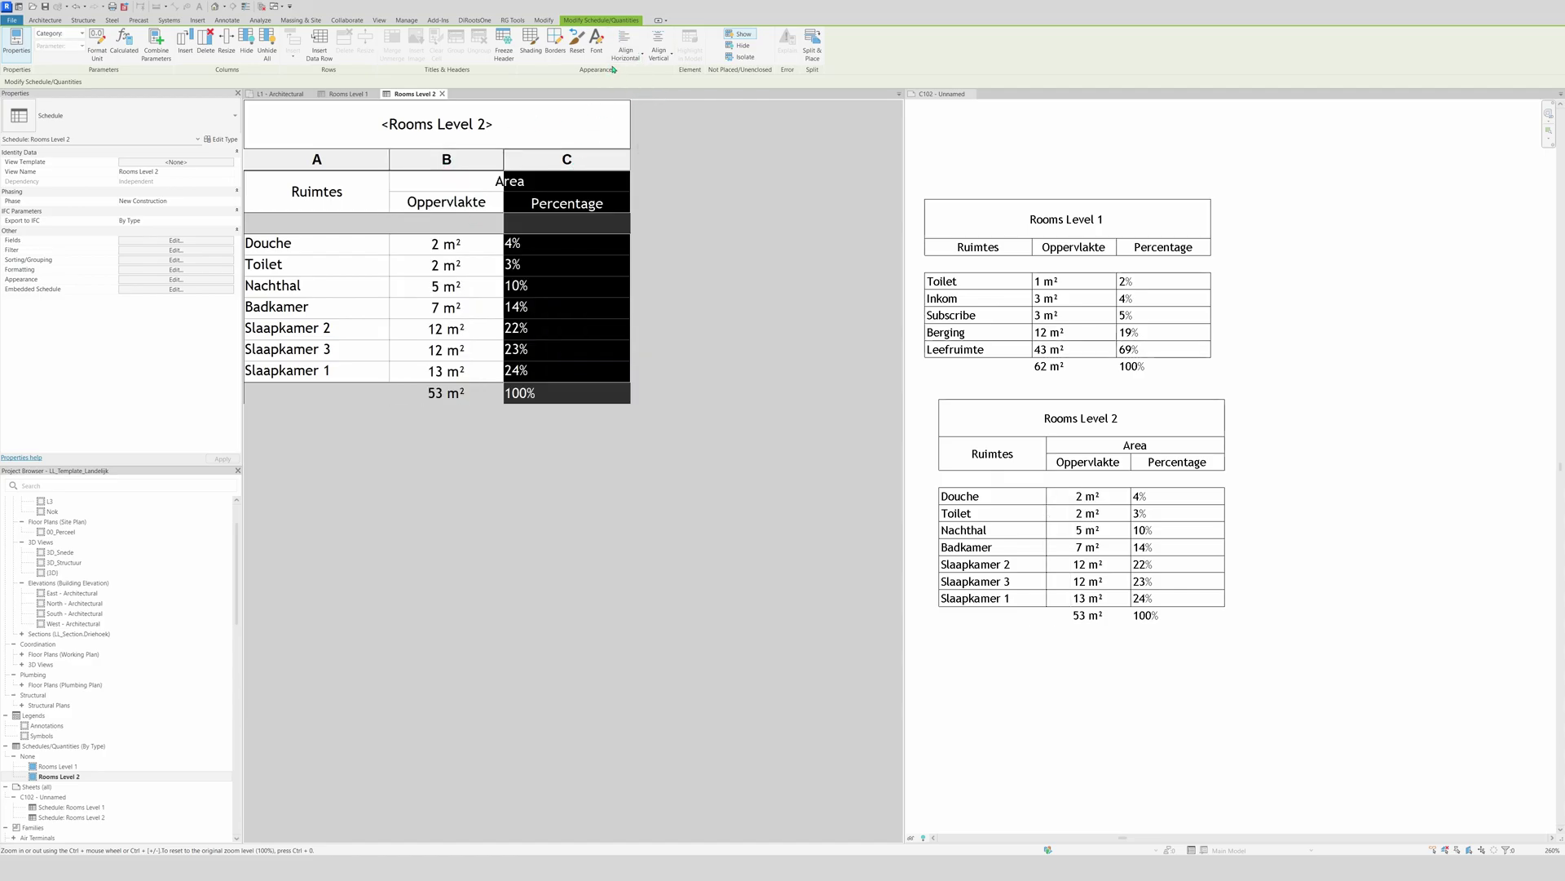
click(625, 49)
click(634, 95)
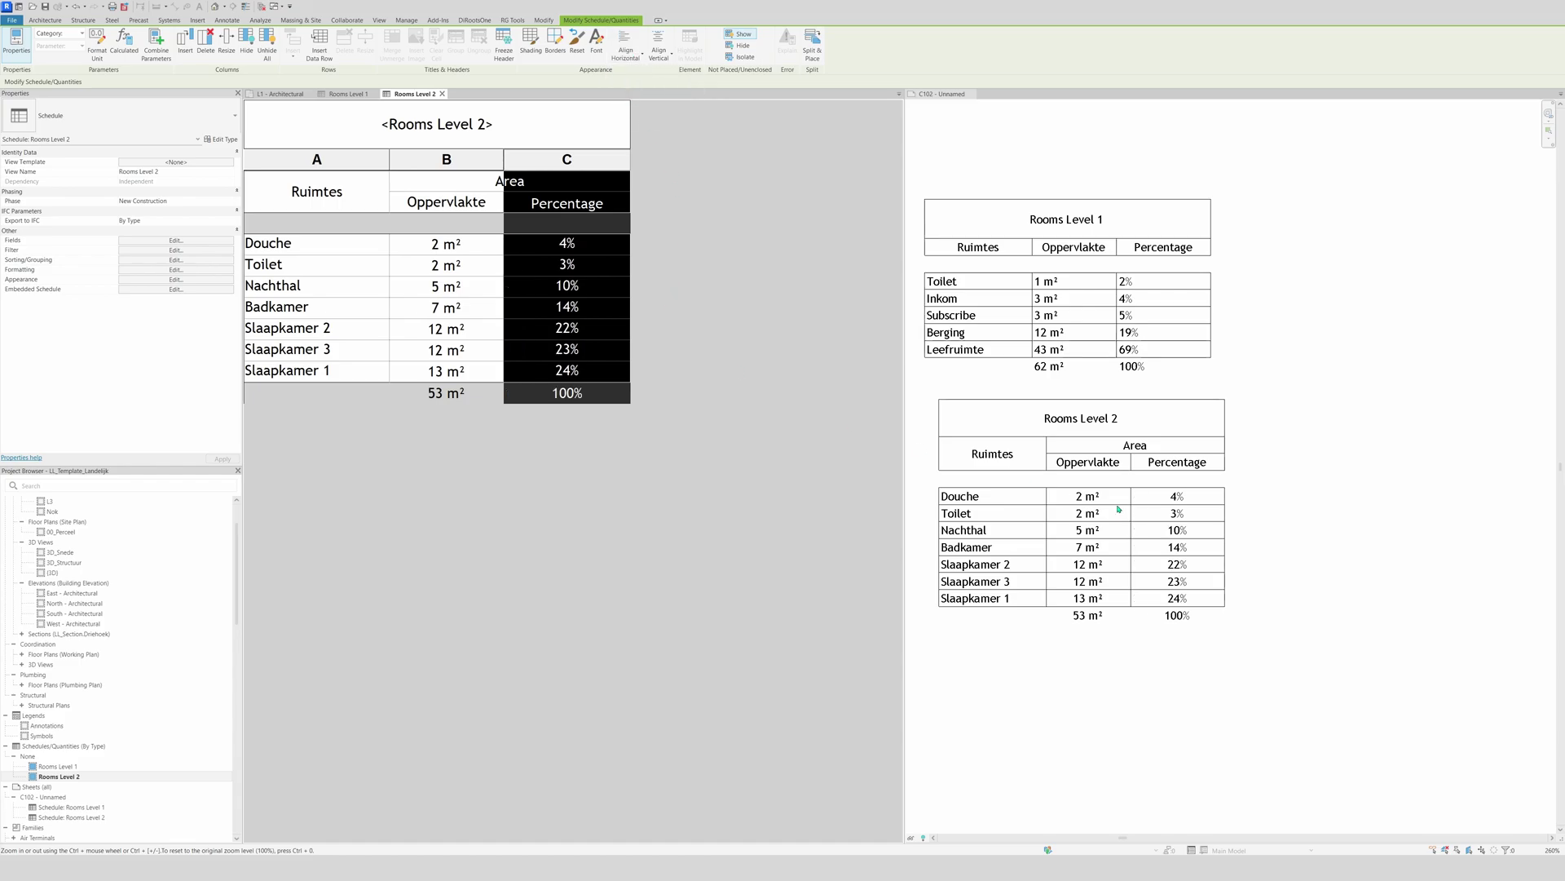
Narrow the Ruimtes, Oppervlakte and Percentage columns of the Rooms Level 2 schedule placed on the sheet
click(1100, 442)
click(1100, 441)
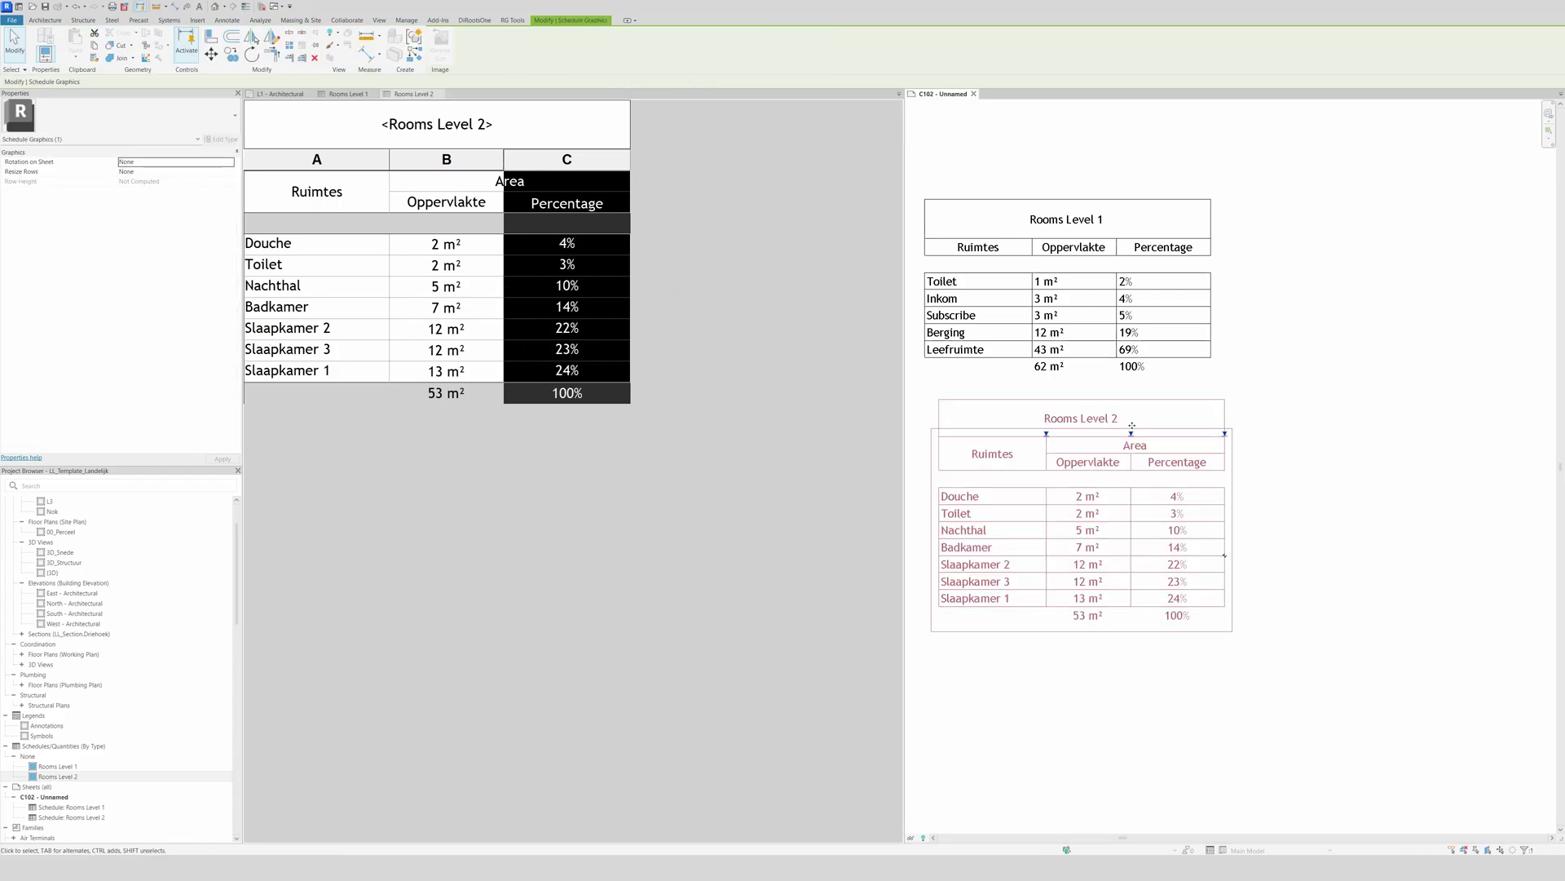
drag(1123, 437, 1191, 442)
drag(1191, 441, 1191, 441)
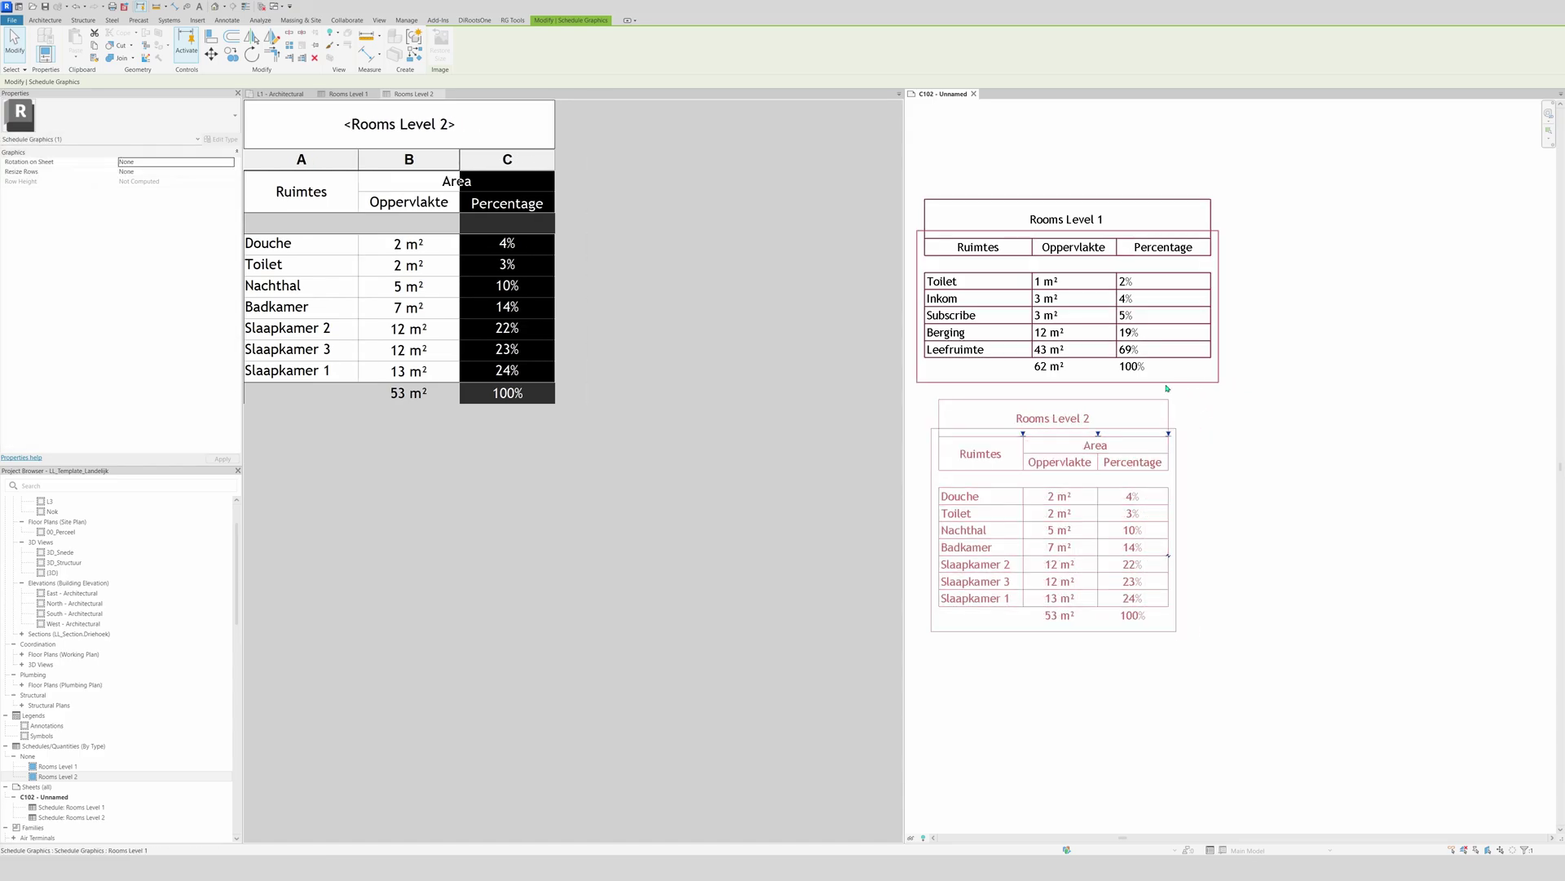
Set the title row height of the Rooms Level 2 schedule to 8 mm
click(780, 409)
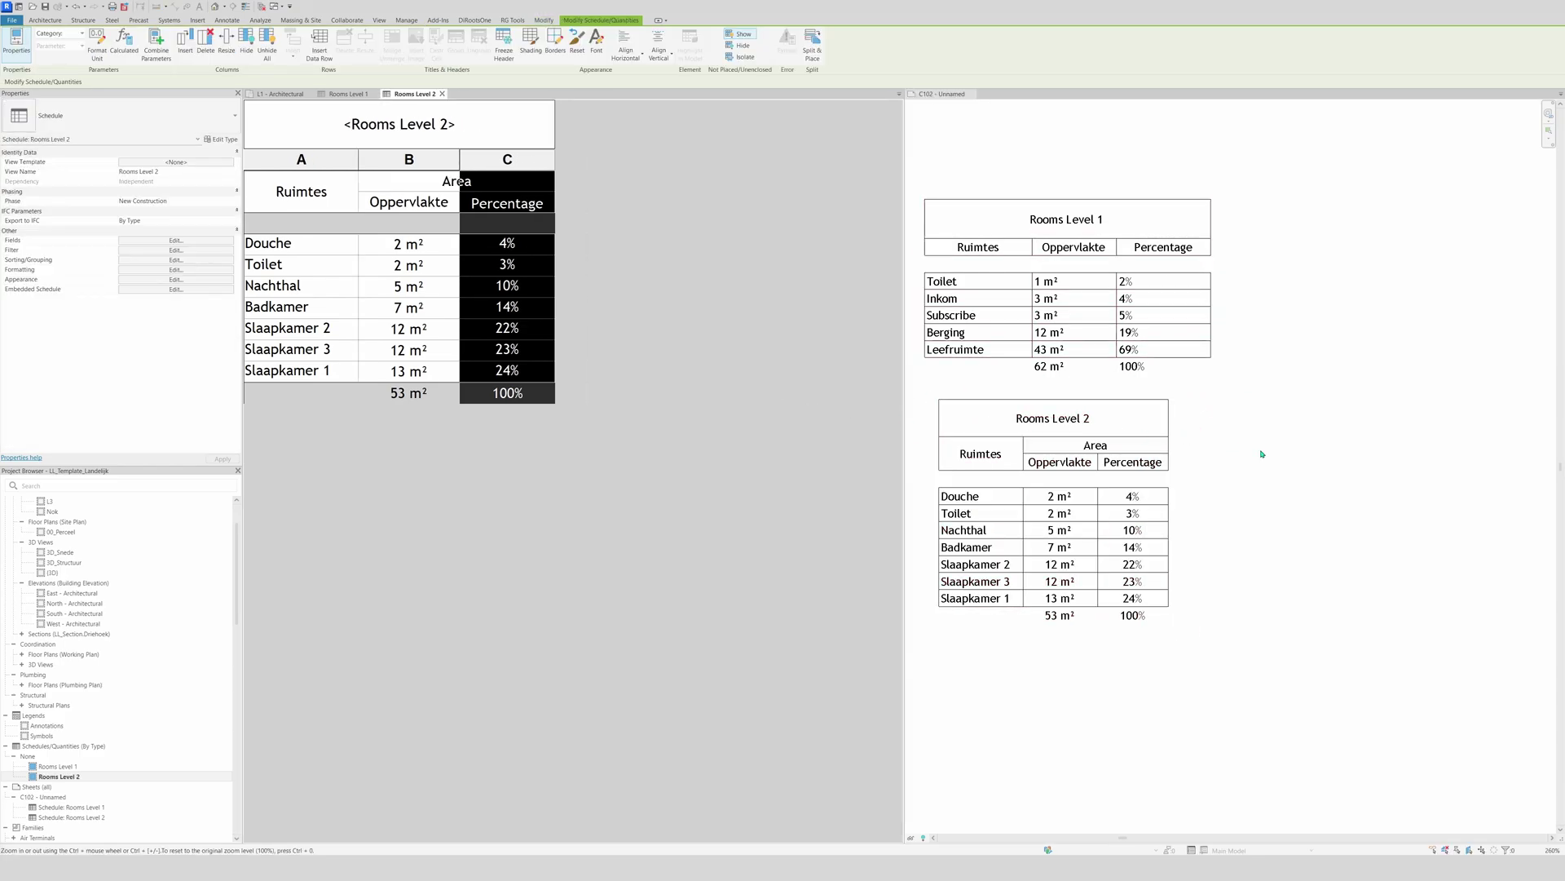
click(438, 140)
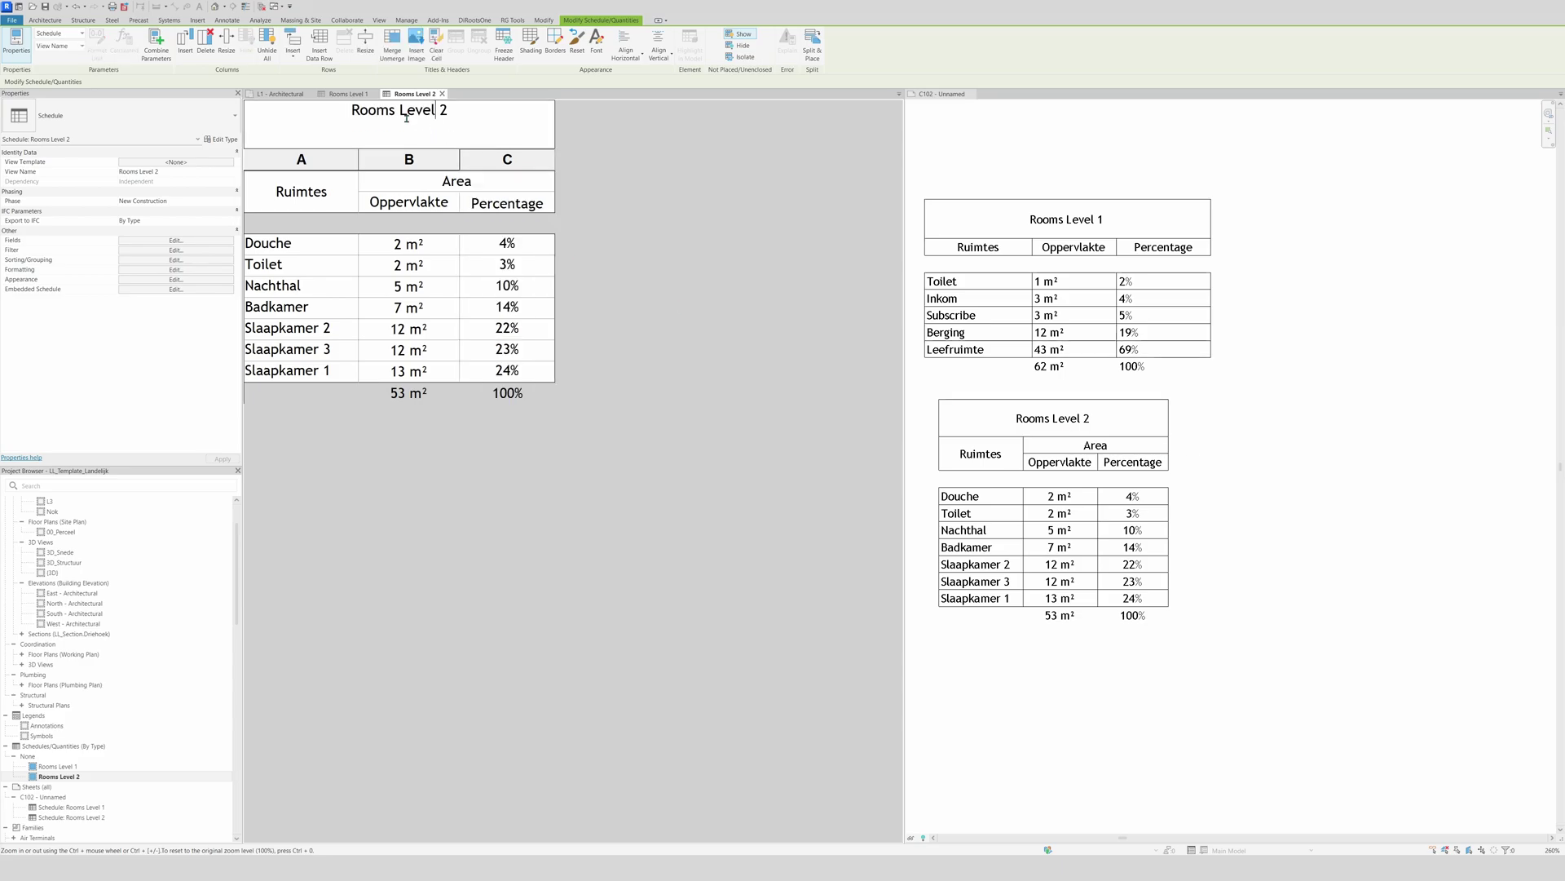
click(366, 41)
double_click(785, 426)
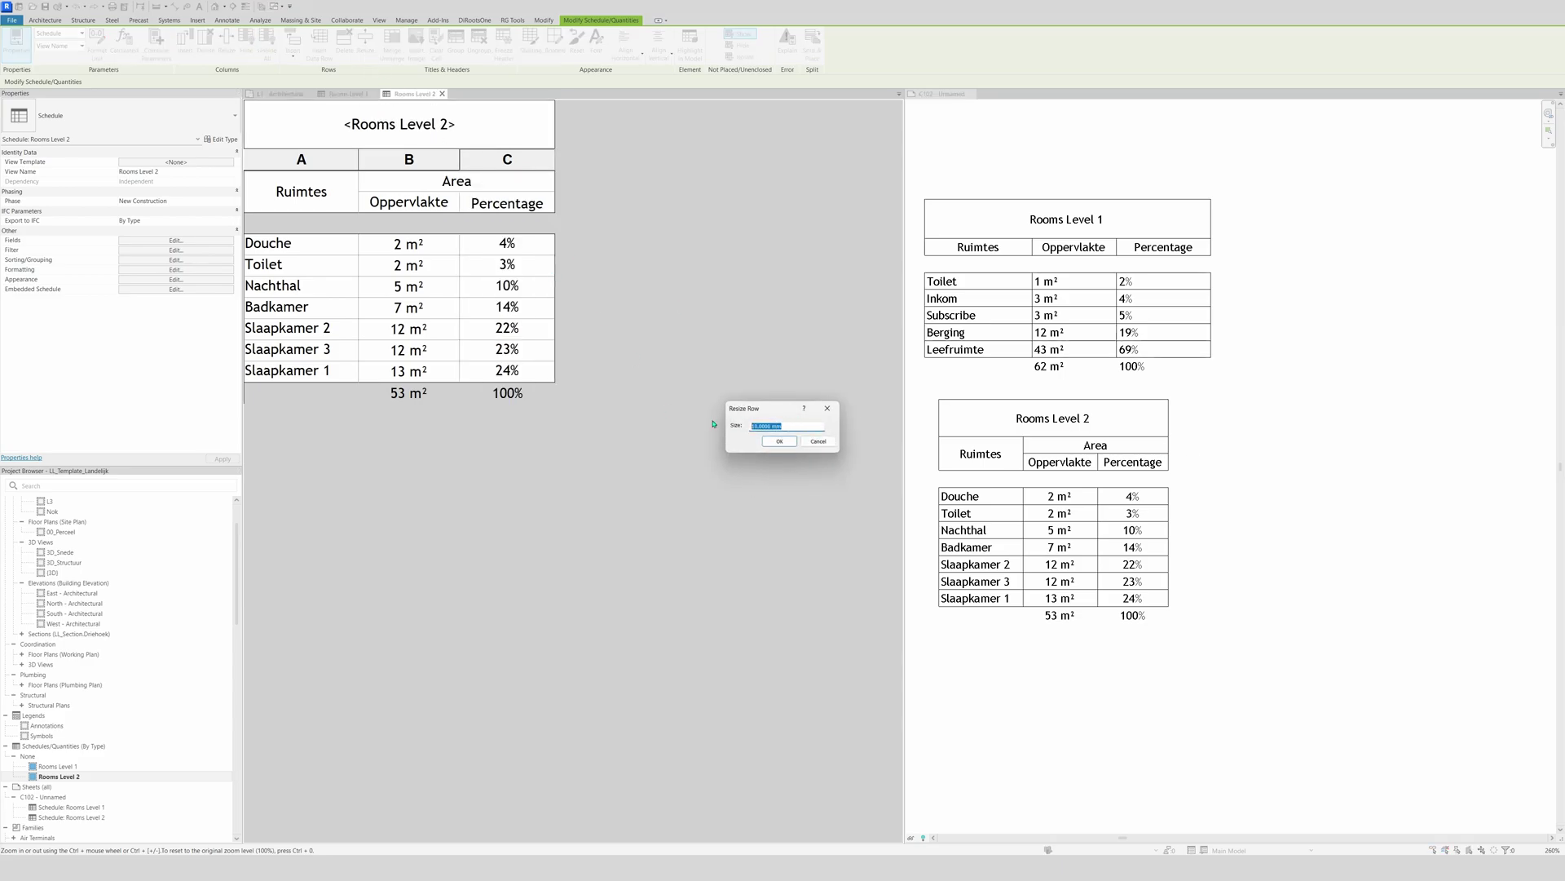
text(8)
key(Return)
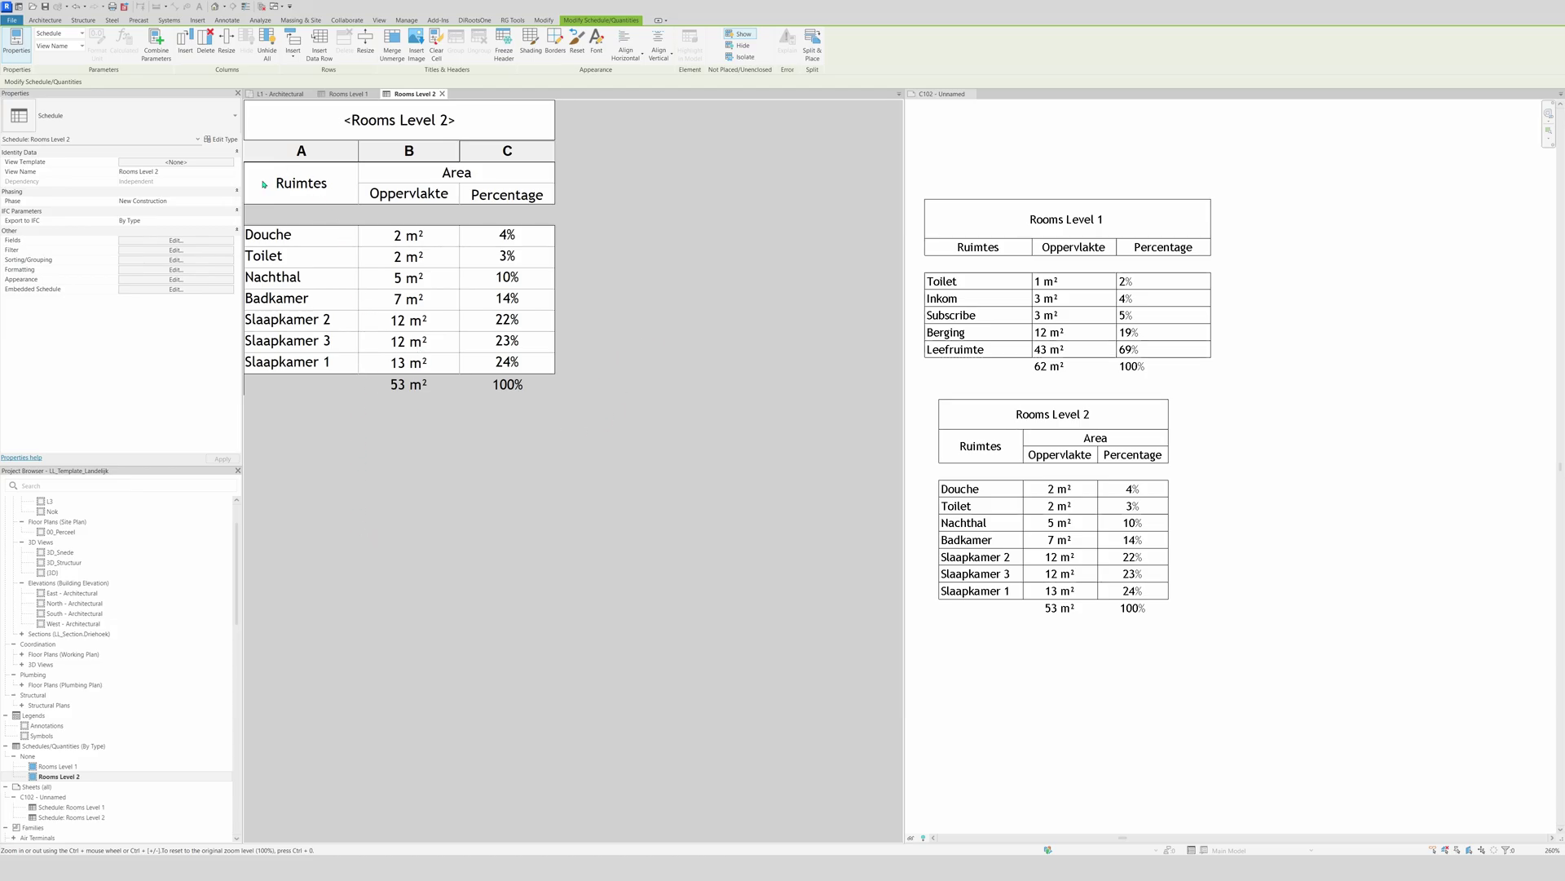
Shade the Ruimtes header cell of the Rooms Level 2 schedule with the grey custom color
click(311, 189)
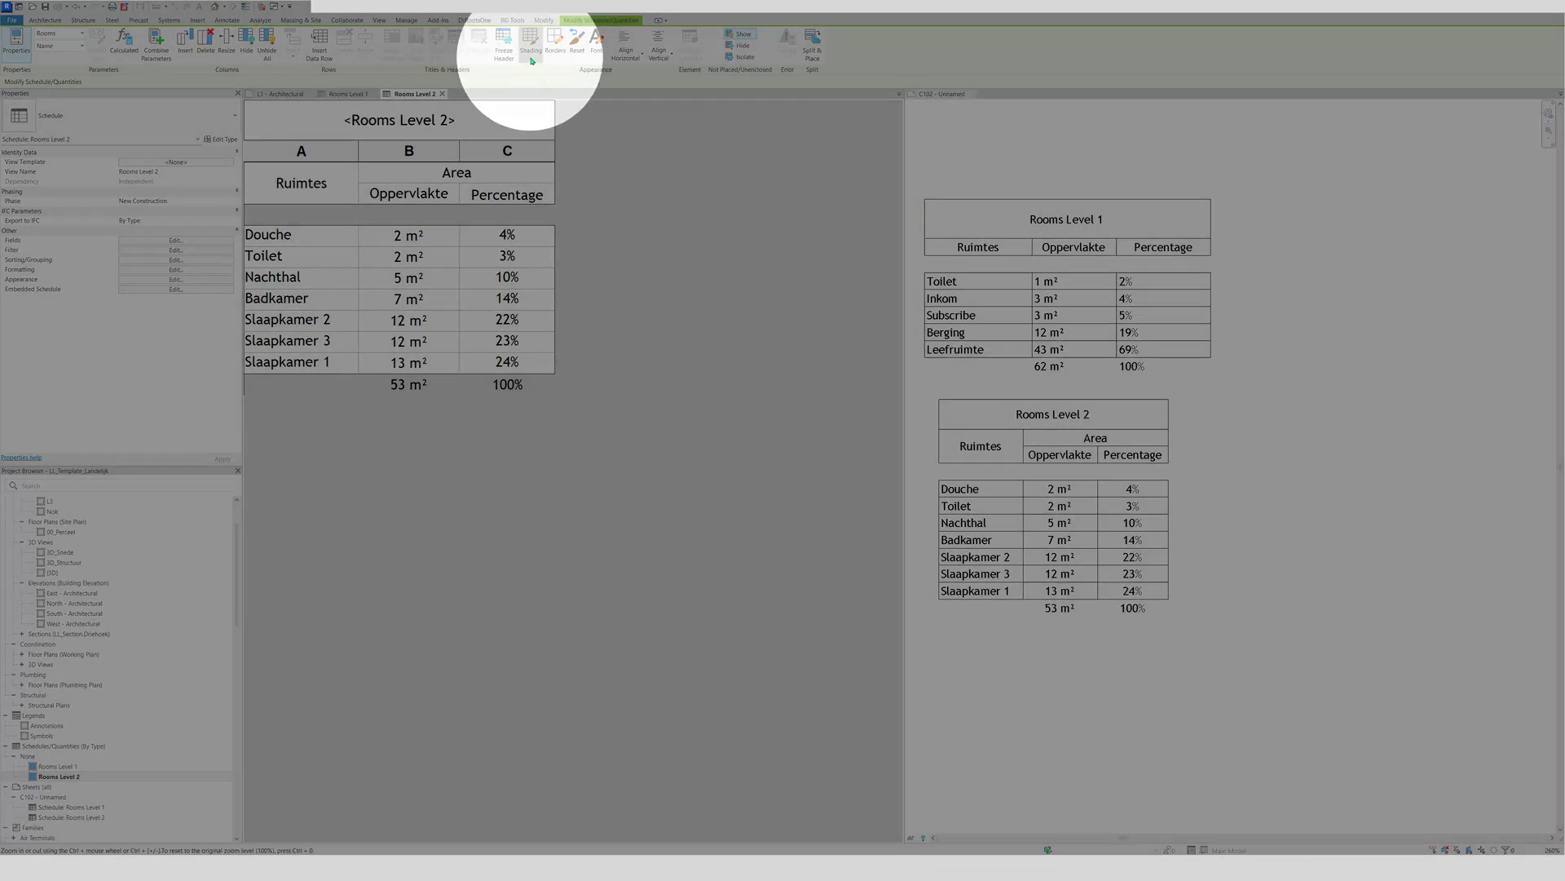
click(531, 60)
click(744, 441)
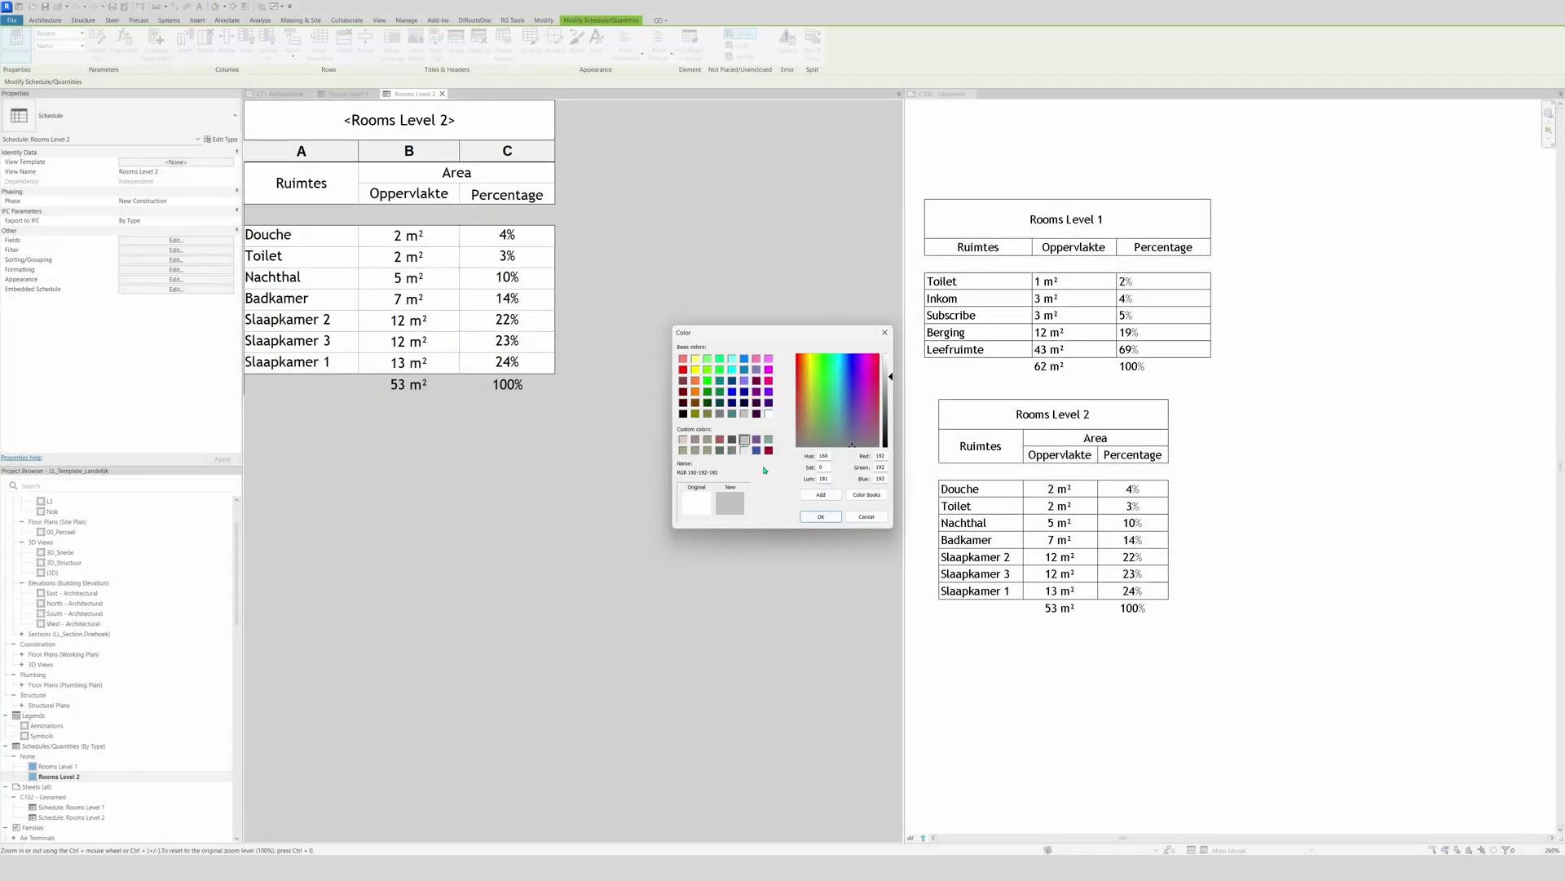
key(Return)
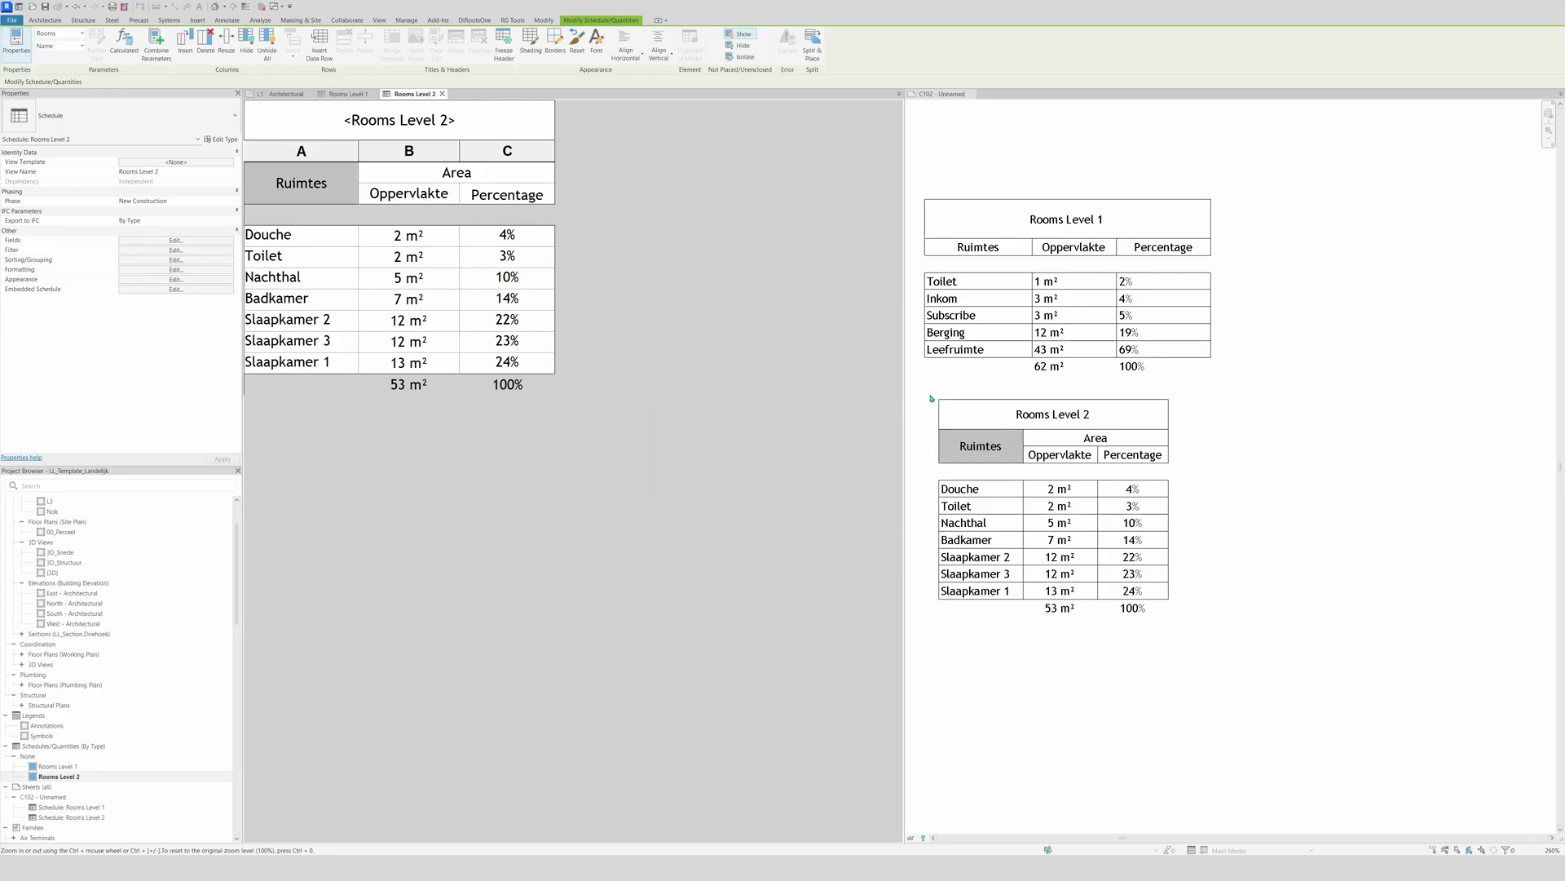
Shade the Rooms Level 2 title row with the same grey custom color as the Ruimtes header
click(399, 120)
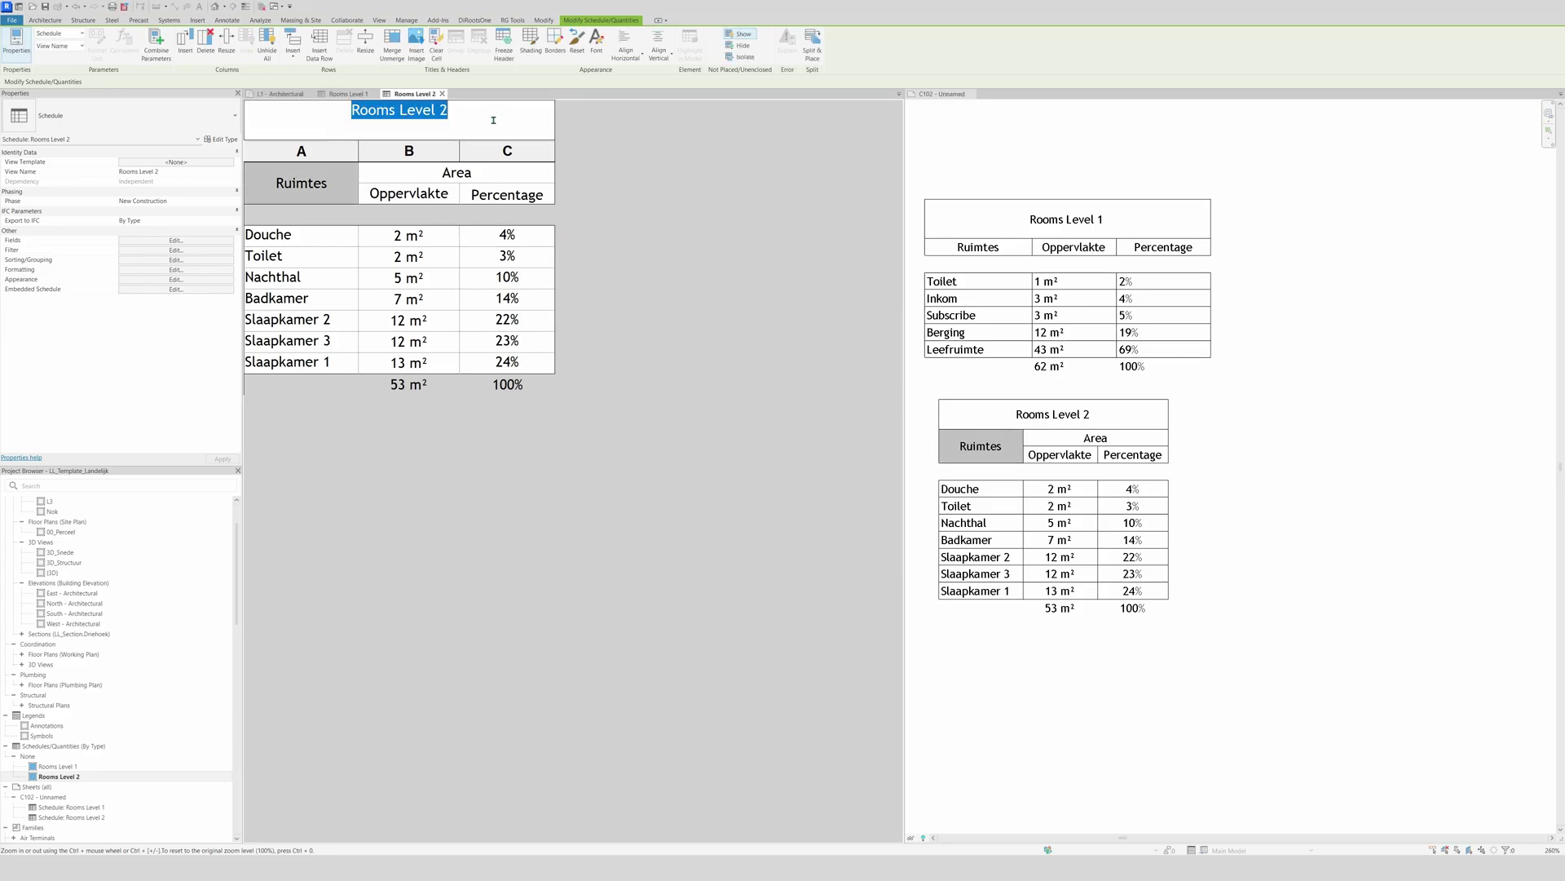
click(530, 42)
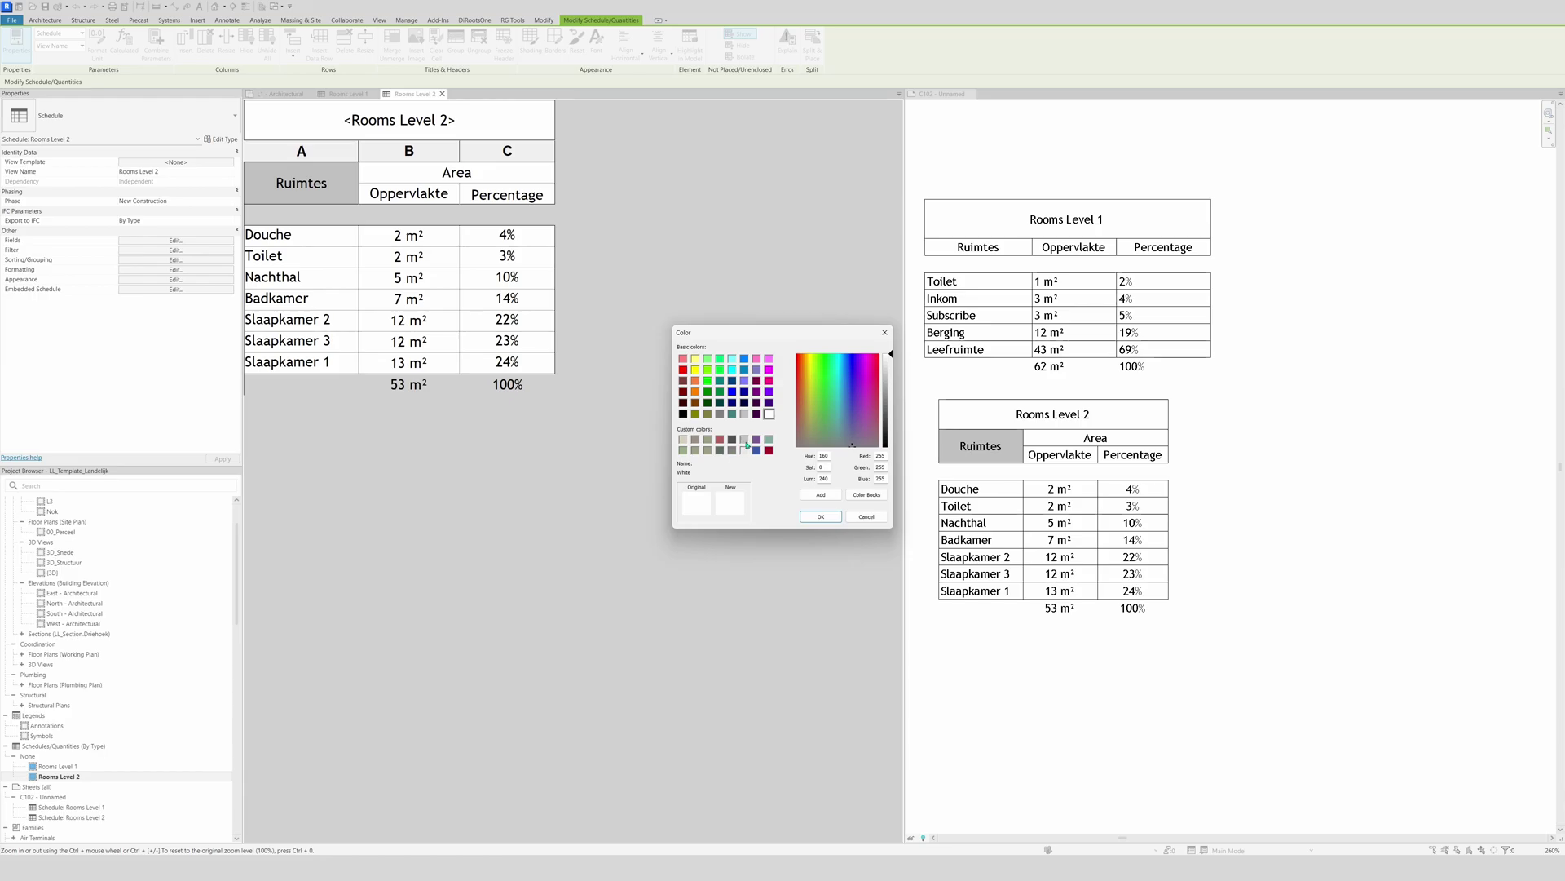
click(744, 439)
click(821, 516)
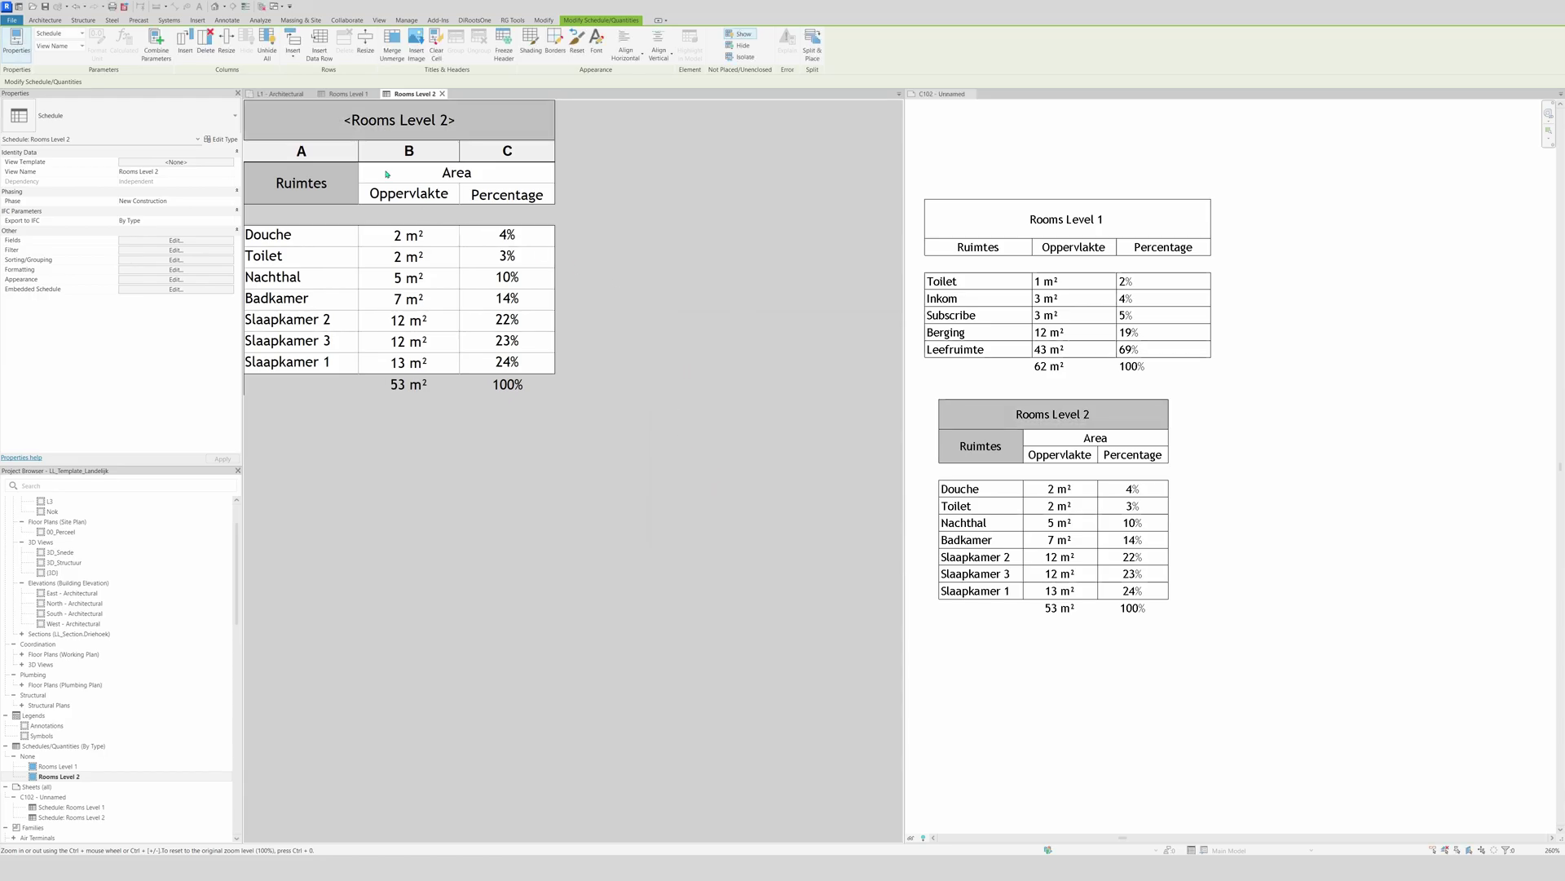
Shade the grouped Area header with the same grey custom color as the title row
click(457, 172)
click(531, 42)
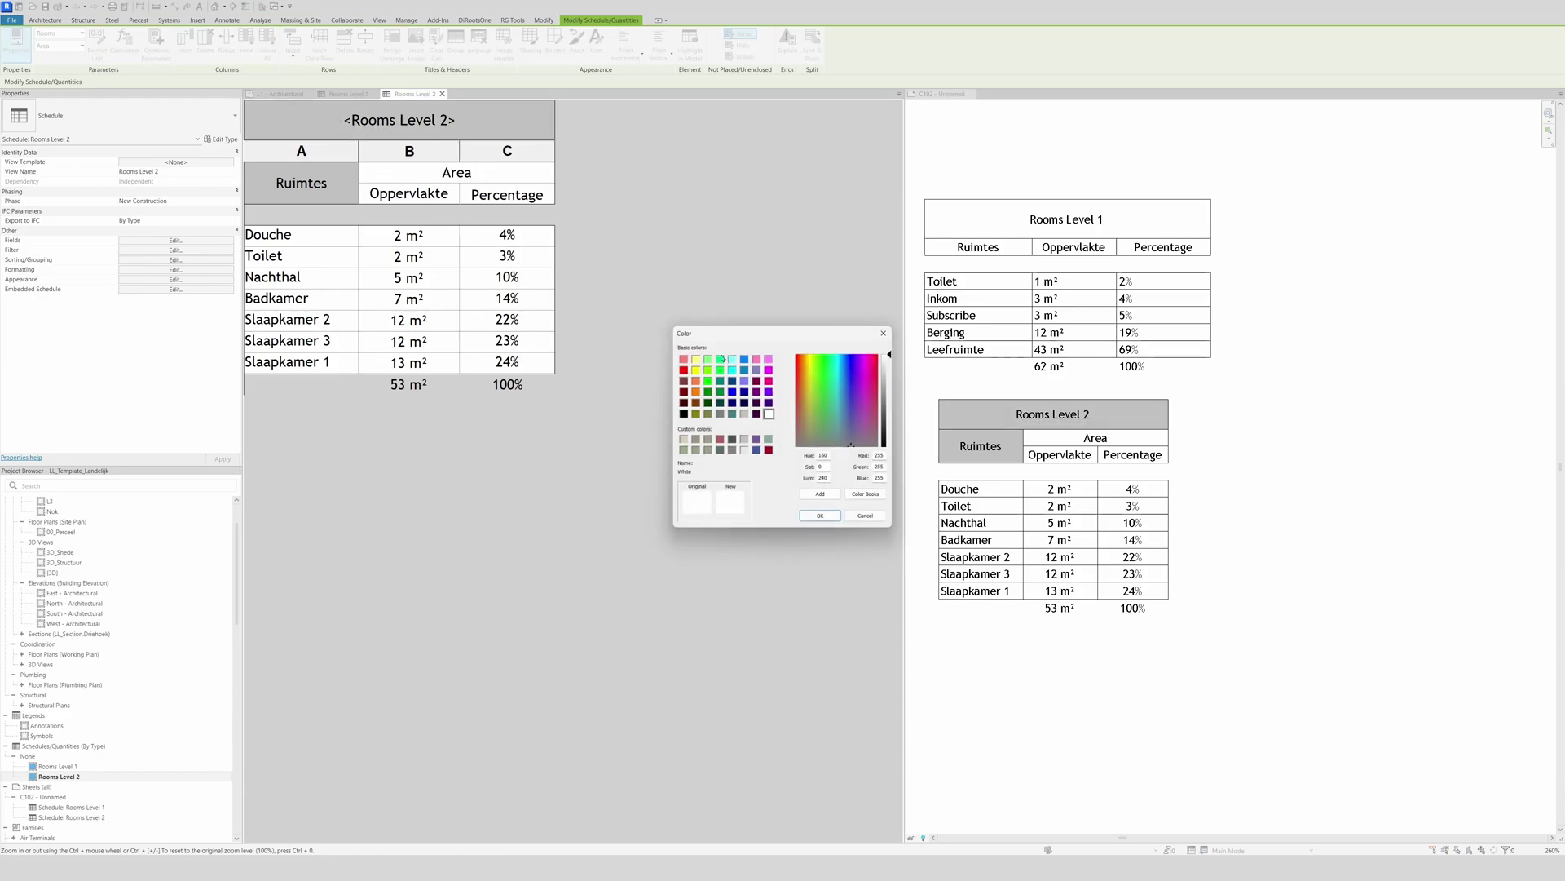
click(744, 439)
click(820, 516)
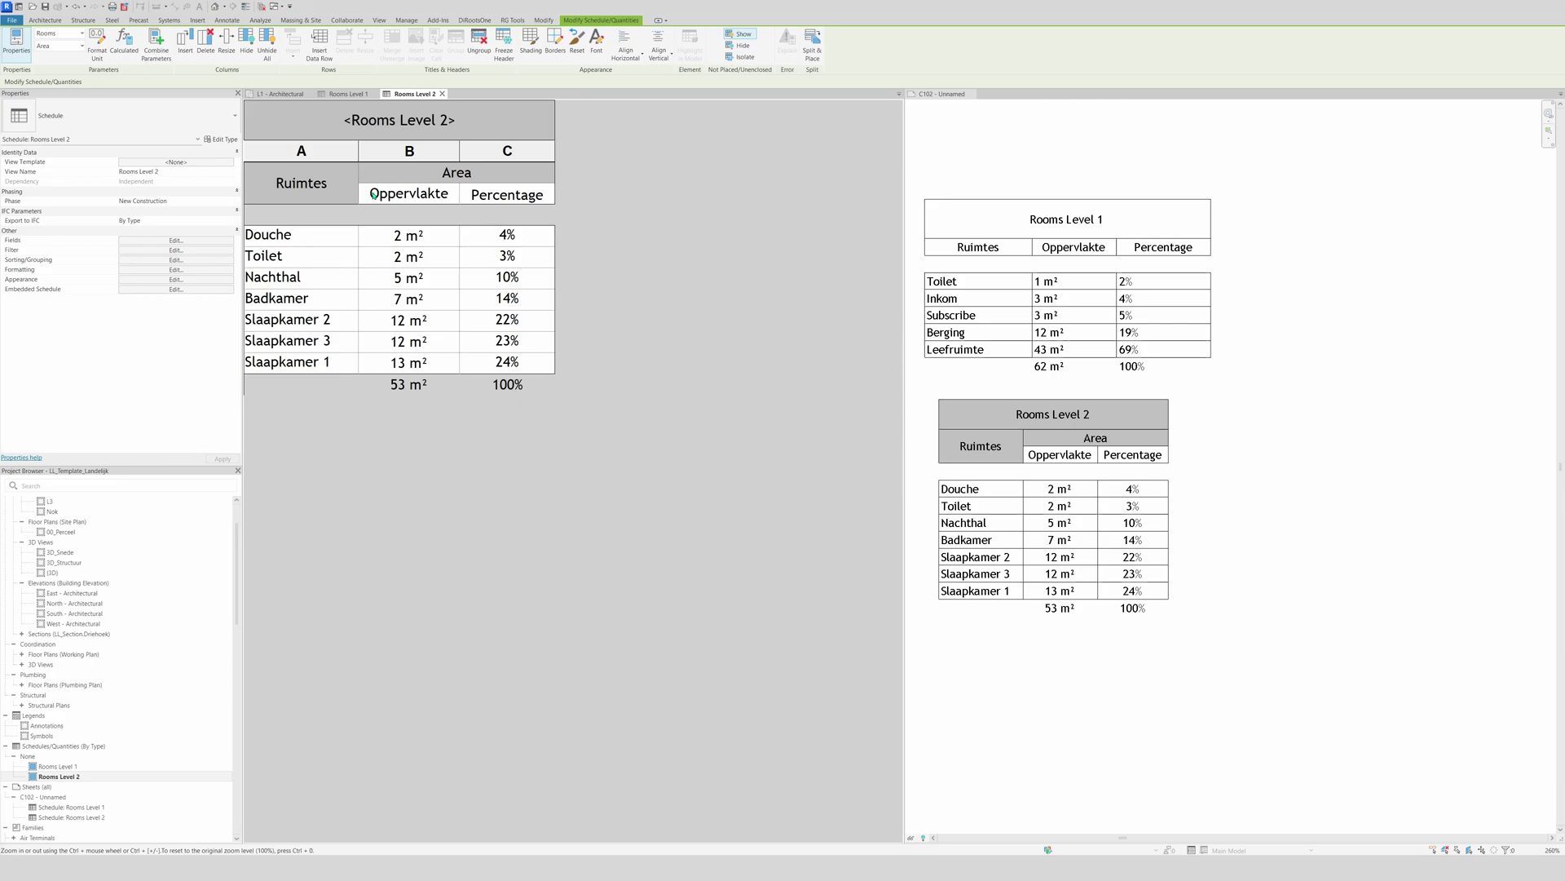
Shade the Oppervlakte and Percentage headers with a lighter tint of the grey custom color
drag(374, 196, 506, 194)
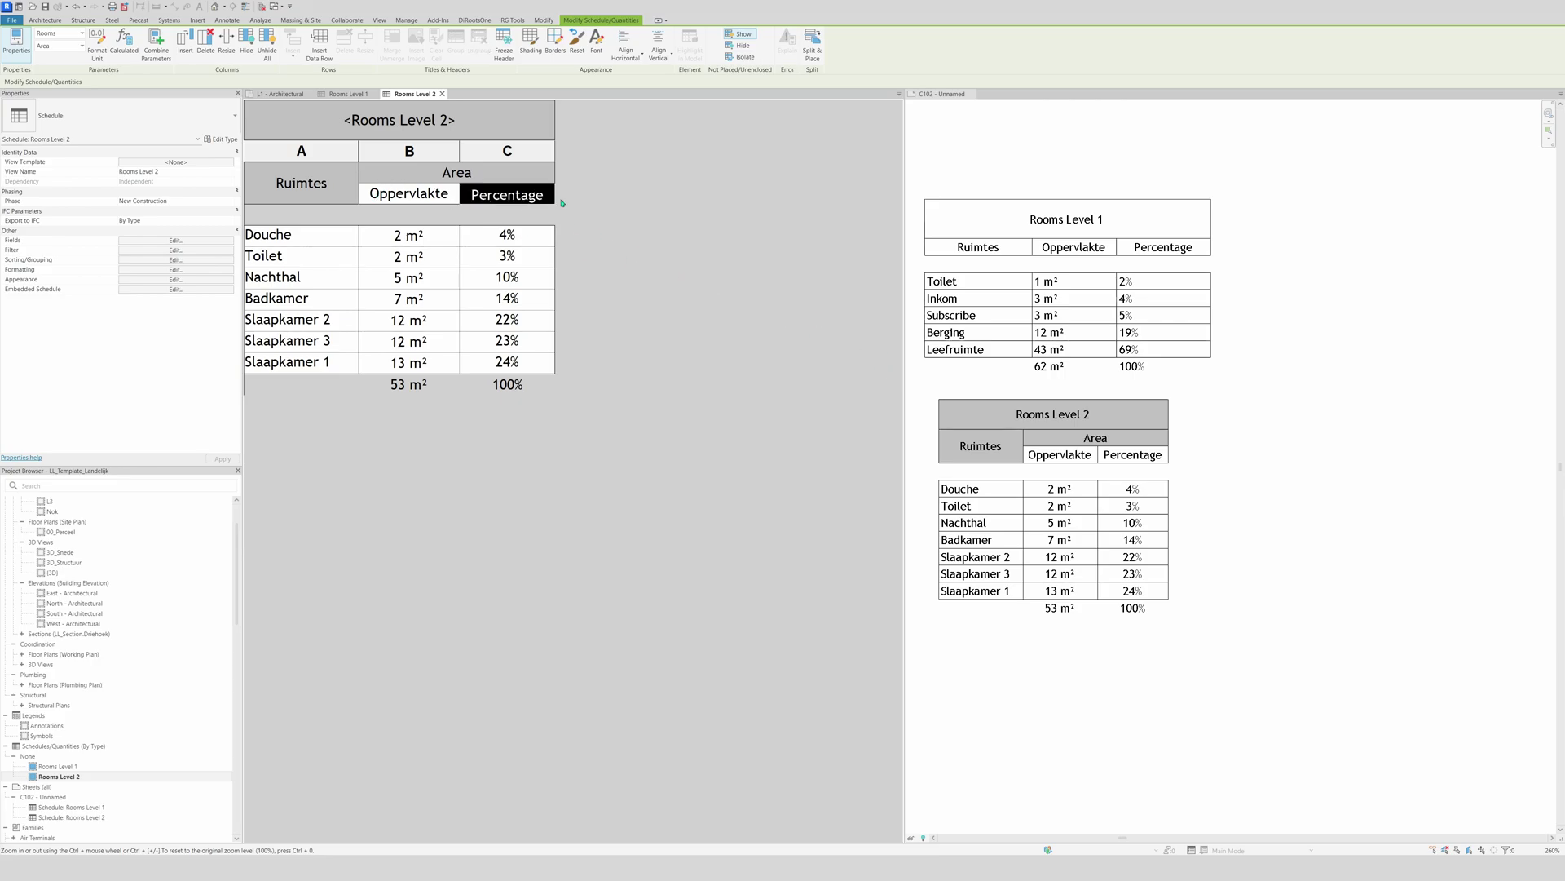
click(526, 49)
click(744, 439)
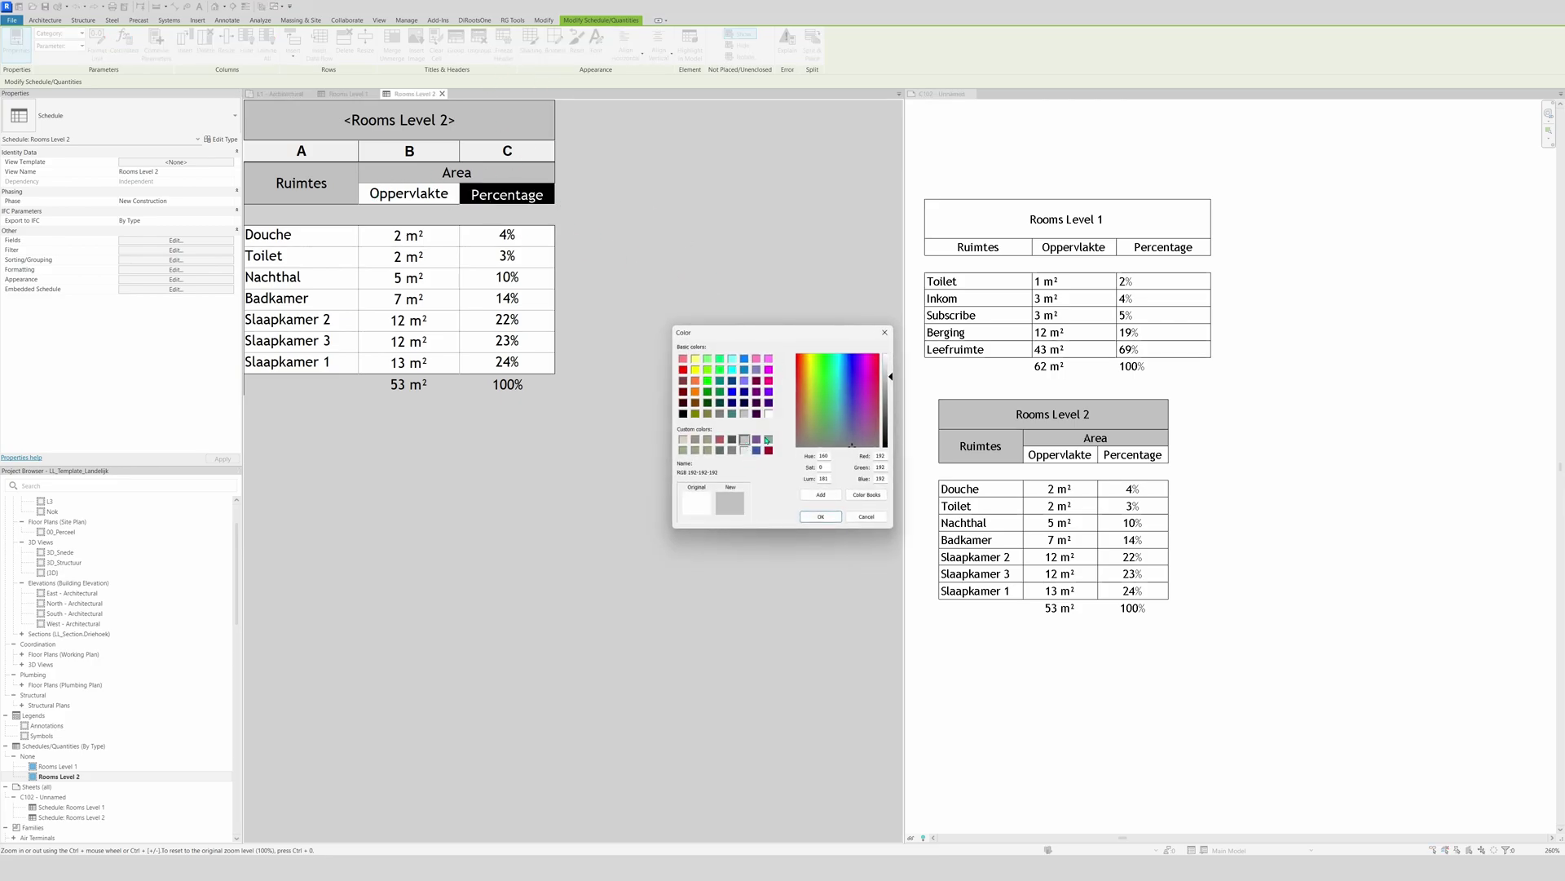
click(890, 364)
click(821, 517)
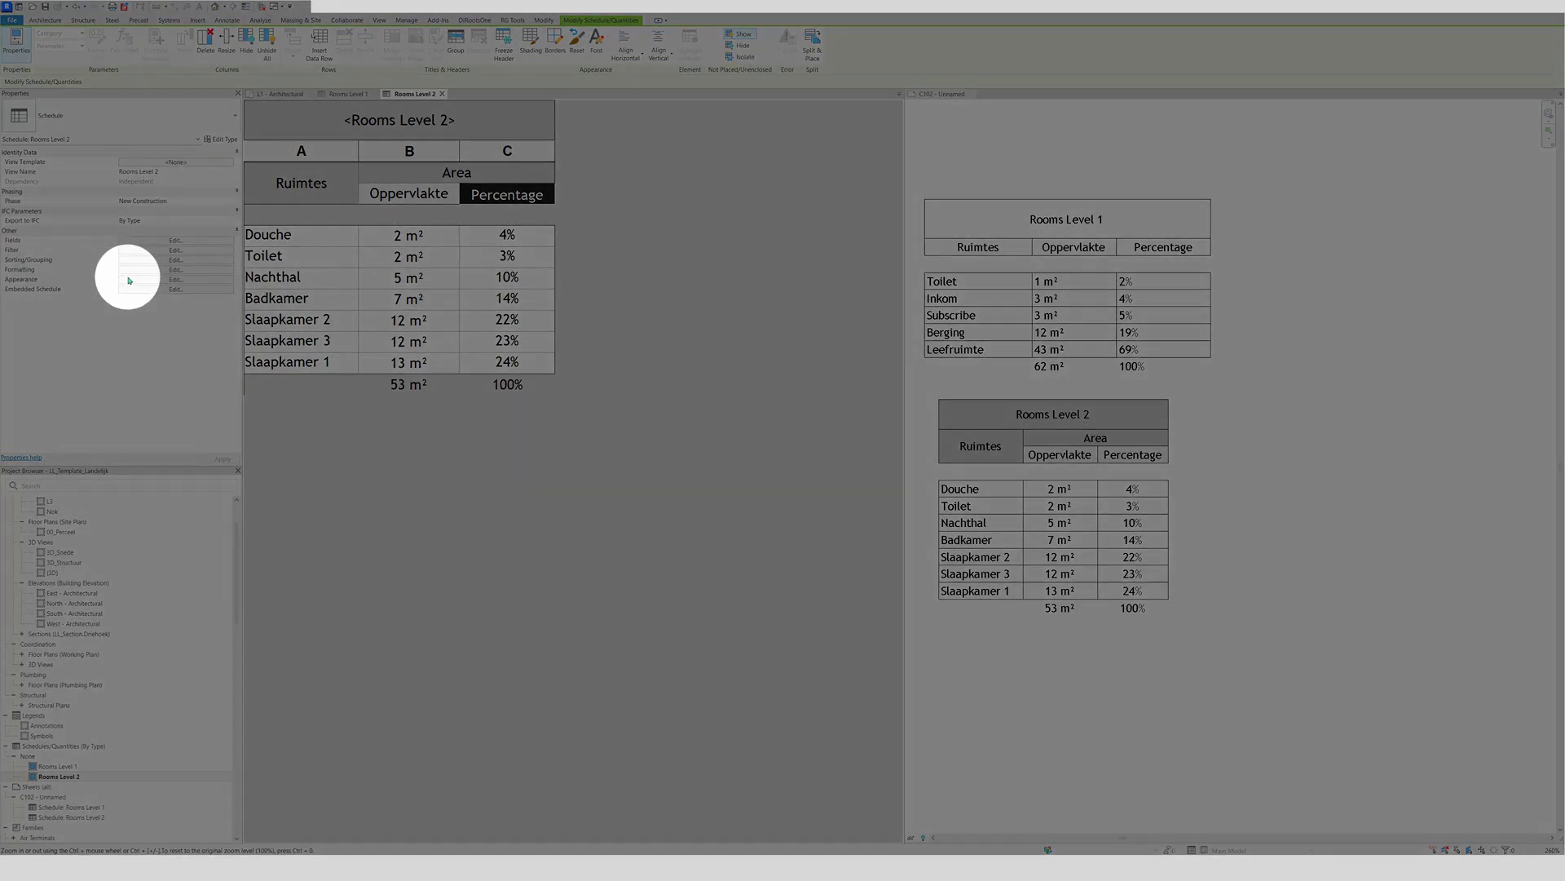
Turn off the blank row before data in the Rooms Level 2 schedule's appearance settings
click(130, 279)
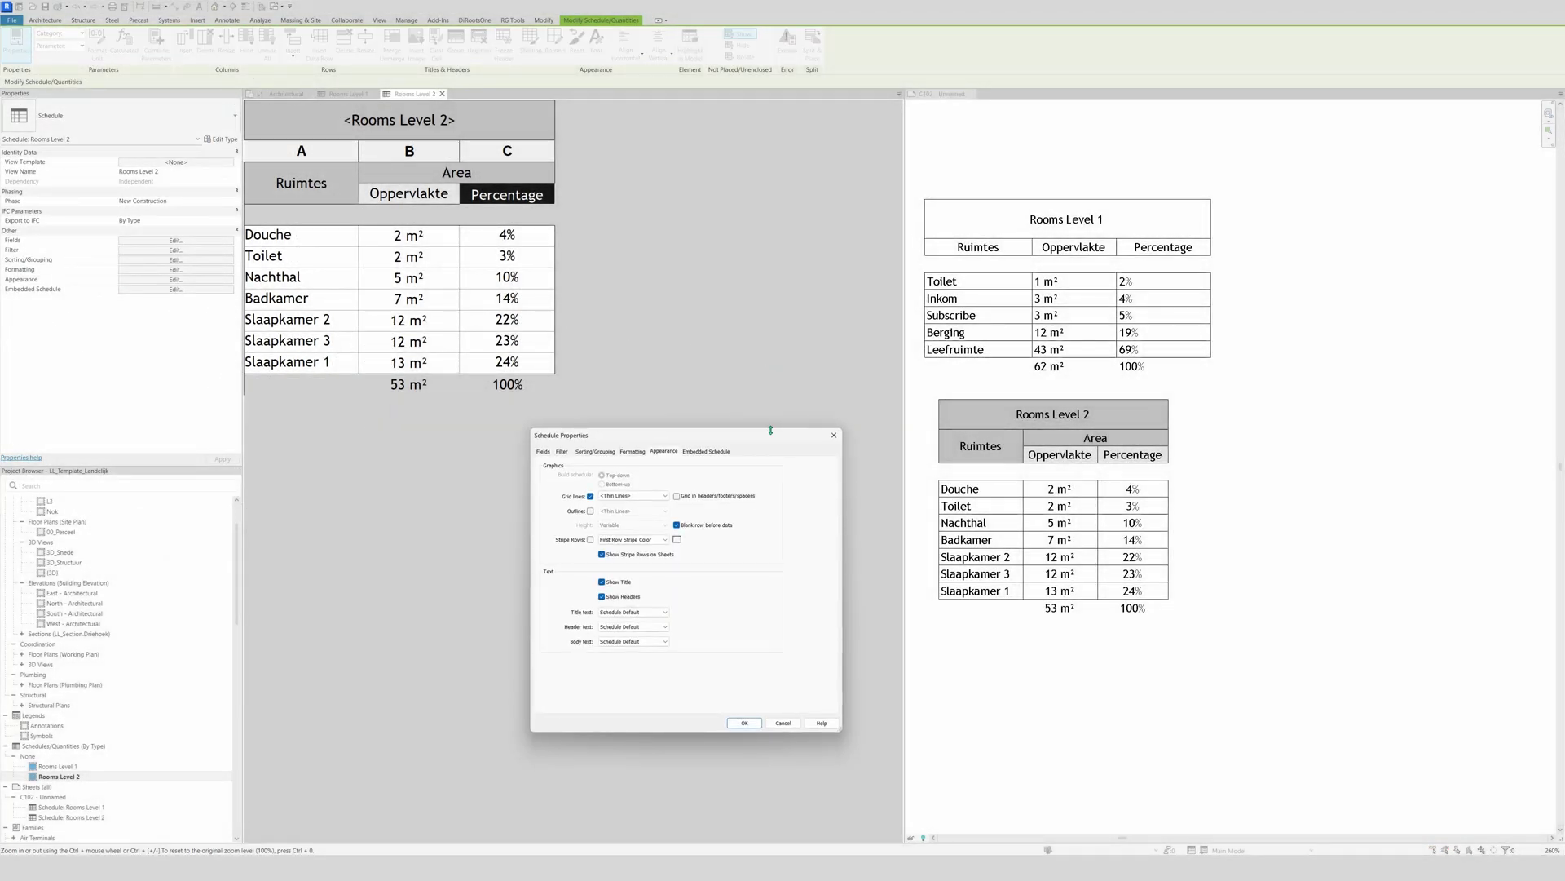
click(678, 525)
click(748, 723)
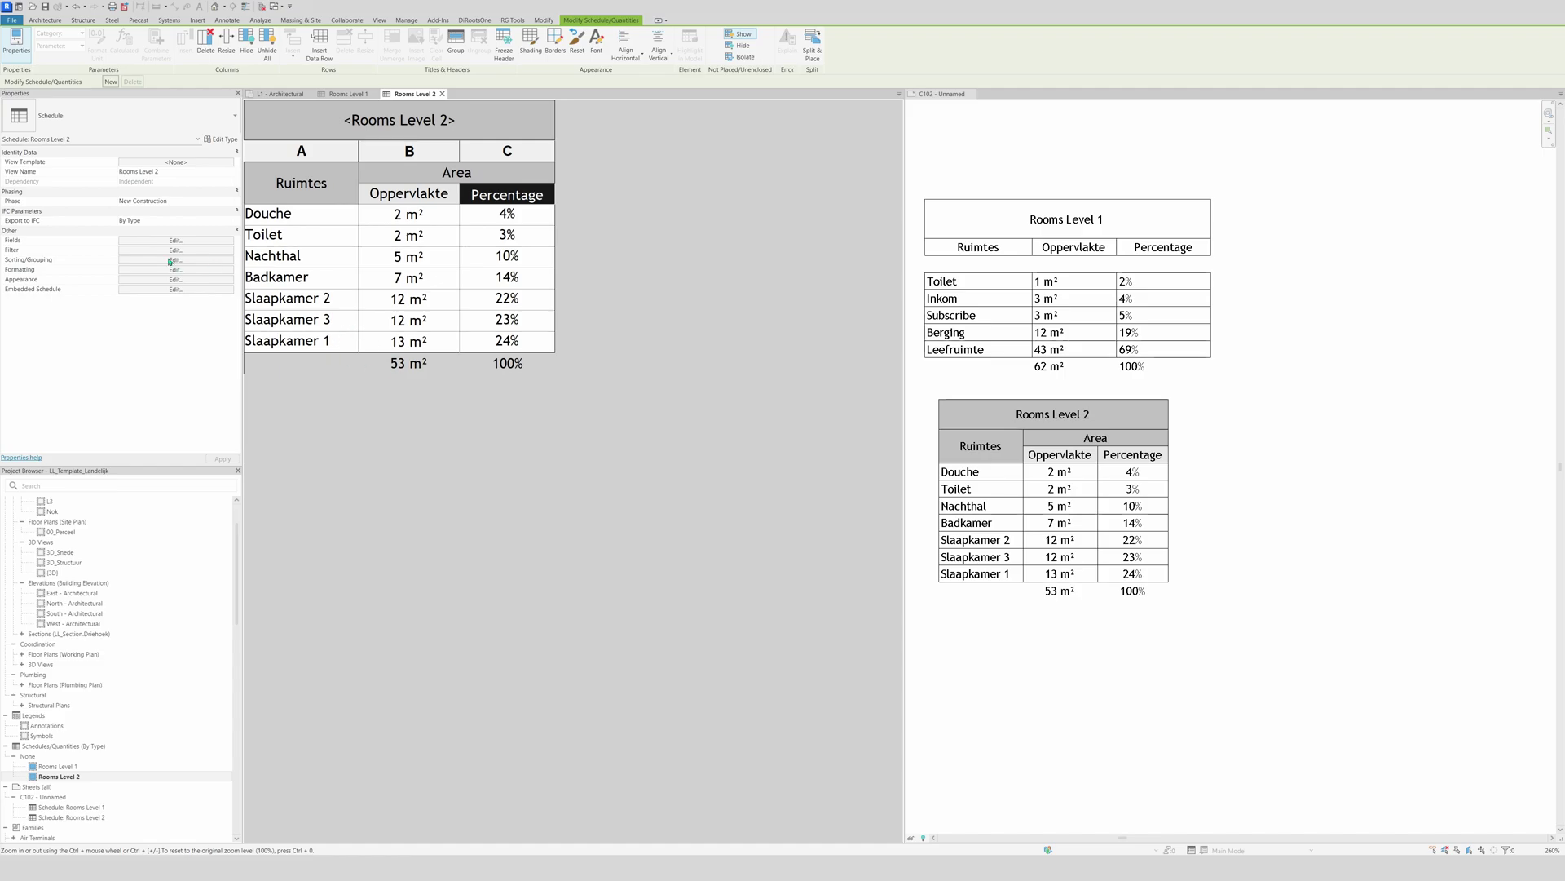
Enable the outline of the Rooms Level 2 schedule and set its line style to LL_Lijn.type.4_Zwart
click(152, 280)
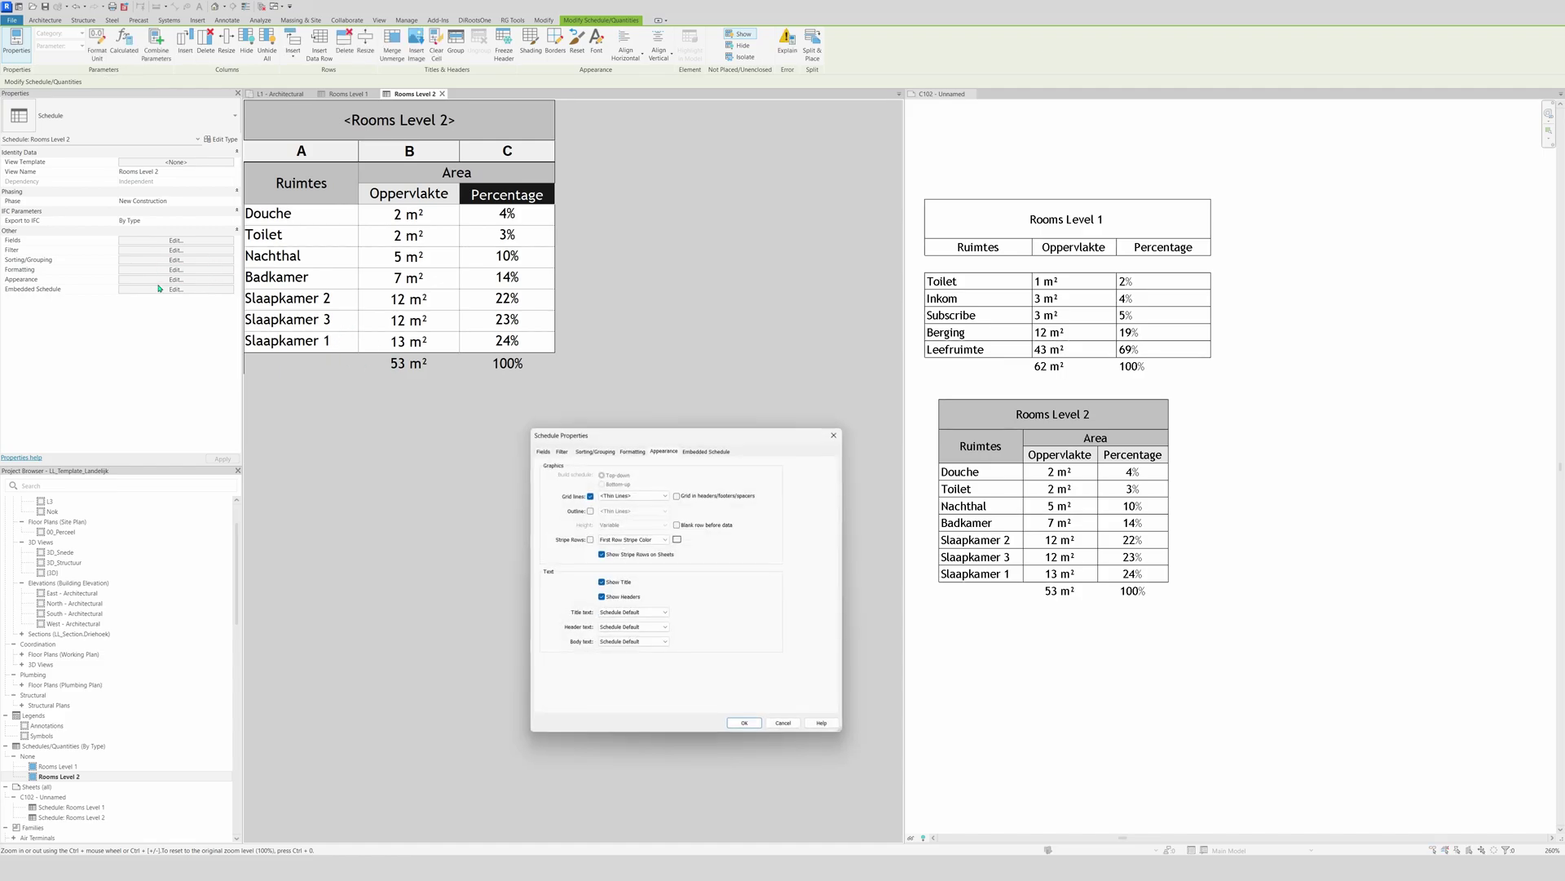
click(590, 512)
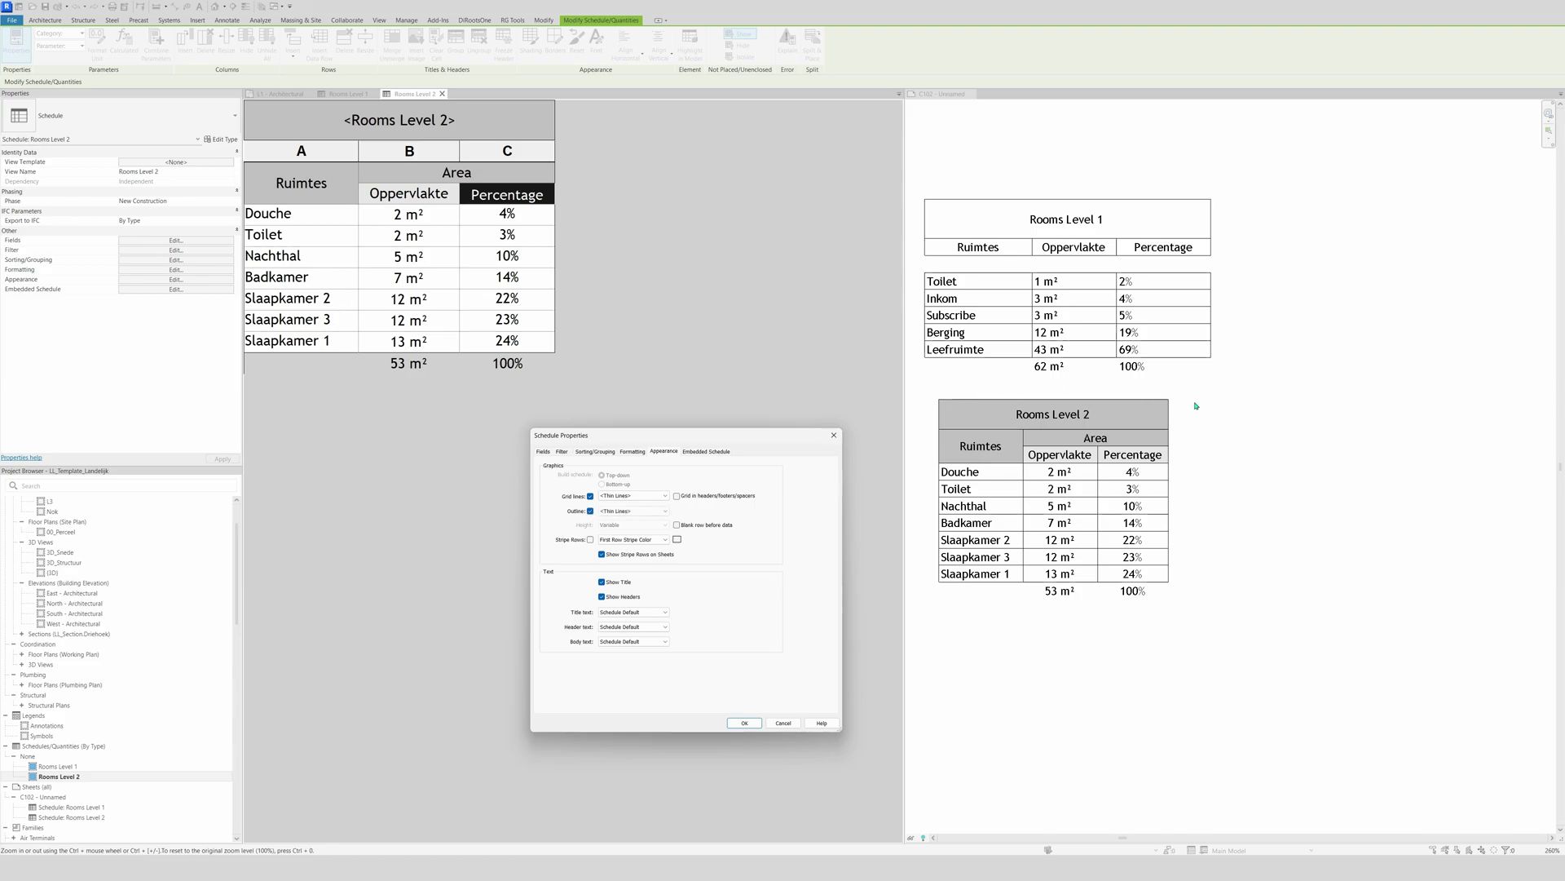
click(634, 511)
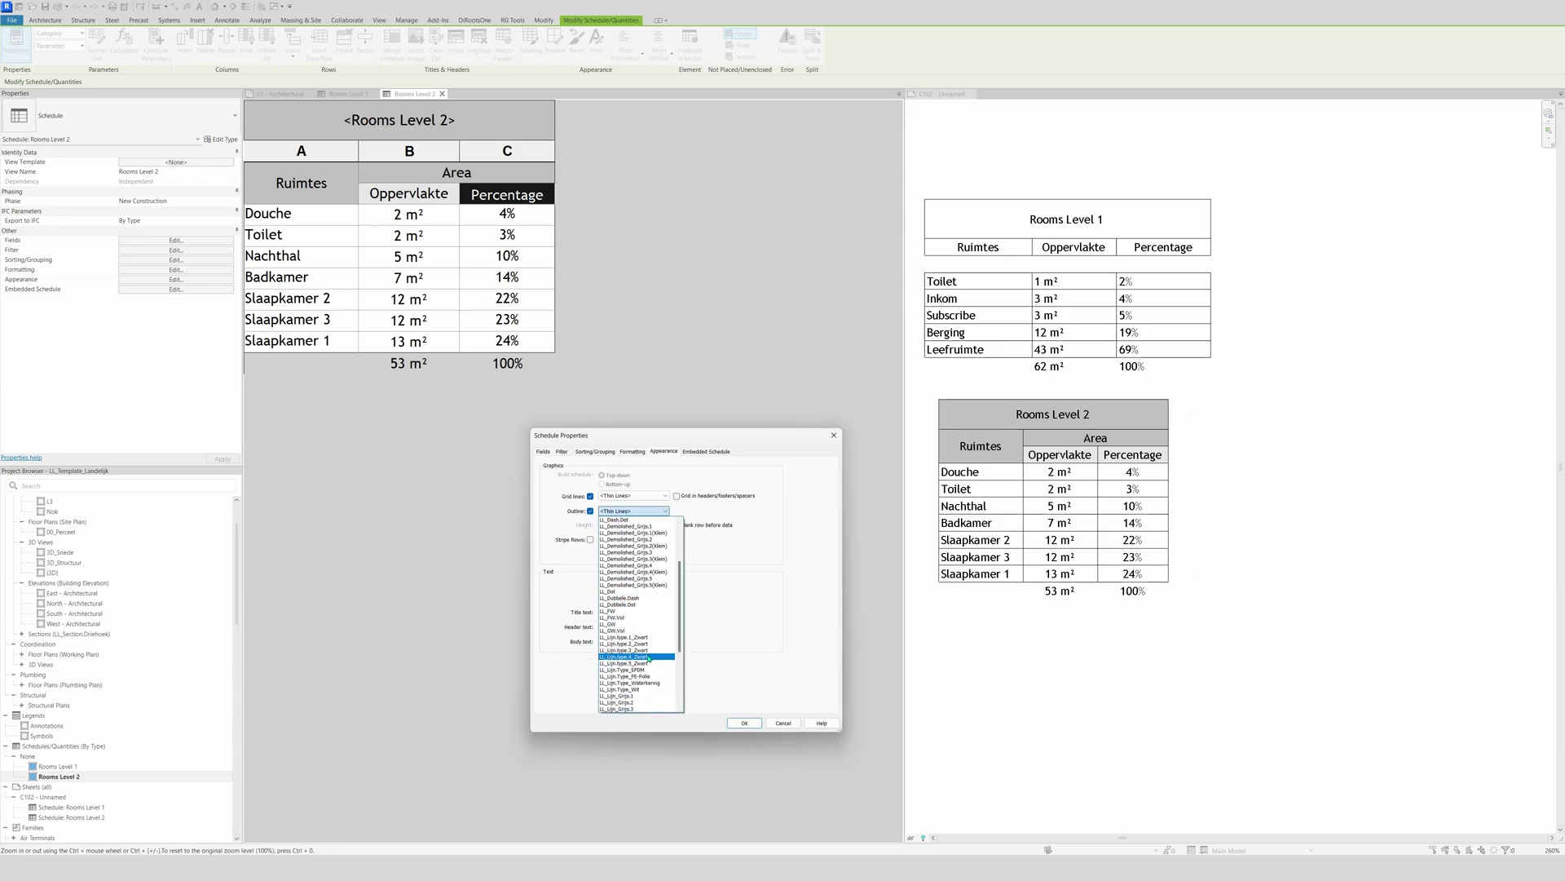
key(Escape)
click(634, 511)
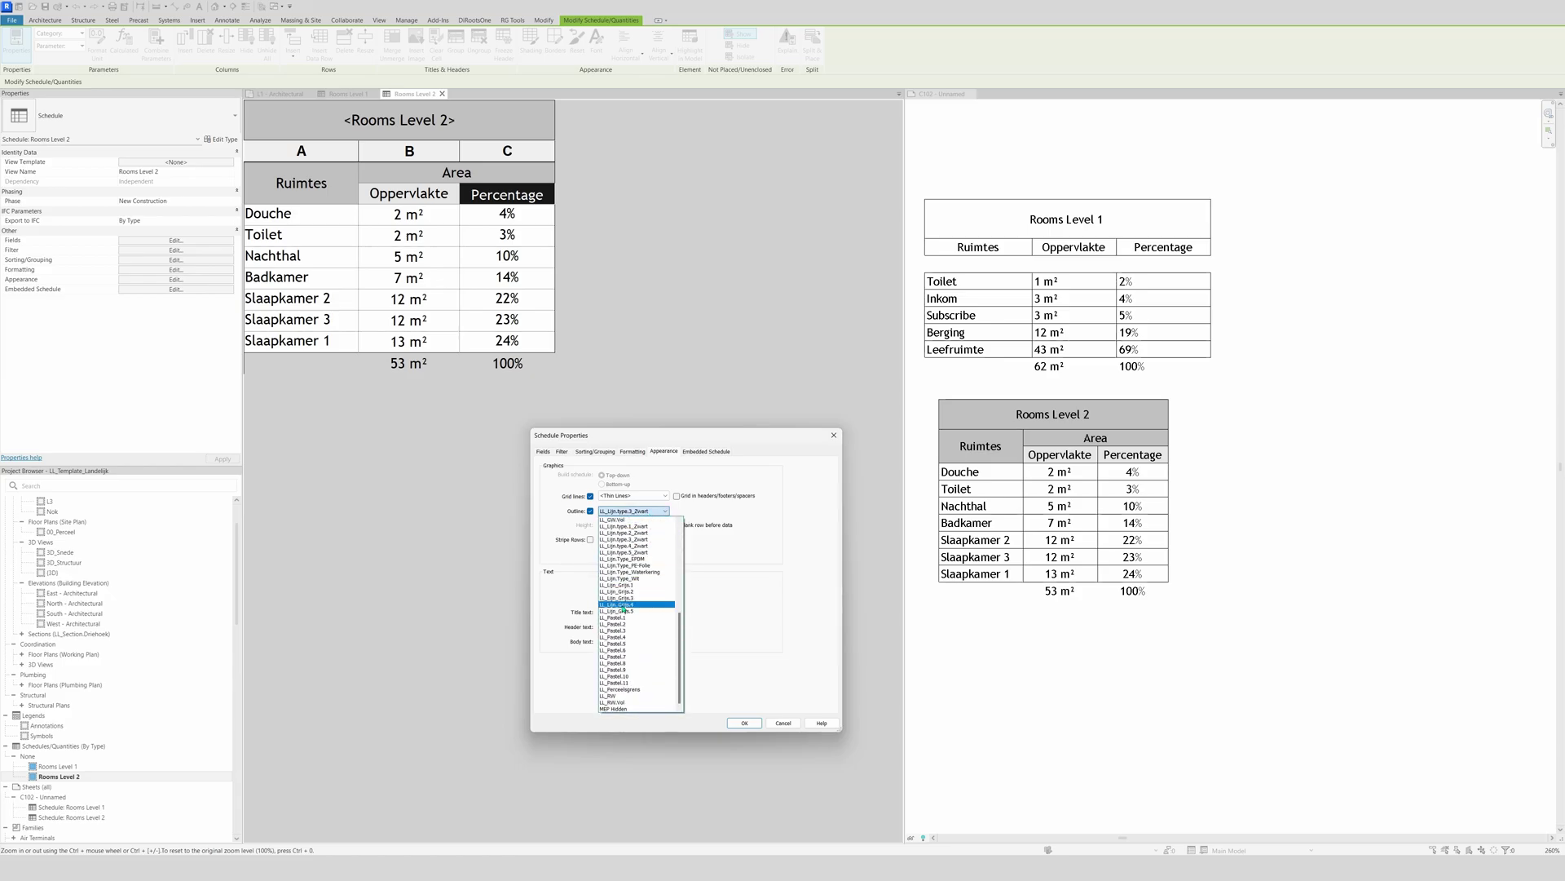
click(640, 546)
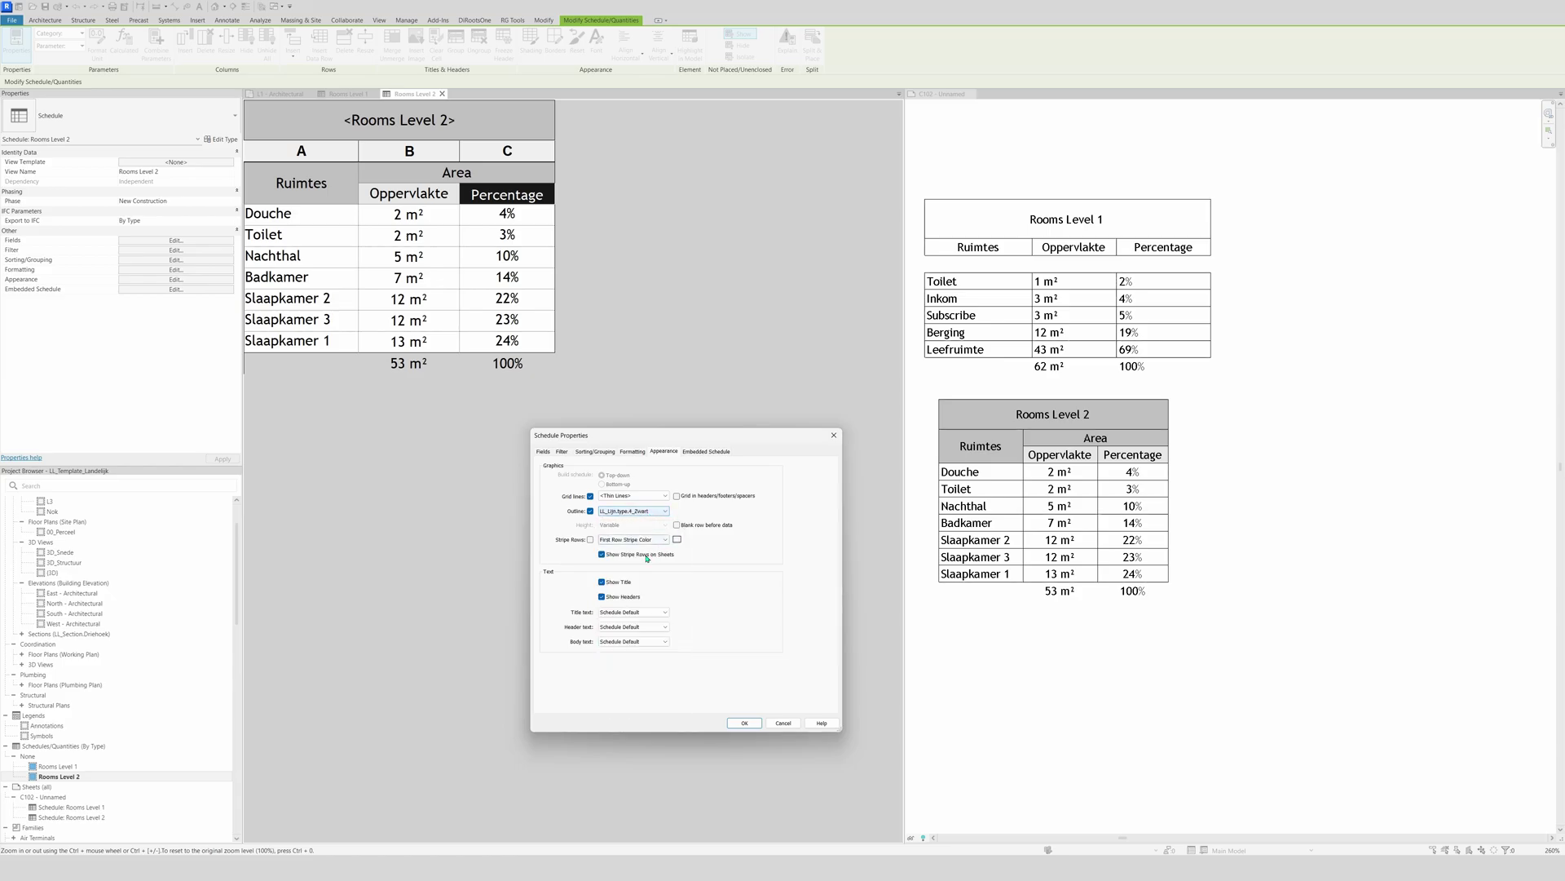
click(743, 723)
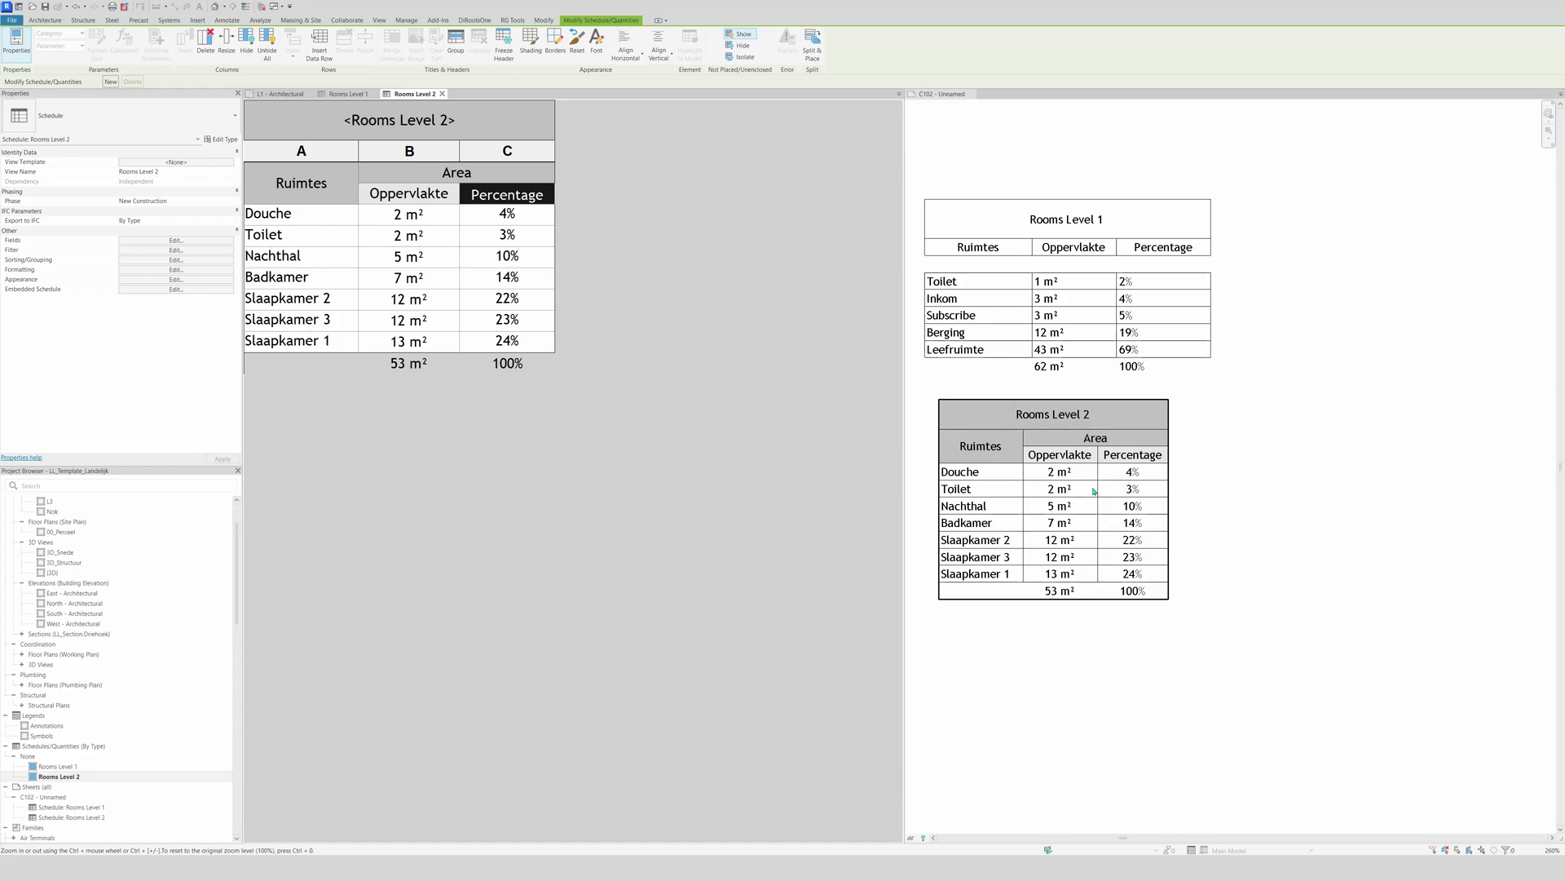
Set the Rooms Level 2 schedule's title and header text to LL_2.4mm Swiss and its body text to LL_1.8mm_Swiss
click(127, 281)
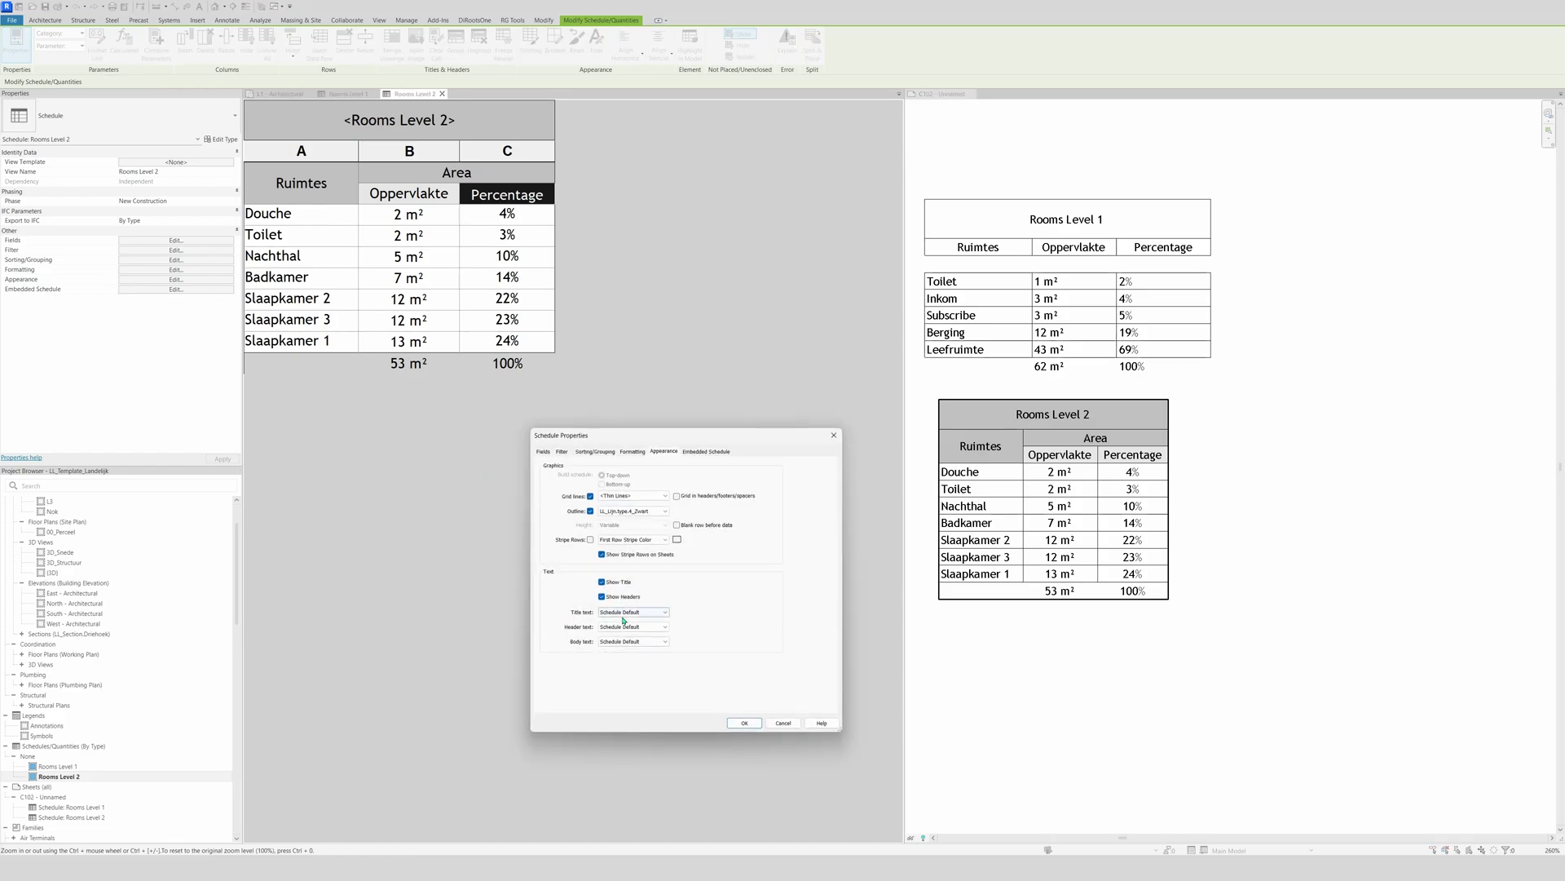
click(624, 613)
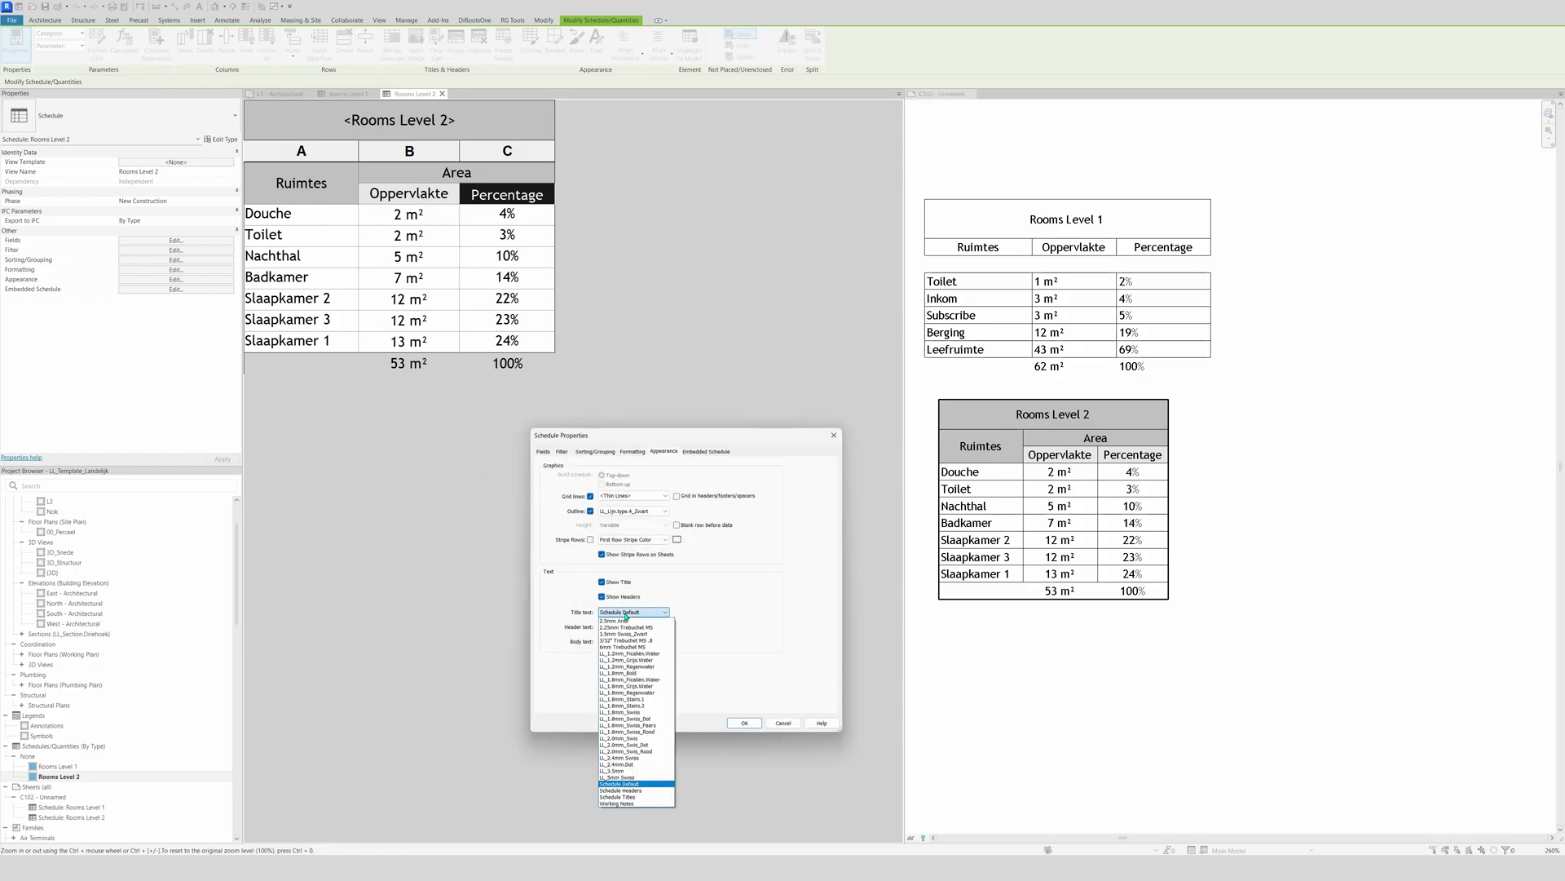
click(648, 757)
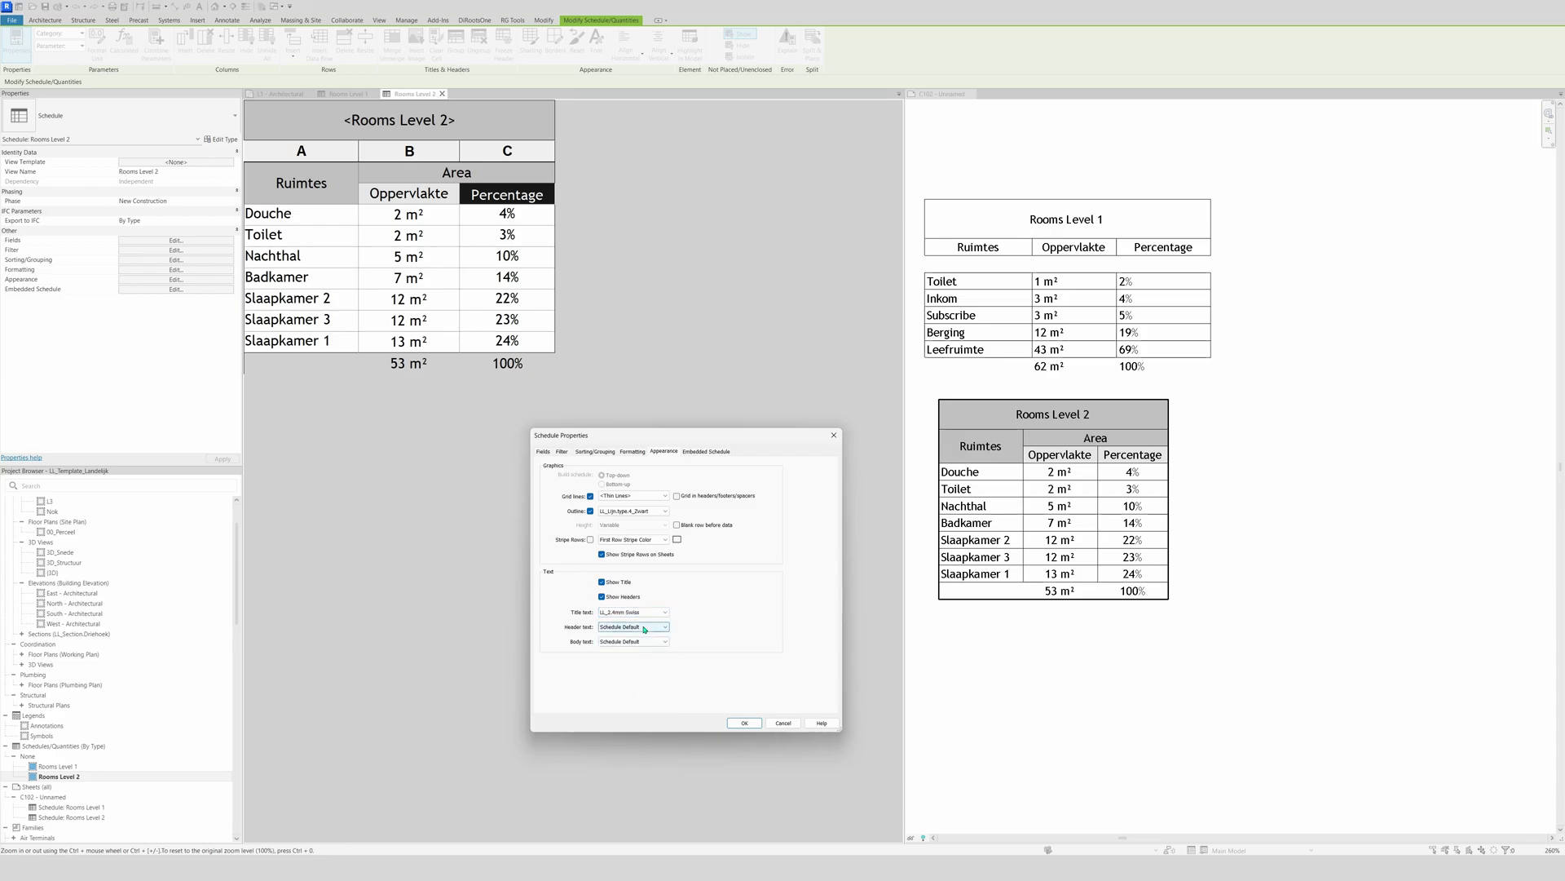
click(653, 627)
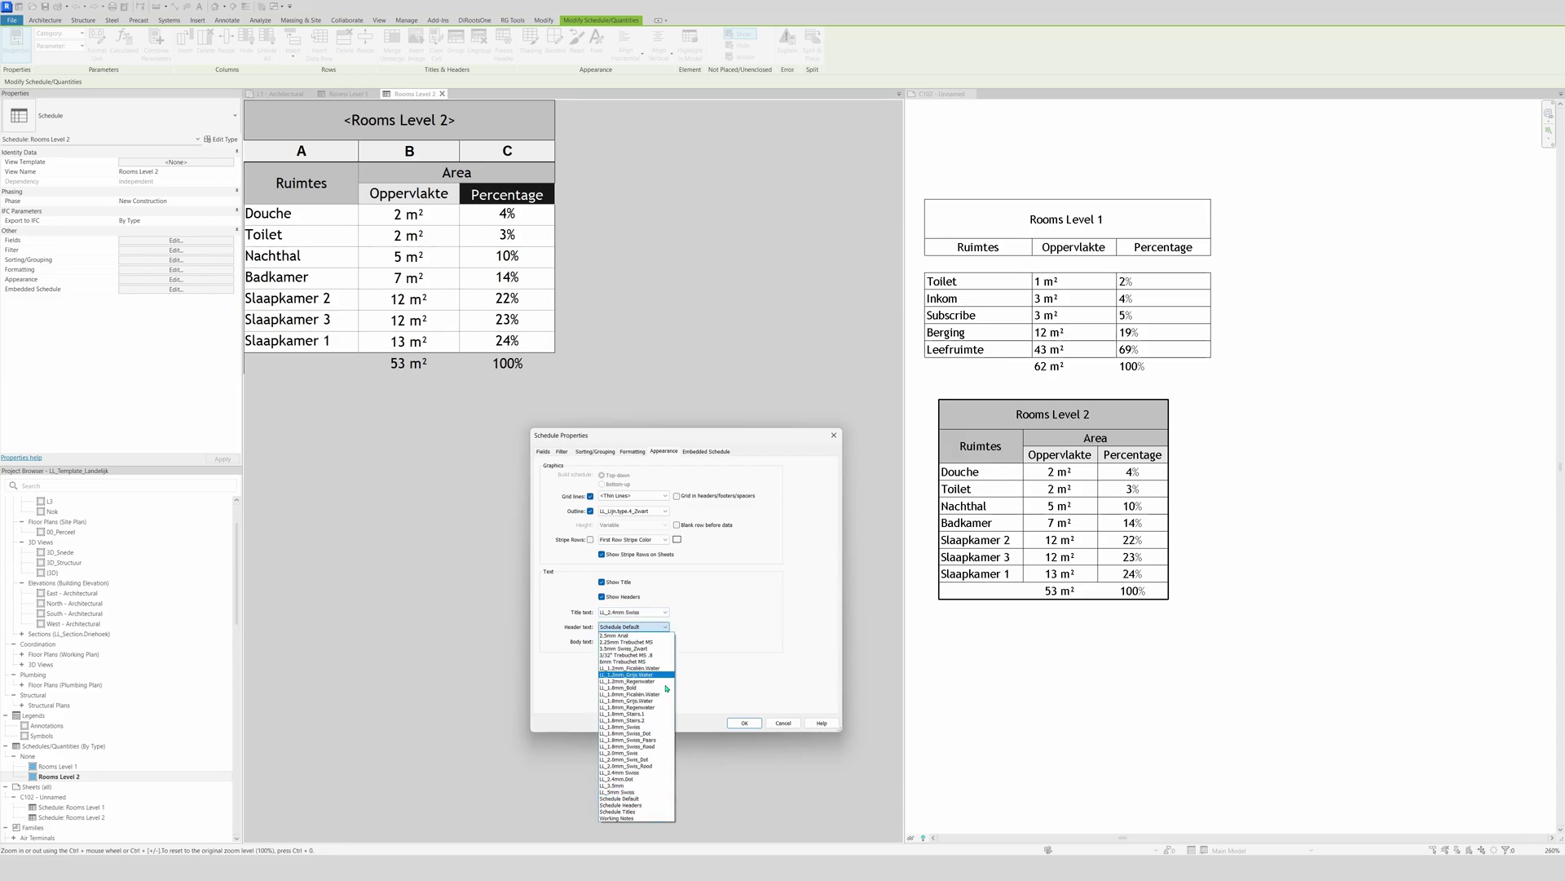
click(648, 772)
click(652, 641)
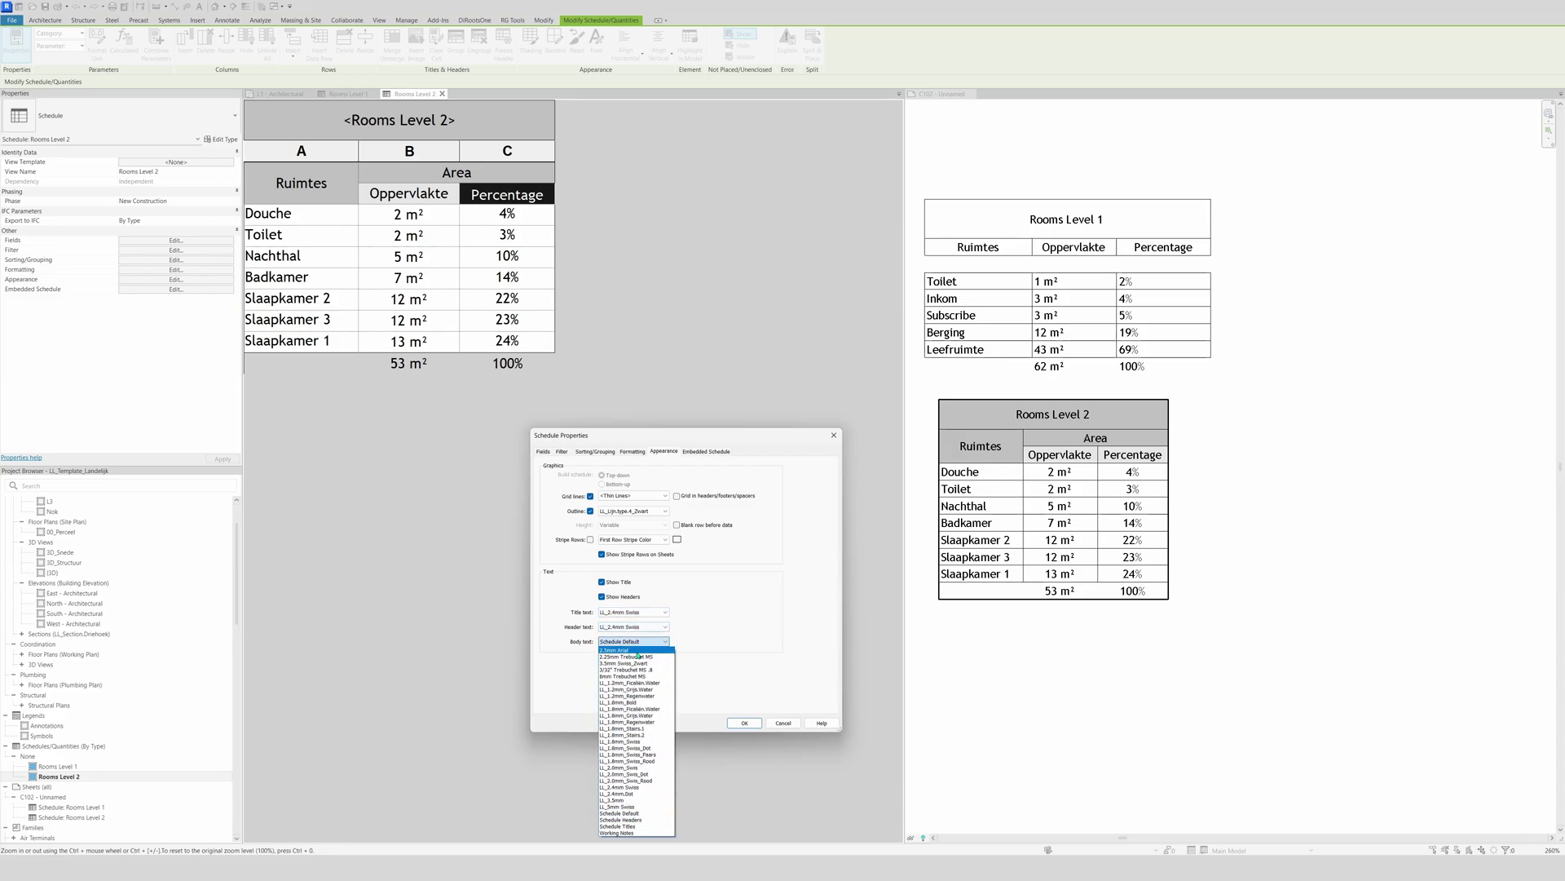
click(650, 741)
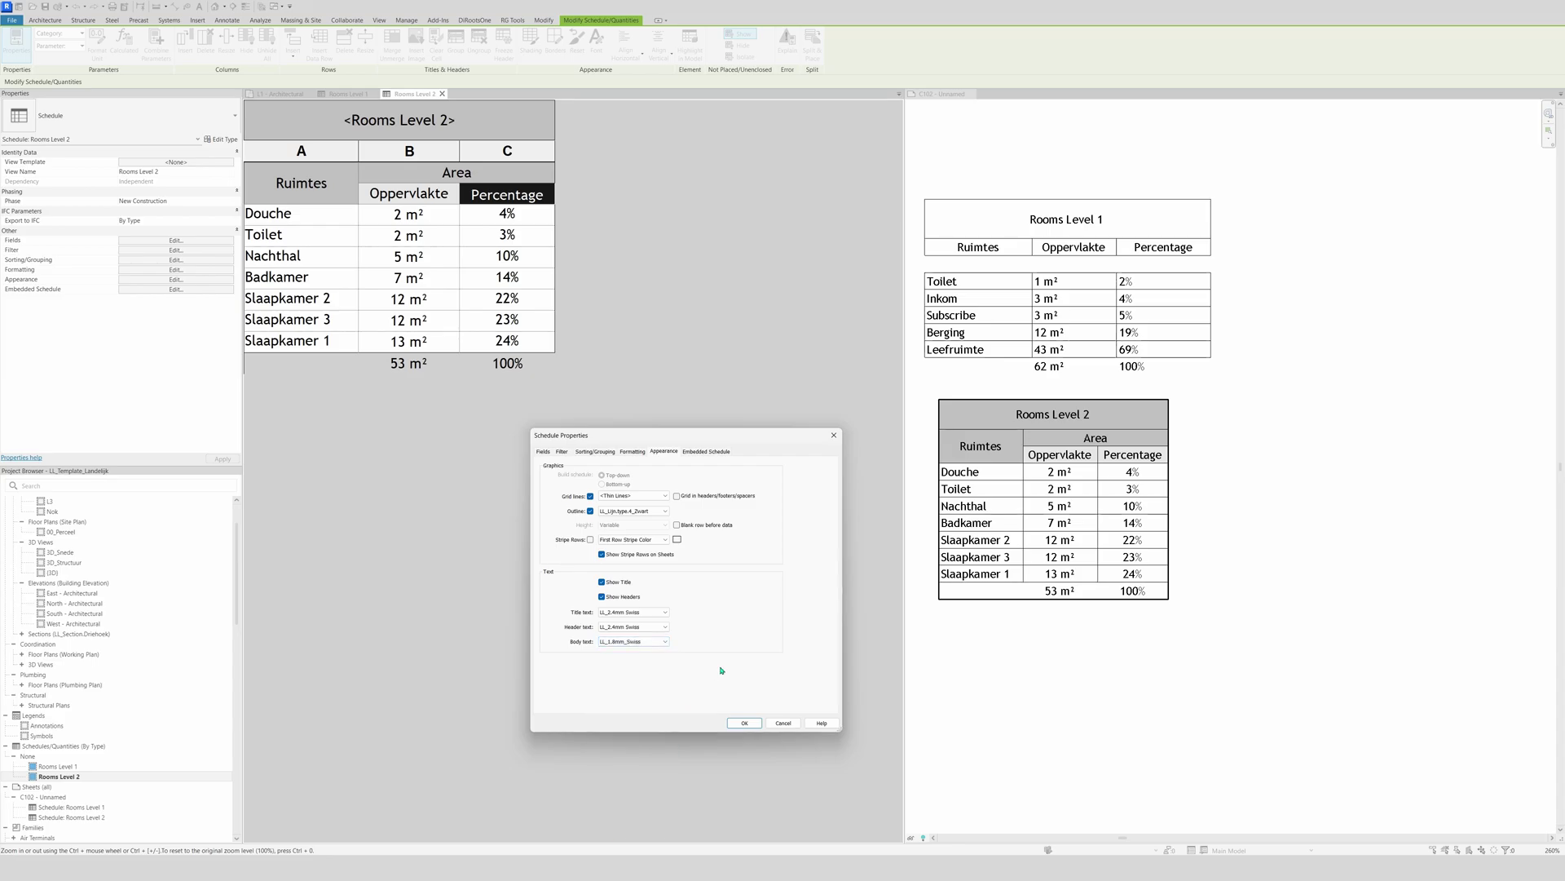
click(744, 722)
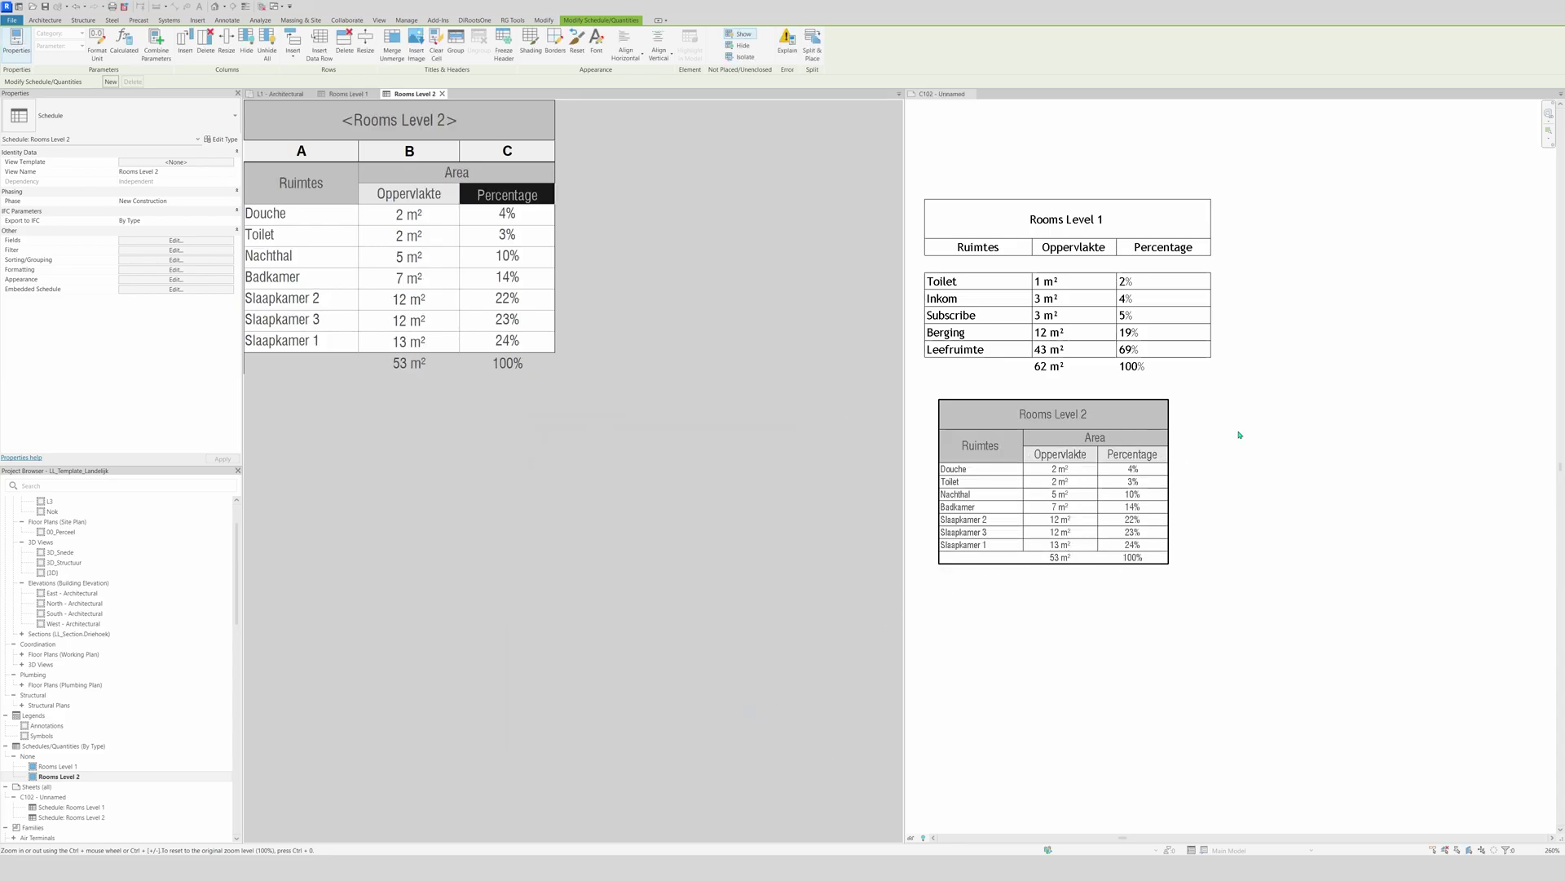
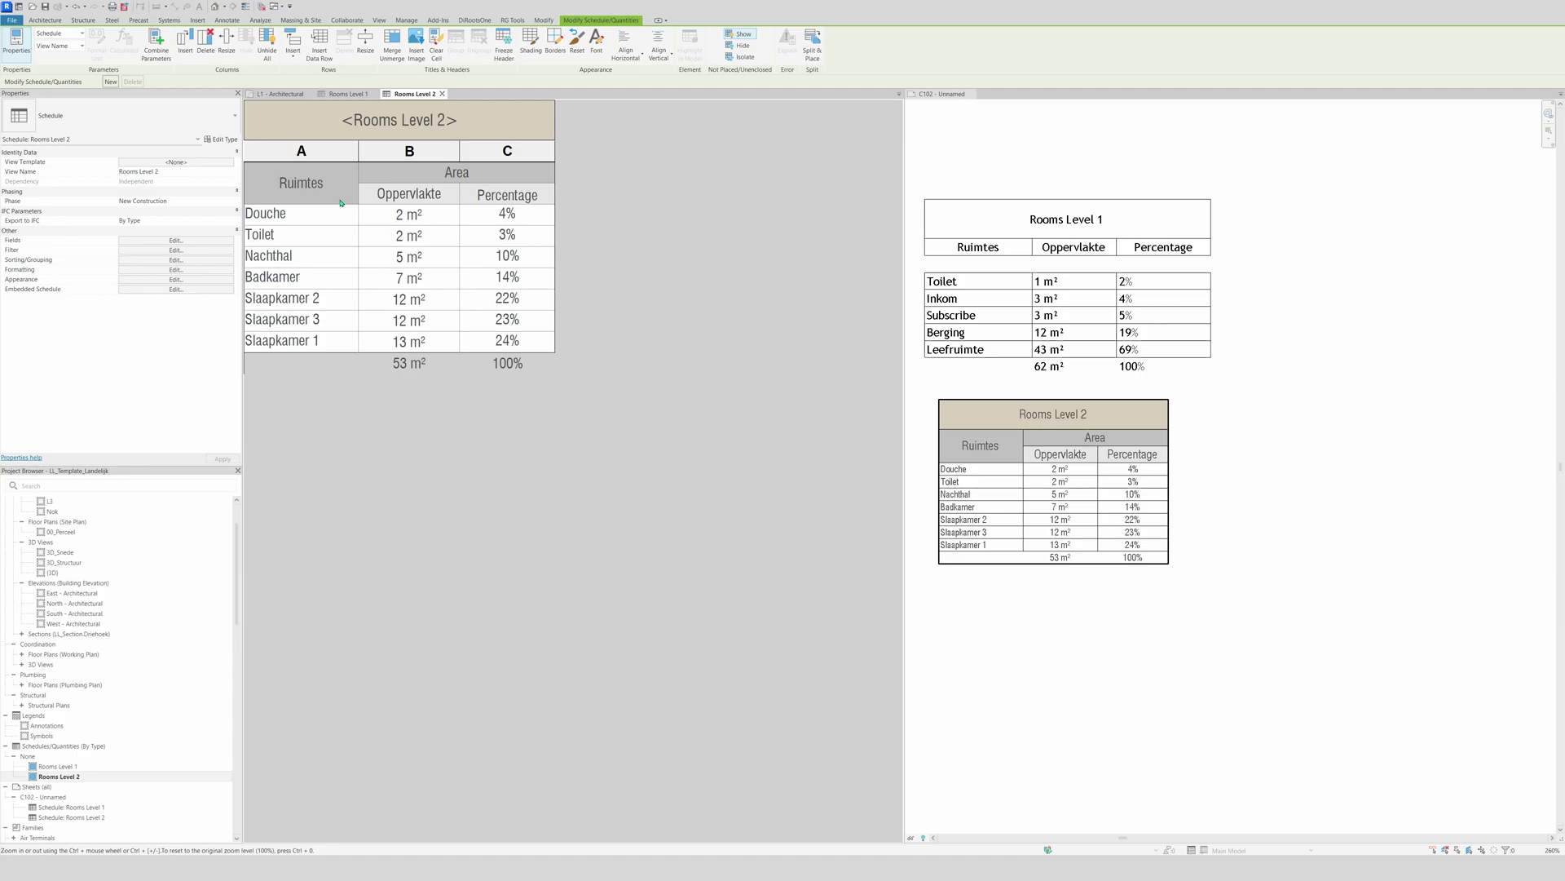
Shade the Area and Ruimtes headers of the Rooms Level 2 schedule with the beige custom color
double_click(347, 177)
click(423, 174)
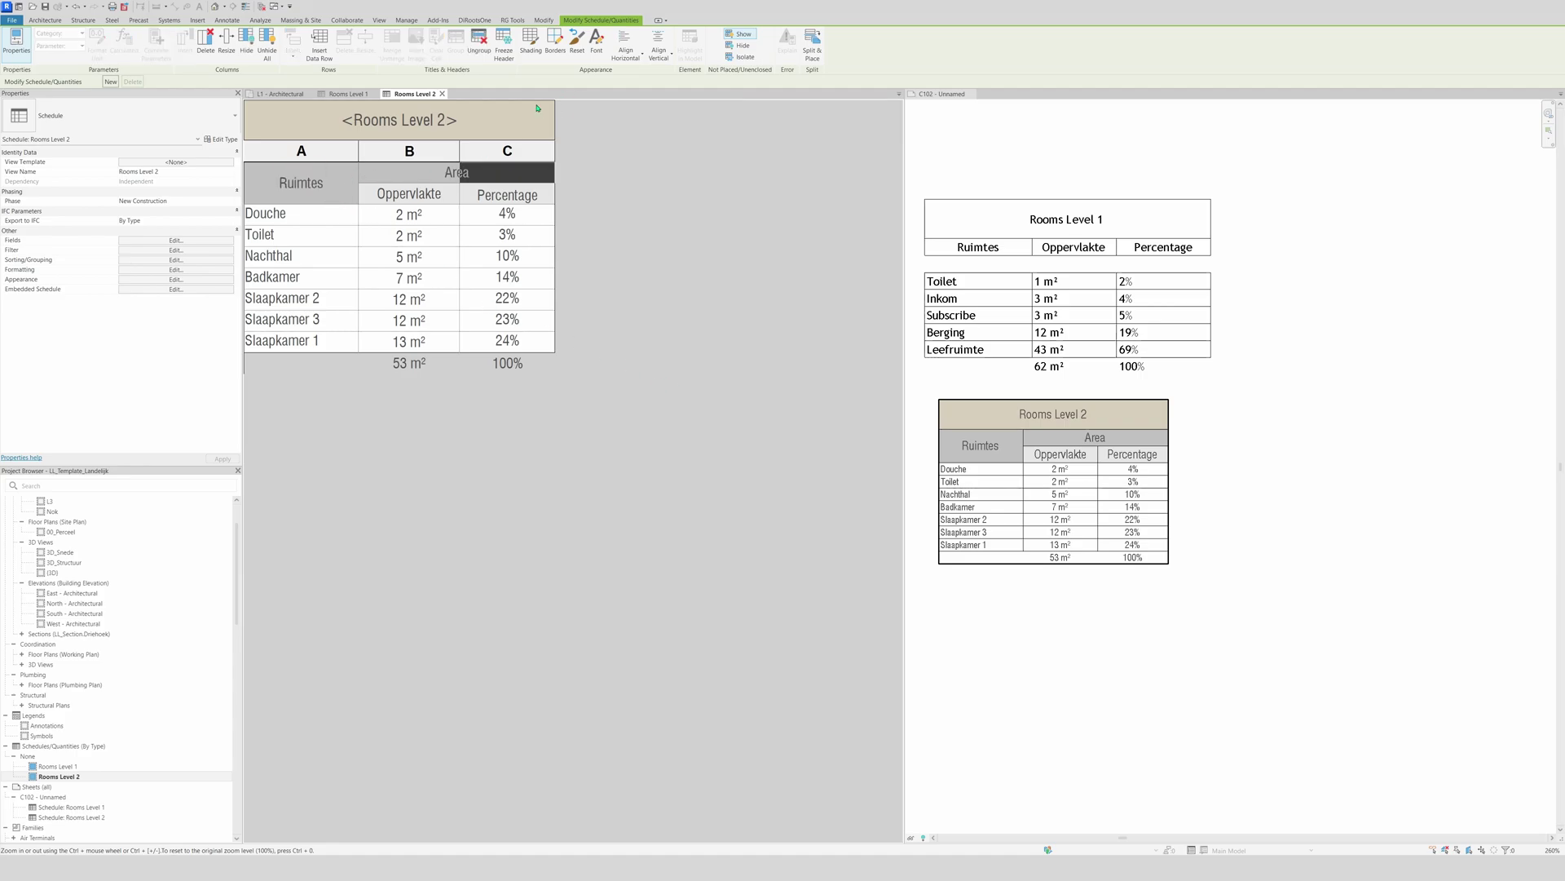
click(531, 41)
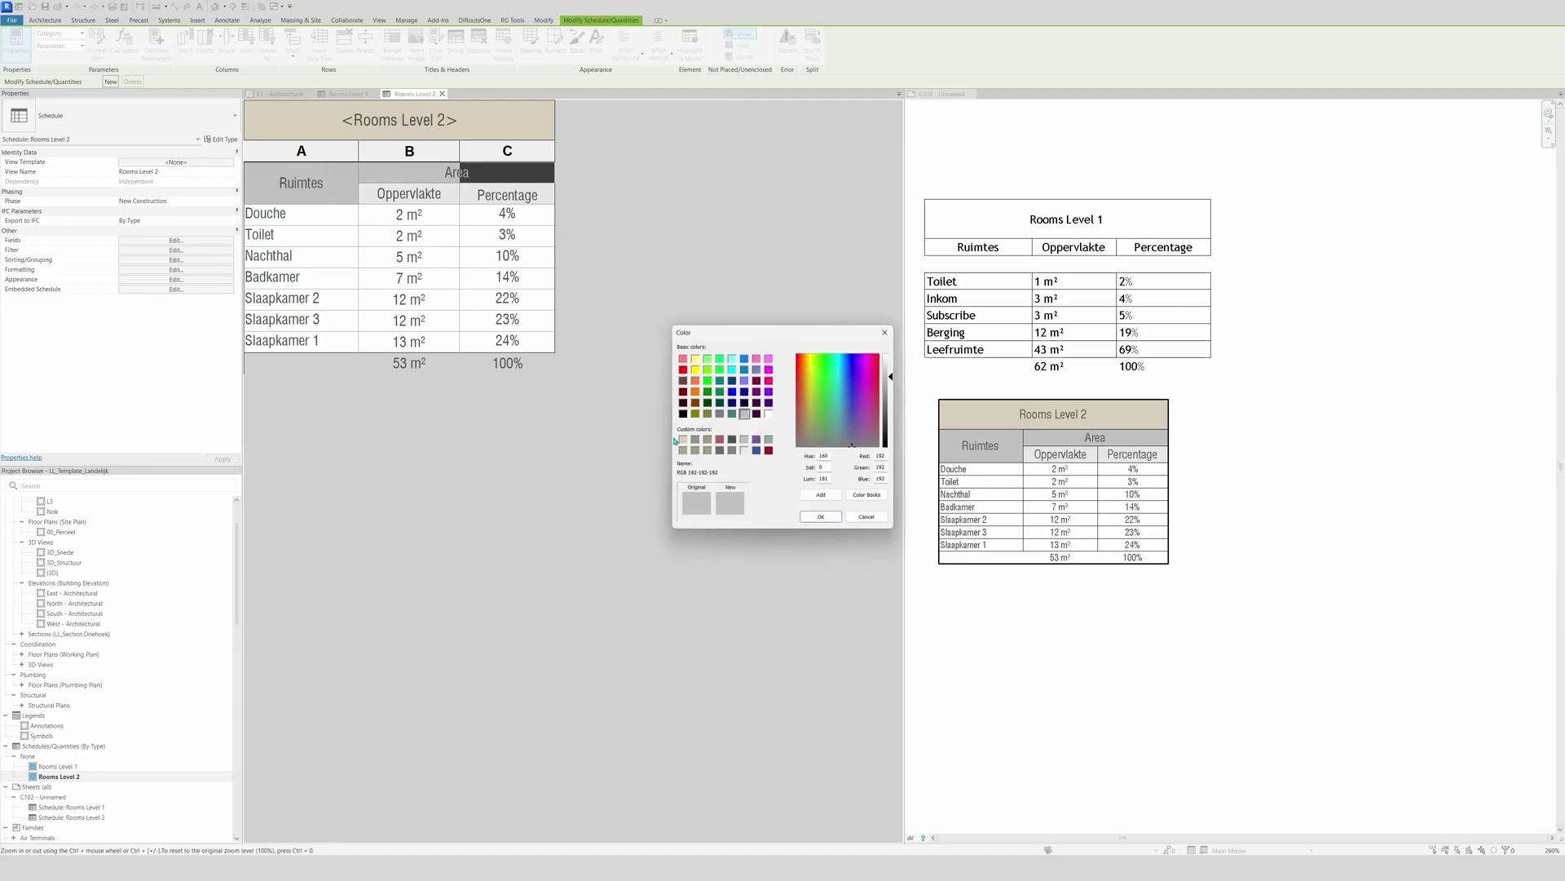
click(684, 439)
click(821, 517)
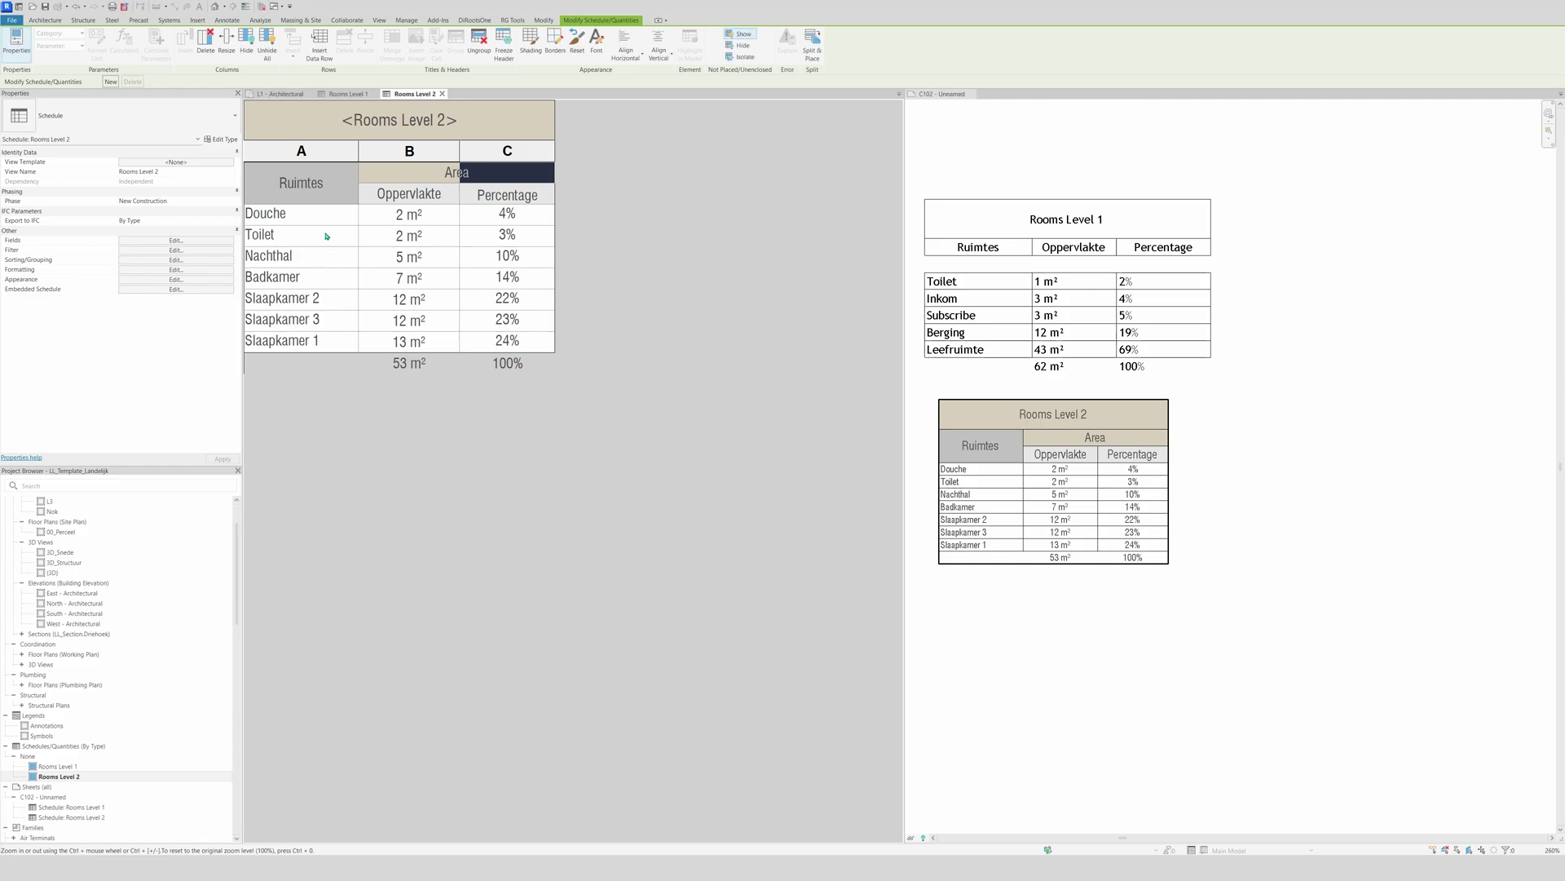
double_click(315, 192)
click(531, 41)
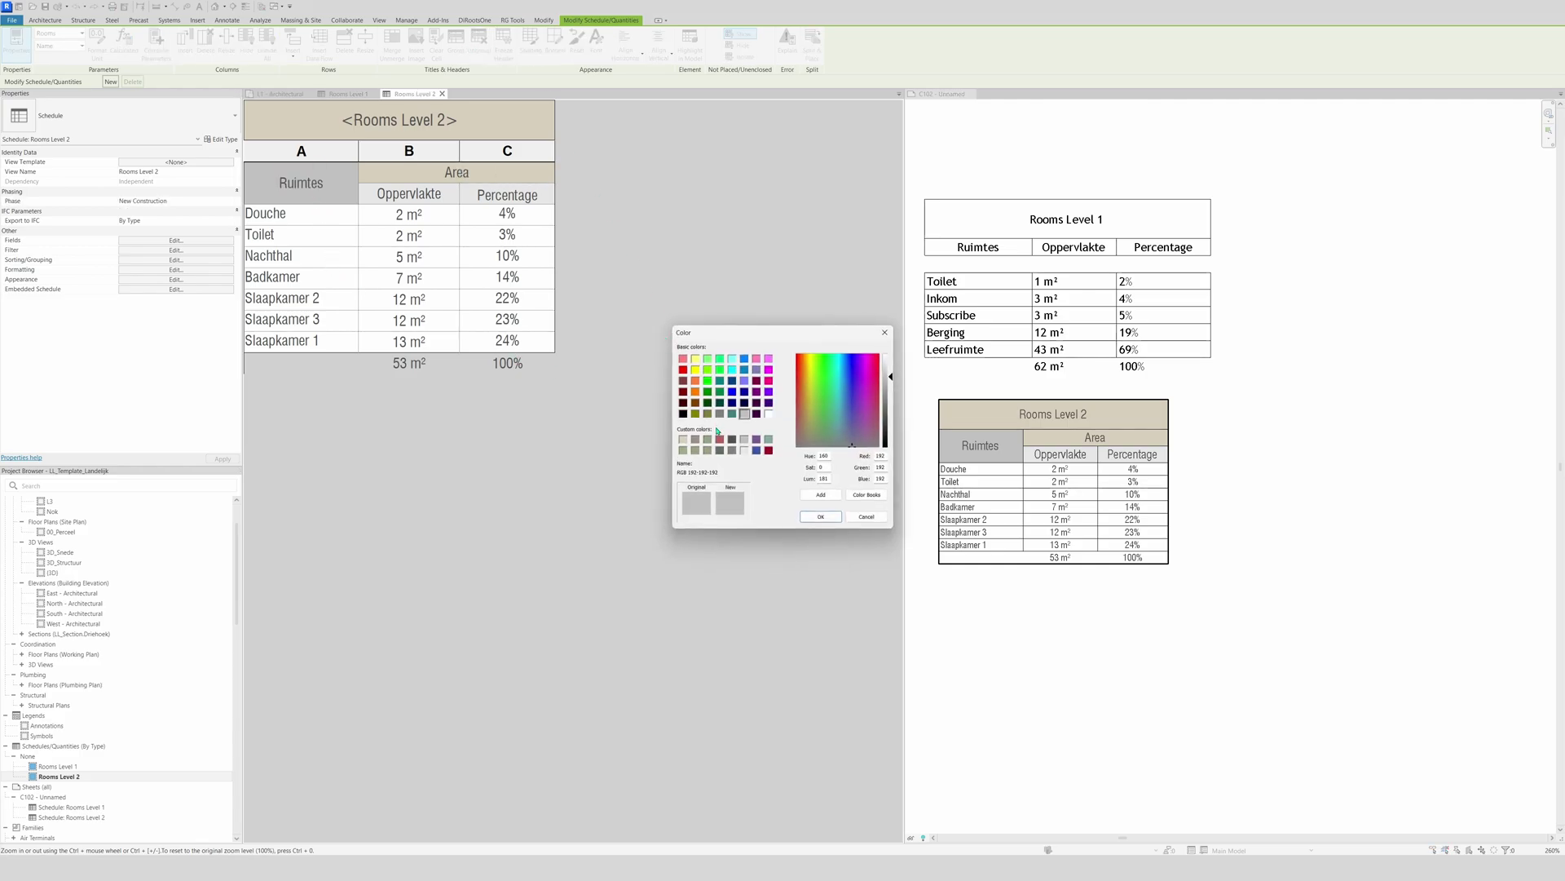
click(684, 439)
click(821, 517)
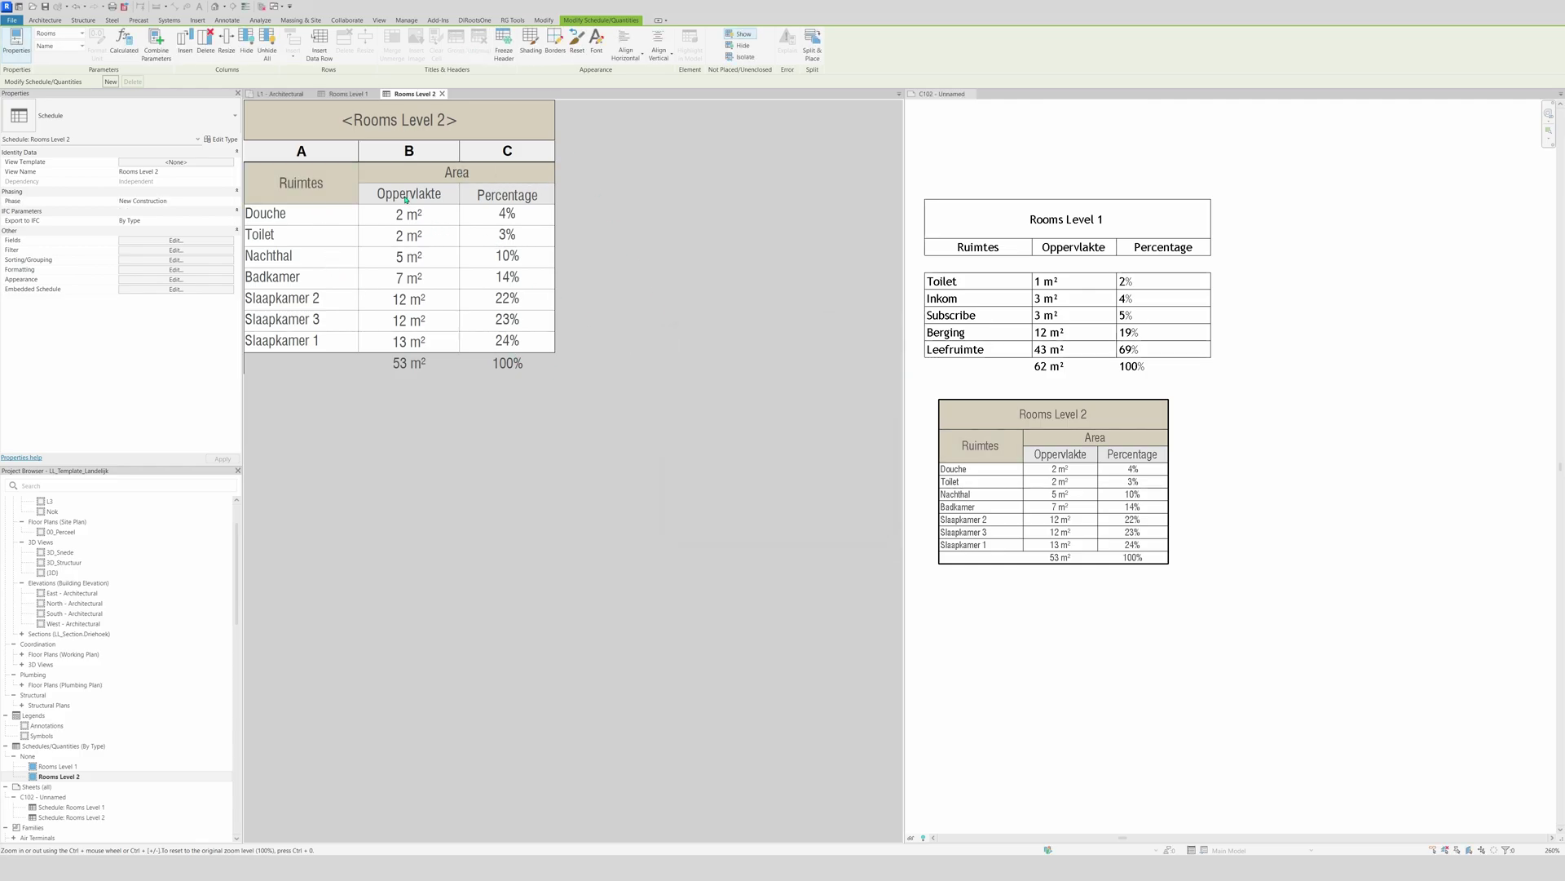
Shade the Oppervlakte and Percentage headers with a lighter tint of the beige custom color
click(543, 203)
click(531, 41)
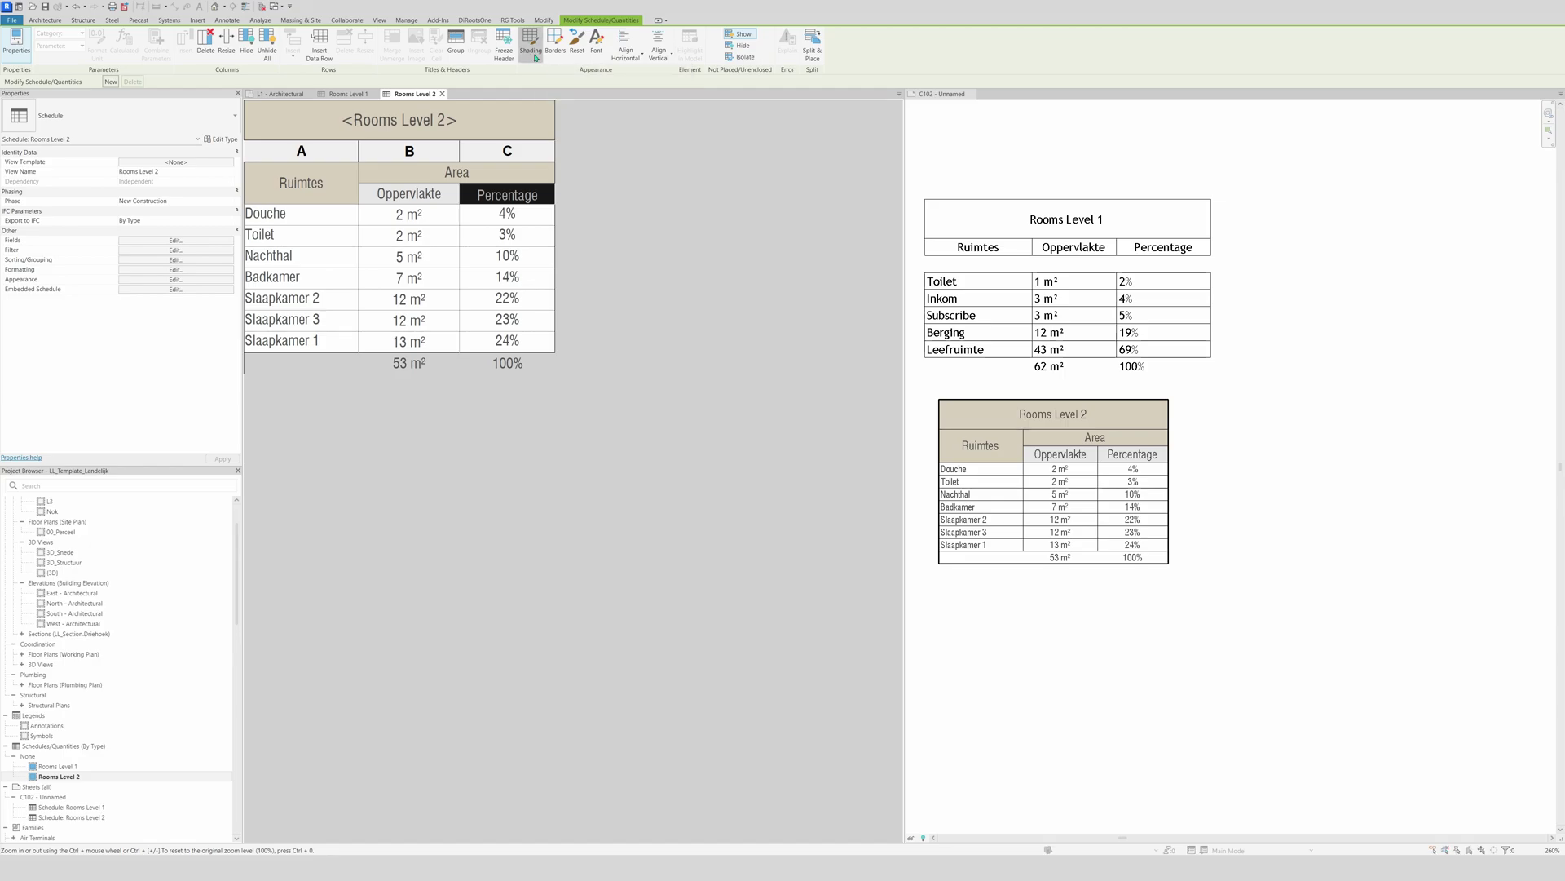
click(683, 440)
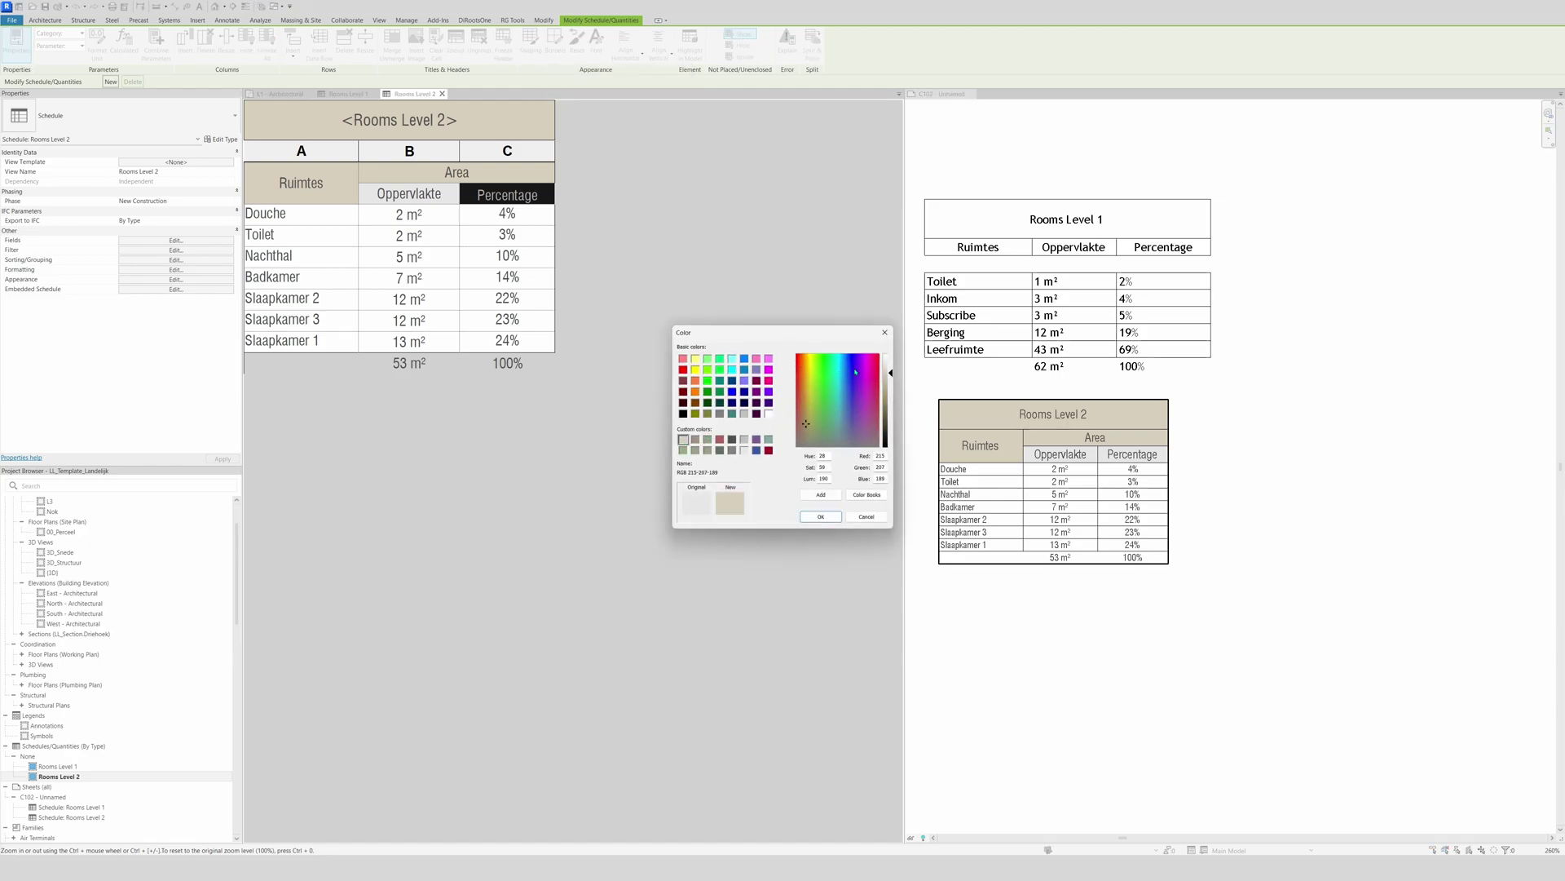
click(821, 517)
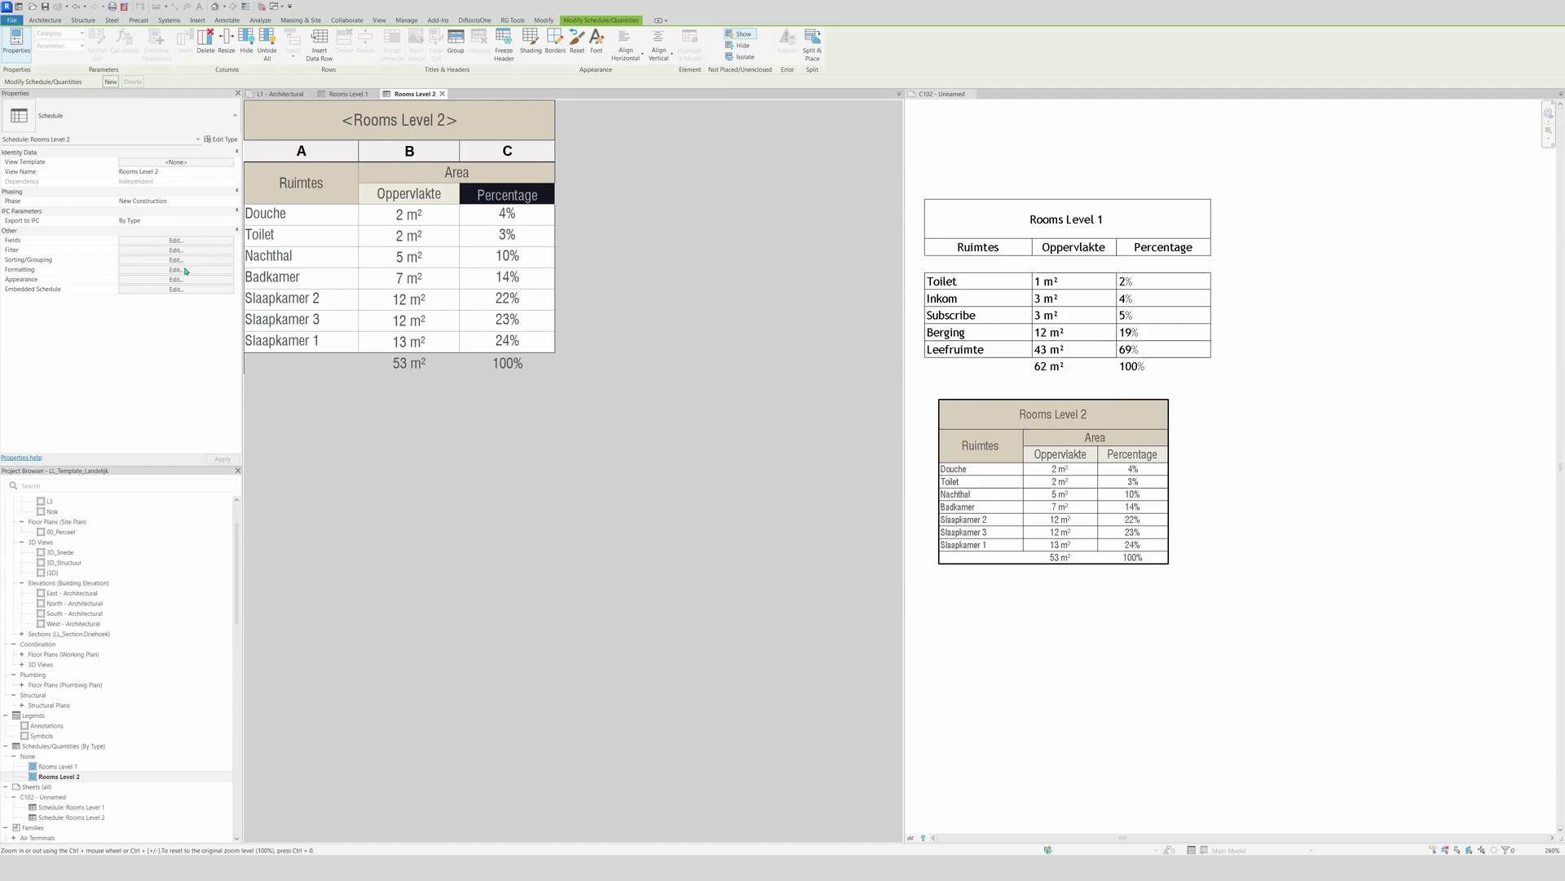
Set the outline of the Rooms Level 2 schedule to the line style LL_Lijn.type.2_Zwart
click(150, 279)
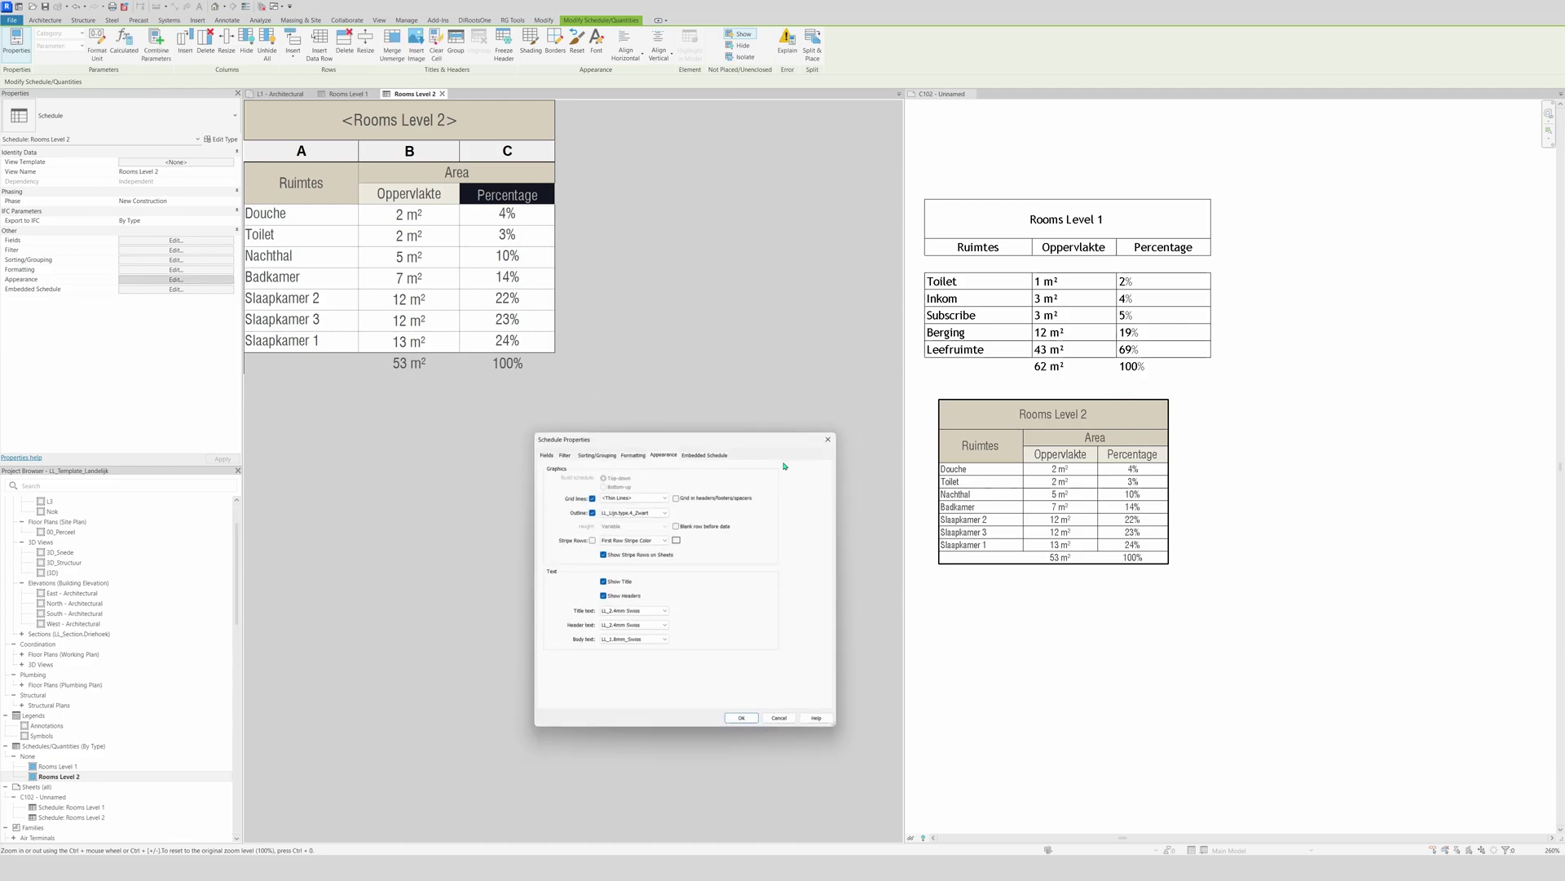
click(648, 510)
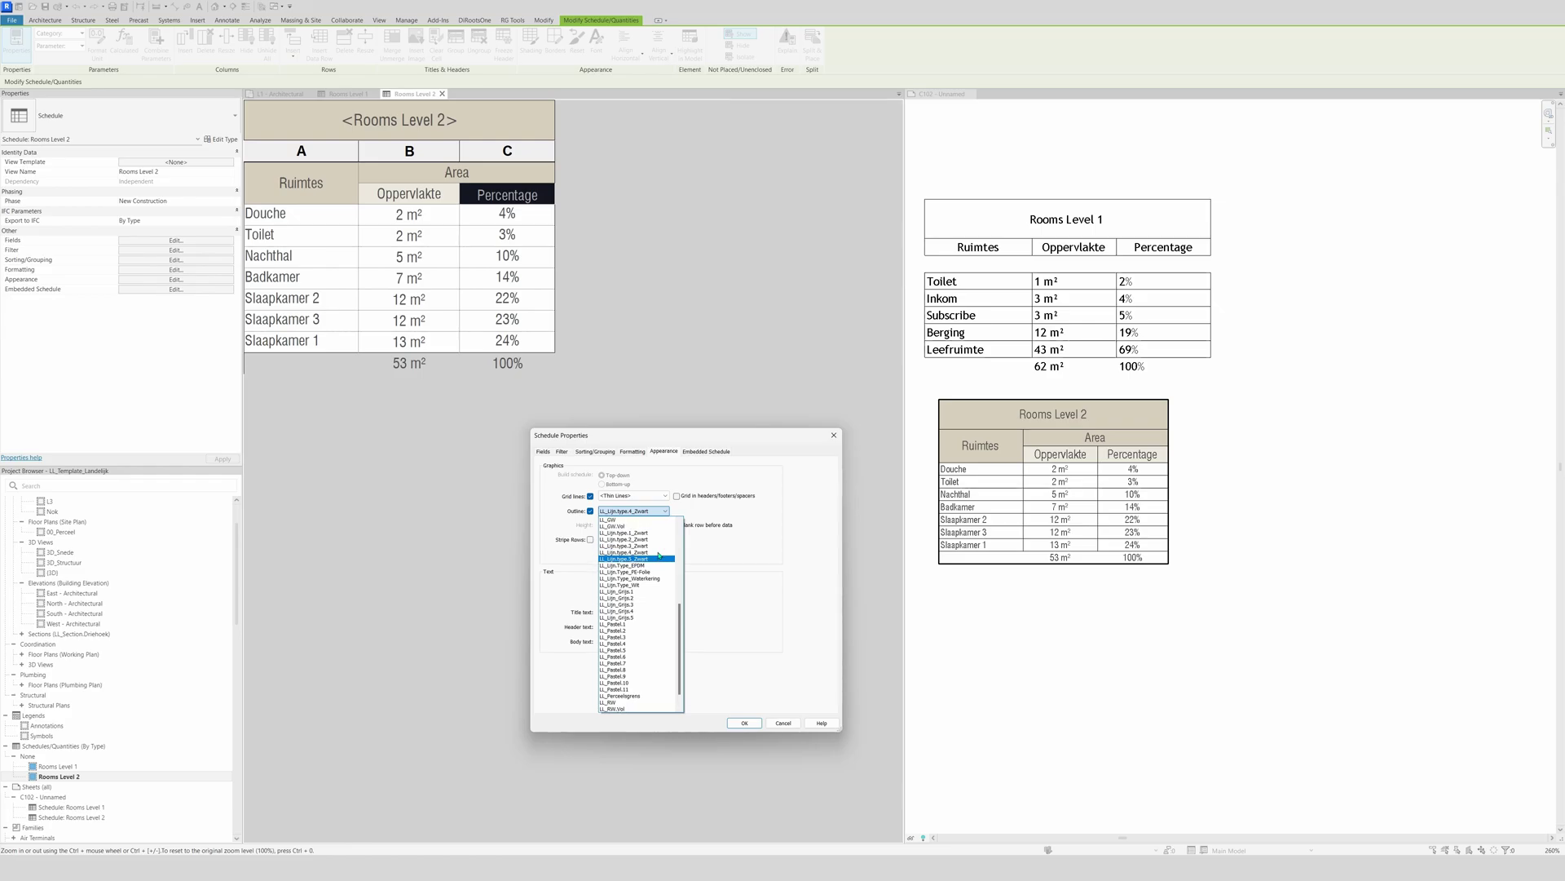
click(644, 558)
click(744, 722)
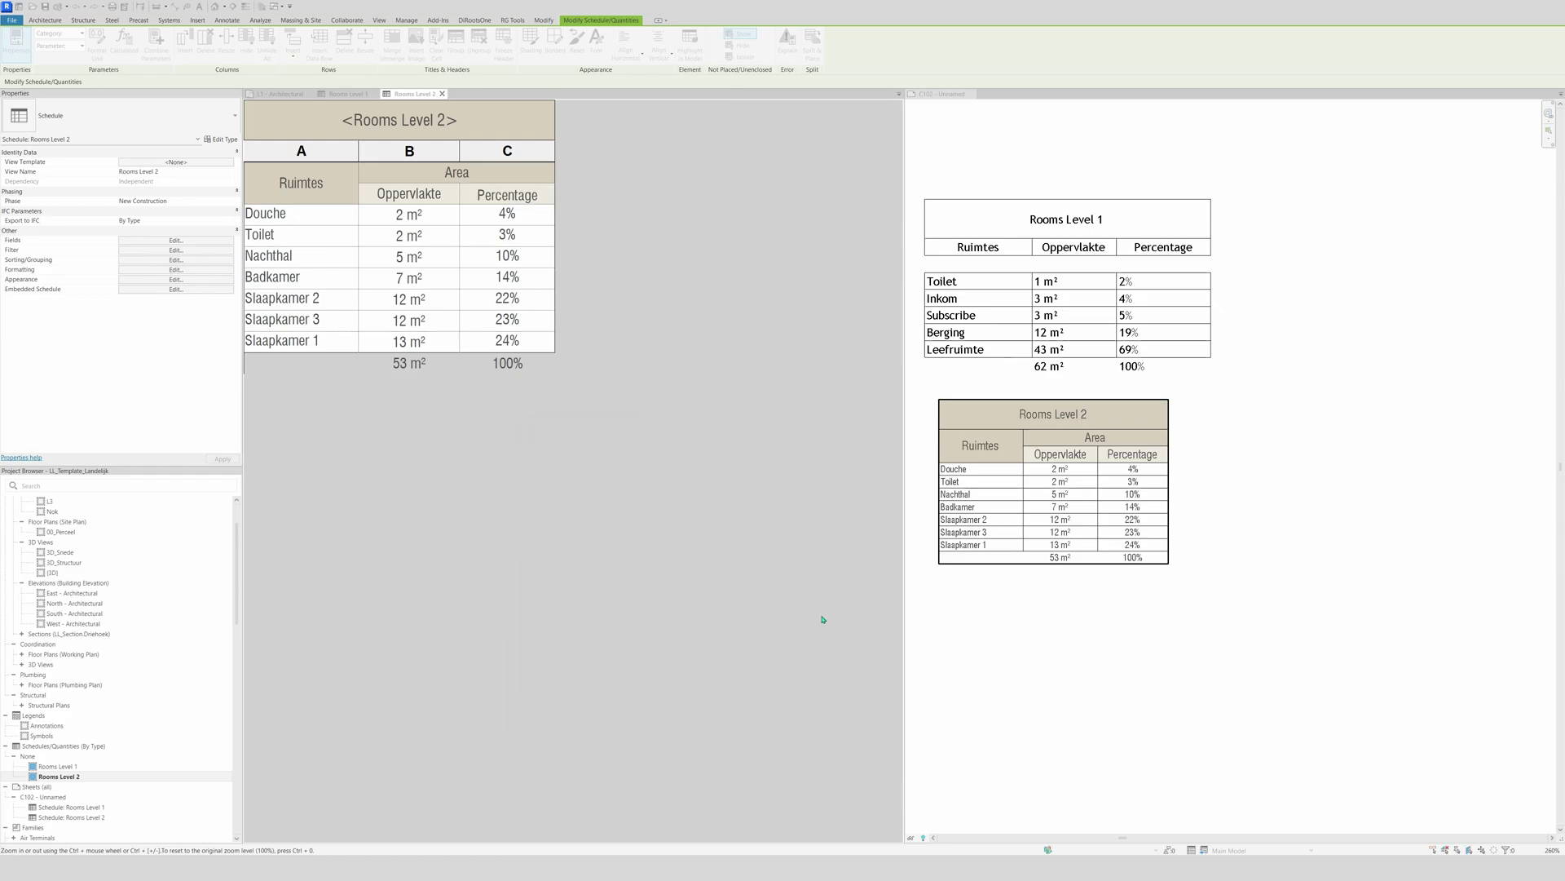
Change the Rooms Level 2 schedule's outline line style to LL_Lijn.type.3_Zwart
click(178, 277)
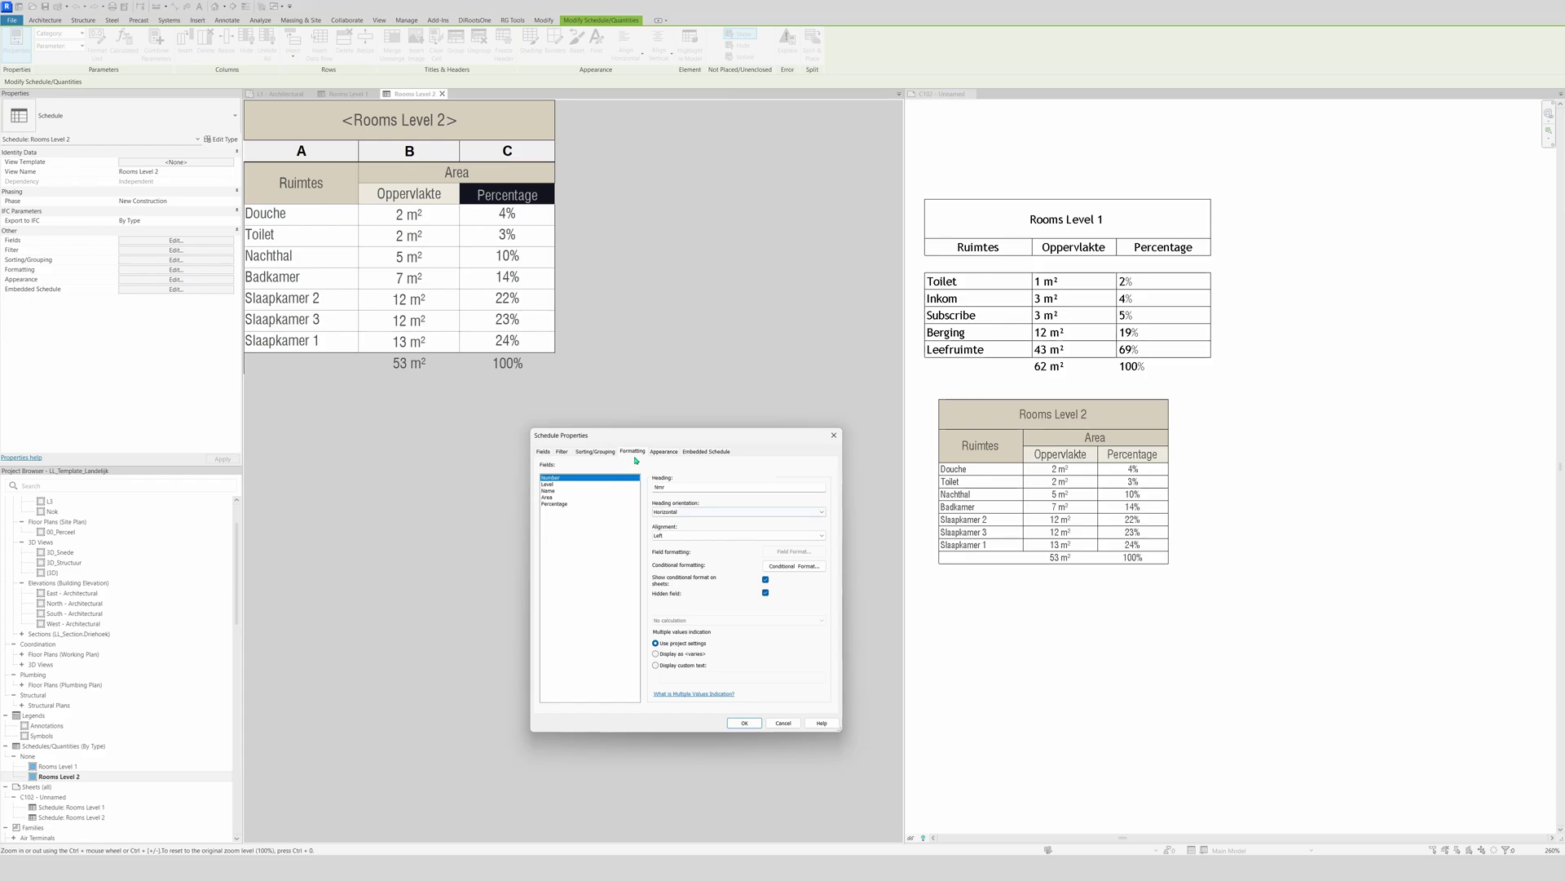
click(706, 451)
click(664, 451)
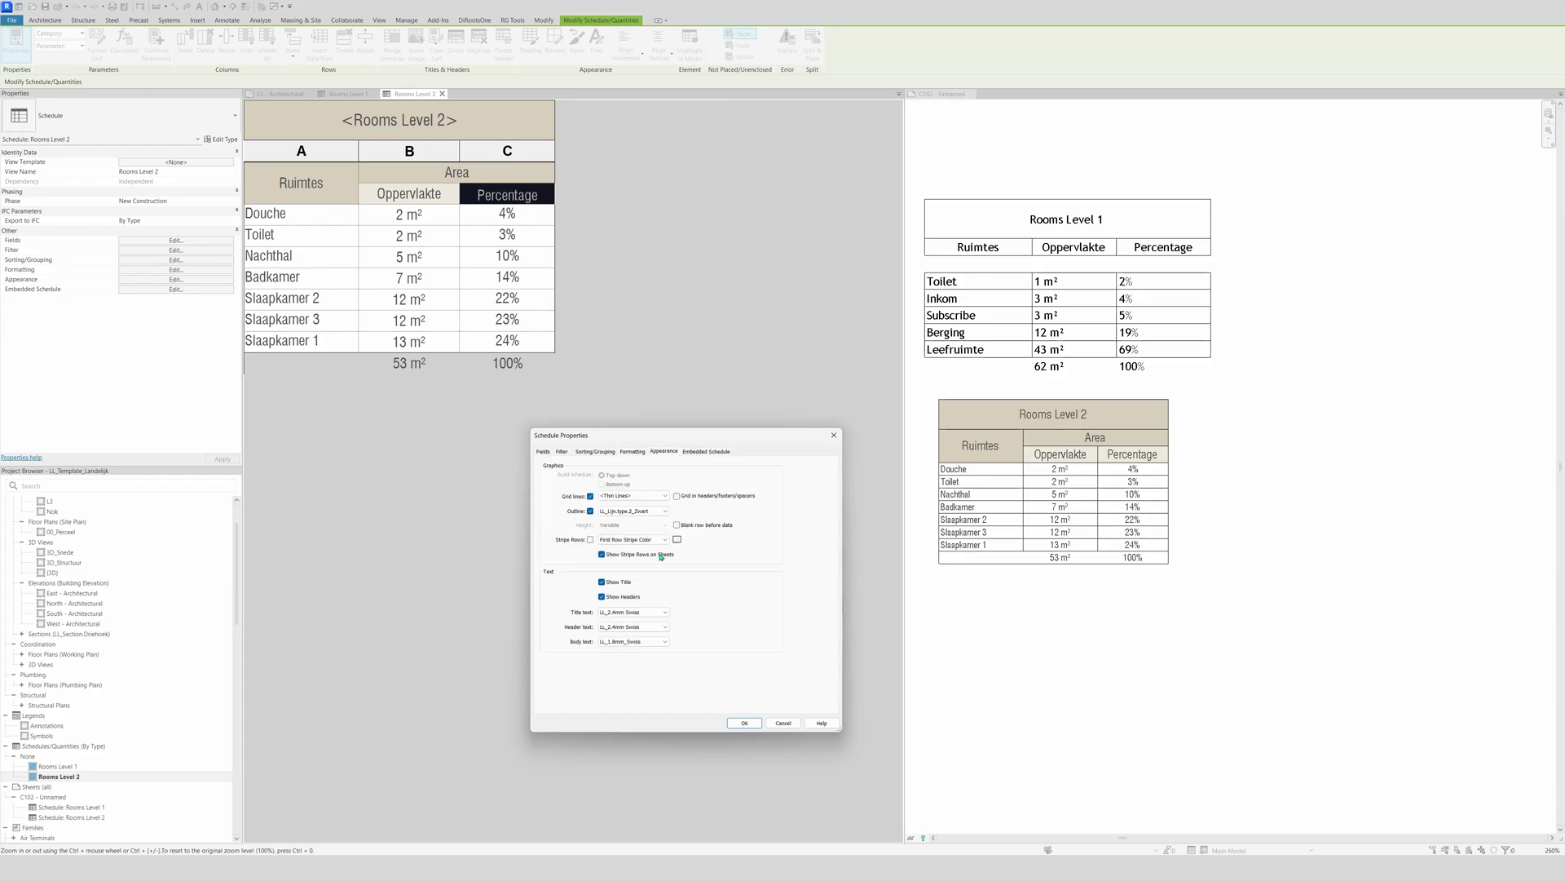
click(633, 510)
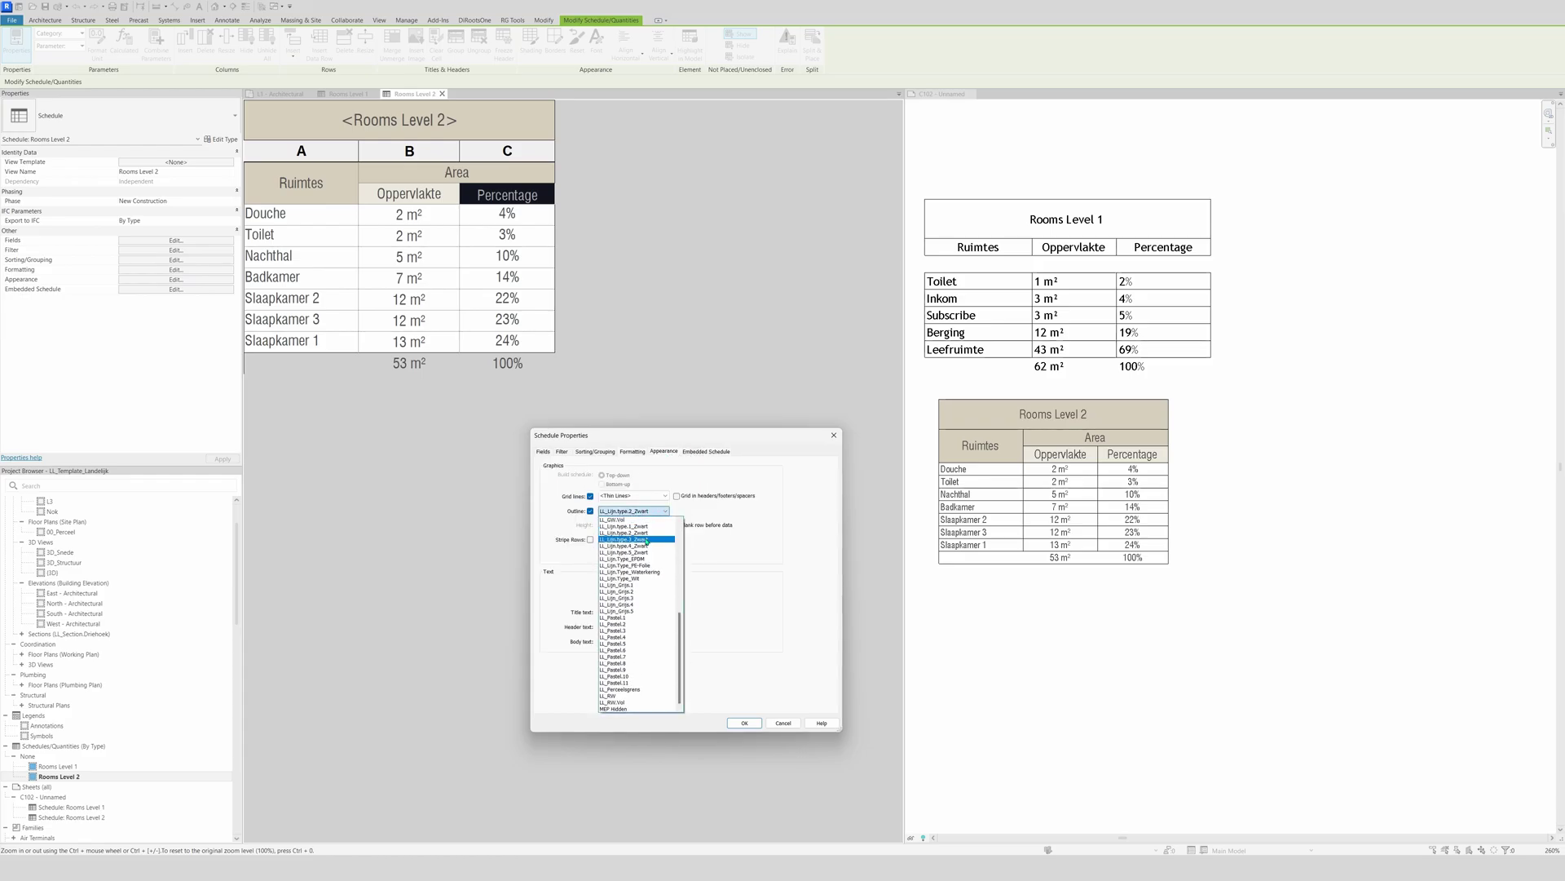
click(628, 536)
click(743, 722)
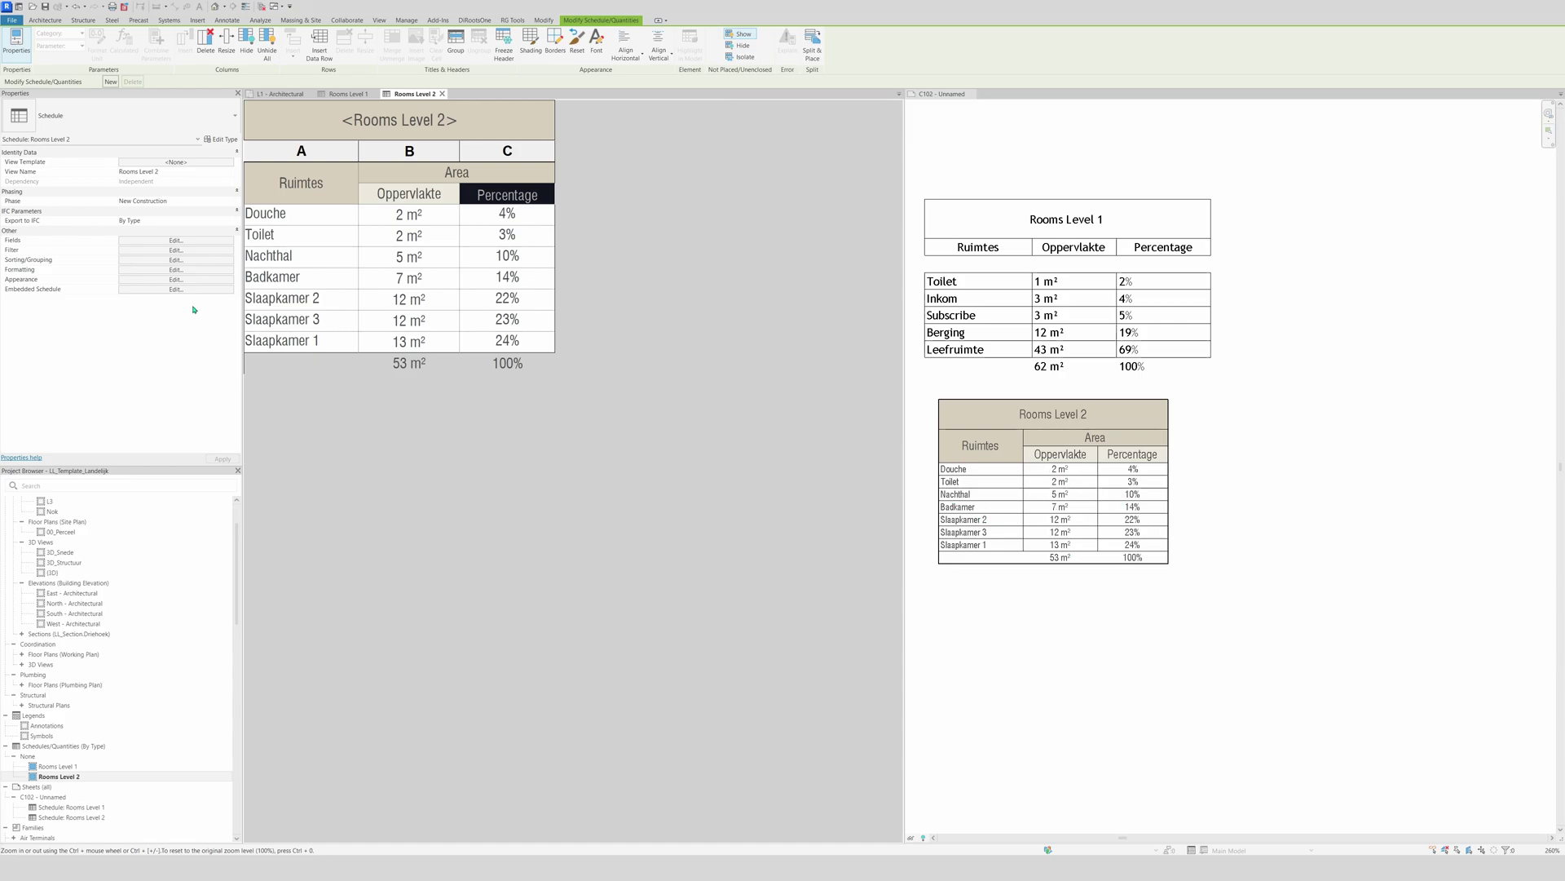
Enable stripe rows for the Rooms Level 2 schedule with first row stripe color RGB 232-232-232
click(176, 279)
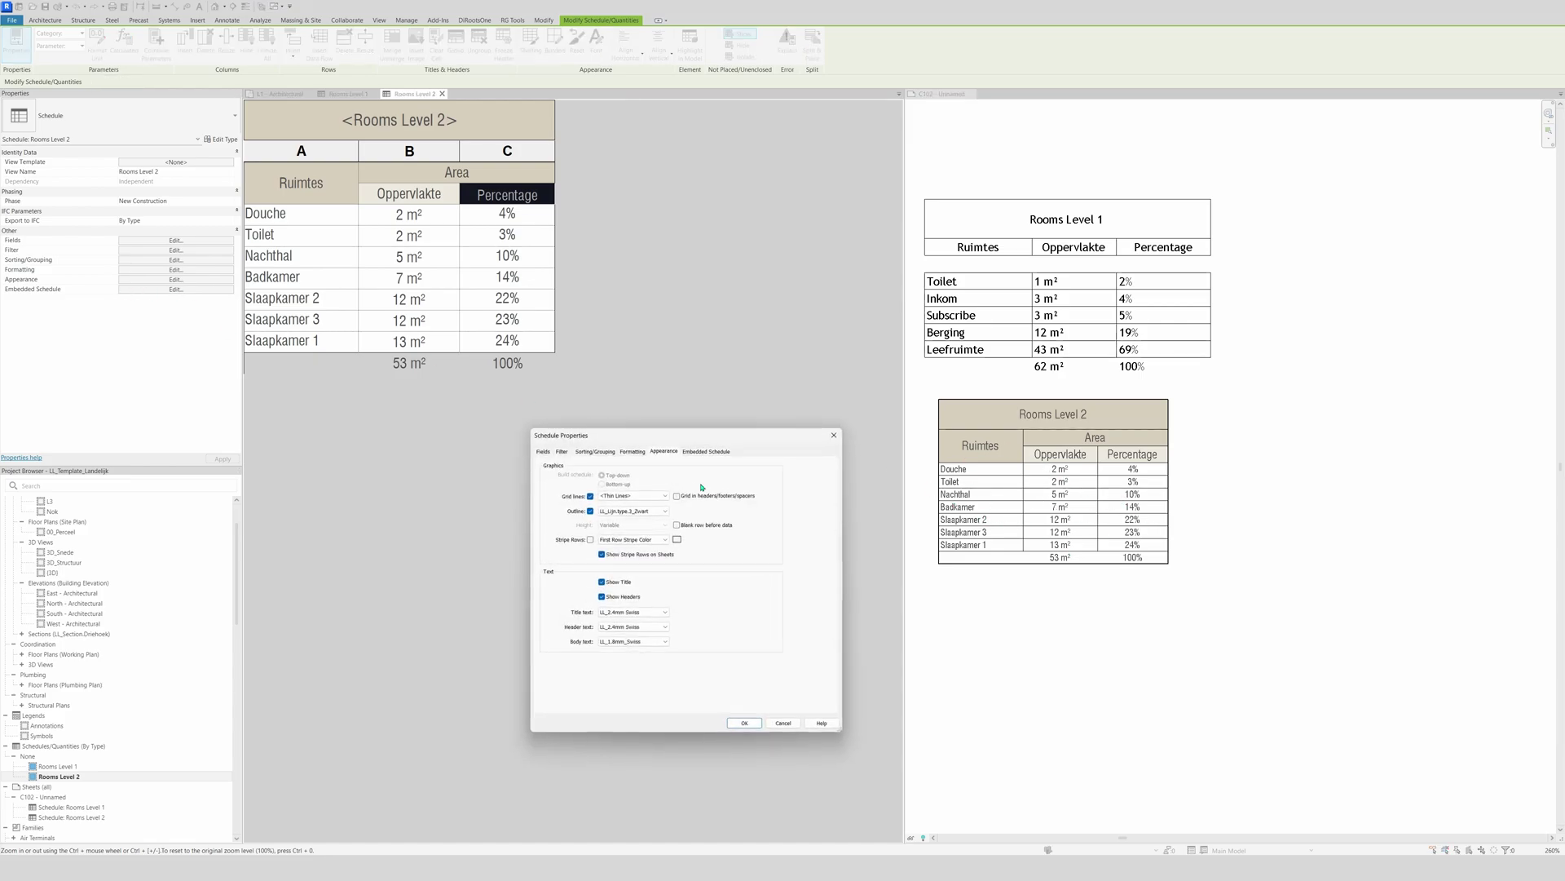
click(590, 540)
click(677, 539)
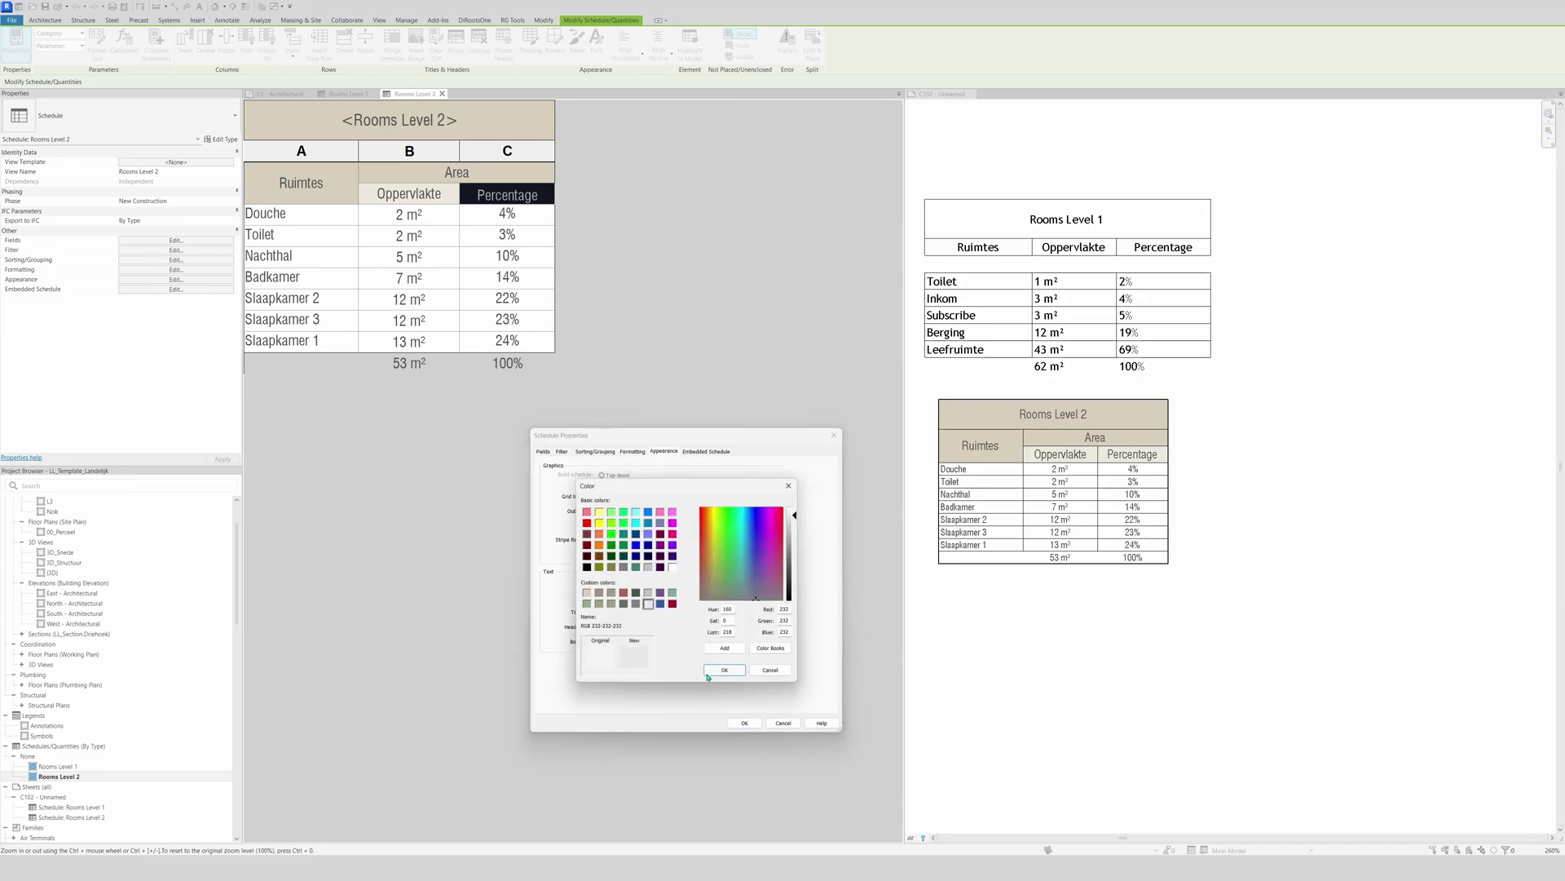
click(724, 670)
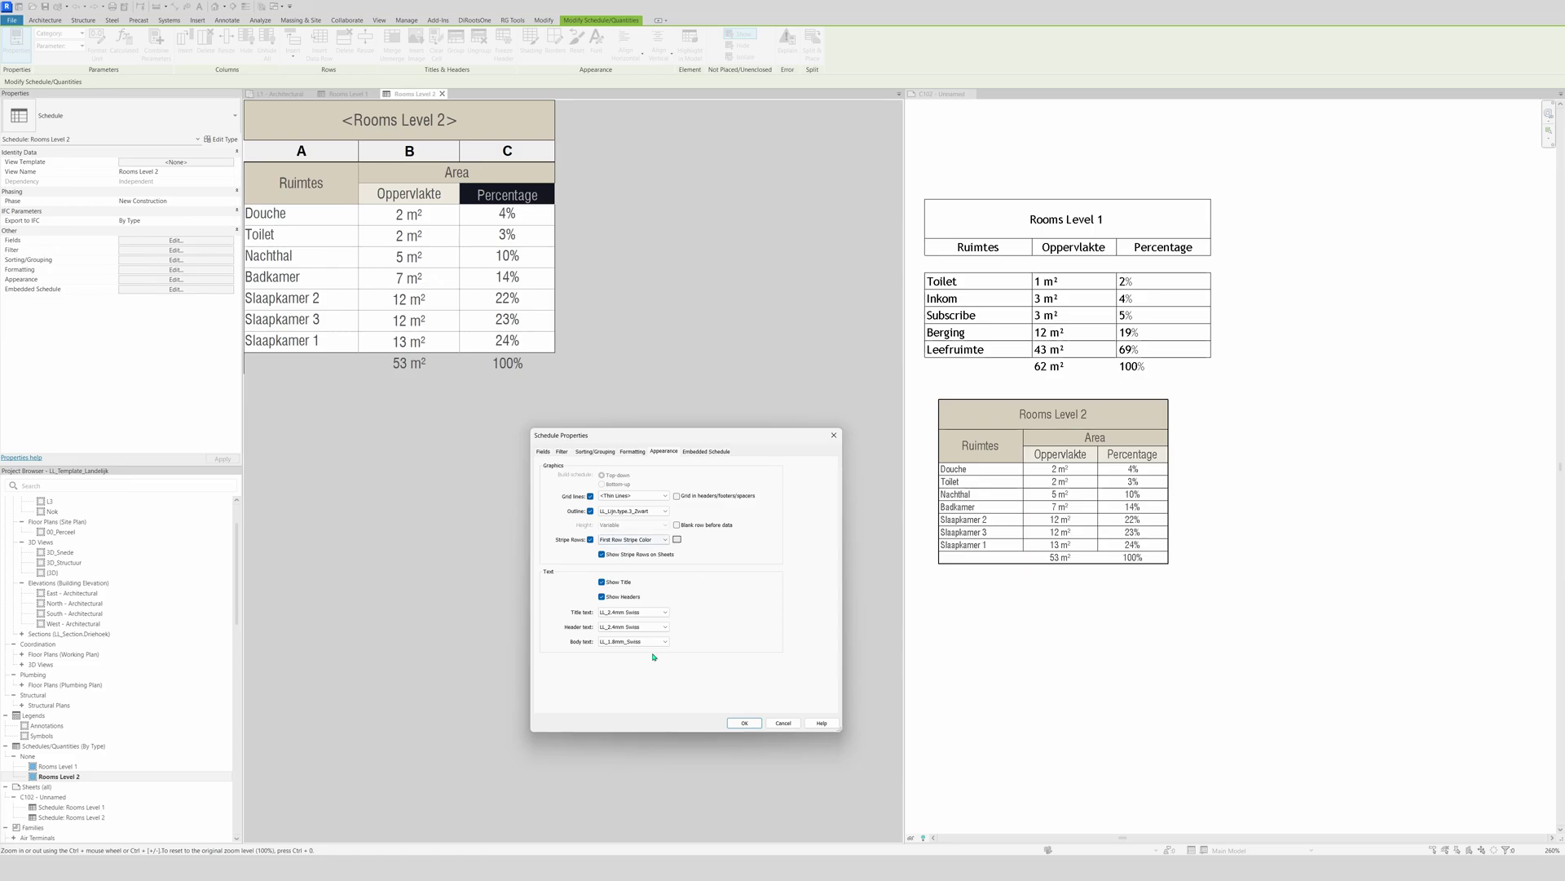
click(745, 724)
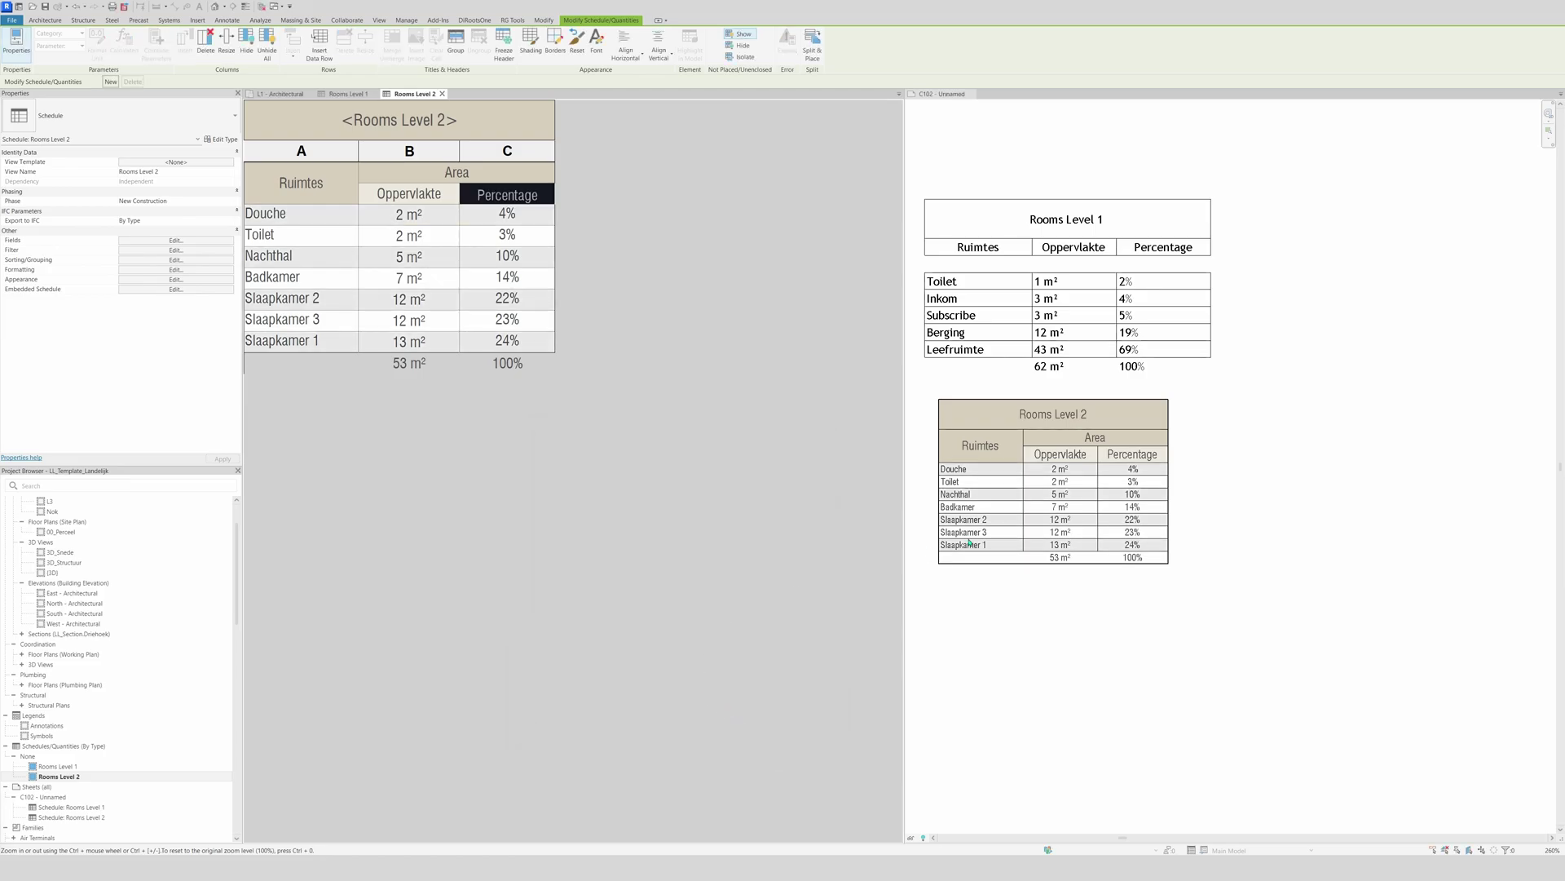
Lighten the Rooms Level 2 schedule's first row stripe color to RGB 244-244-244
click(177, 279)
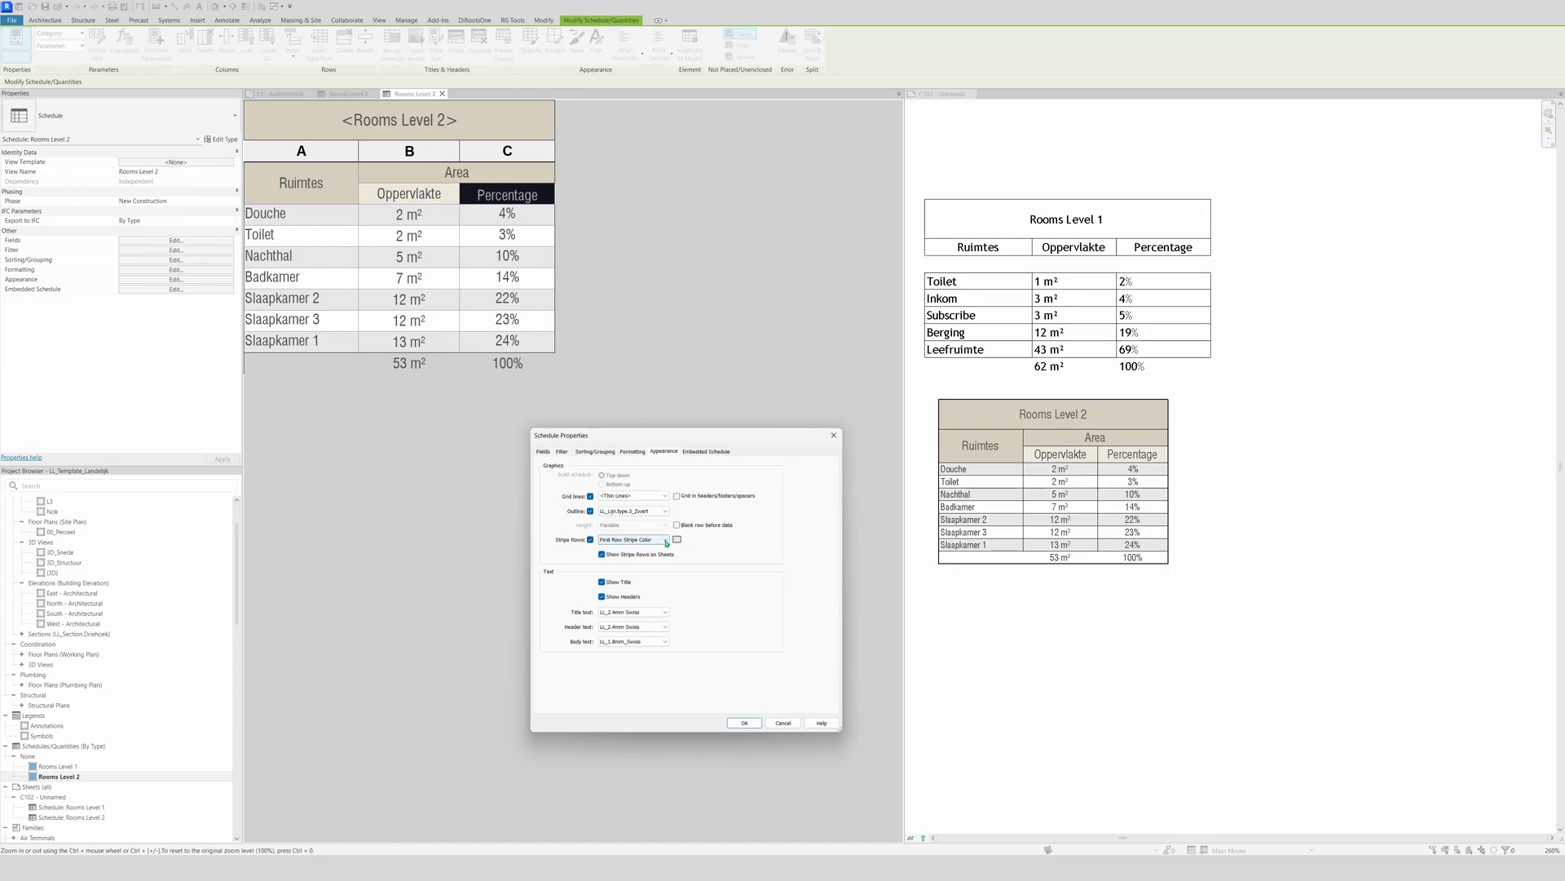
click(677, 540)
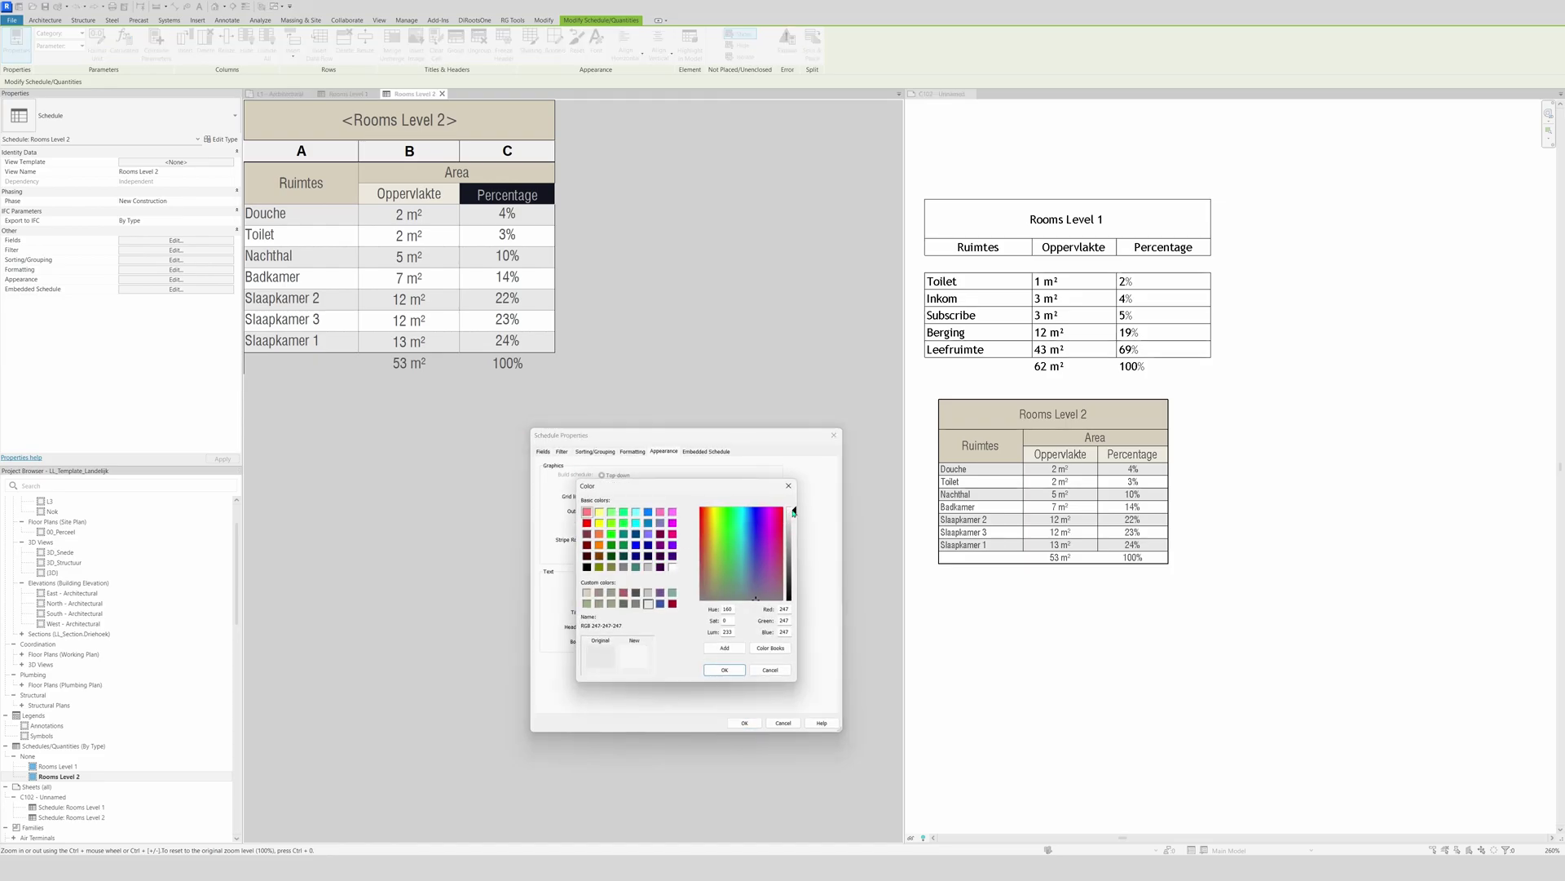
drag(794, 511, 794, 512)
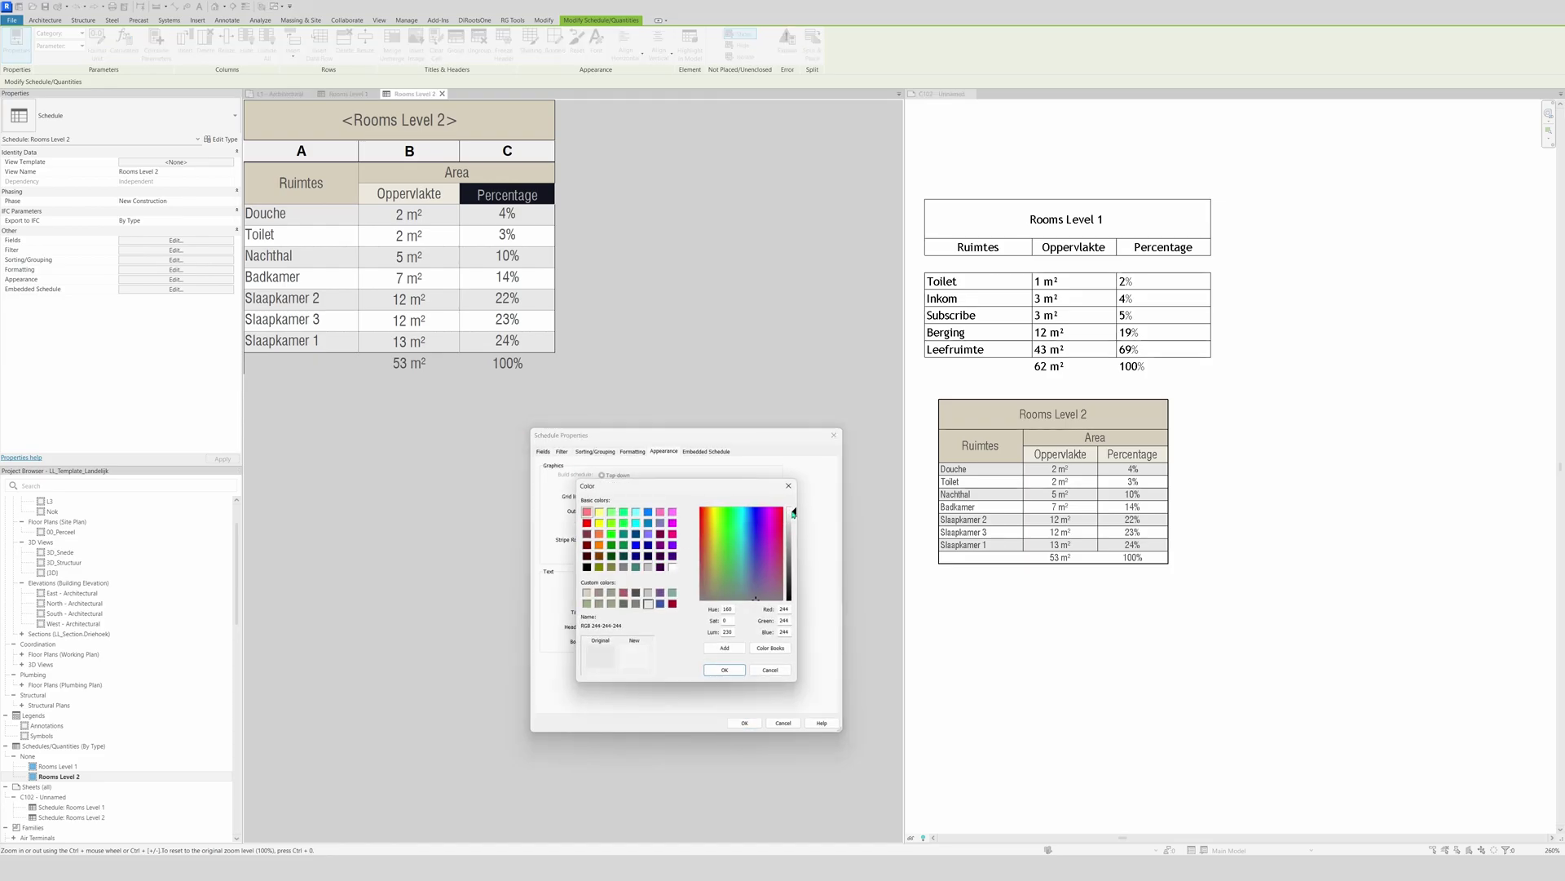
click(724, 670)
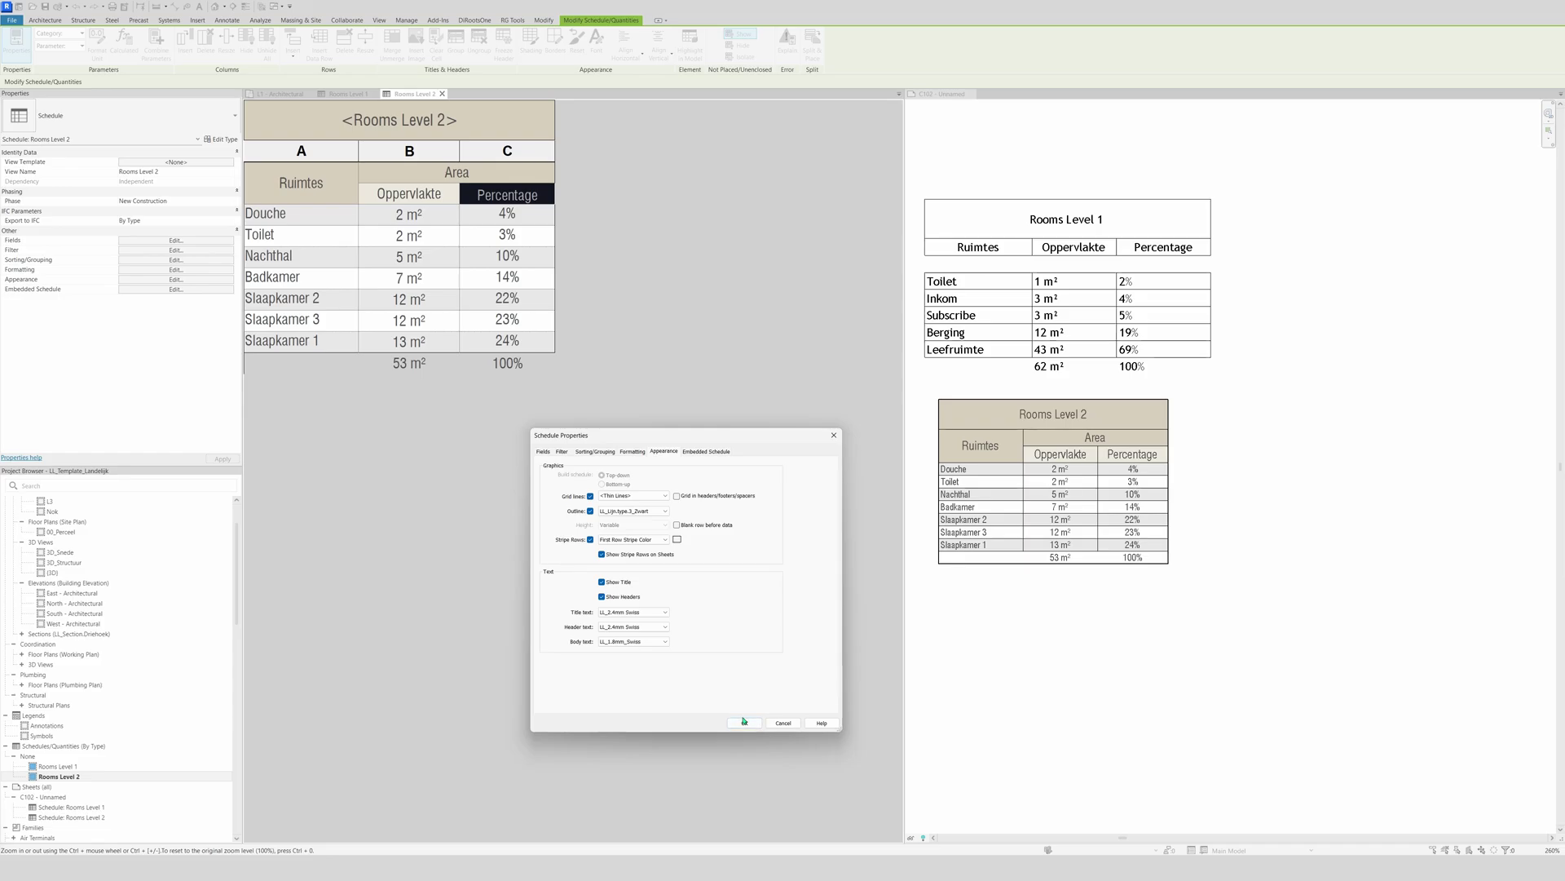
click(745, 722)
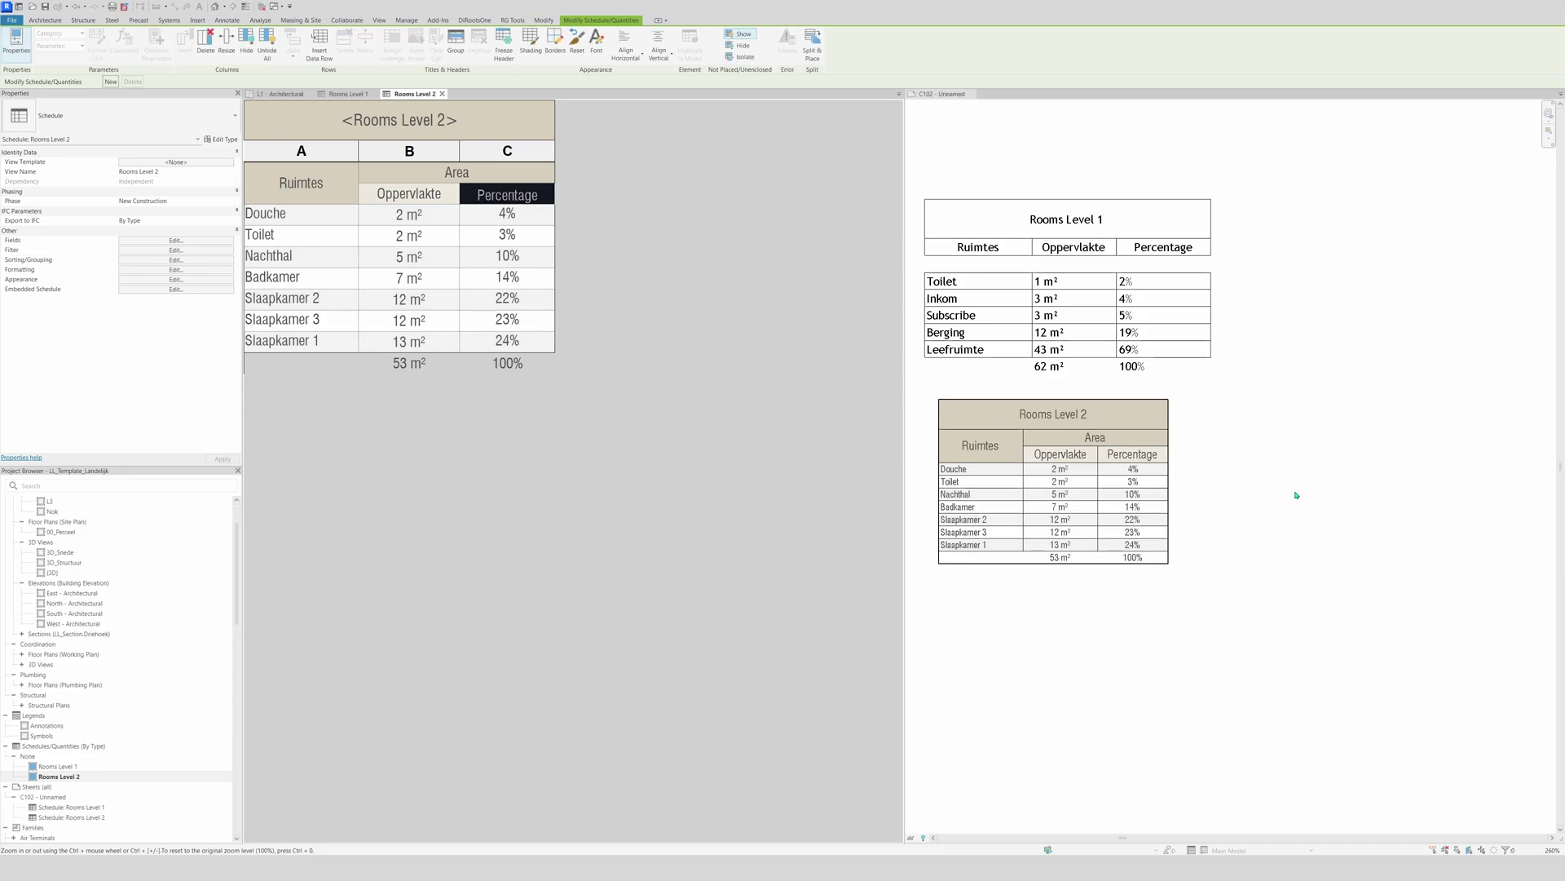